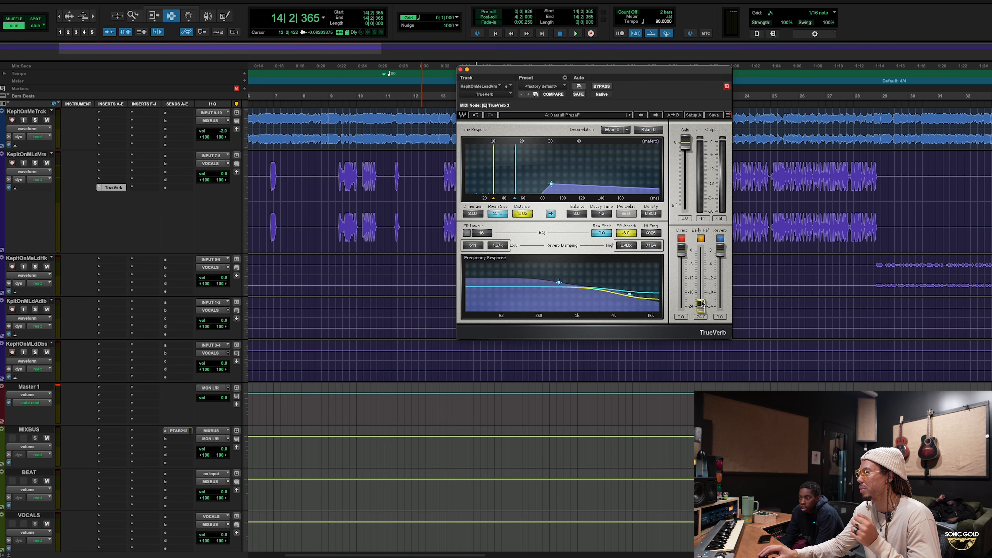
- Balance TrueVerb's Early Ref and Reverb levels to about -13 dB while playing the soloed lead verse vocal, and close the plugin
drag(720, 250, 720, 308)
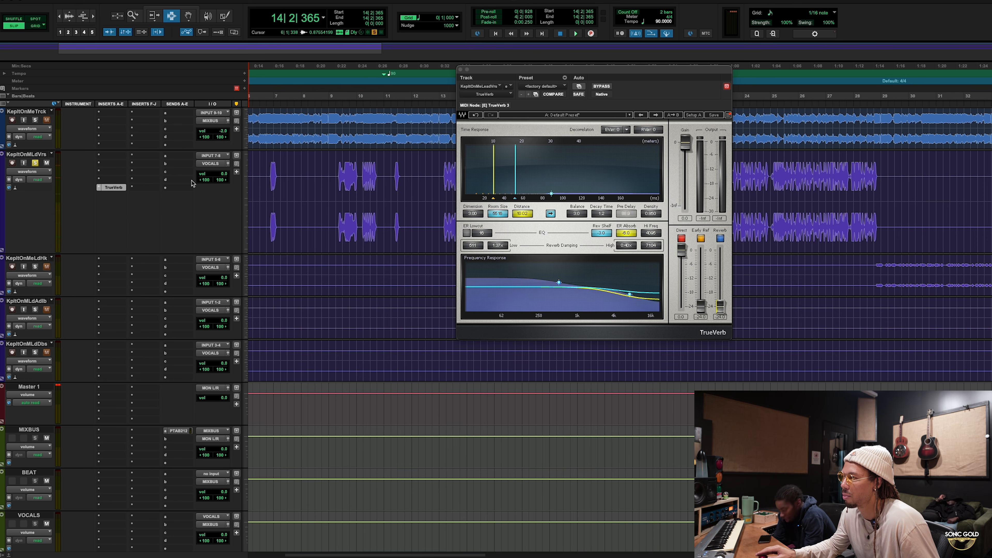
key(space)
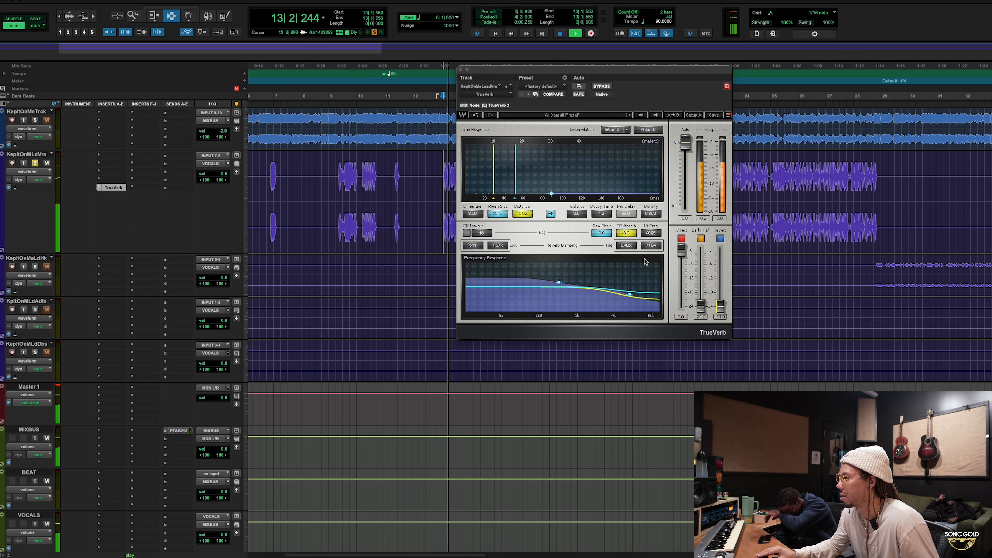
drag(701, 306, 701, 267)
drag(721, 307, 720, 273)
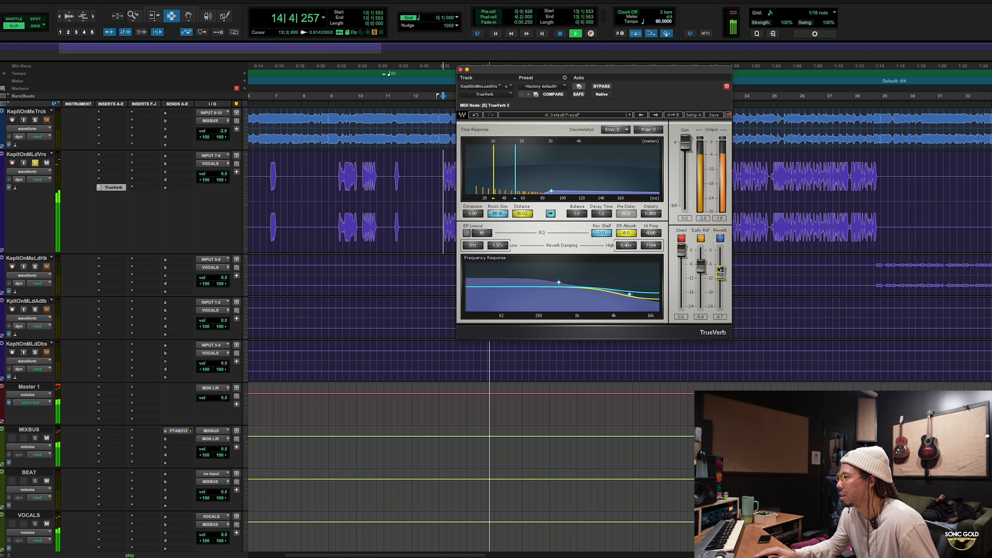
key(space)
key(space)
drag(605, 215, 605, 206)
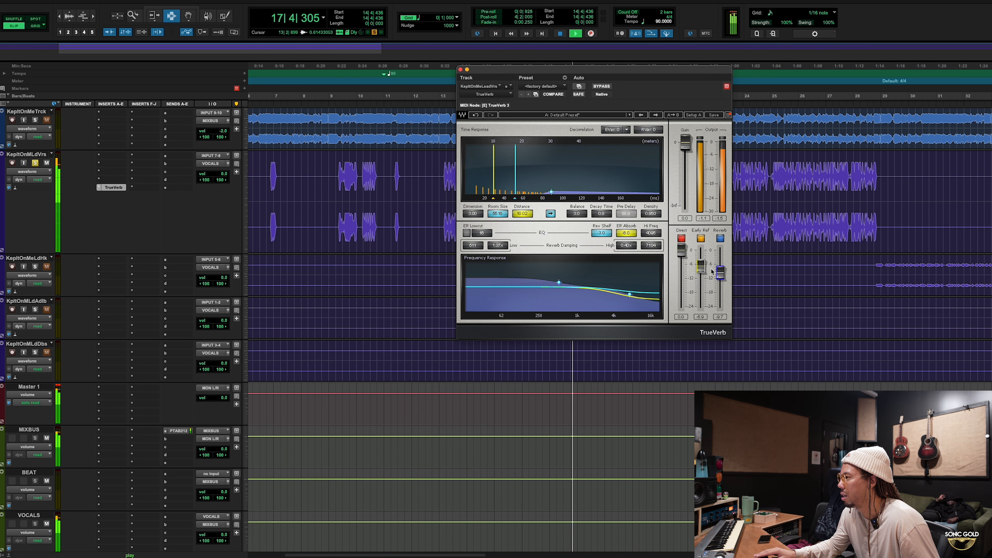
mouse_move(701, 268)
mouse_down()
mouse_move(701, 296)
mouse_move(701, 281)
mouse_up()
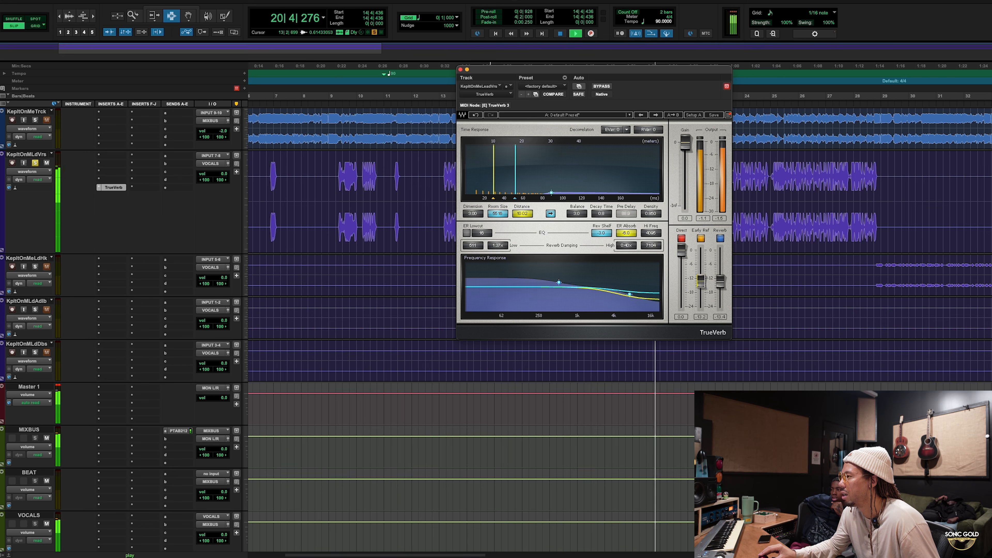
key(space)
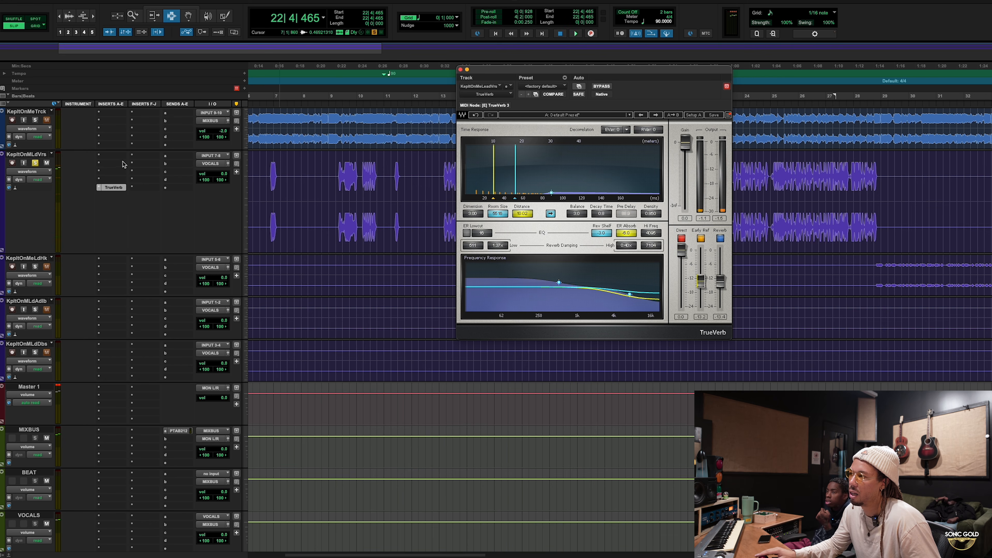
click(461, 70)
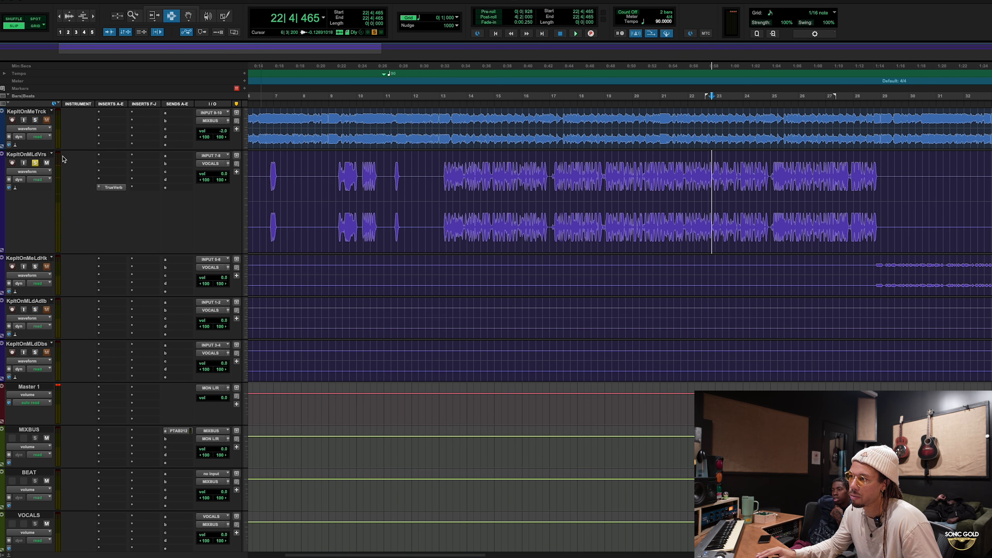
- Play the lead verse in the full mix from about bar 19 and solo the KepItOnMLdVrs track again
click(627, 175)
key(space)
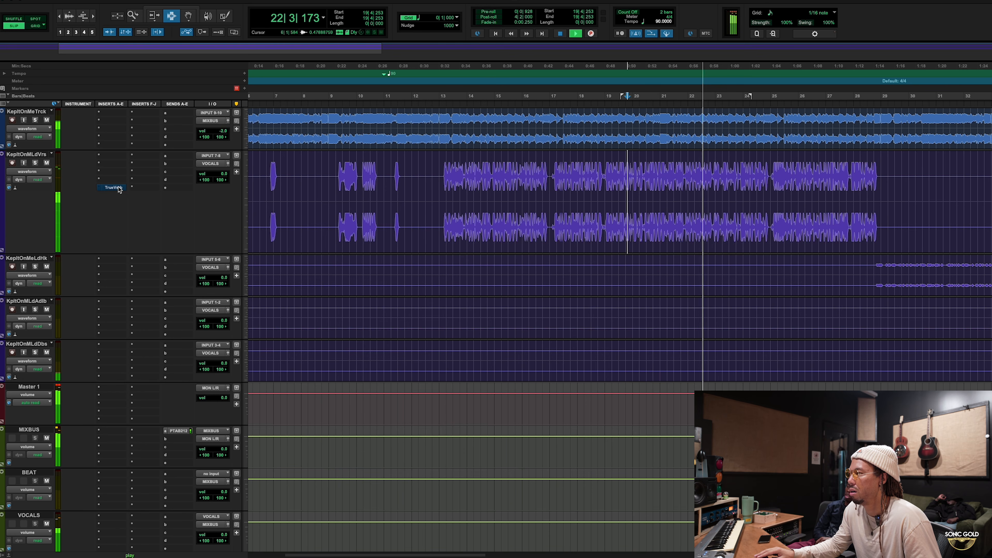
click(35, 162)
key(space)
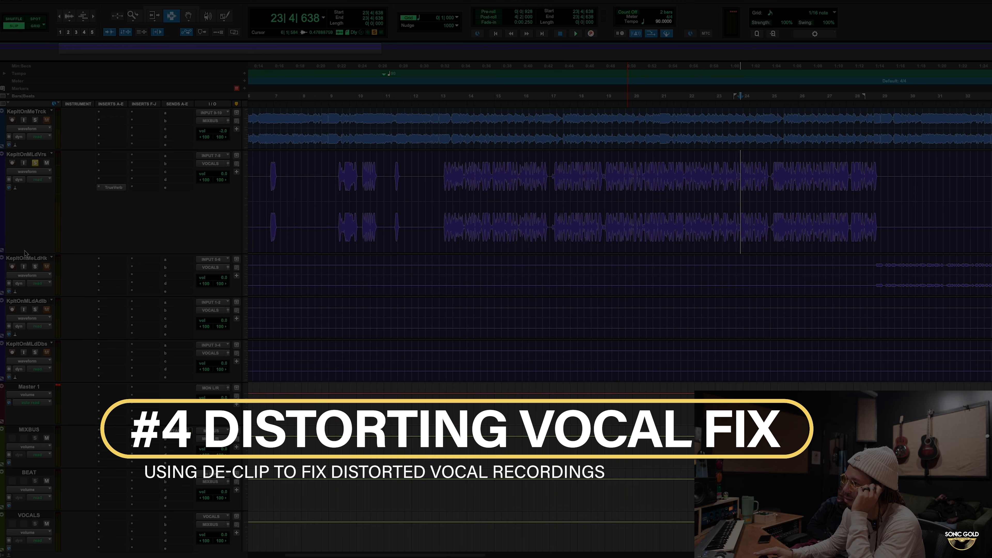
- Enlarge the lead verse track's height and examine its waveform up close around bar 20 for clipped peaks
drag(27, 253, 39, 308)
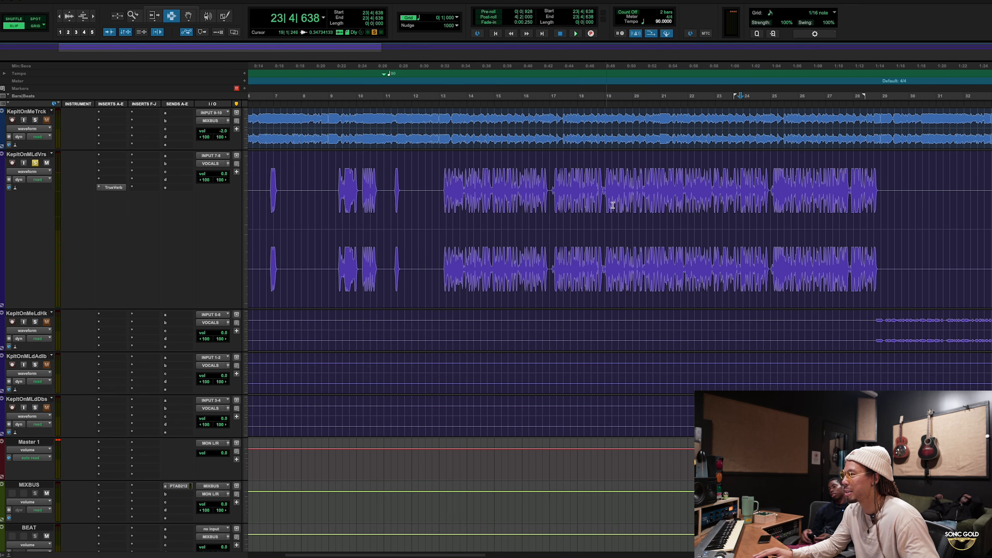
click(647, 187)
key(t)
key(t)
key(t)
key(t)
key(t)
key(r)
scroll(649, 187, right, 1)
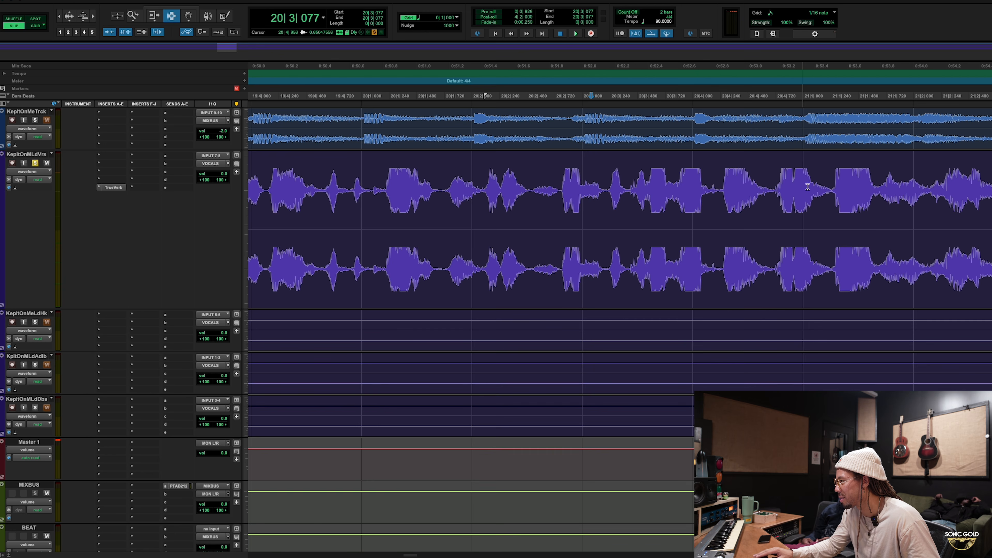
- Mark the squared-off peaks around bar 21 of the lead verse and play the soloed vocal from the middle of bar 20
drag(831, 182, 875, 184)
drag(778, 179, 835, 179)
click(668, 178)
key(space)
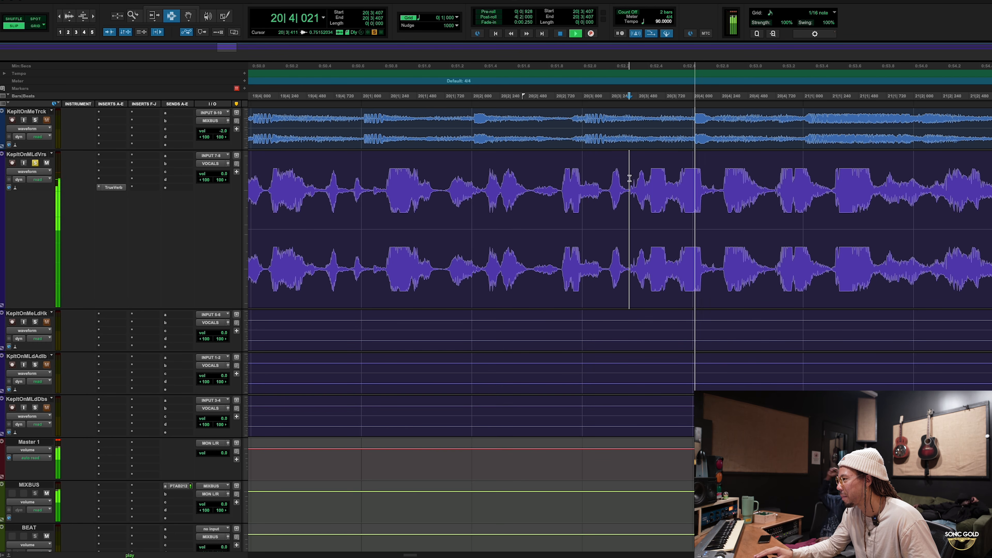
key(r)
key(r)
key(r)
key(space)
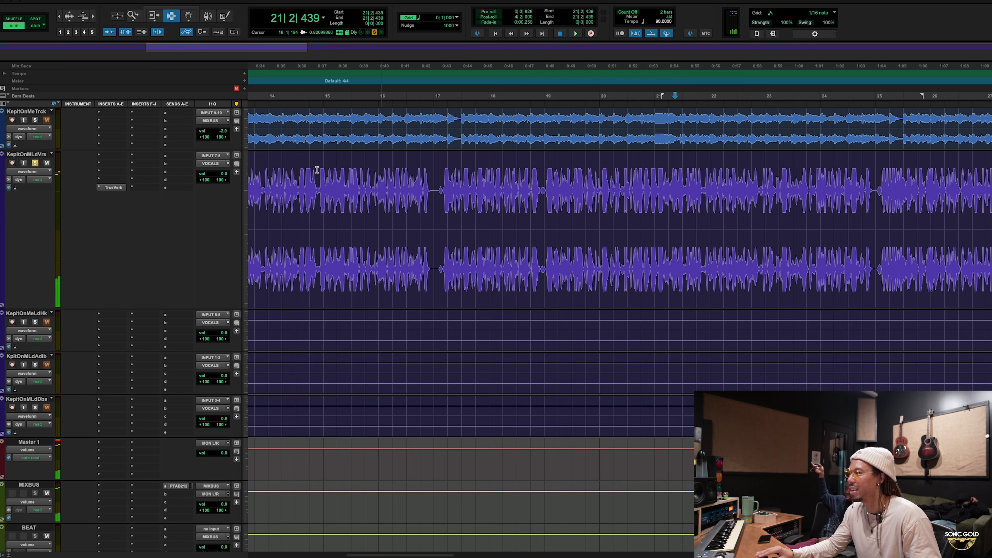
click(110, 154)
click(333, 215)
double_click(338, 223)
click(191, 1)
mouse_move(241, 47)
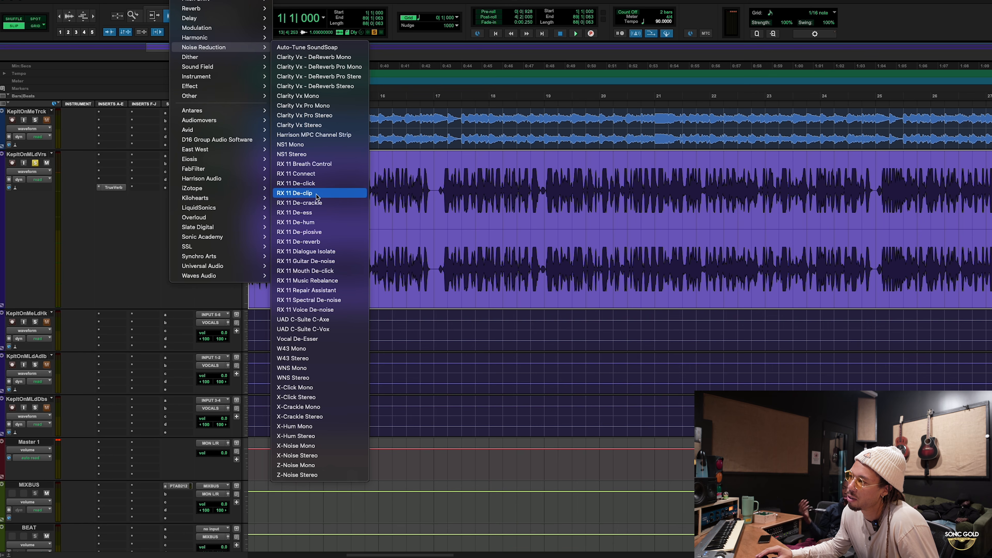
click(502, 176)
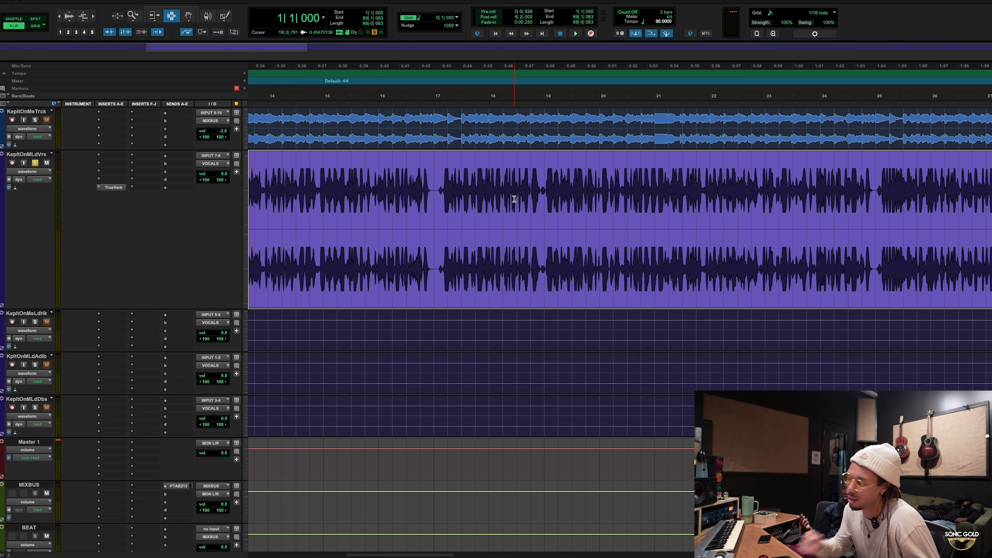
- Examine the lead verse waveform around bars 13 and 14, marking short passages with flattened peaks
key(r)
key(r)
key(r)
key(t)
key(t)
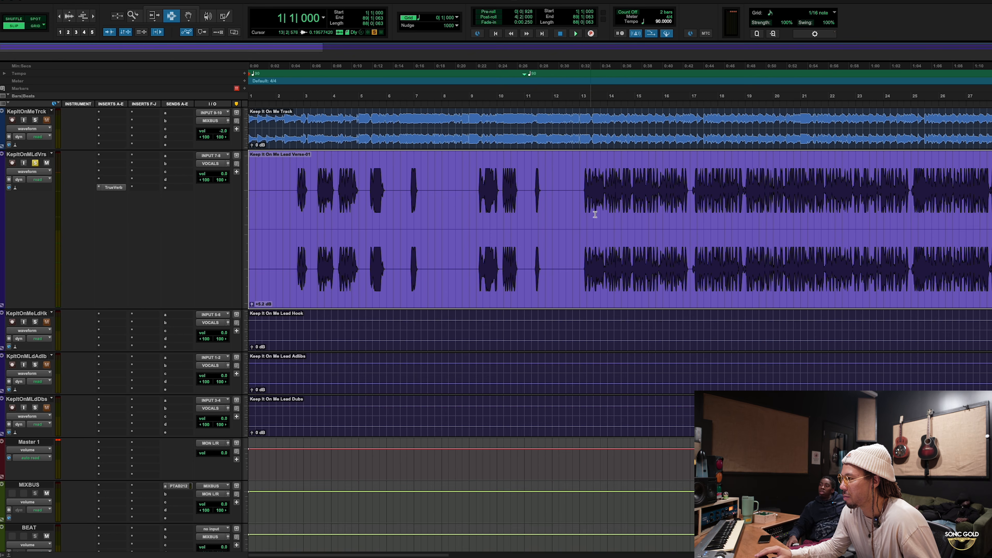
drag(580, 190, 608, 189)
key(t)
key(t)
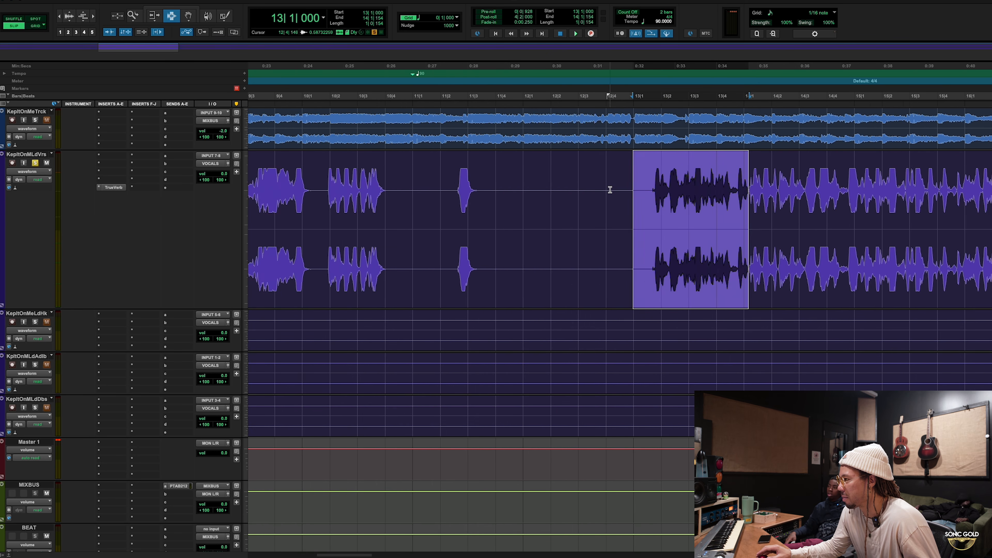
key(t)
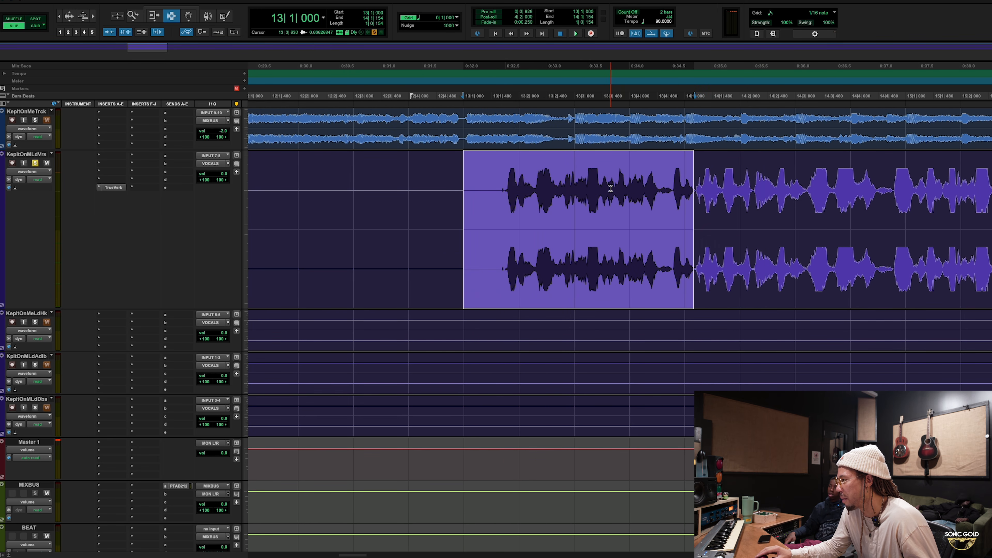
drag(587, 170, 744, 178)
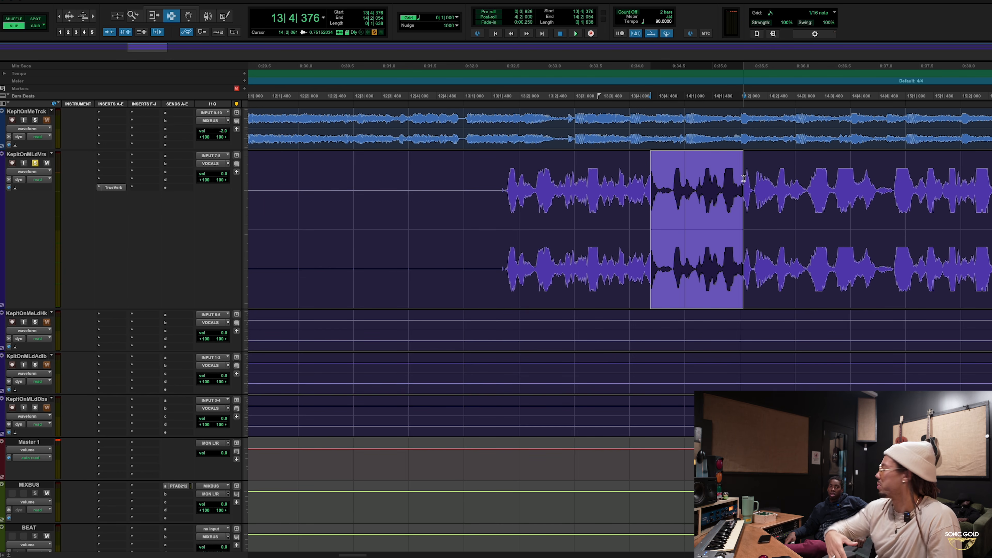
key(r)
key(r)
key(r)
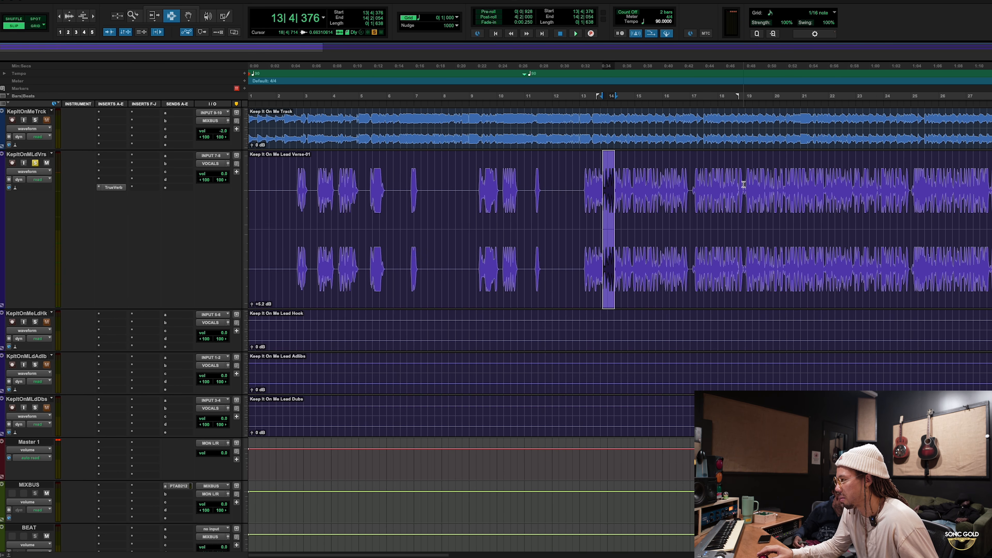
- Select the lead verse passage from about bar 13 to bar 16 and open the RX 11 De-clip AudioSuite processor for it
drag(586, 175, 665, 176)
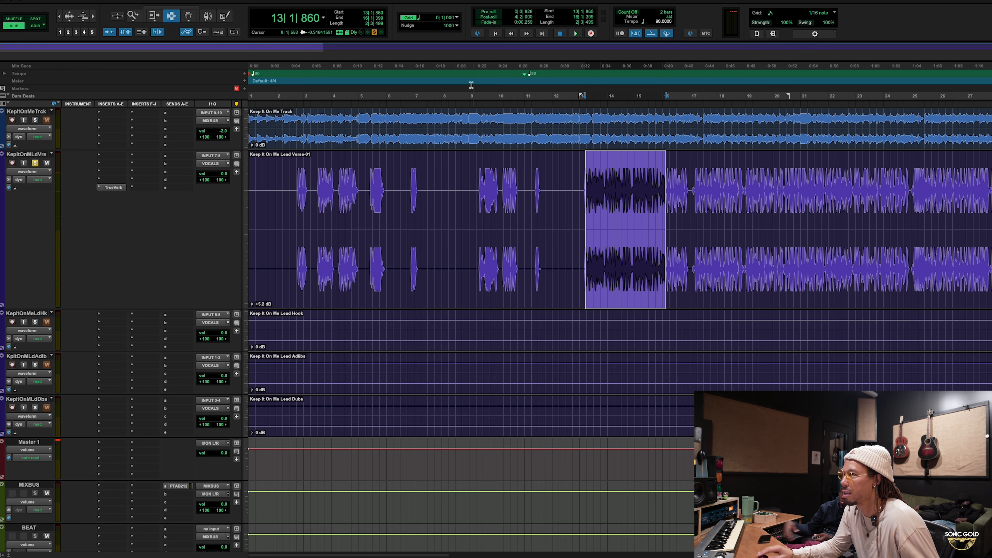
click(243, 1)
mouse_move(186, 0)
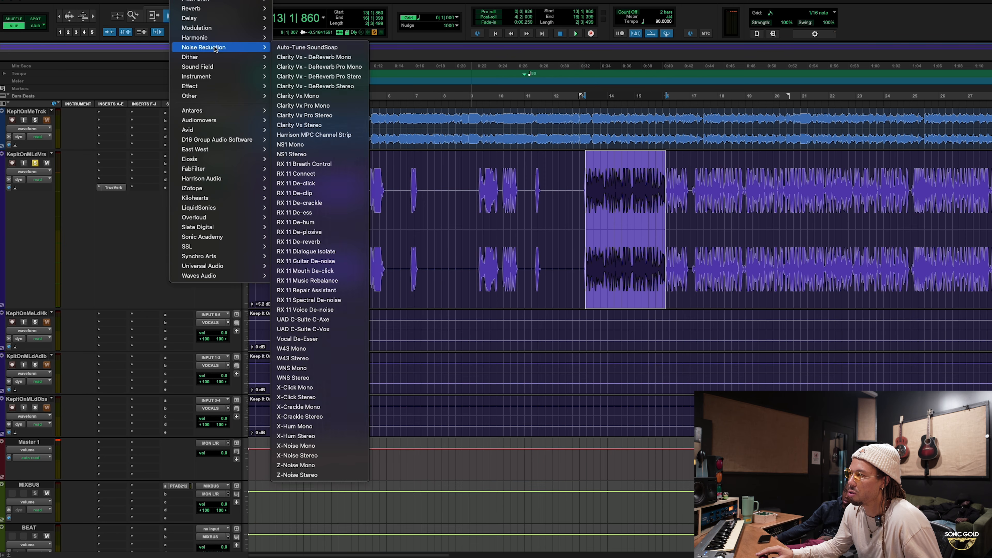
click(294, 193)
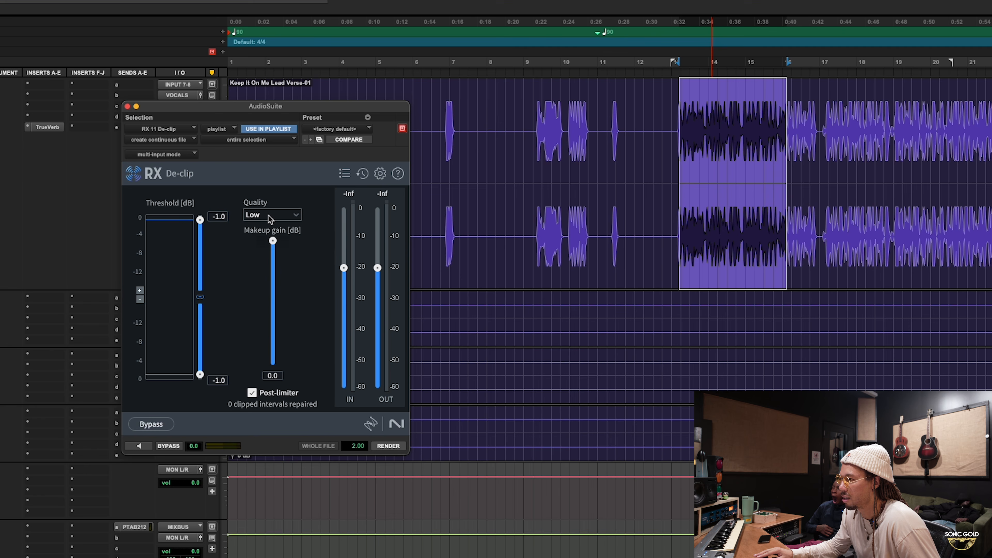
- Set the De-clip quality to High and preview the selected vocal passage
click(270, 219)
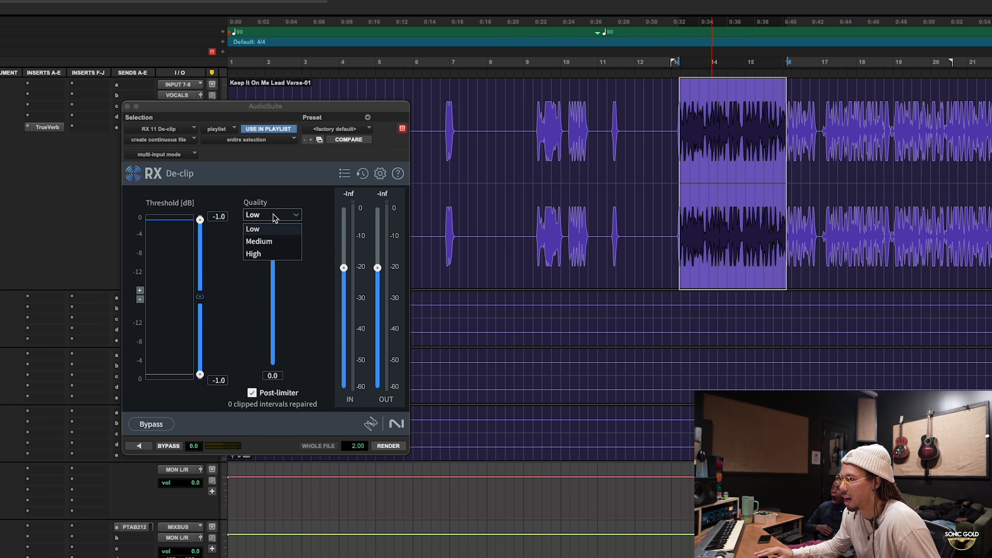
click(268, 258)
click(149, 446)
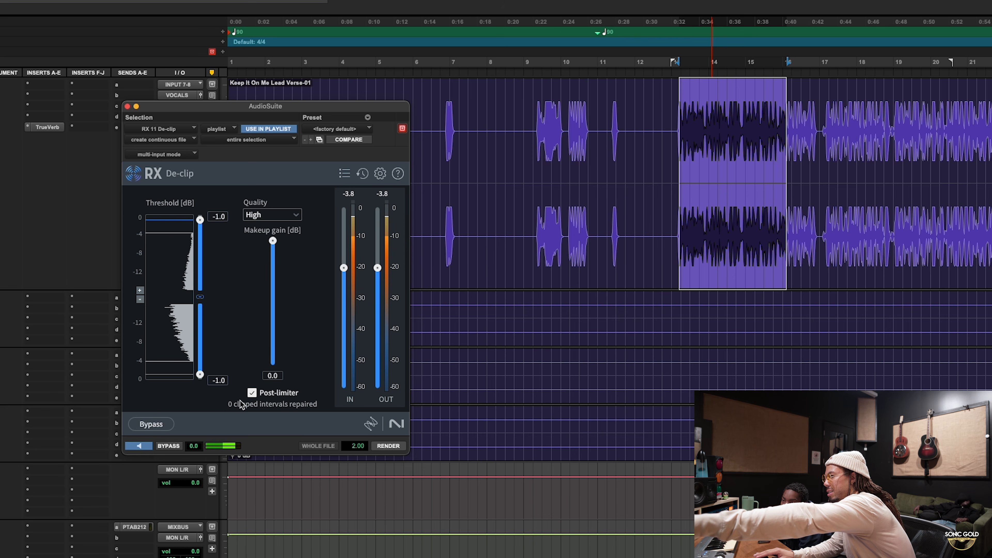
click(143, 449)
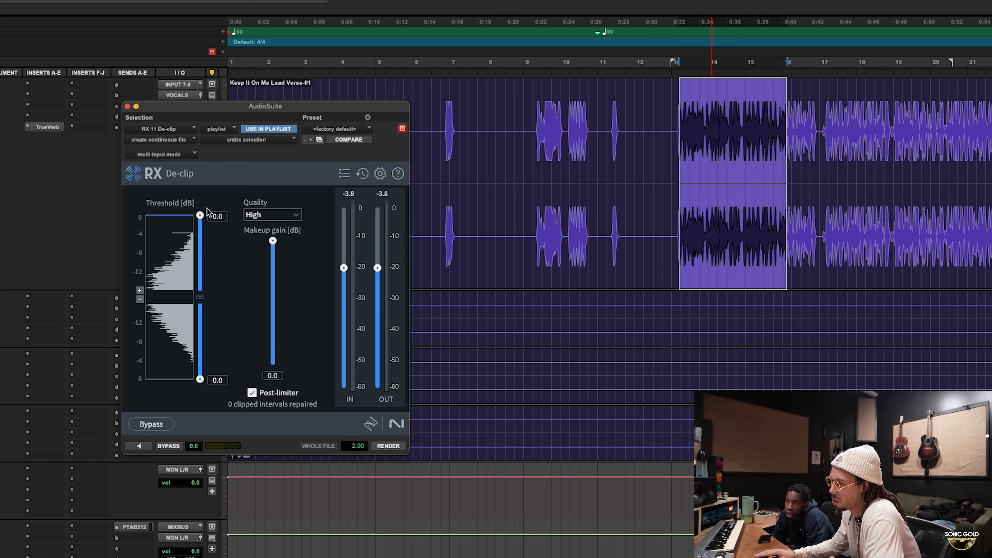
- Preview the passage with the De-clip thresholds at 0.0 dB, and compare with both thresholds lowered to -5.0 dB
click(145, 447)
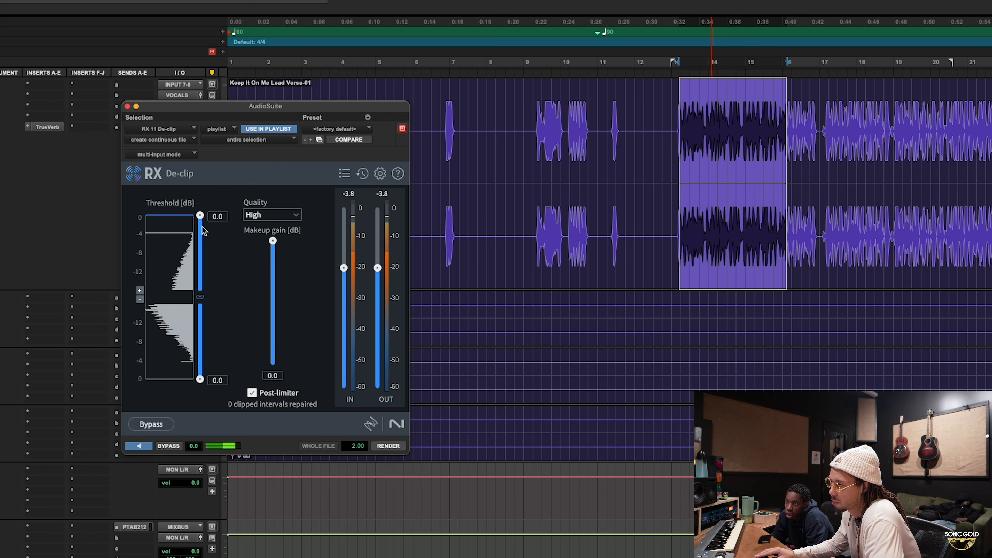
click(135, 448)
mouse_move(208, 226)
mouse_down()
mouse_move(209, 251)
mouse_move(201, 241)
mouse_up()
click(139, 446)
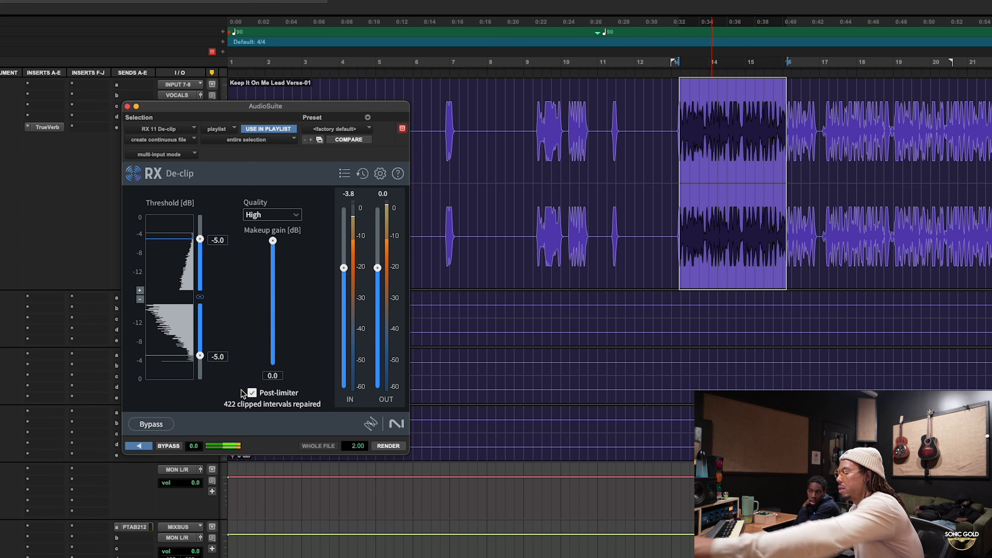
click(148, 448)
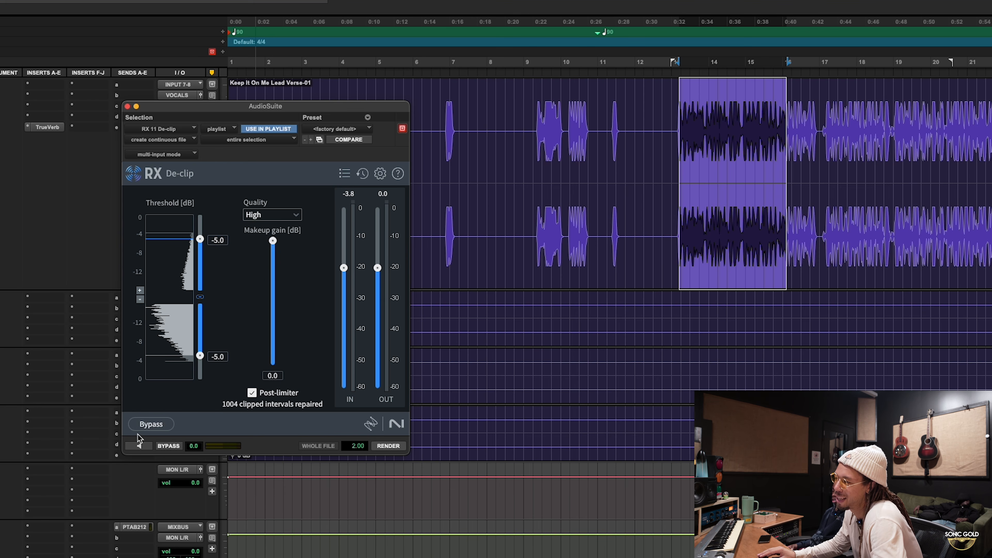
- Lower both De-clip thresholds to -5.4 dB during preview and render the repair onto the selected vocal passage
click(139, 446)
drag(200, 240, 204, 251)
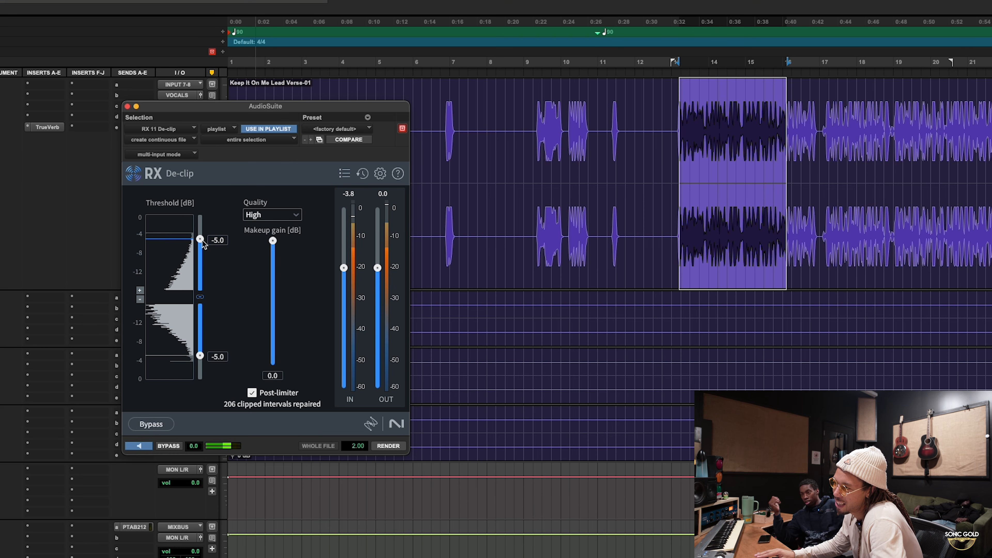
click(145, 447)
click(387, 446)
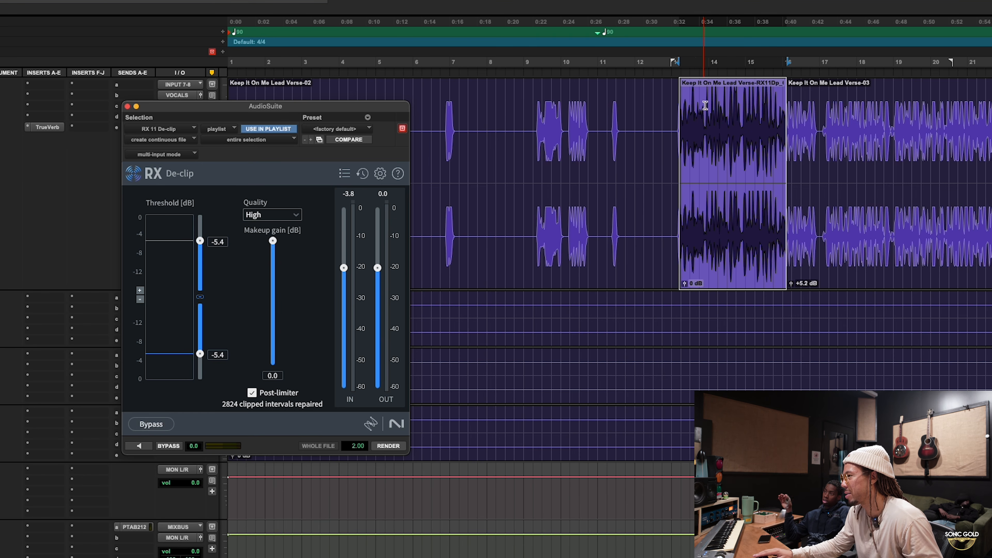
- Inspect the rendered de-clipped passage's waveform up close and play it back from bar 13
key(t)
key(t)
key(t)
key(t)
scroll(716, 106, right, 2)
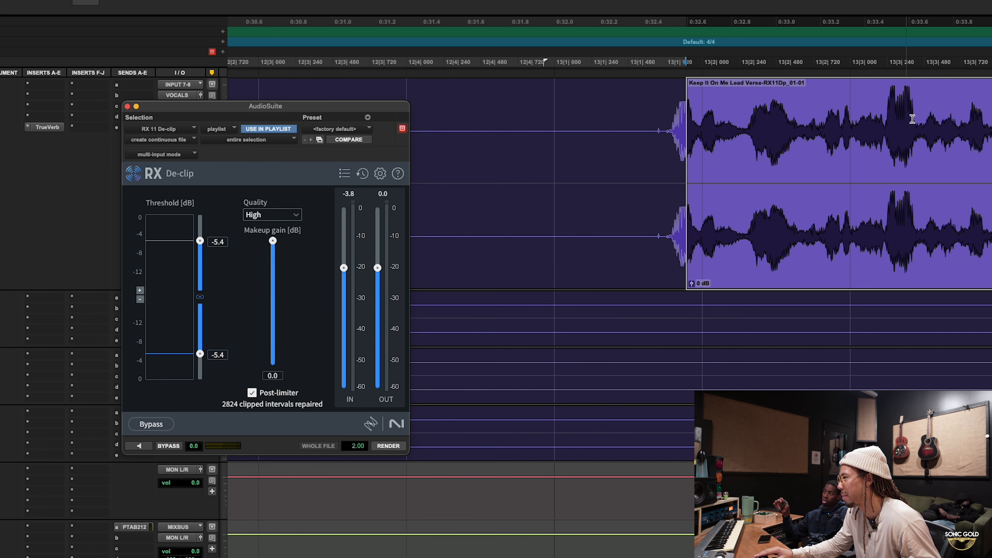
key(space)
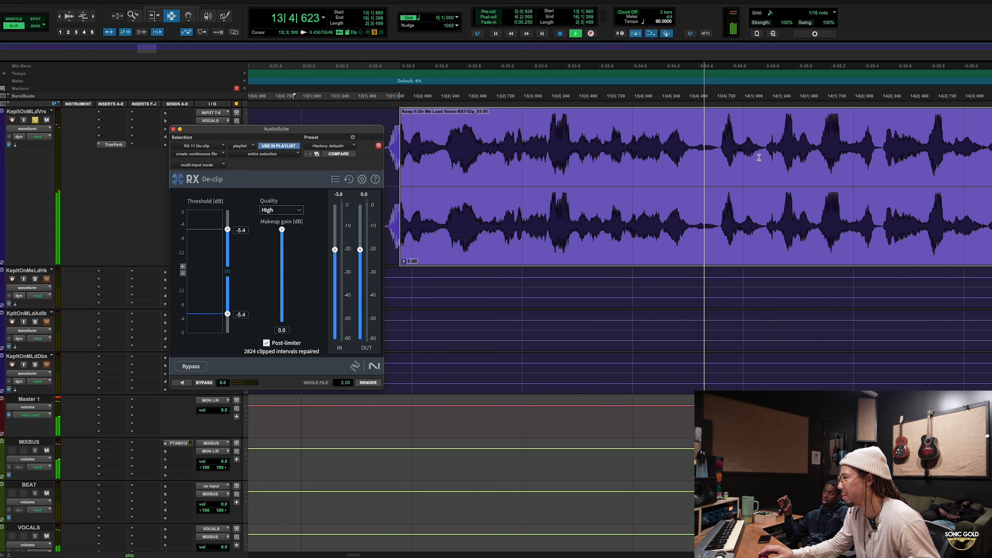
key(r)
key(r)
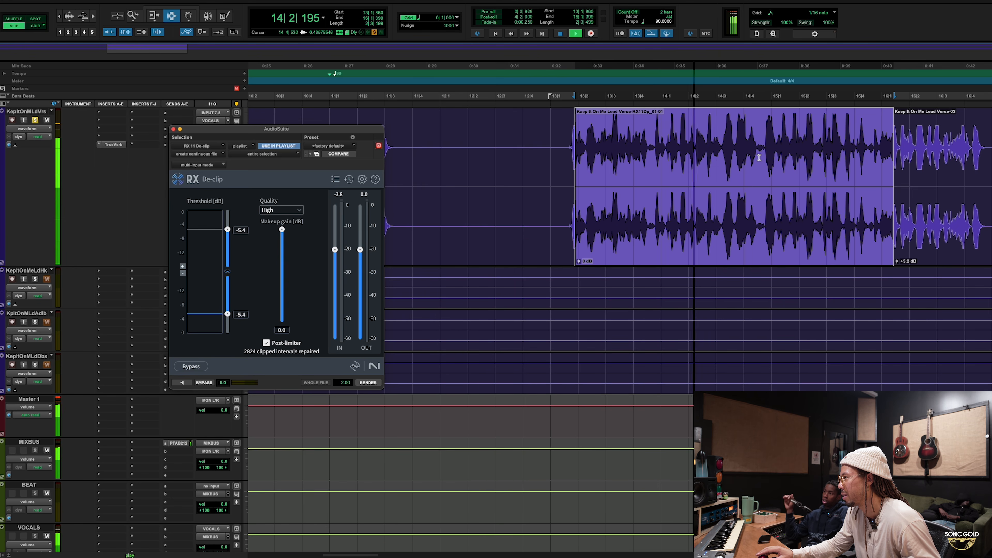
key(space)
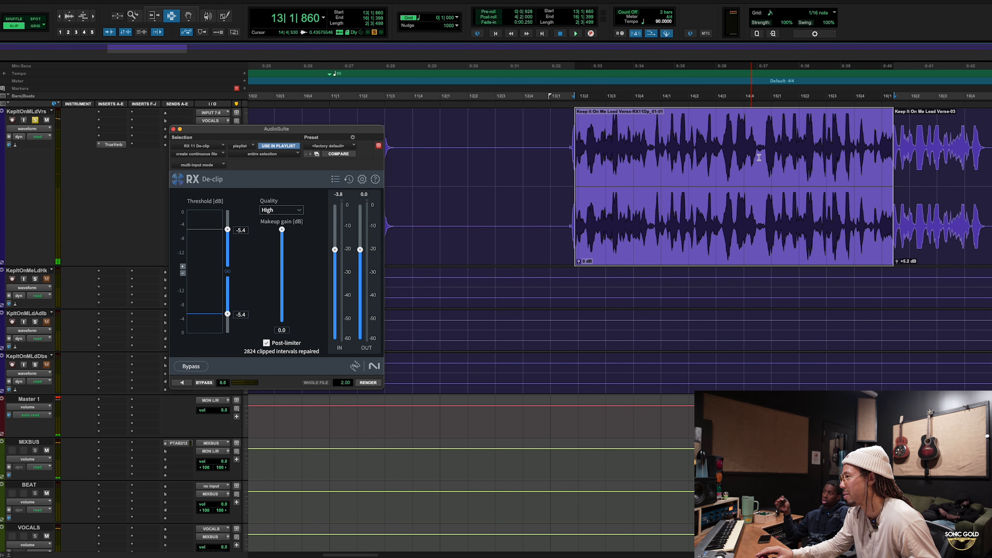
- Undo the De-clip render on the passage and play the original clipped verse vocal from bar 13 for comparison
key(super+z)
key(space)
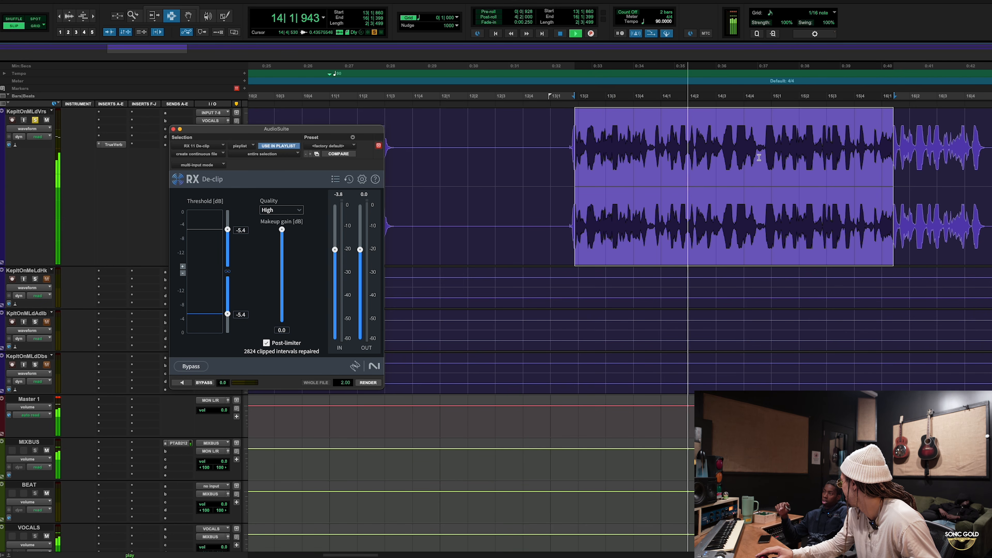
key(space)
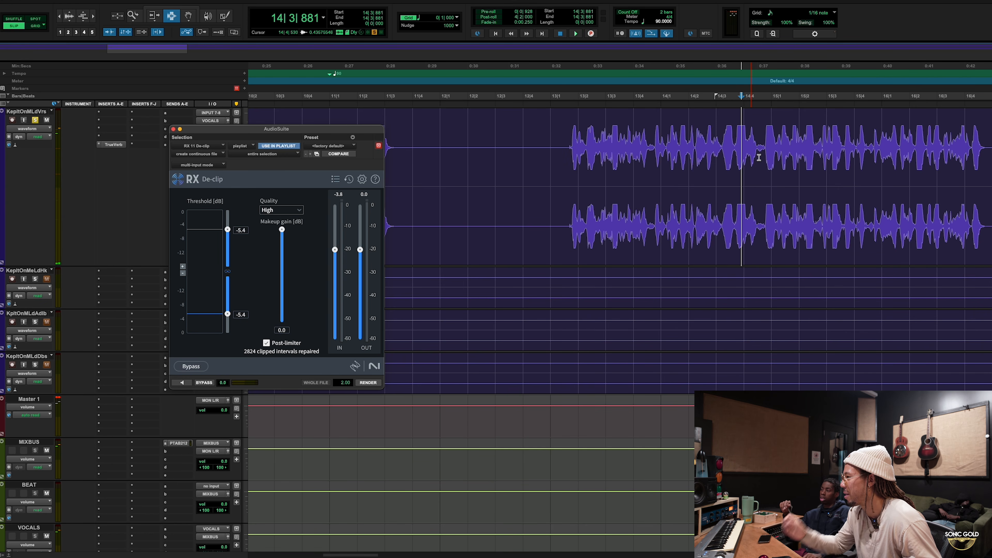
key(r)
key(r)
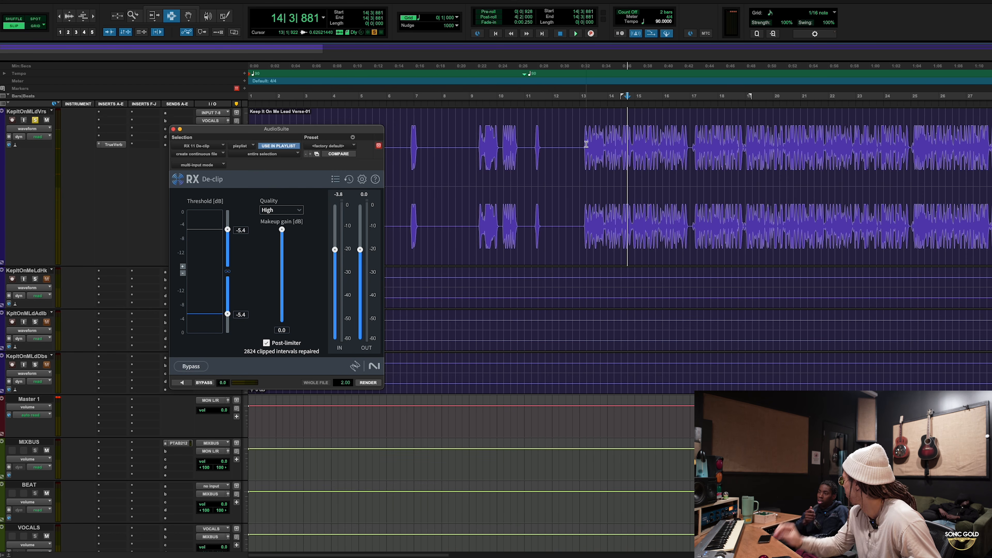
key(space)
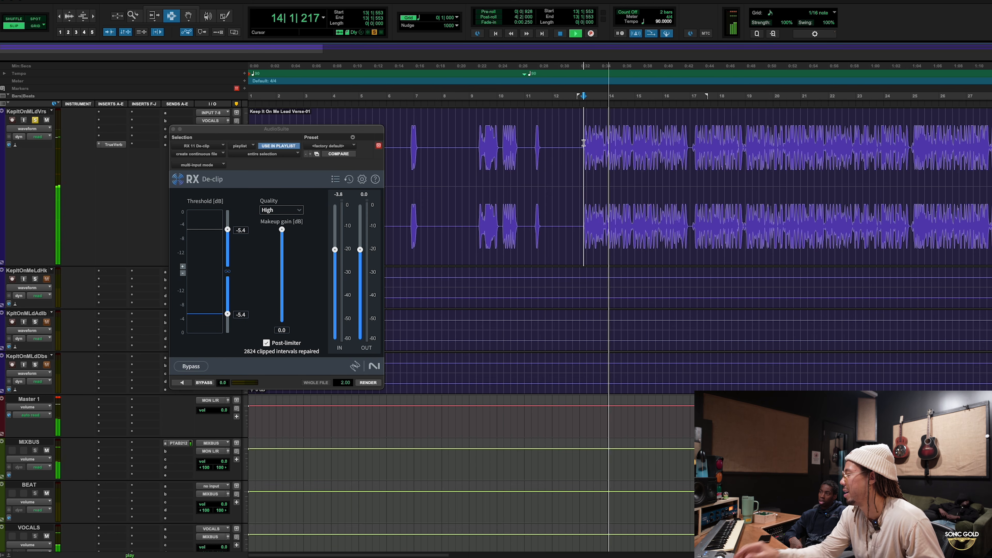
key(space)
click(616, 140)
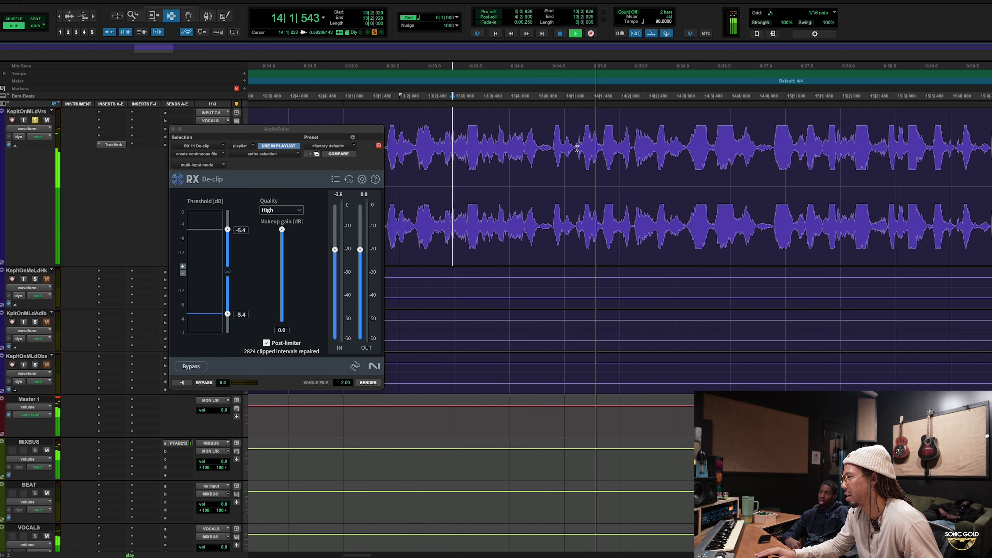
key(space)
- Test-render De-clip on a short verse phrase in bar 14, play it back in context, and undo the render
drag(574, 148, 675, 147)
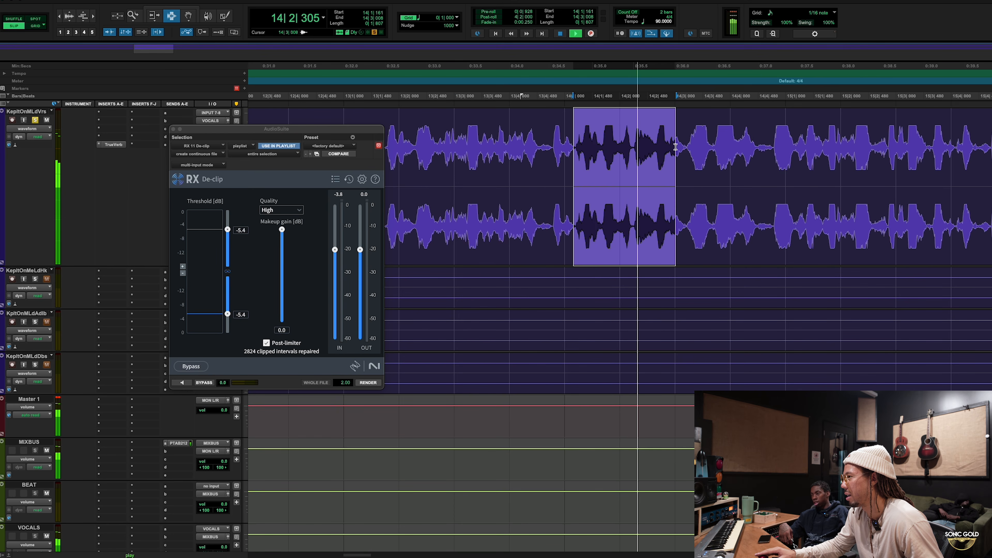
key(space)
key(n)
drag(577, 148, 678, 146)
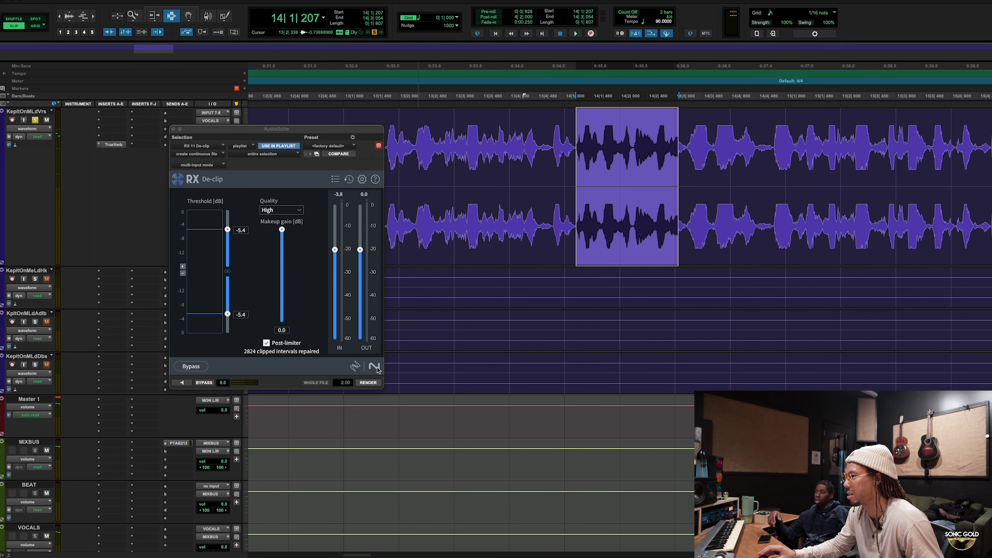
click(369, 382)
click(515, 163)
key(space)
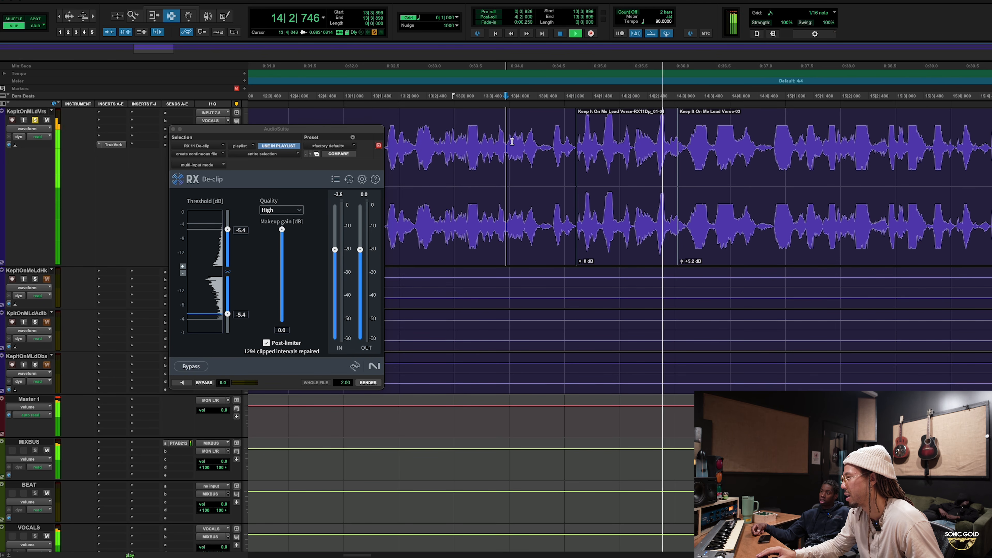
key(space)
key(super+z)
- Select the entire lead verse clip and render De-clip onto it with High quality and both thresholds at -5.4 dB
key(r)
key(r)
key(r)
key(r)
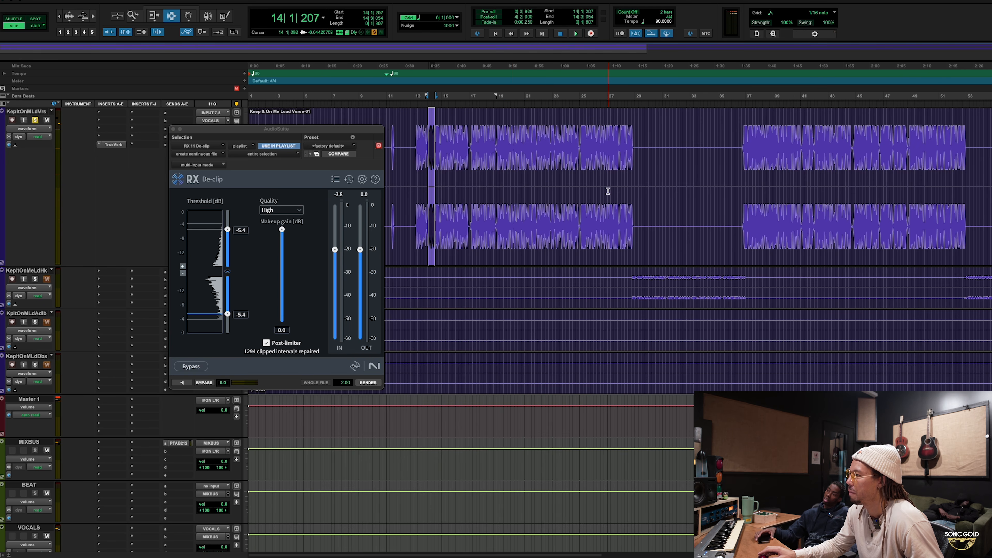
key(t)
key(t)
key(t)
click(709, 218)
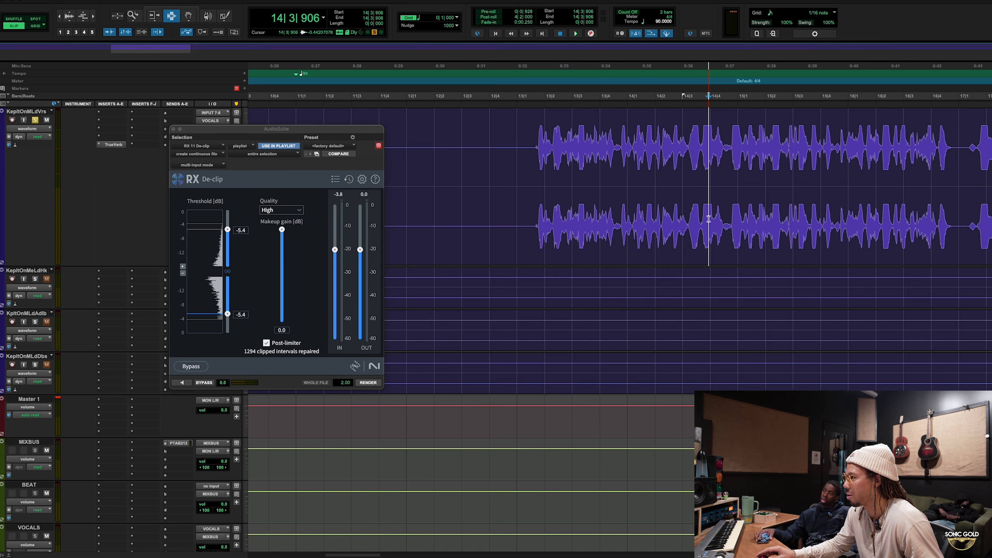
double_click(719, 246)
key(r)
key(r)
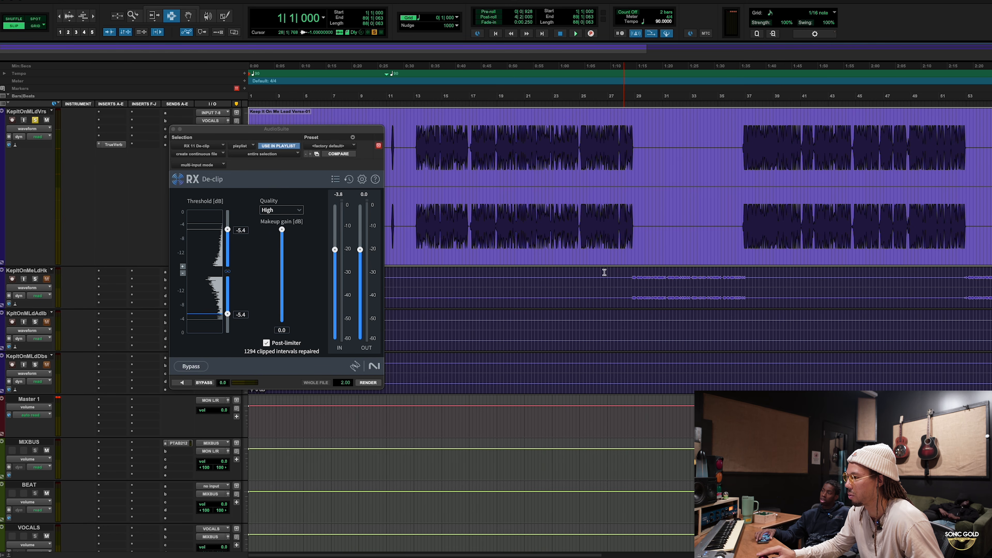
click(378, 382)
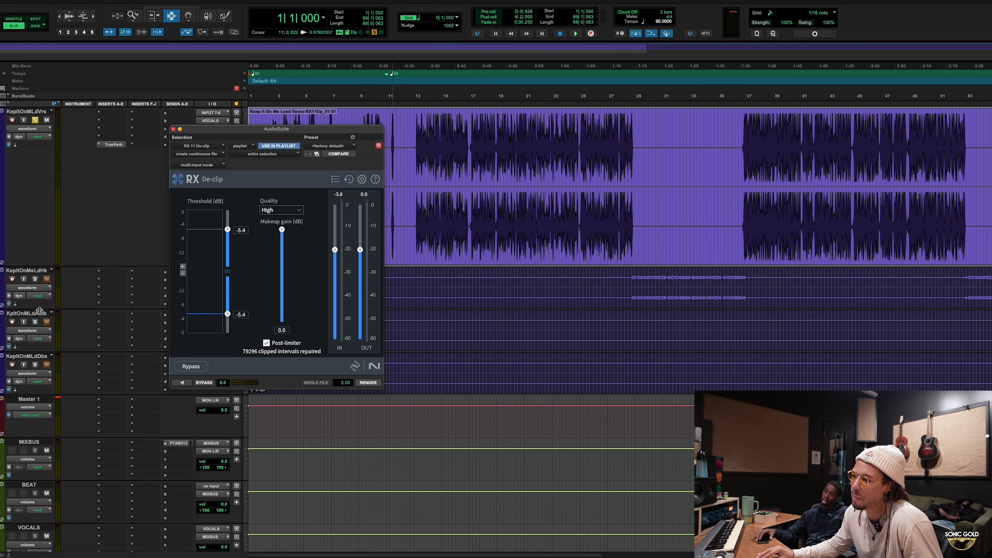
- Enlarge the lead hook track and raise its clip gain to +12.1 dB
drag(39, 312, 30, 468)
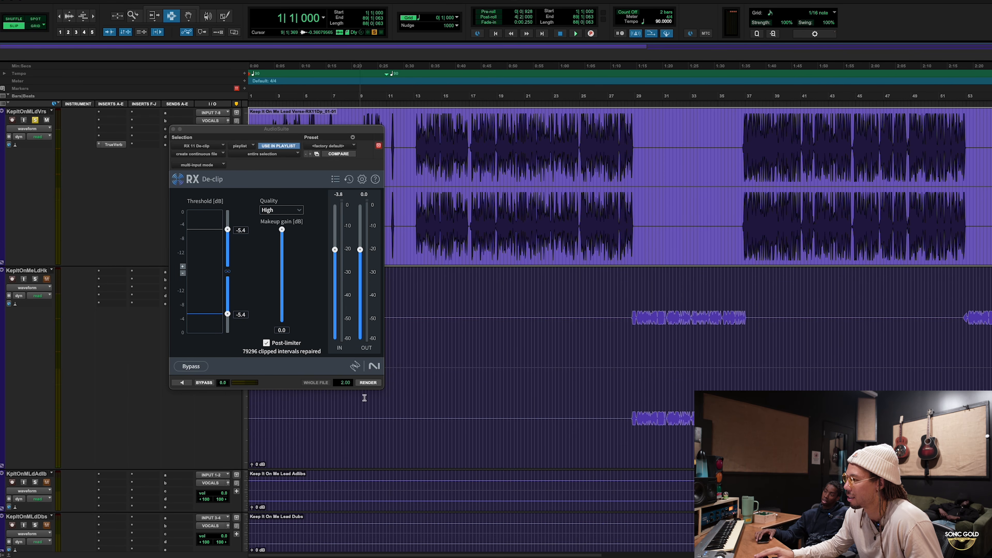
drag(649, 336, 674, 336)
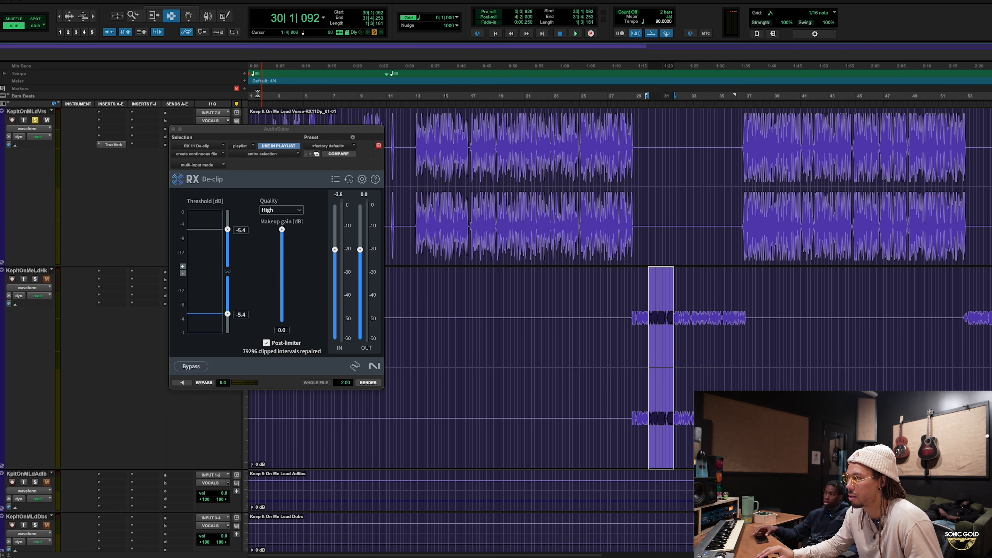
drag(250, 132, 464, 104)
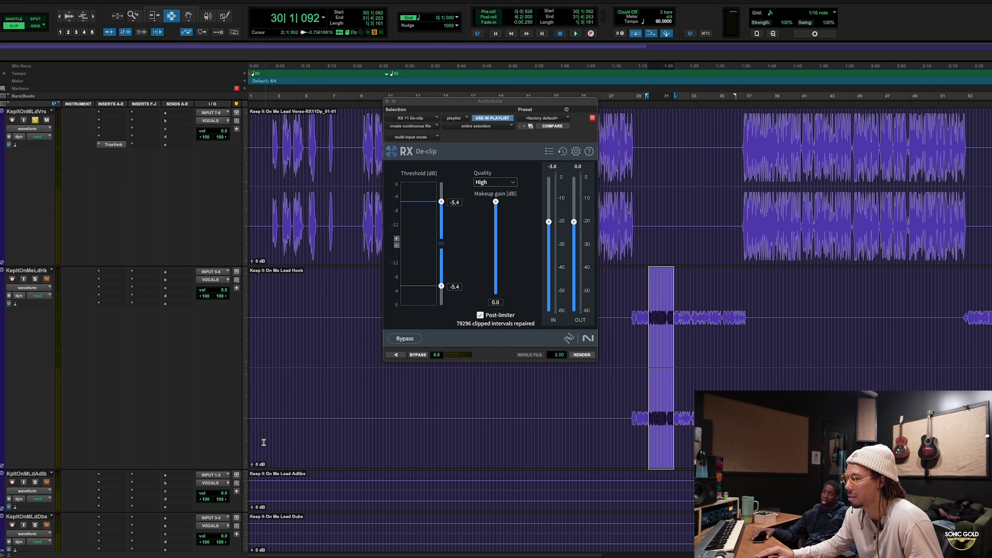
drag(253, 464, 253, 459)
- Render De-clip onto the entire lead hook clip with both thresholds at -5.4 dB
double_click(642, 465)
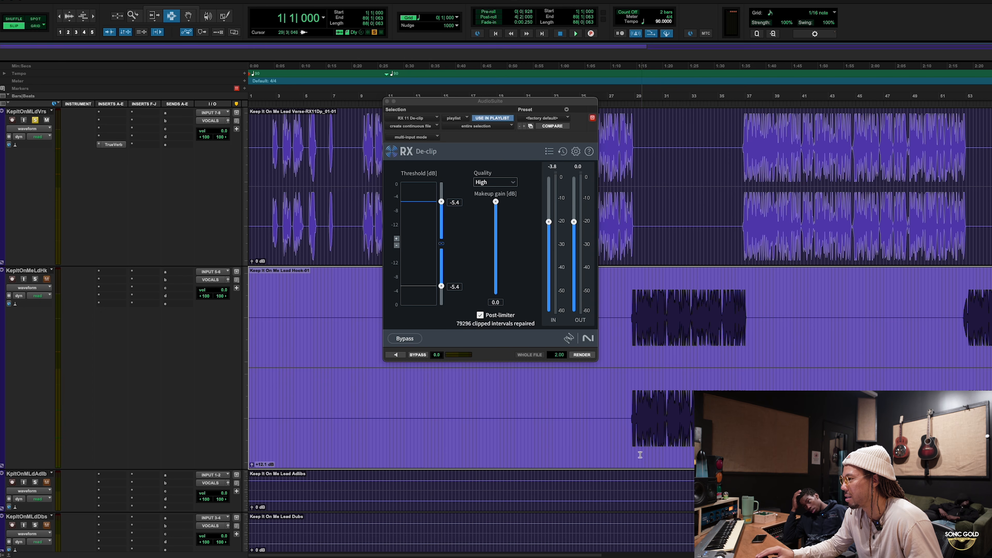
click(590, 356)
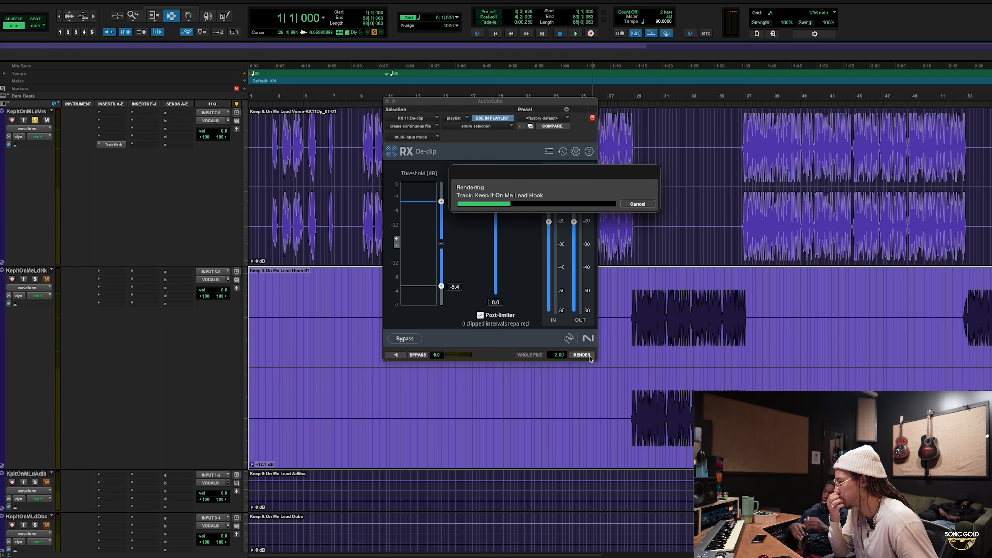
click(678, 321)
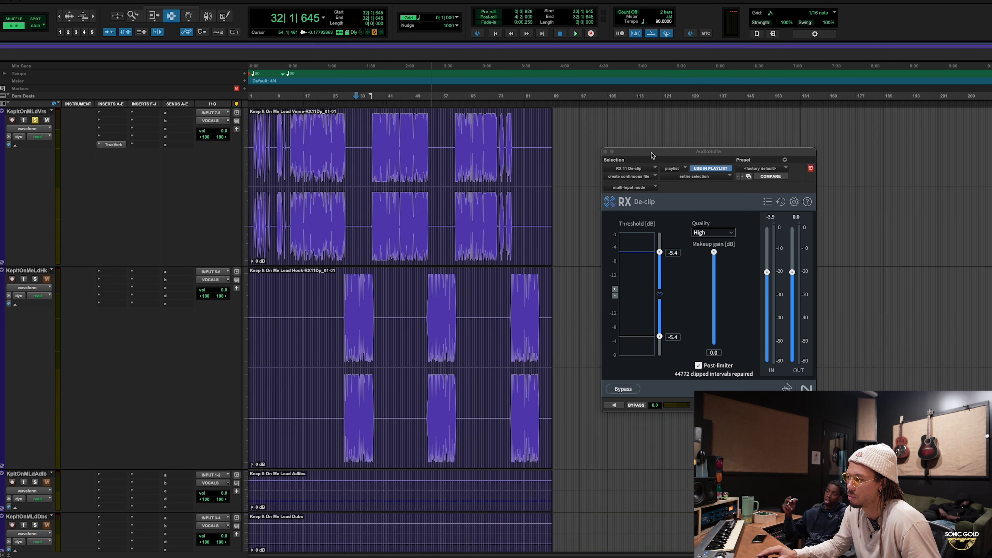
- Raise the clip gain to +28.1 dB on the lead adlibs and +18.1 dB on the lead dubs
scroll(468, 366, down, 5)
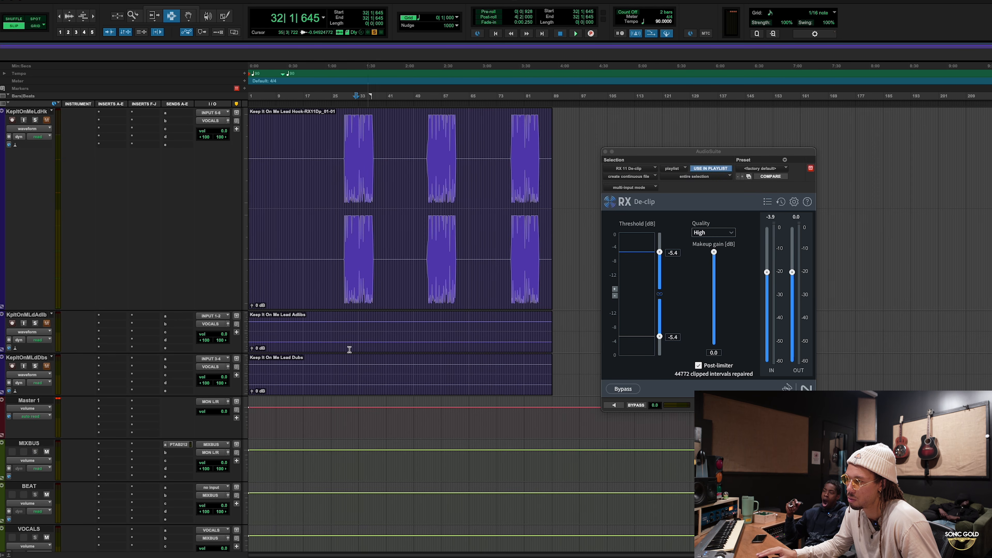
drag(252, 348, 254, 337)
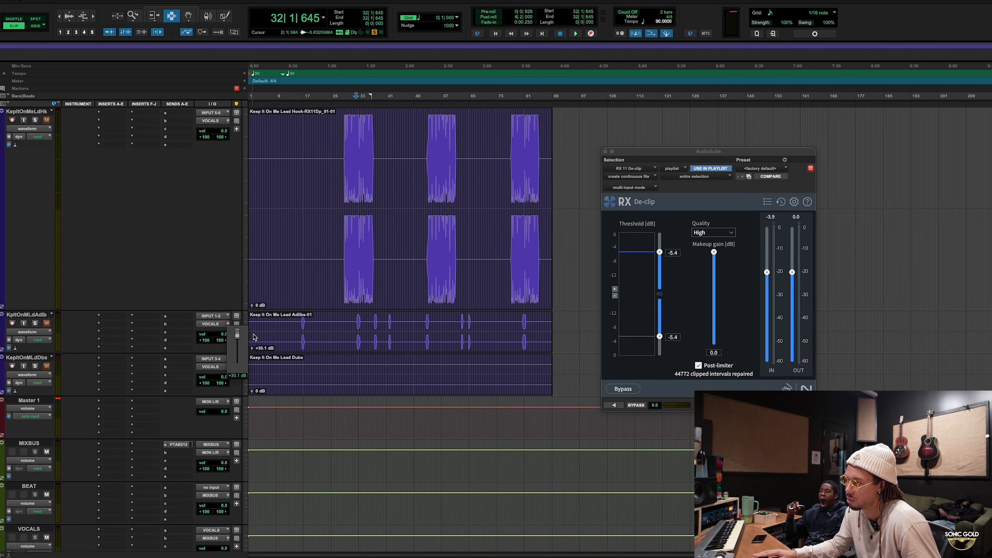
drag(252, 391, 253, 381)
- Enlarge the lead dubs track and inspect its waveform up close around bar 18
click(299, 331)
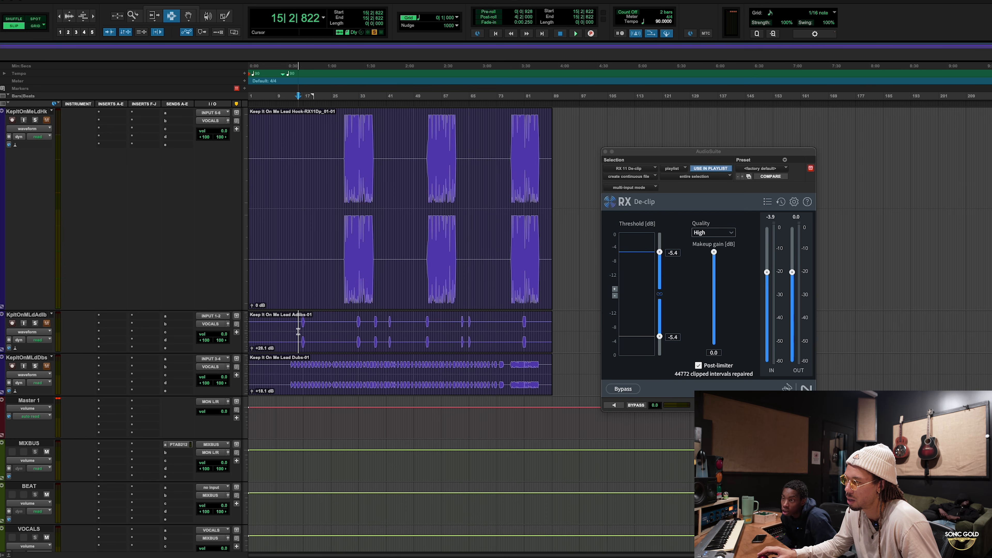
key(t)
key(t)
key(t)
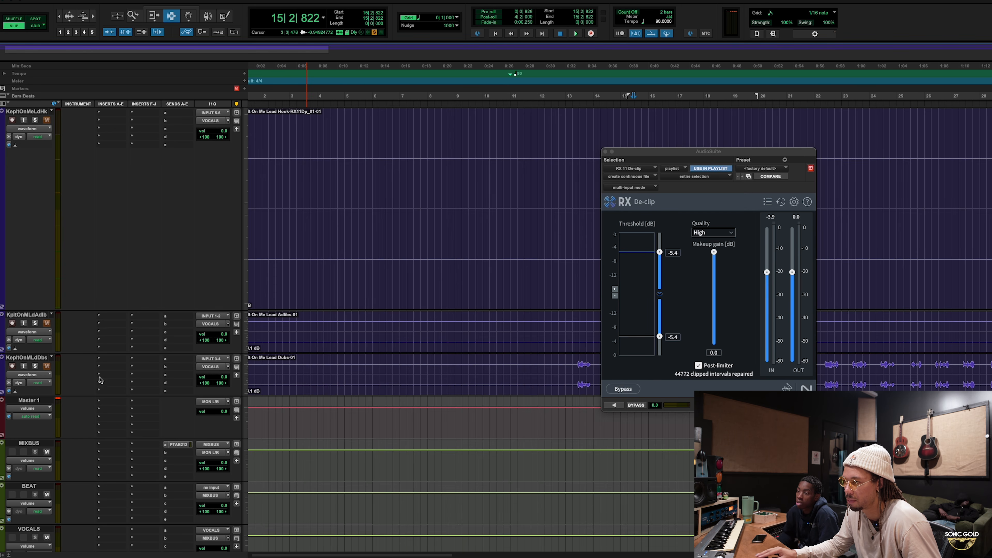
drag(39, 398, 71, 473)
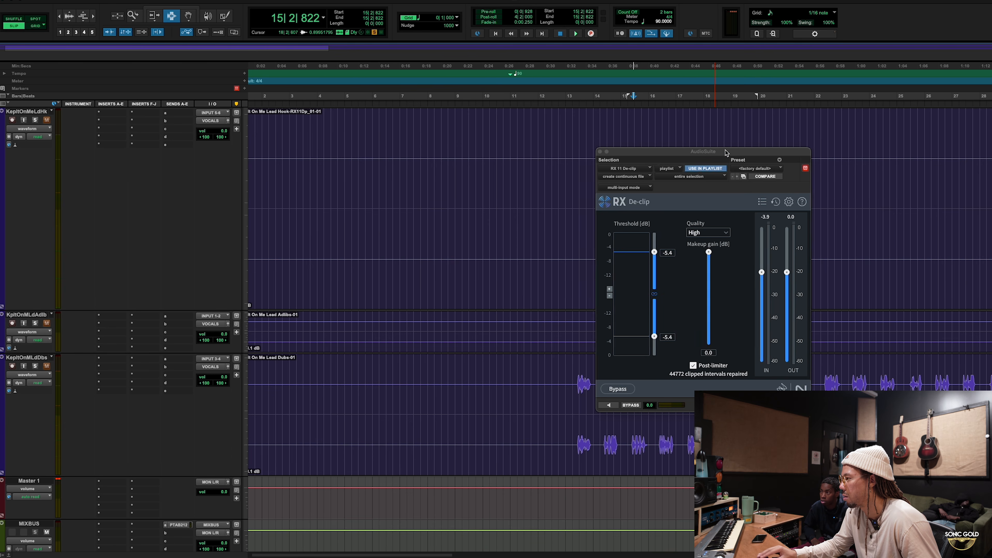
drag(732, 153, 465, 156)
click(721, 387)
key(t)
key(t)
key(t)
key(t)
key(t)
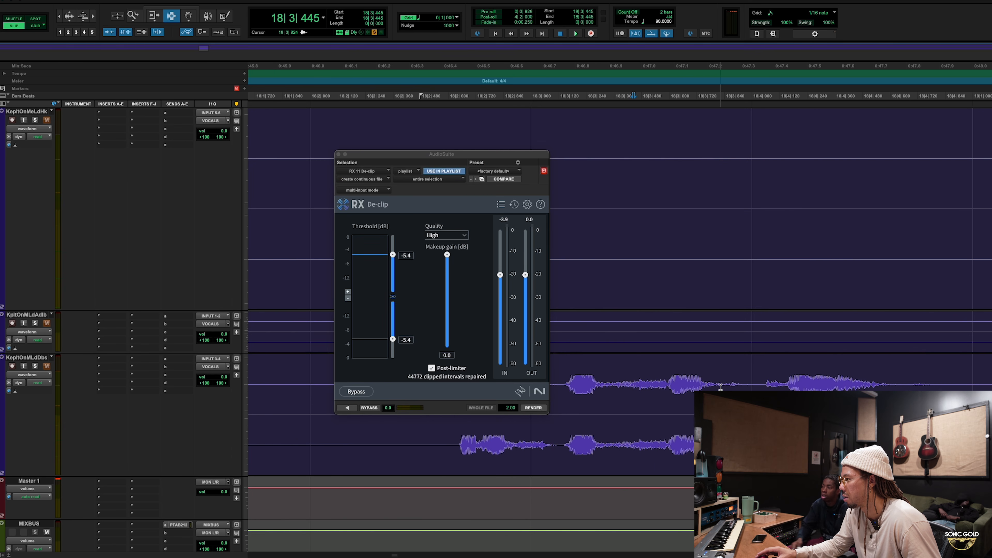
key(alt+a)
- Try to repair the entire lead dubs clip with both De-clip thresholds at -5.4 dB
click(714, 376)
double_click(714, 376)
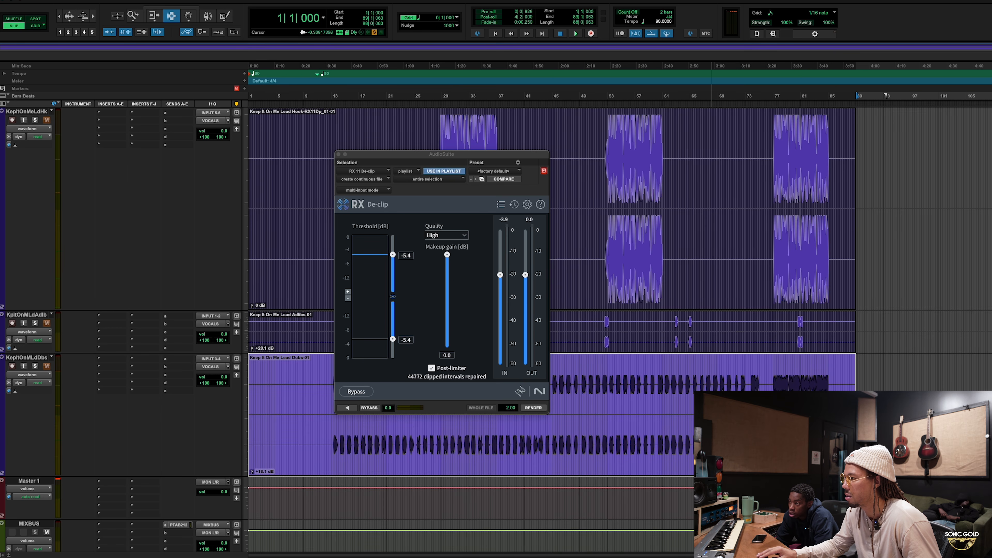
click(534, 409)
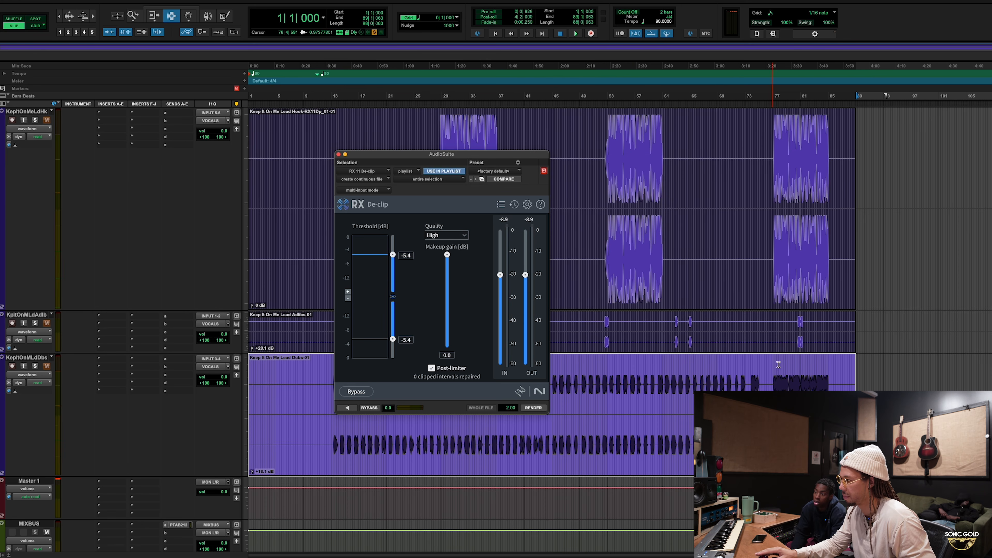
- Solo the lead dubs track and preview De-clip on a passage of about one bar starting in bar 79
click(791, 381)
key(t)
key(t)
key(t)
drag(639, 388, 698, 387)
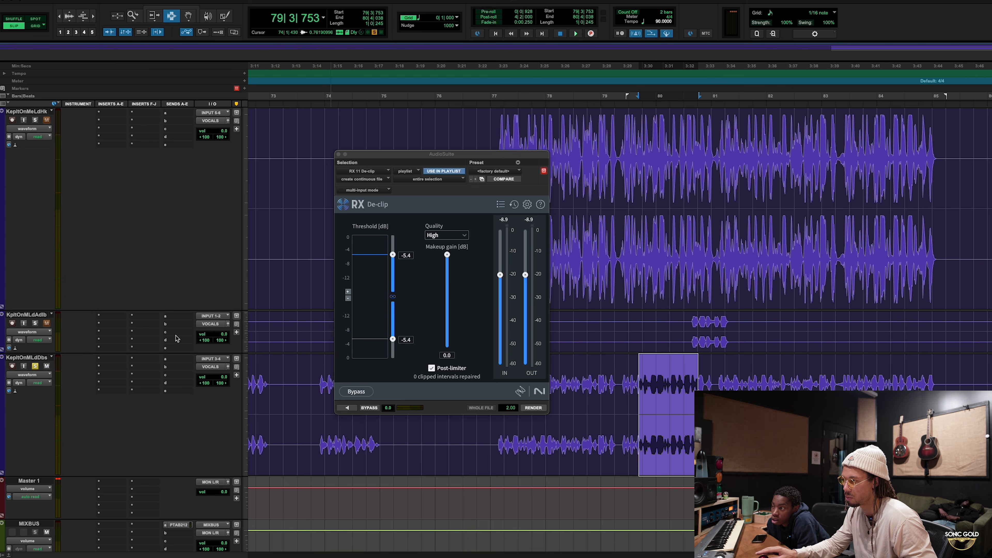
click(348, 408)
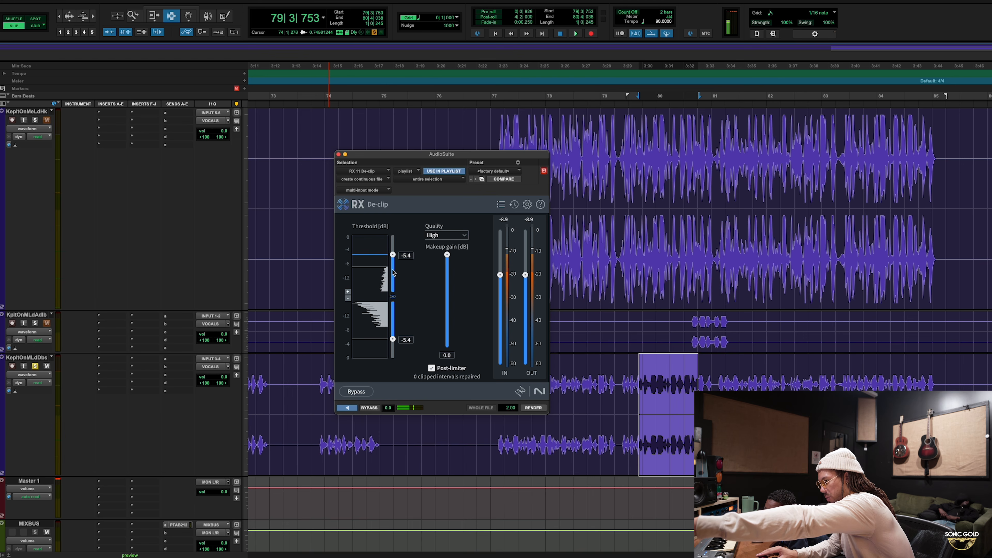
click(354, 409)
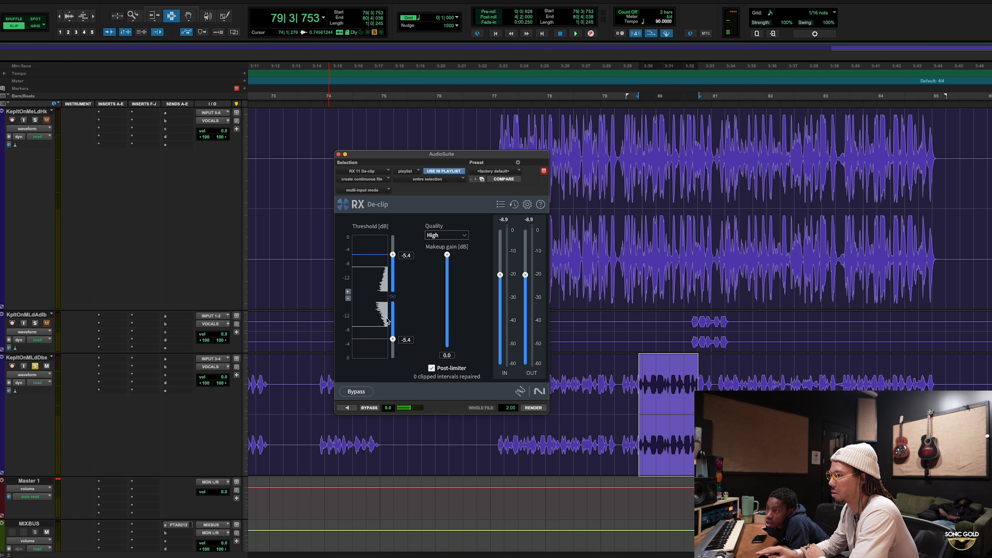
- Lower both De-clip thresholds to -9.8 dB and render the repair onto the entire lead dubs clip
drag(393, 255, 394, 270)
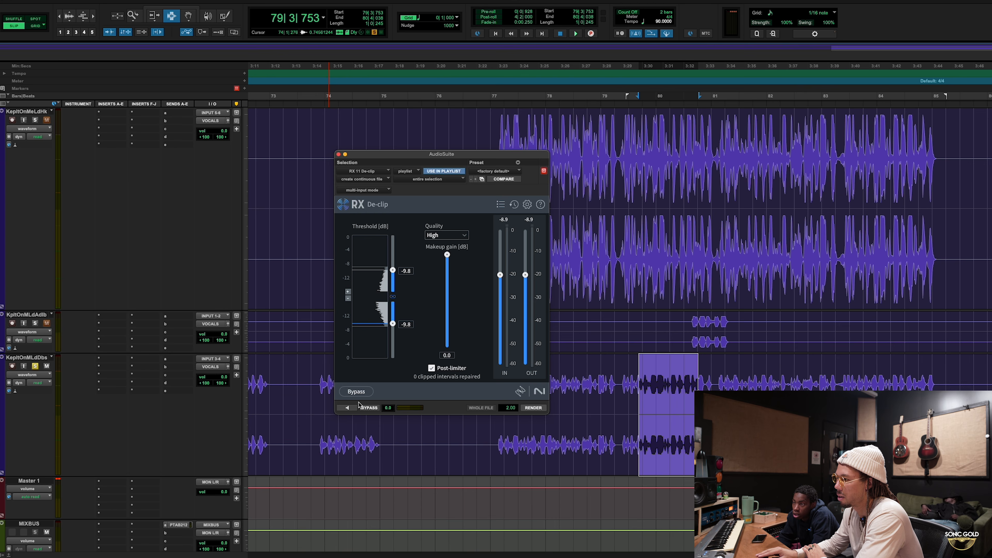
triple_click(552, 464)
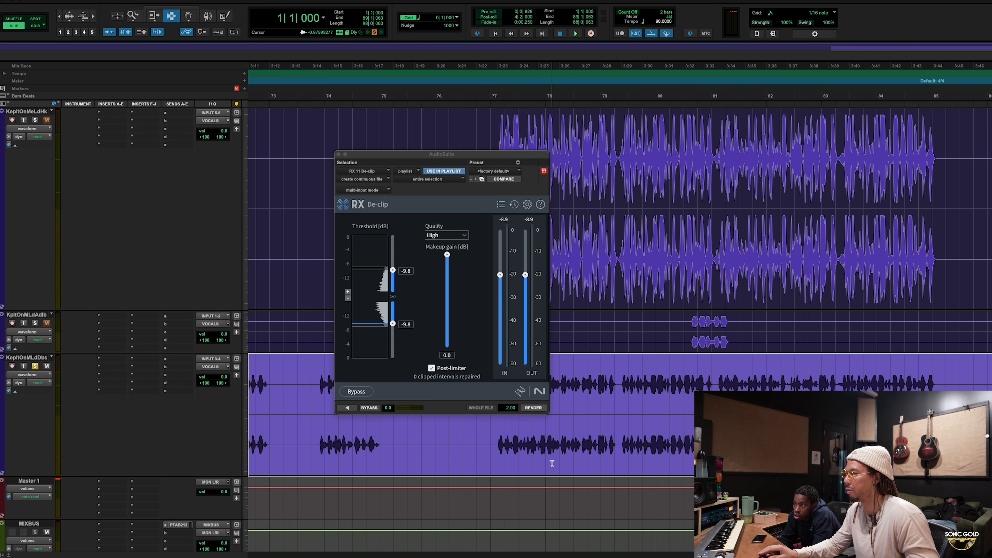
click(534, 408)
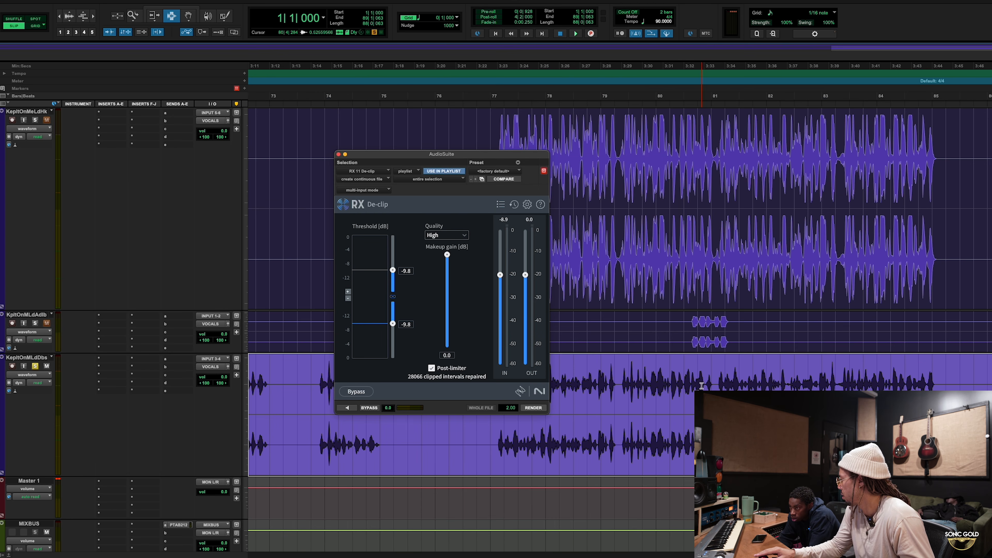
drag(681, 395, 734, 393)
- Preview De-clip on the lead adlibs phrase in bar 80 and set both thresholds to -6.2 dB
triple_click(705, 339)
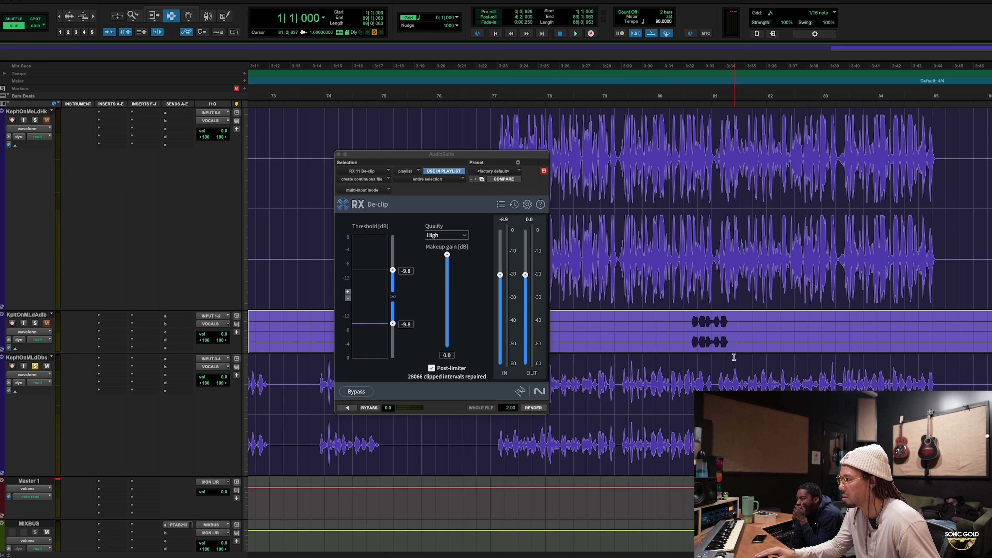
drag(695, 321, 713, 326)
click(348, 408)
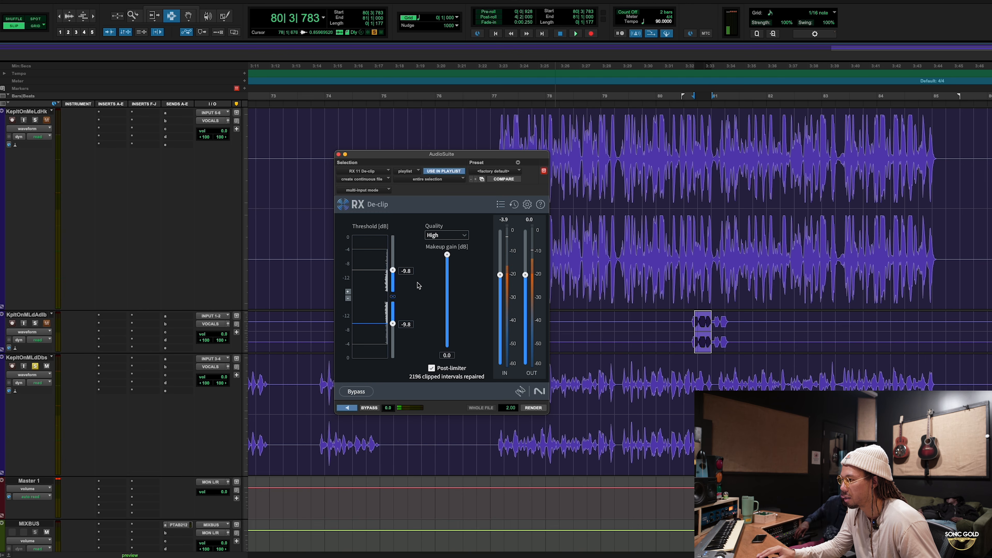
click(348, 408)
drag(393, 270, 395, 259)
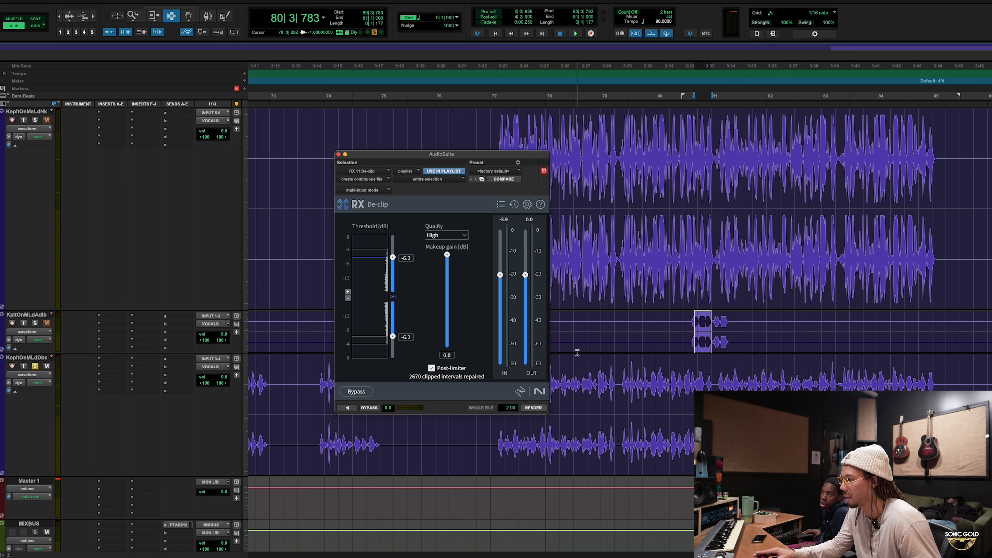
- Select the entire lead adlibs clip and render the De-clip repair onto it
double_click(577, 344)
click(544, 408)
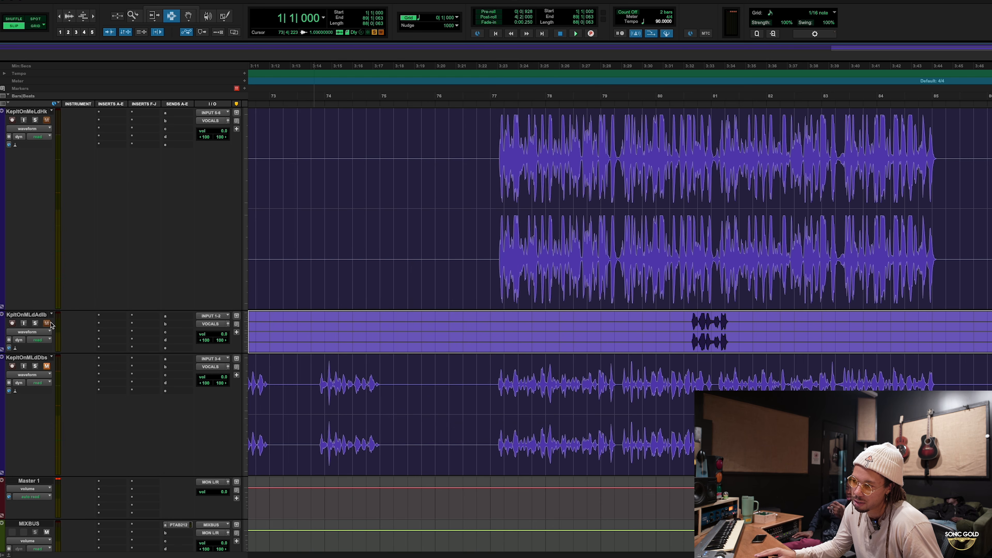
- Play the lead verse with the beat and set the lead verse fader to -3.8 dB in the mixer
scroll(320, 338, up, 5)
key(r)
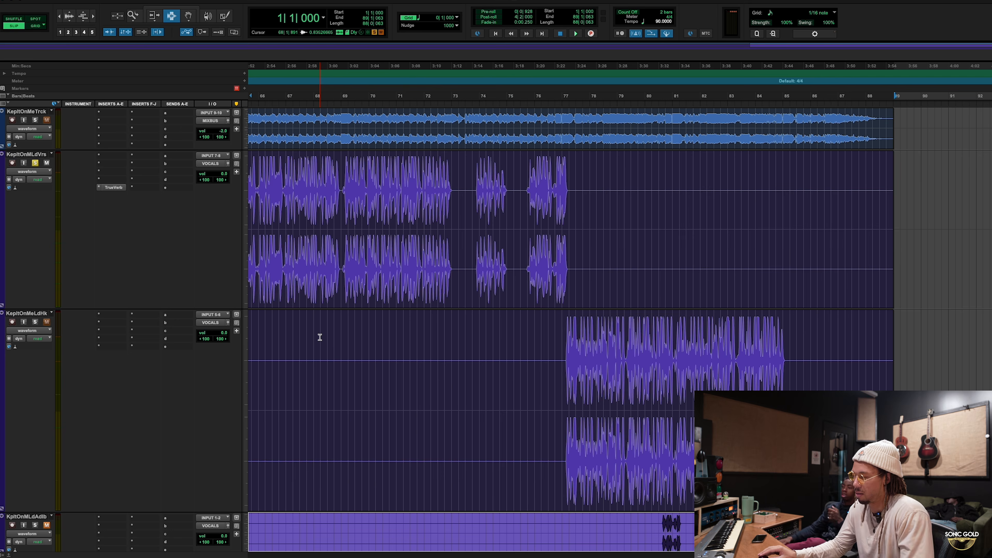
key(Return)
click(581, 196)
key(space)
key(super+equal)
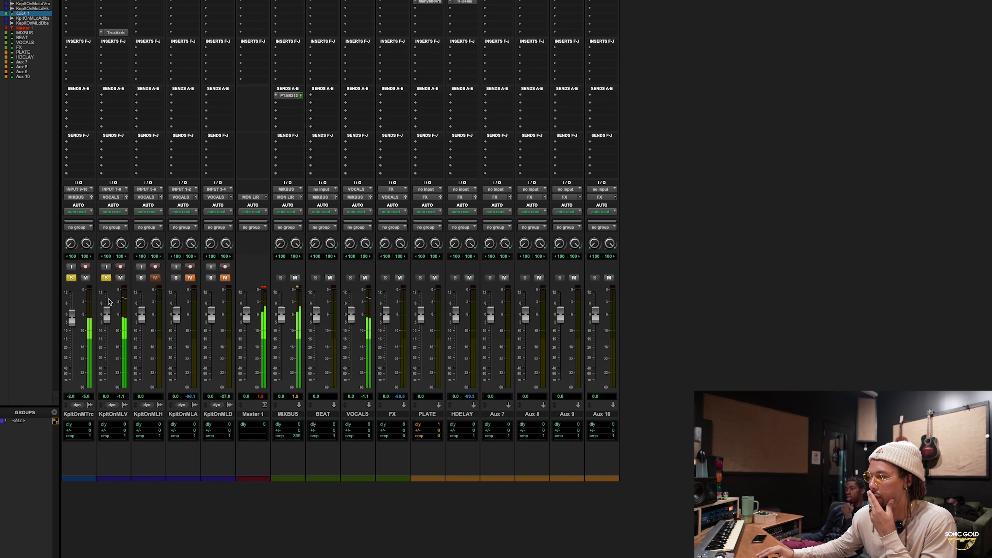
mouse_move(107, 313)
mouse_down()
mouse_move(101, 418)
mouse_move(105, 313)
mouse_up()
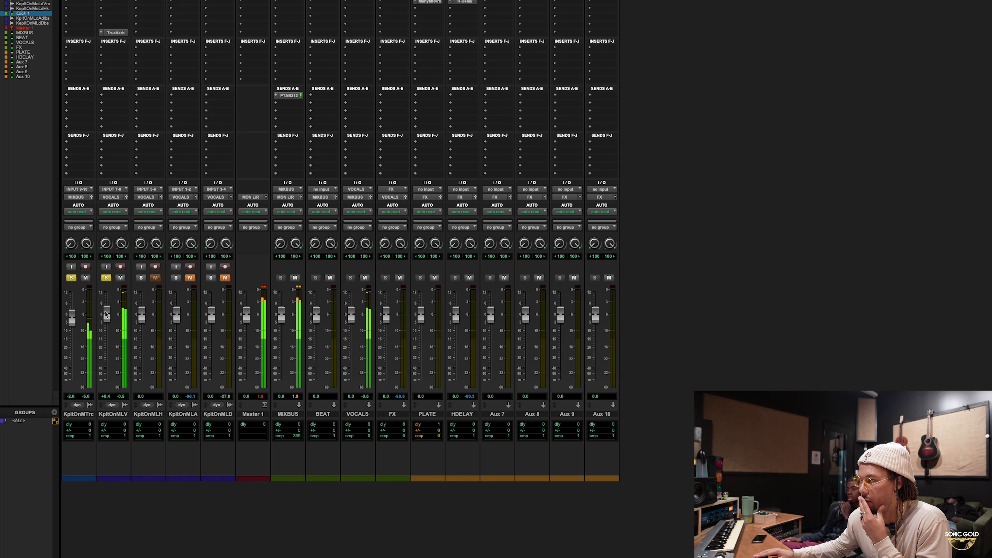
- Bypass TrueVerb on the lead verse track and remove it from its insert slot
super+click(116, 34)
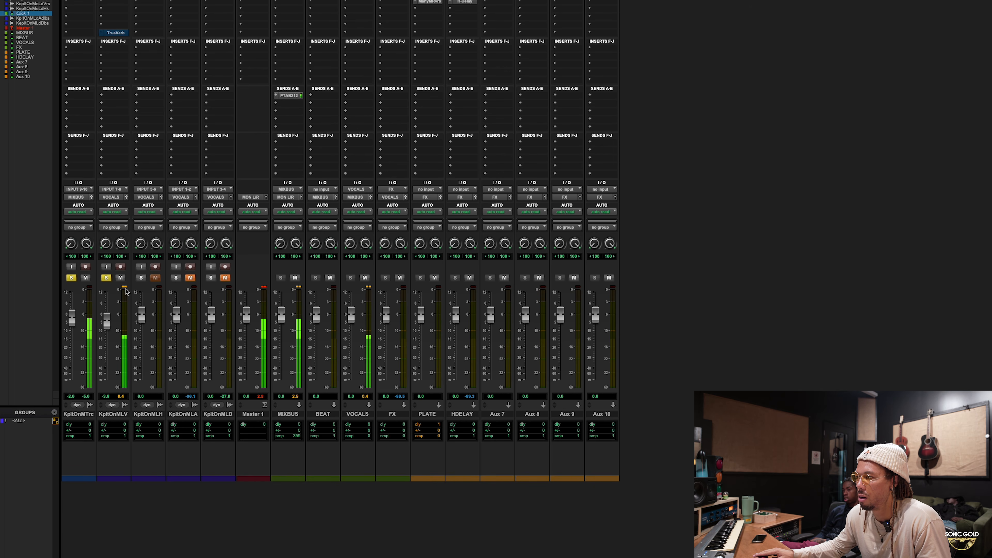
click(105, 24)
click(124, 5)
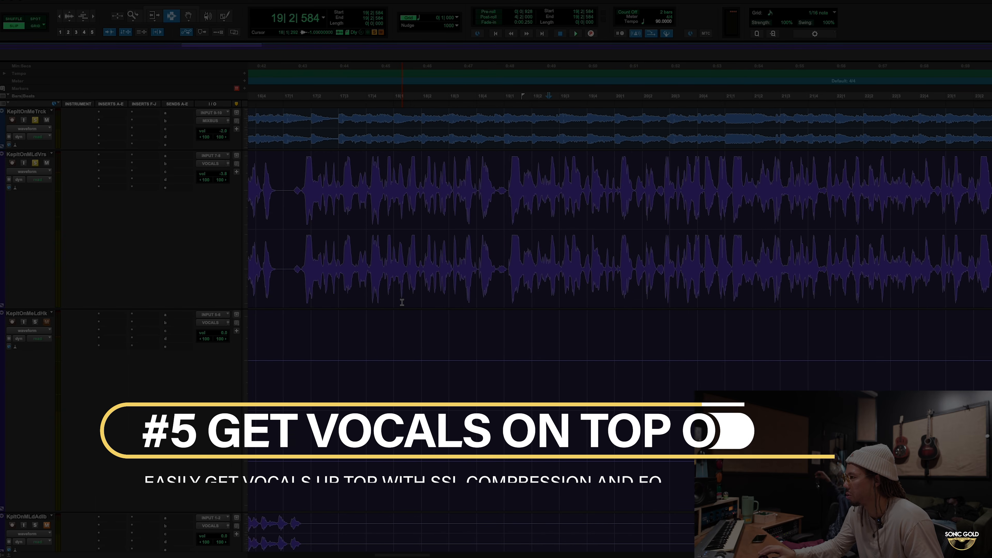
- Play the lead verse with the beat from bar 19 to judge the balance, checking levels in the mixer
click(565, 258)
key(space)
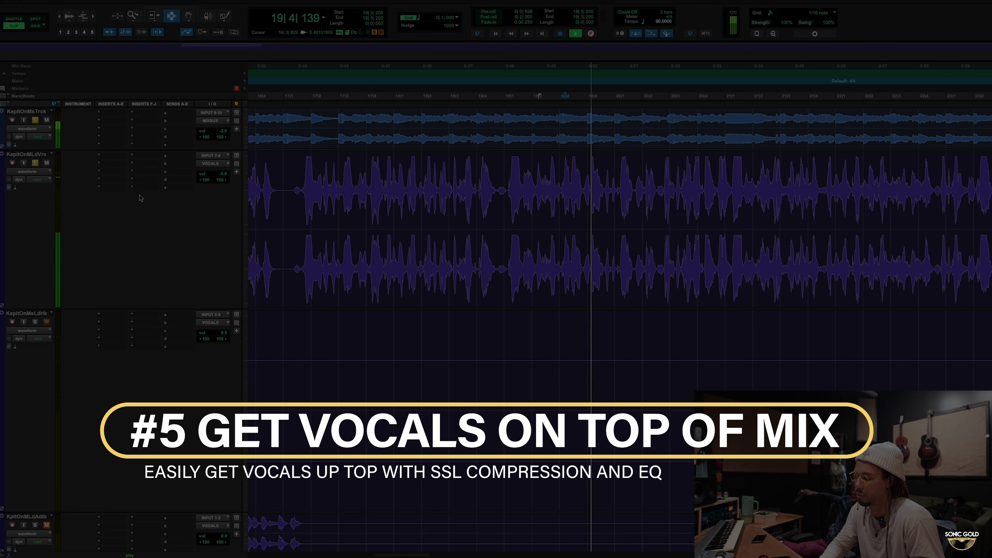
key(ctrl+equal)
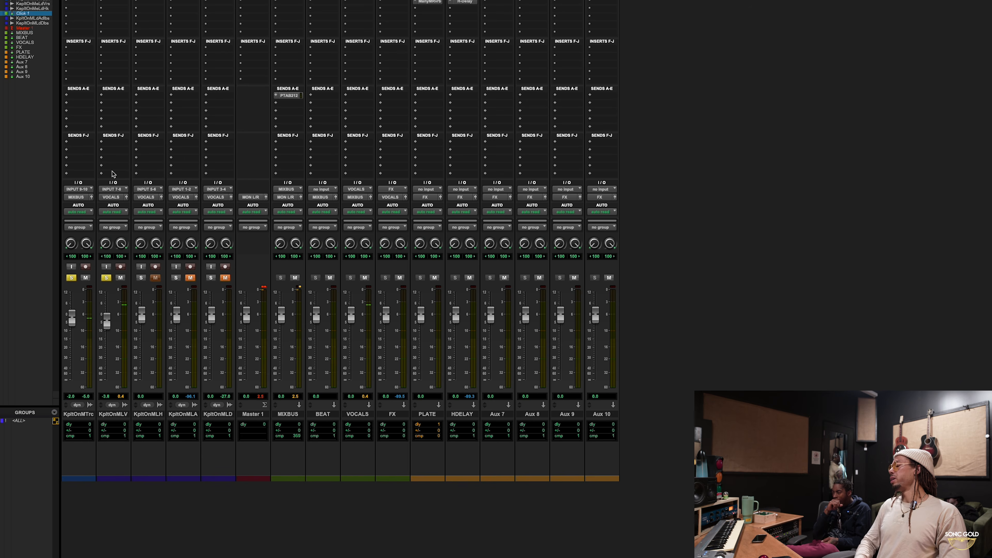
key(ctrl+equal)
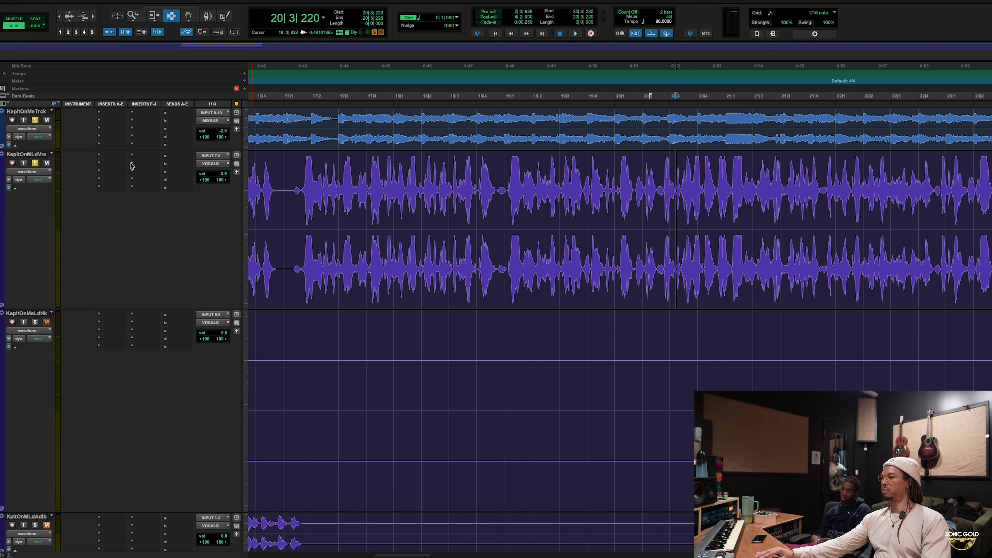
- Enlarge the beat track and compare selections of the beat from bar 16 to 21 and the lead verse from bar 18 to 20
drag(42, 152, 43, 221)
key(ctrl+bracketleft)
drag(421, 165, 731, 135)
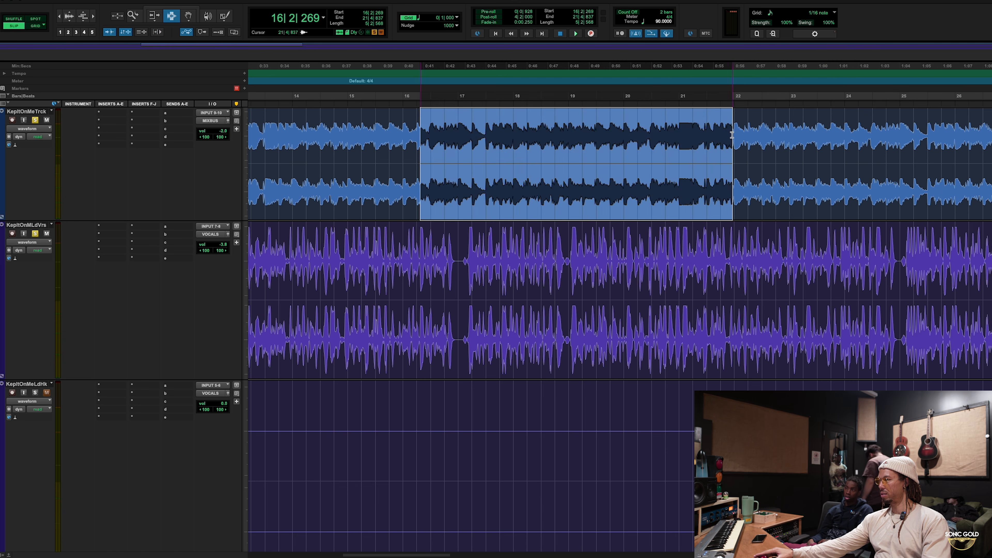
click(713, 135)
drag(564, 266, 655, 268)
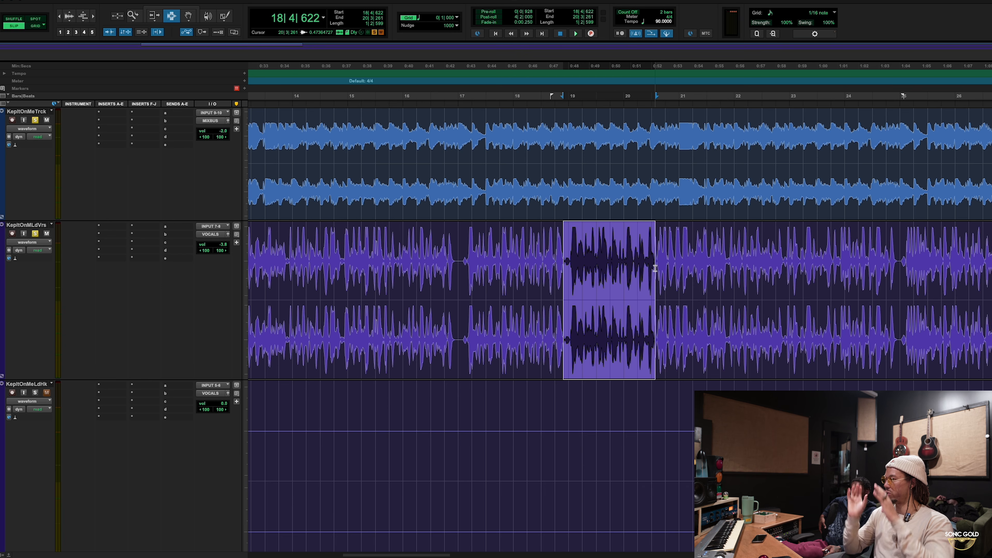
- Audition the mix from bar 17 and insert SSL EV2 Channel in insert slot B of the lead verse track
click(510, 254)
key(space)
key(space)
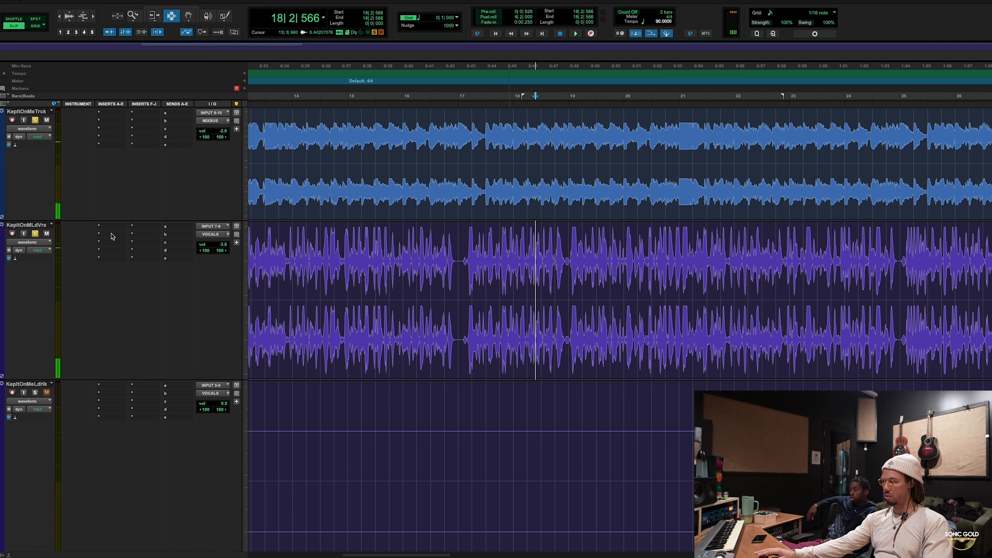
click(112, 237)
mouse_move(140, 234)
mouse_move(202, 260)
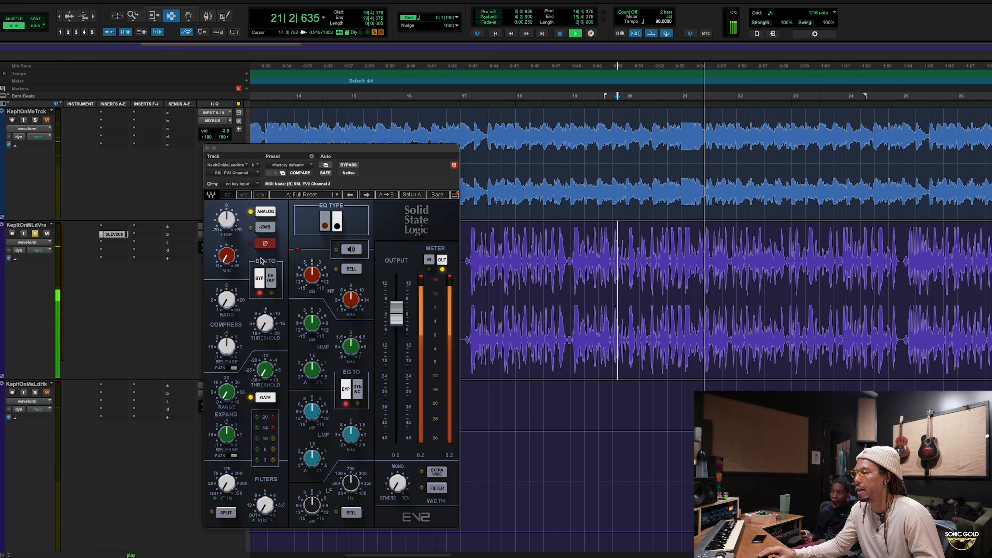
- Audition the unprocessed lead verse around bars 21 and 25 with the SSL EV2 Channel window open
key(space)
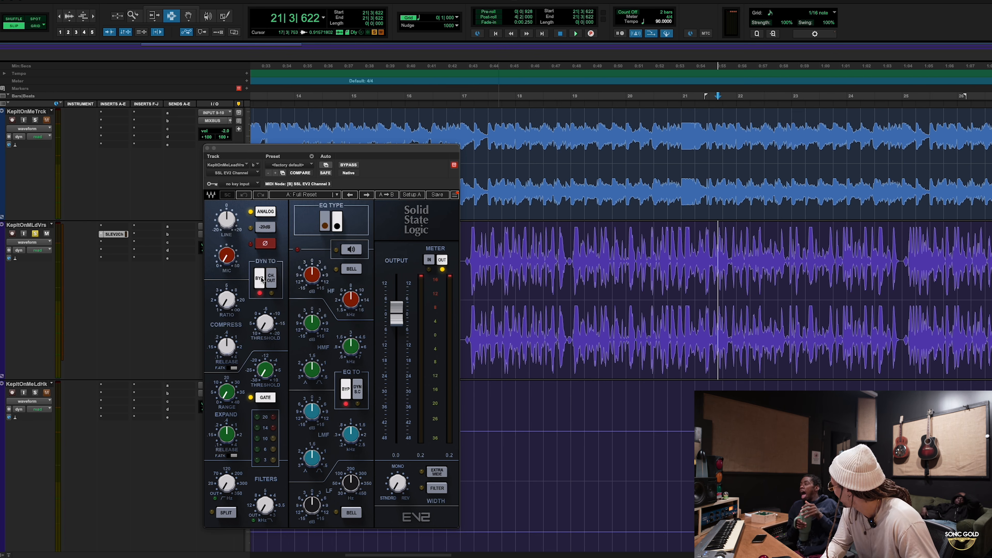
key(space)
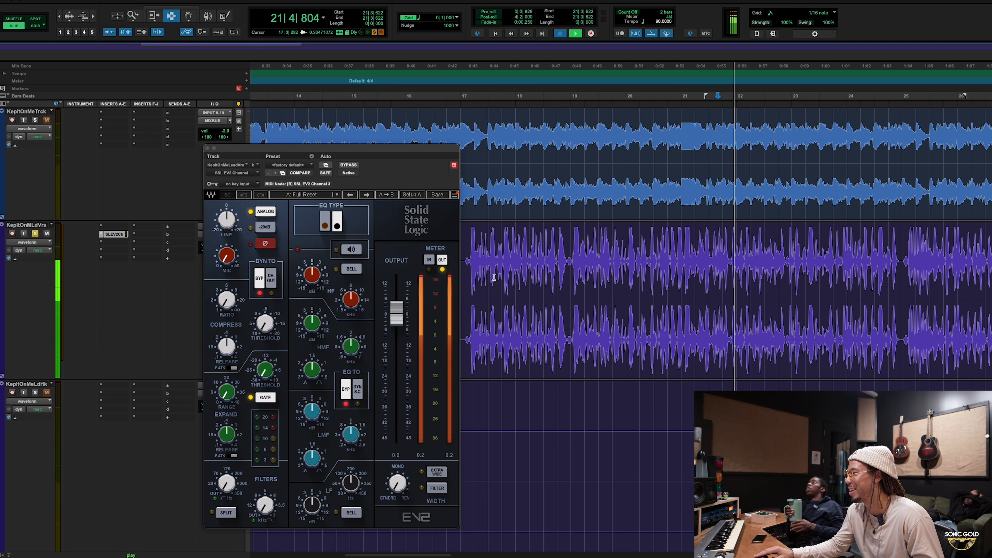
key(space)
click(919, 250)
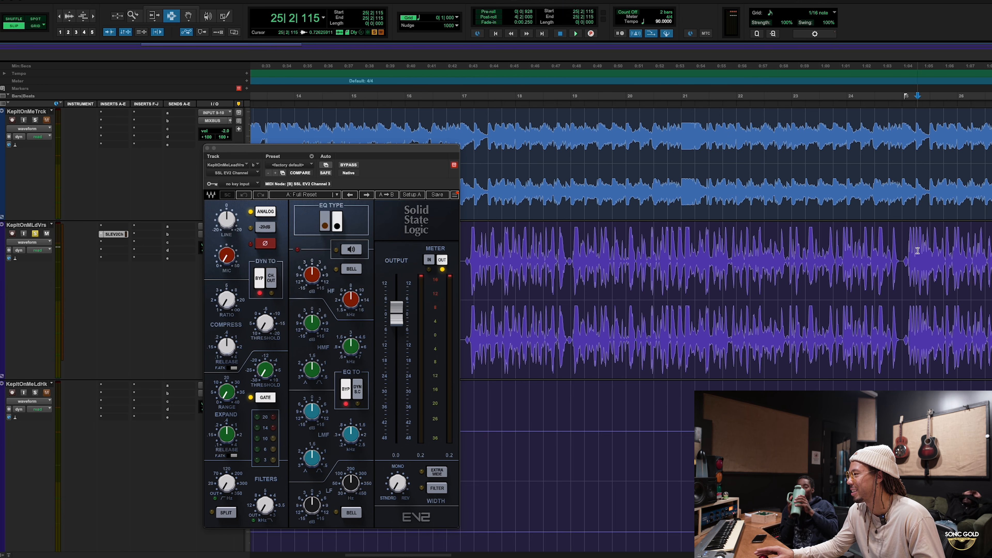
key(space)
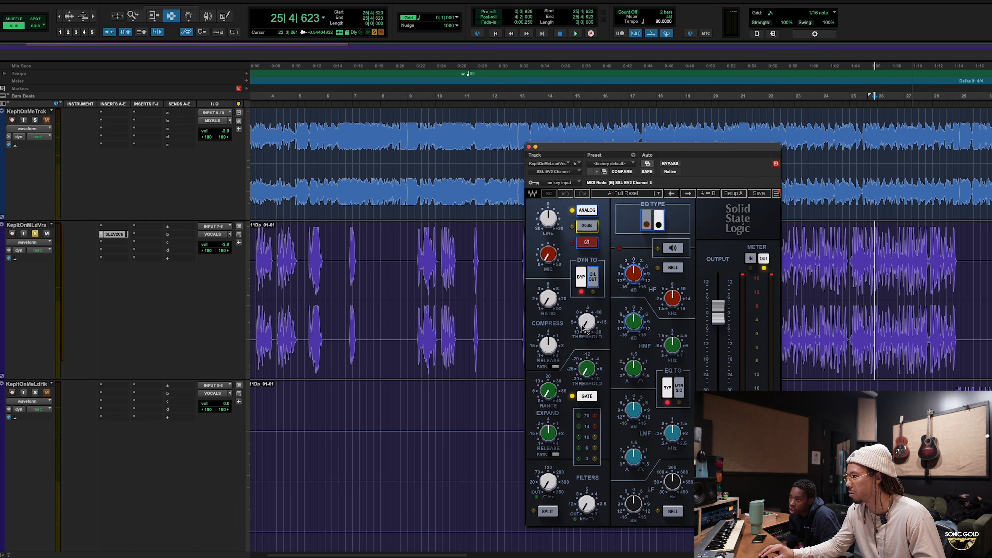
- Engage the SSL dynamics section during playback, lower the compressor threshold and set the ratio to 2.0
drag(673, 170, 591, 133)
key(space)
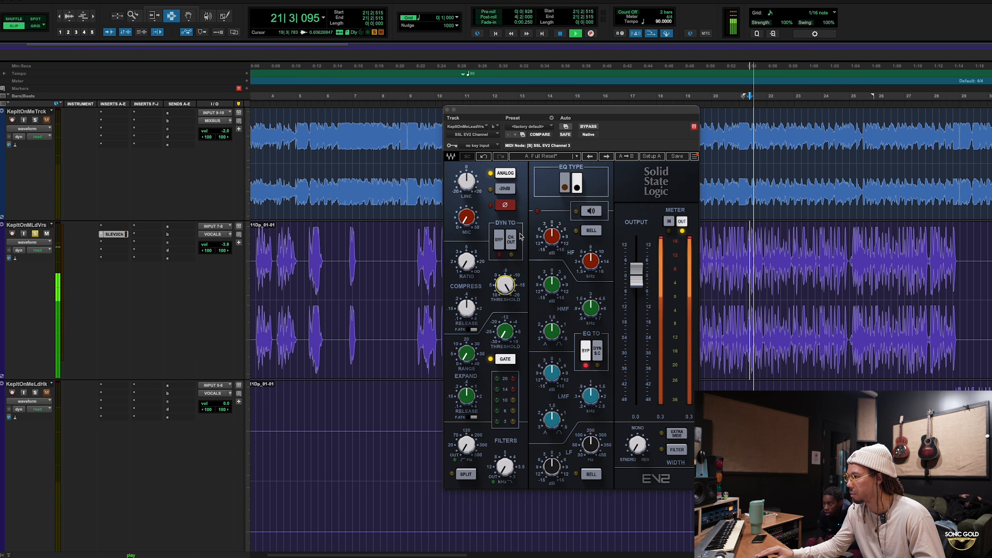
drag(467, 261, 467, 255)
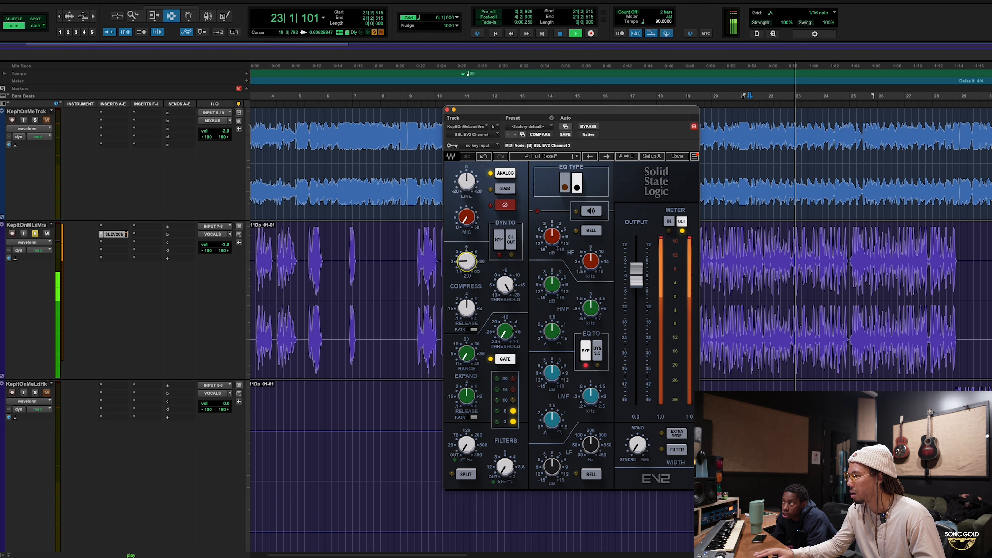
key(space)
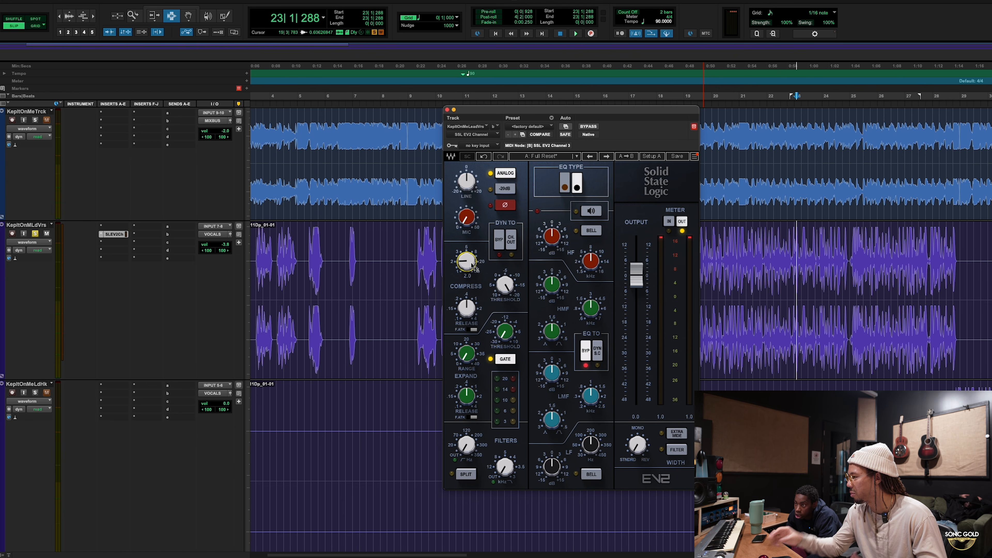
key(space)
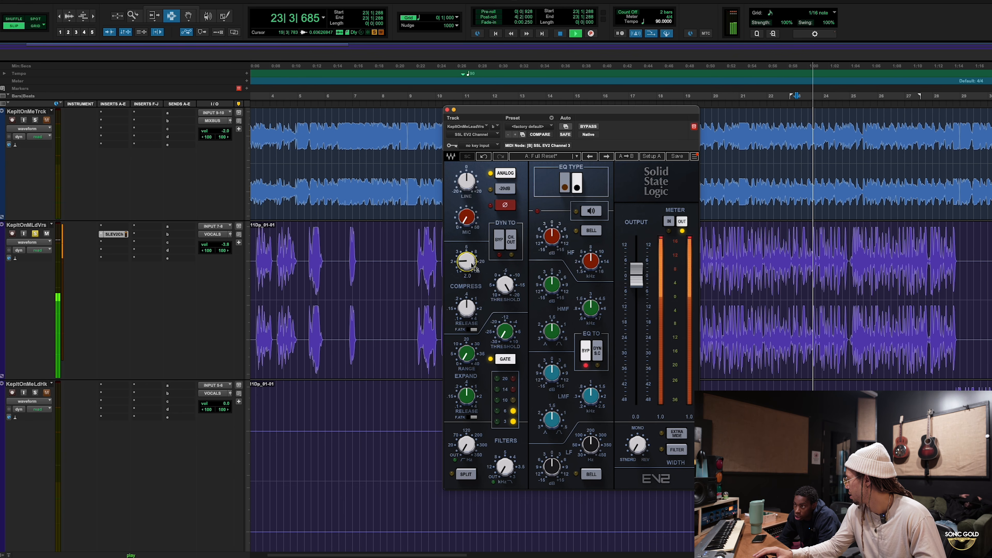
key(space)
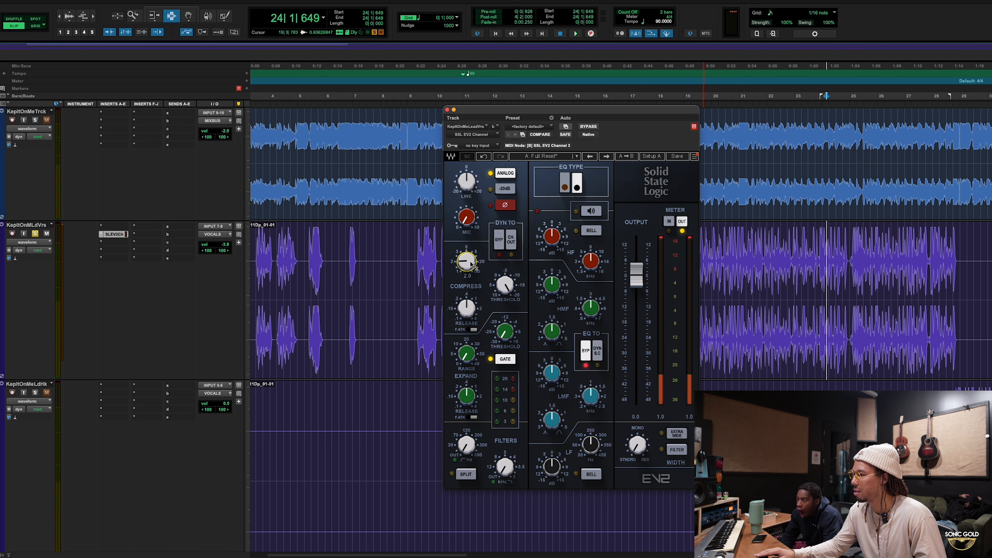
- Set the SSL compressor ratio to 1.5 and its release to 0.20 during playback
key(space)
drag(470, 264, 470, 271)
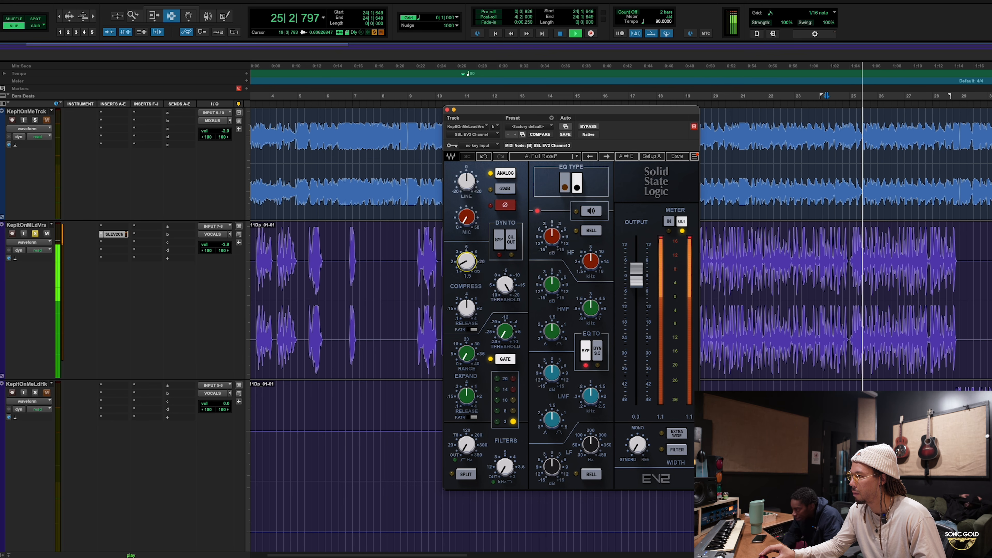
drag(466, 308, 466, 309)
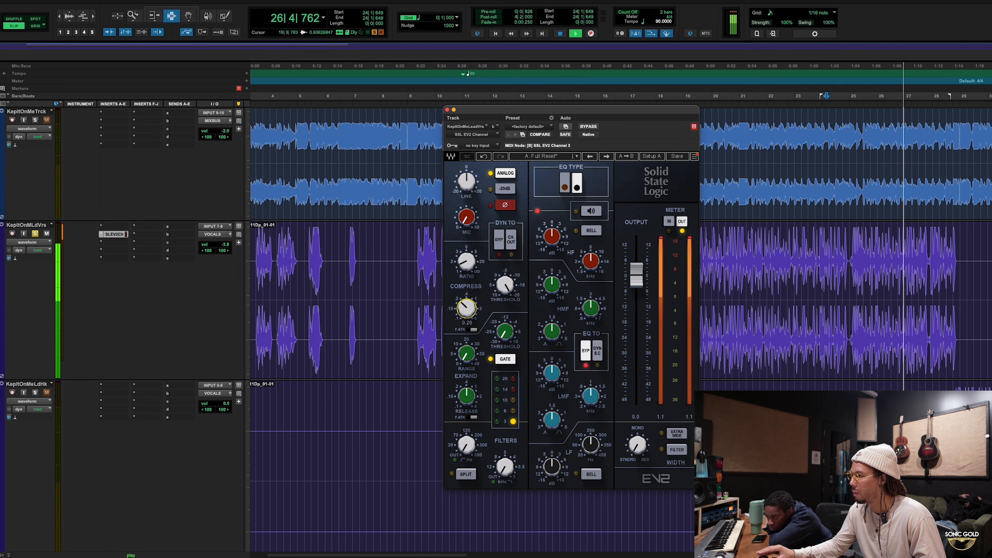
- Bypass the SSL dynamics section and replay the lead verse from bar 22 to compare it with the compressed sound
click(500, 240)
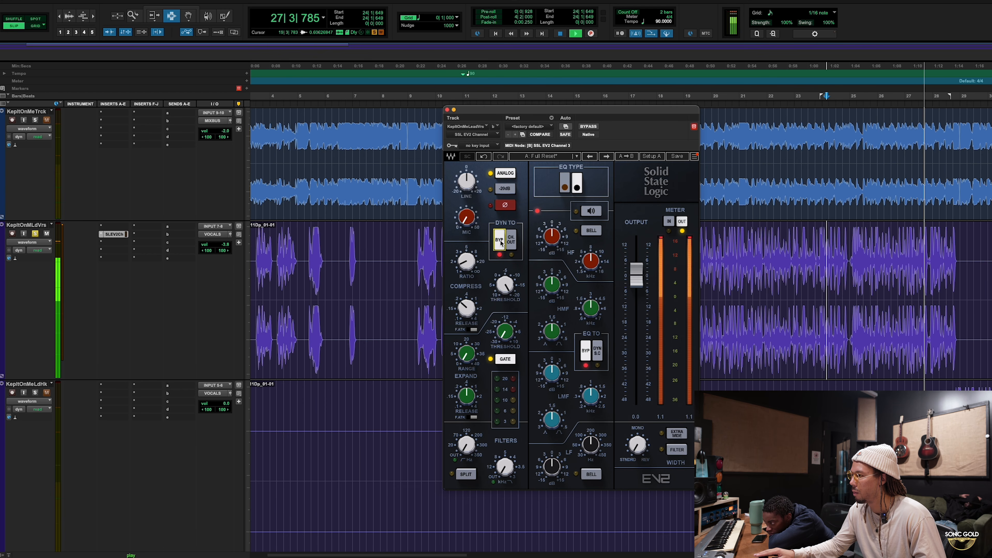
click(779, 256)
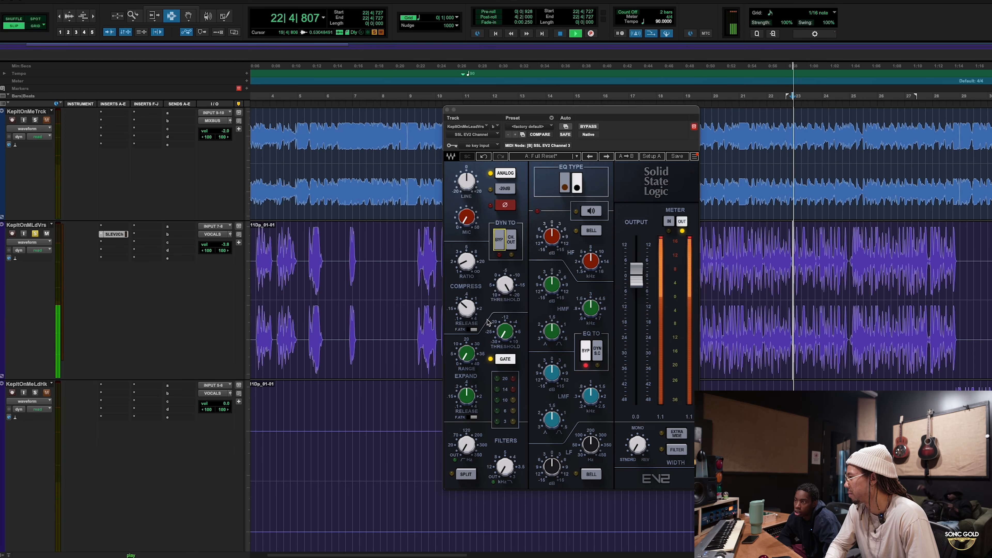
key(space)
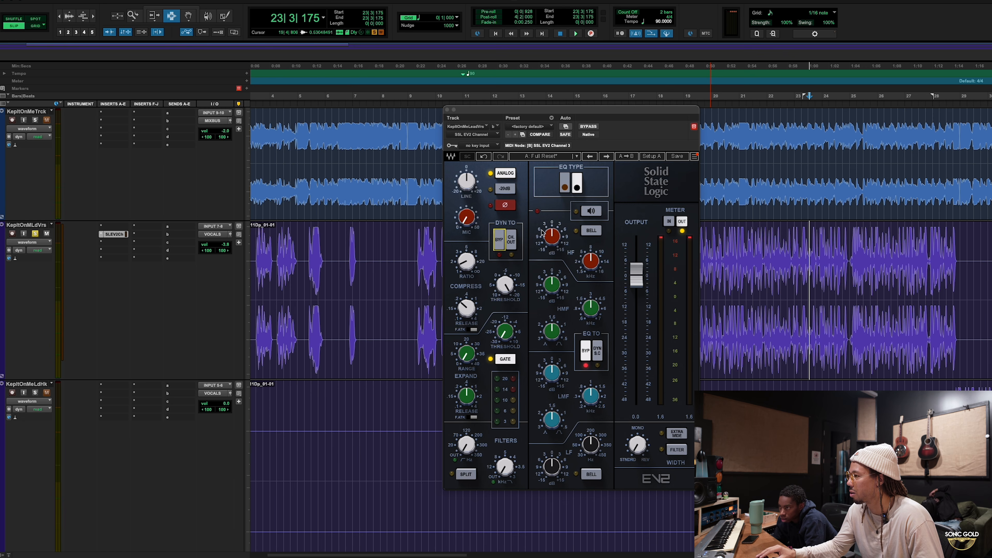
- Engage the SSL EQ section and try an HF gain boost of 3.1 dB on the playing lead verse
drag(557, 116, 442, 120)
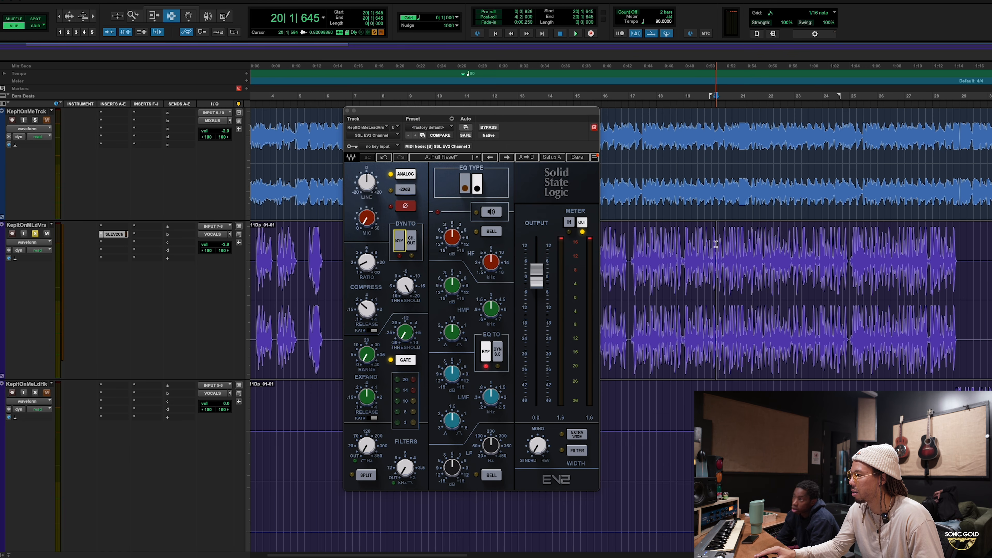
key(space)
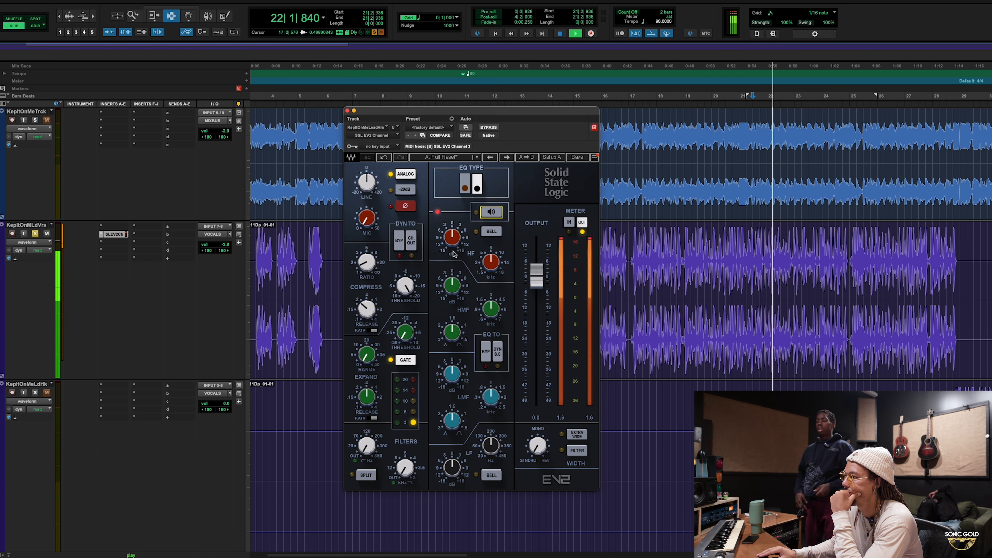
drag(452, 238, 452, 226)
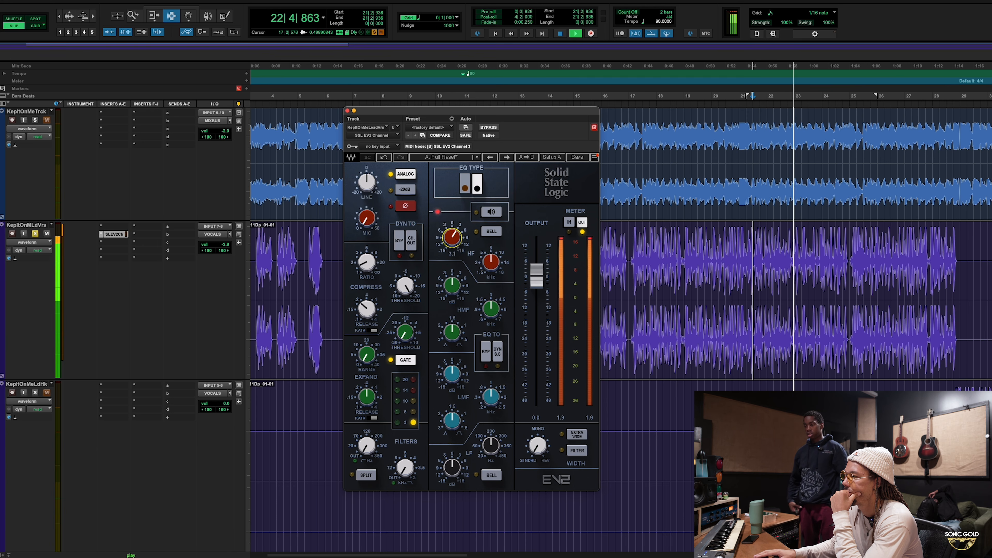
key(space)
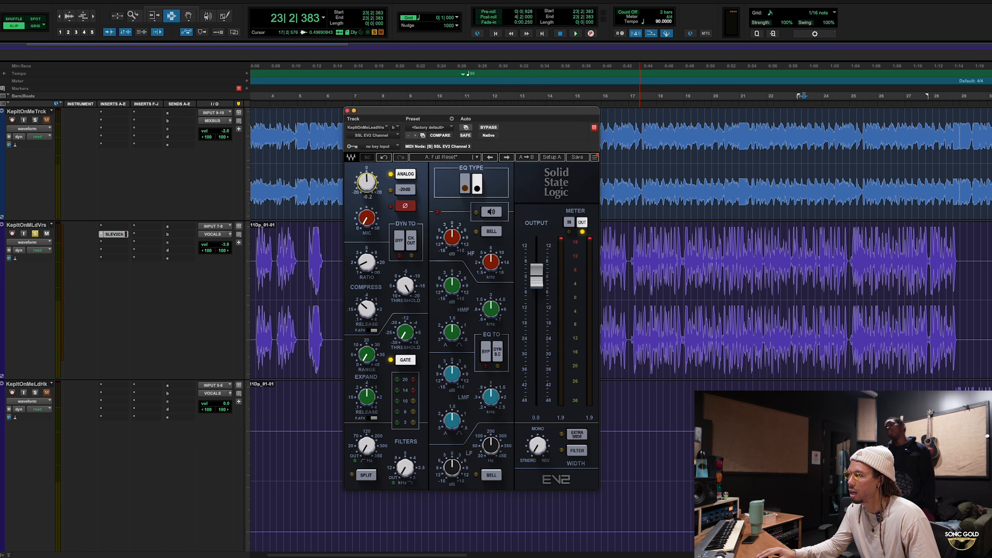
- Lower the SSL line input gain and raise the compressor ratio while the lead verse plays
key(space)
drag(371, 187, 372, 192)
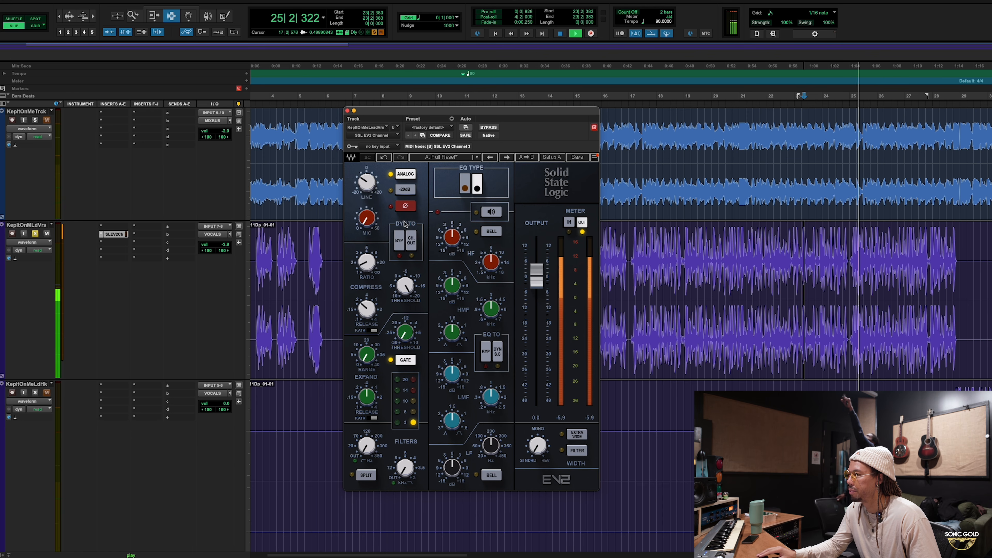
drag(366, 263, 367, 253)
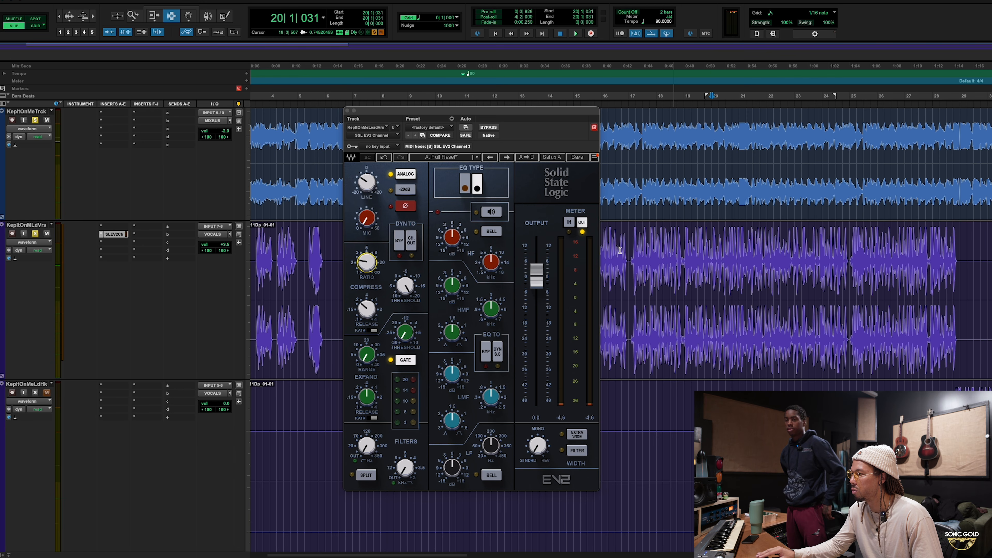
- Audition the processed lead verse around bar 20 with and without the beat
key(space)
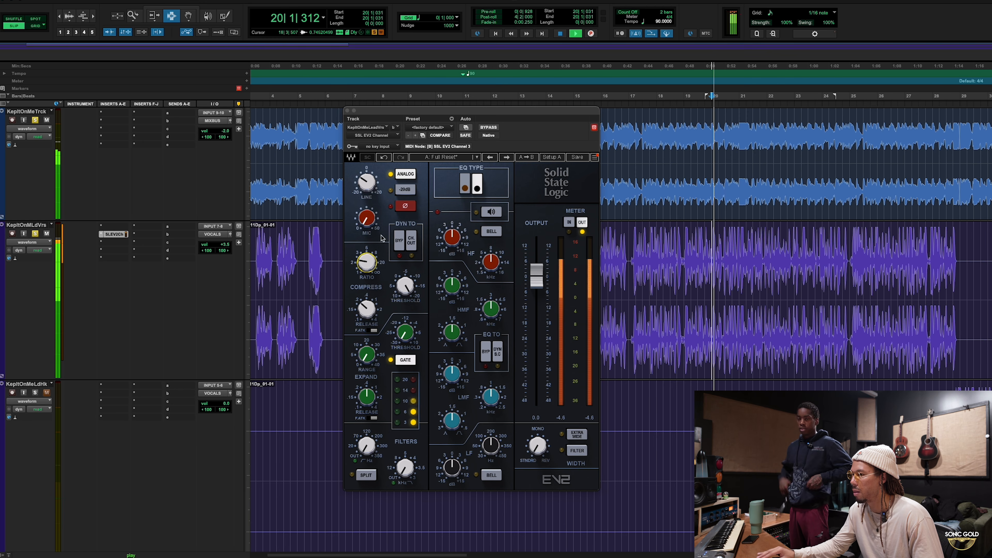
scroll(184, 193, down, 3)
key(space)
key(space)
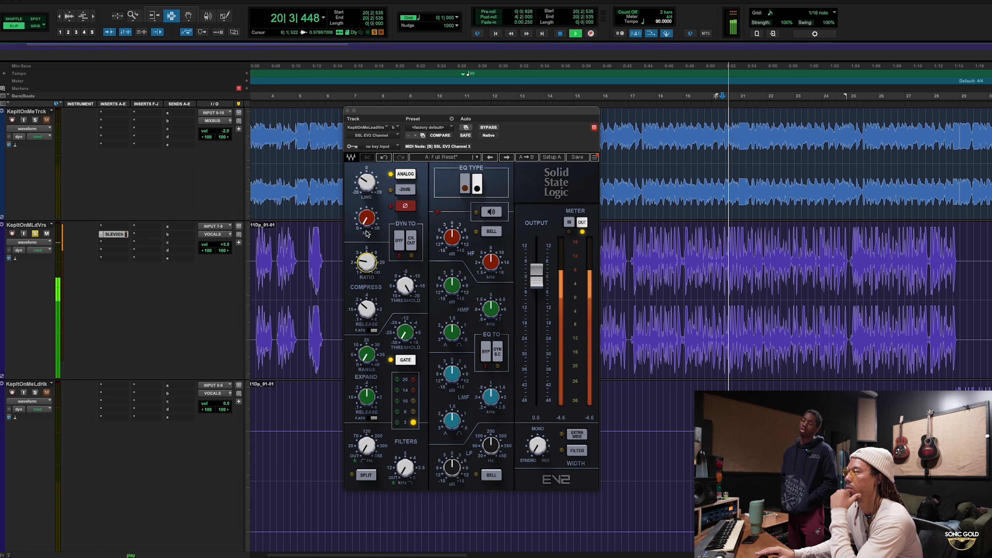
- Raise the SSL EQ's HF gain and lower the HF frequency by ear while the lead verse plays
drag(454, 239, 453, 227)
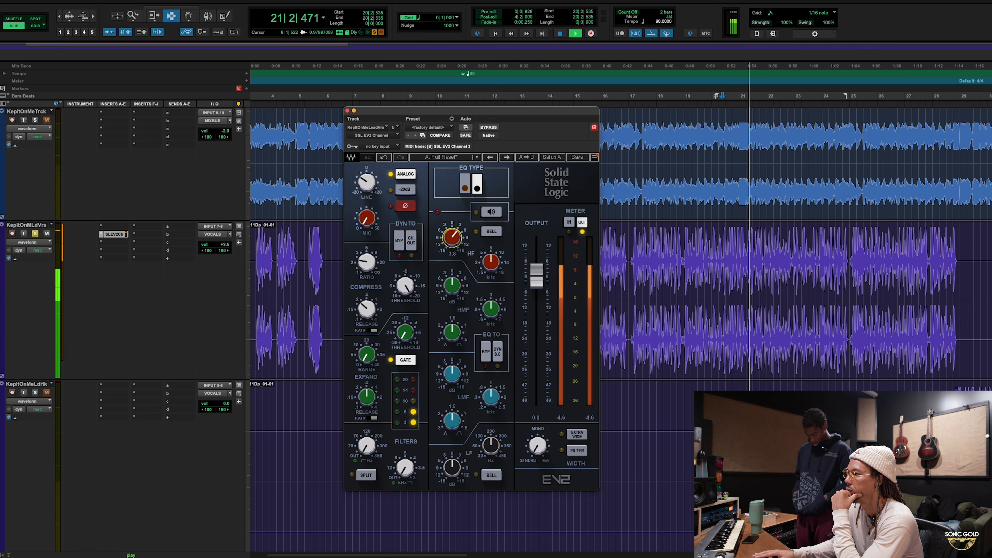
drag(491, 261, 491, 265)
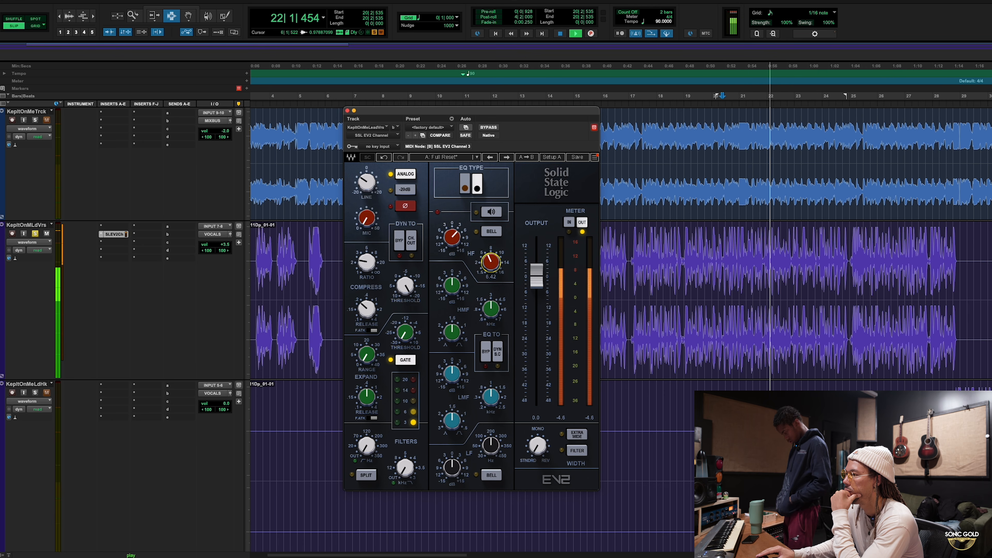
drag(452, 238, 453, 234)
drag(491, 263, 491, 266)
drag(449, 238, 448, 240)
- Compare the playing lead verse with the SSL EQ section and the whole plug-in bypassed and engaged
click(485, 351)
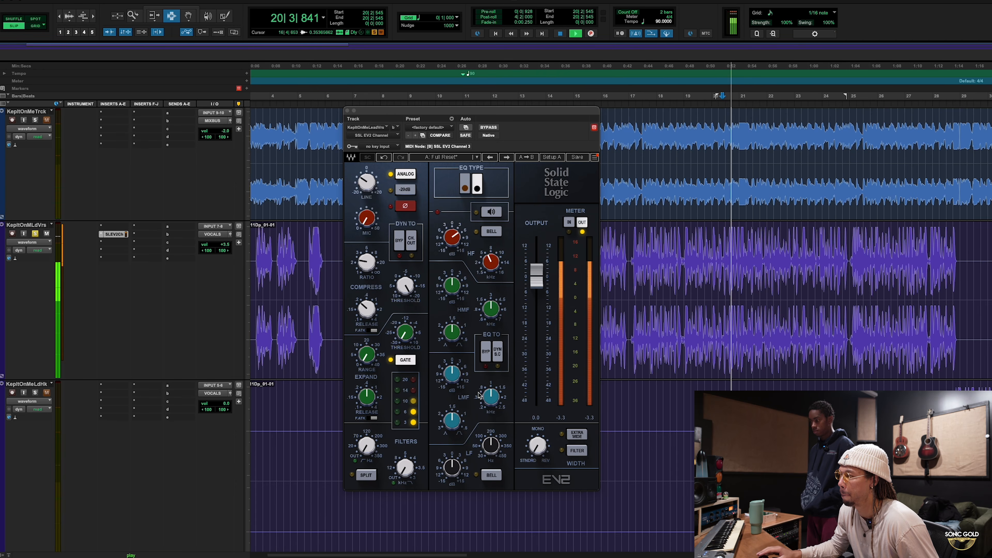
click(490, 128)
click(490, 128)
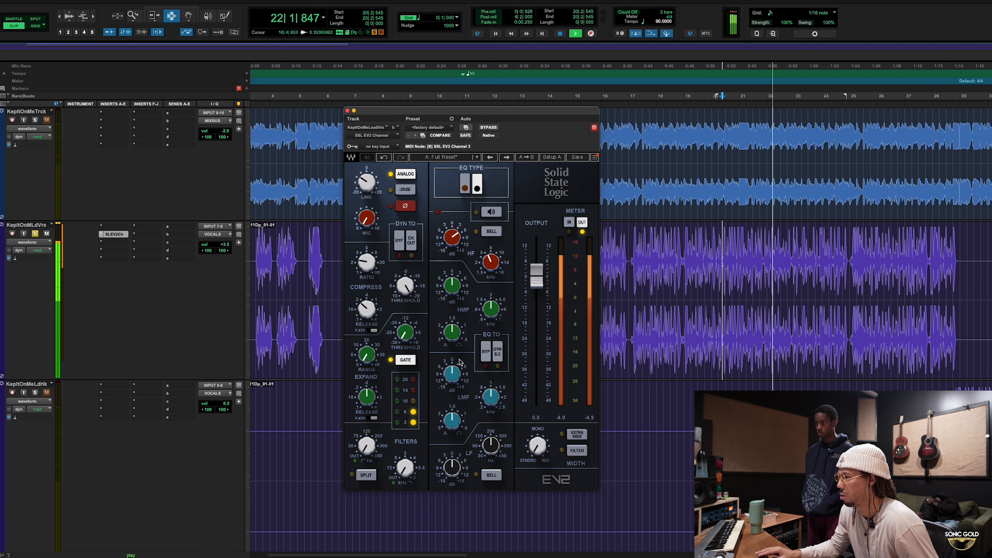
click(486, 352)
click(487, 353)
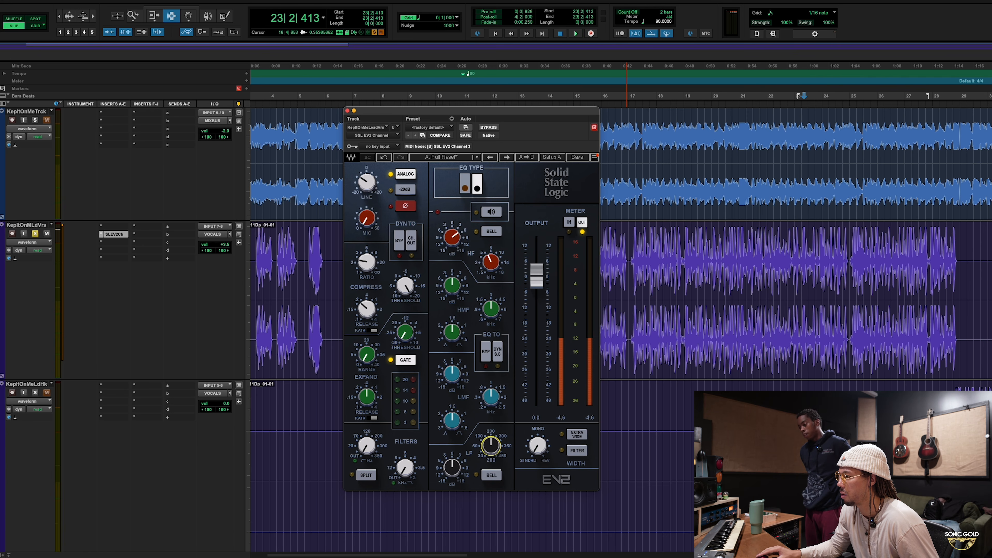
- Boost the LF band by about 7.5 dB with a raised LF frequency, and check the sound with the EQ bypassed
key(space)
drag(486, 452, 452, 467)
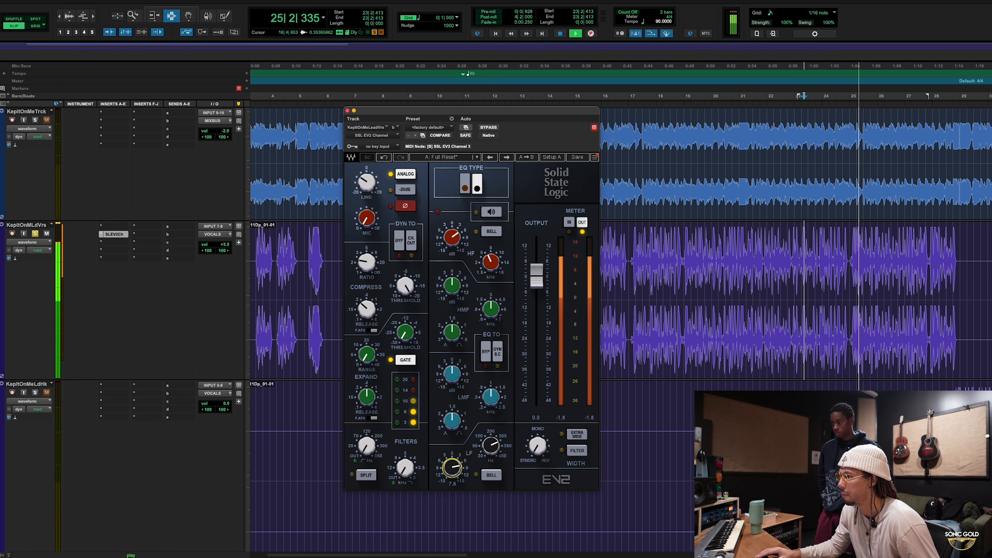
click(485, 354)
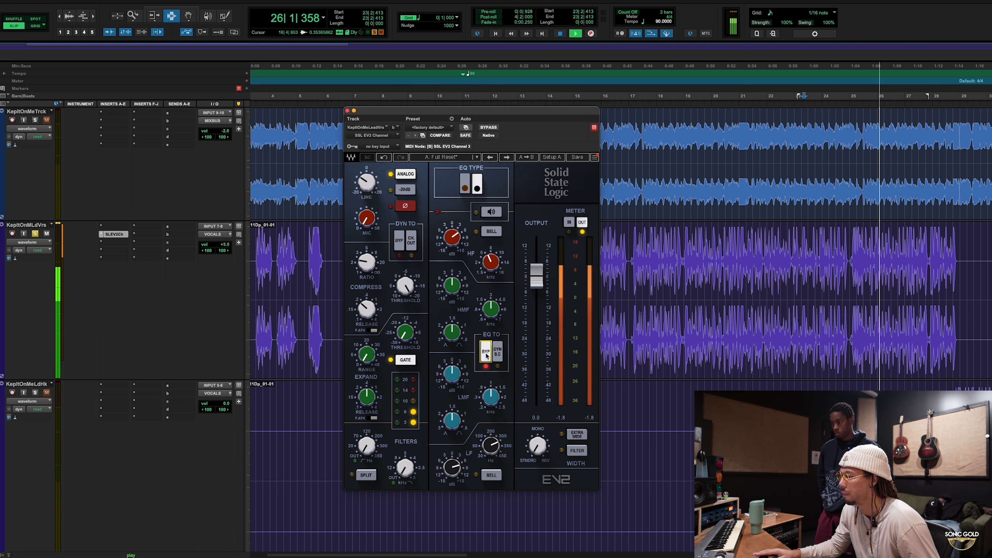
key(space)
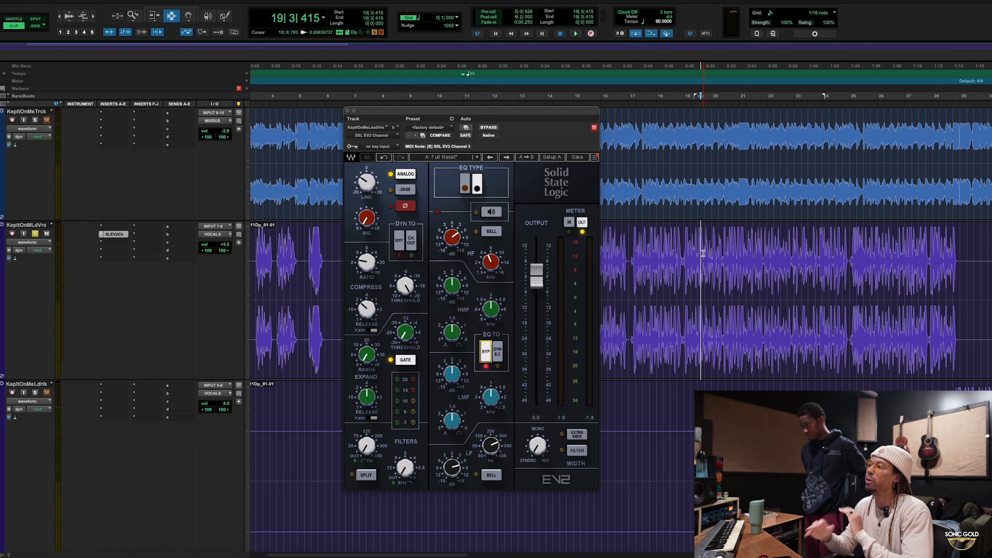
- Replay the lead verse from bar 19, re-engage the SSL EQ and set the LF frequency to 338 Hz
key(space)
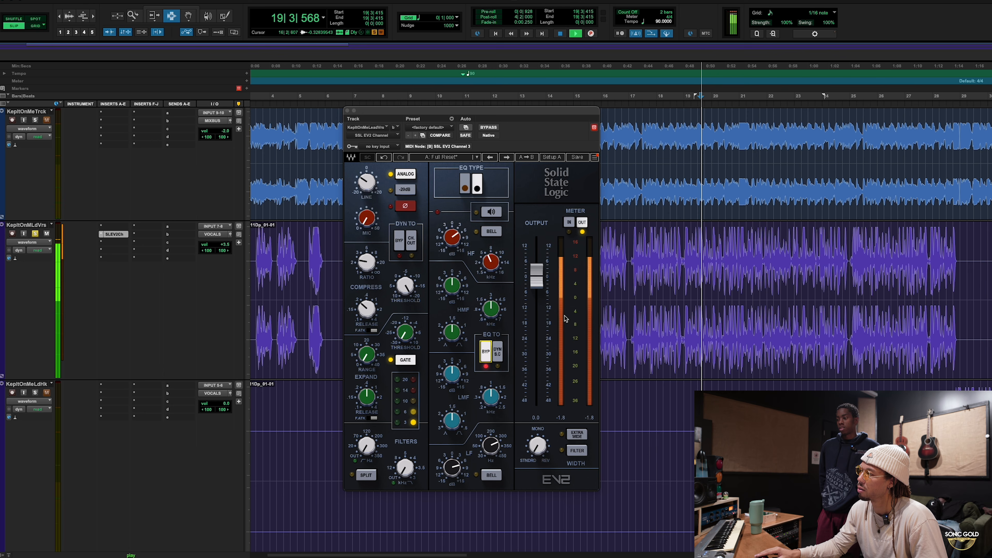
click(487, 352)
click(452, 467)
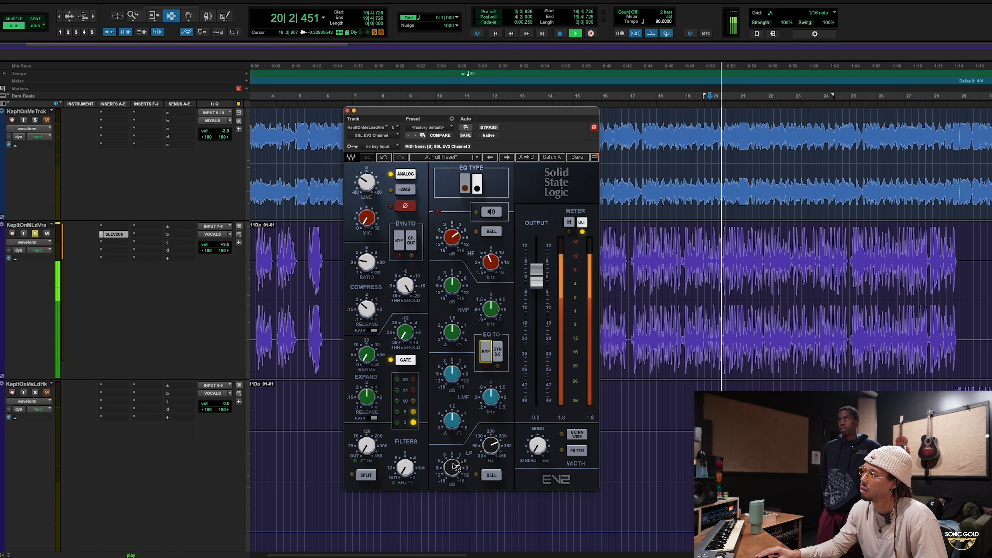
click(484, 452)
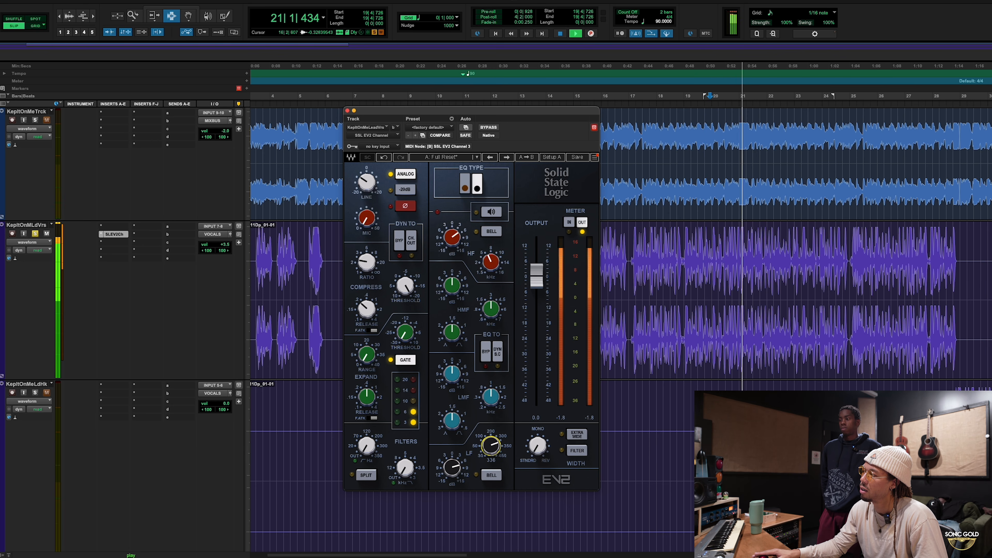
- Replay the lead verse around bar 22 with the SSL EQ section bypassed to compare the low end
key(space)
key(space)
click(486, 352)
key(space)
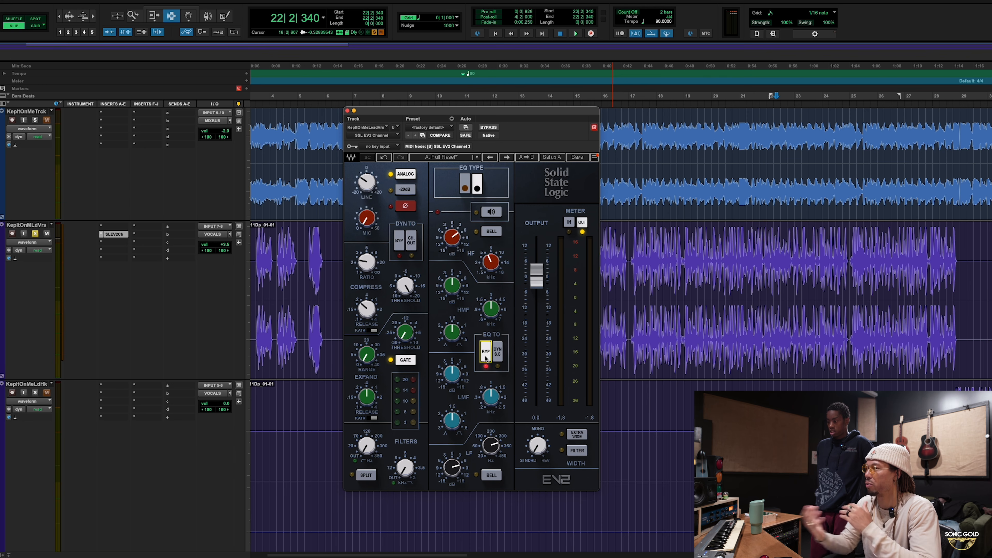
key(space)
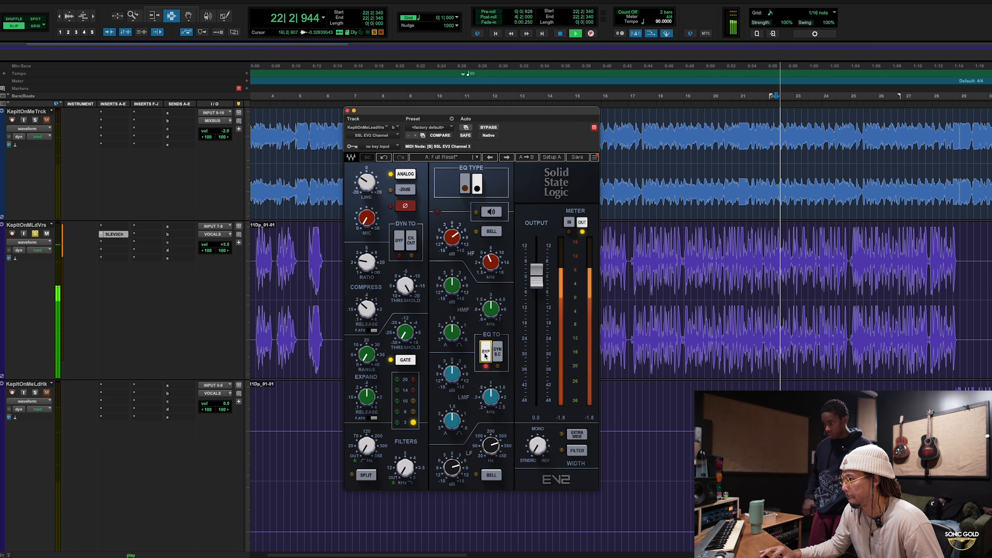
- Set the SSL LF frequency to 340 Hz and fine-tune the LF gain on the playing lead verse
click(493, 448)
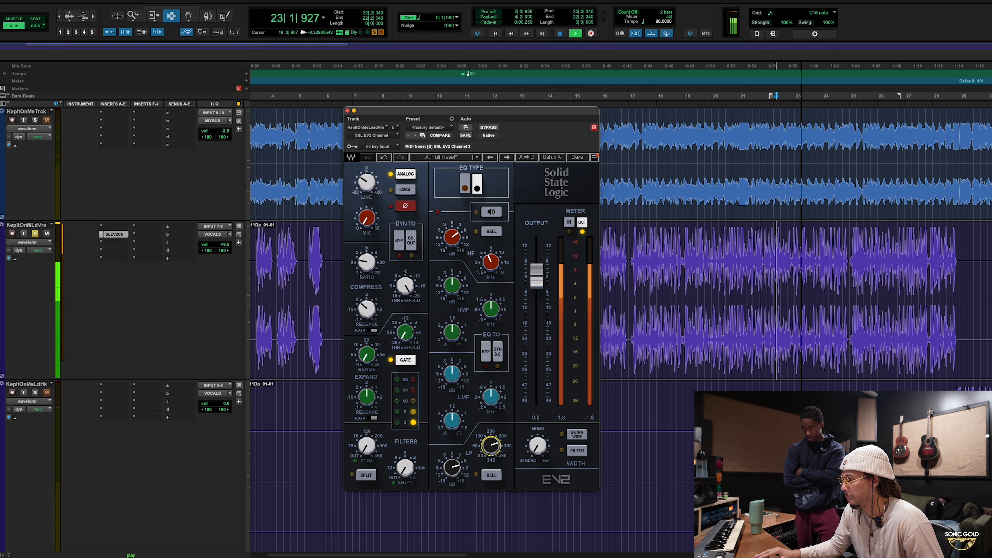
drag(454, 469, 454, 467)
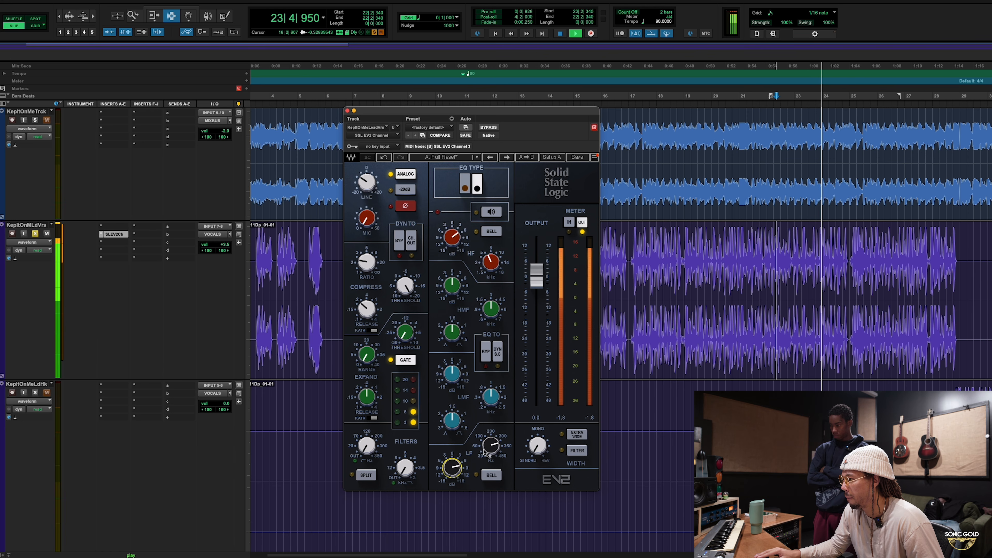
key(space)
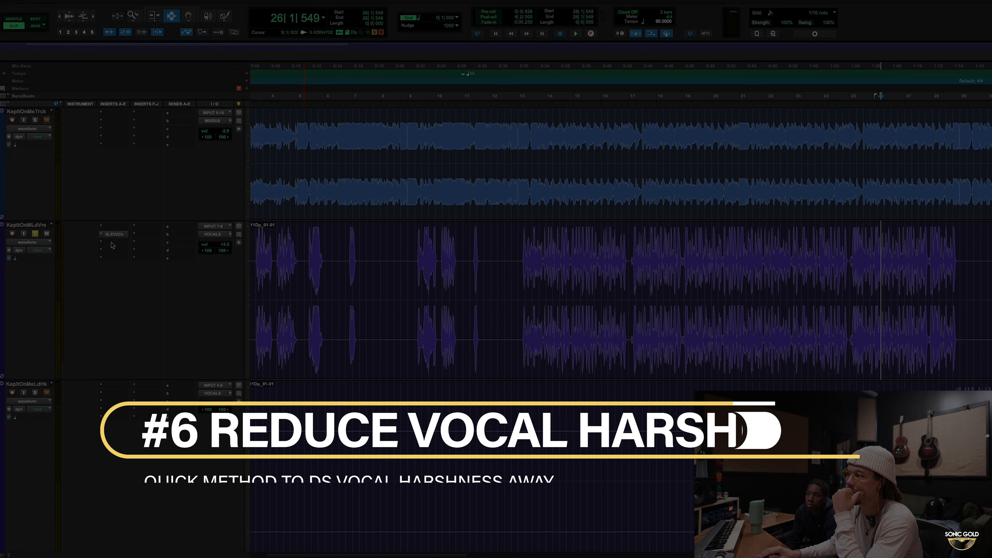
- Insert the stereo DeEsser after the SSL channel on the lead verse track
click(113, 245)
mouse_move(156, 242)
mouse_move(219, 267)
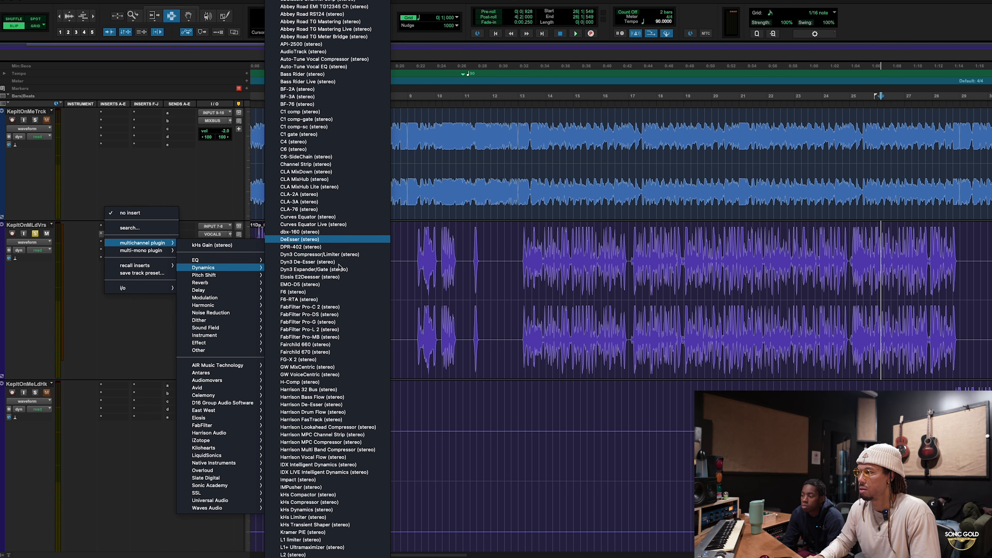
click(336, 239)
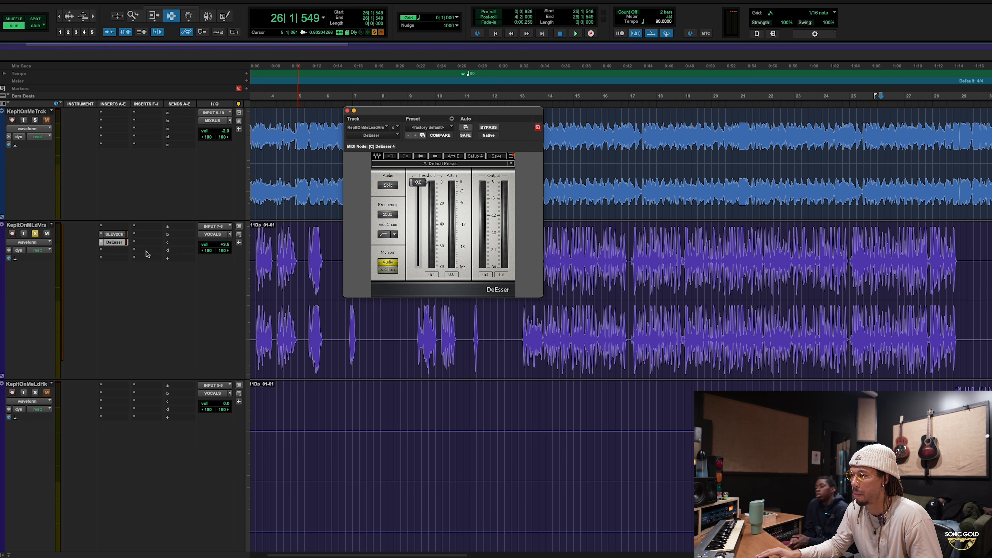
- Monitor the DeEsser's side-chain during playback and raise its detection frequency
key(space)
click(387, 270)
mouse_move(388, 215)
mouse_down()
mouse_move(388, 230)
mouse_move(388, 196)
mouse_up()
key(space)
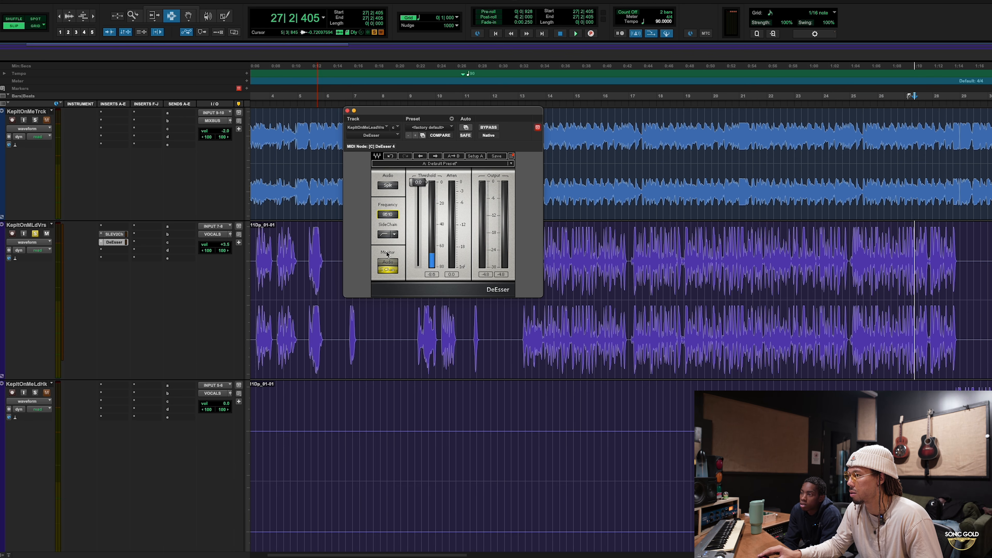
- Locate a harsh phrase in the lead verse and loop the section from bar 23 beat 3 to bar 24 beat 2
click(758, 237)
key(space)
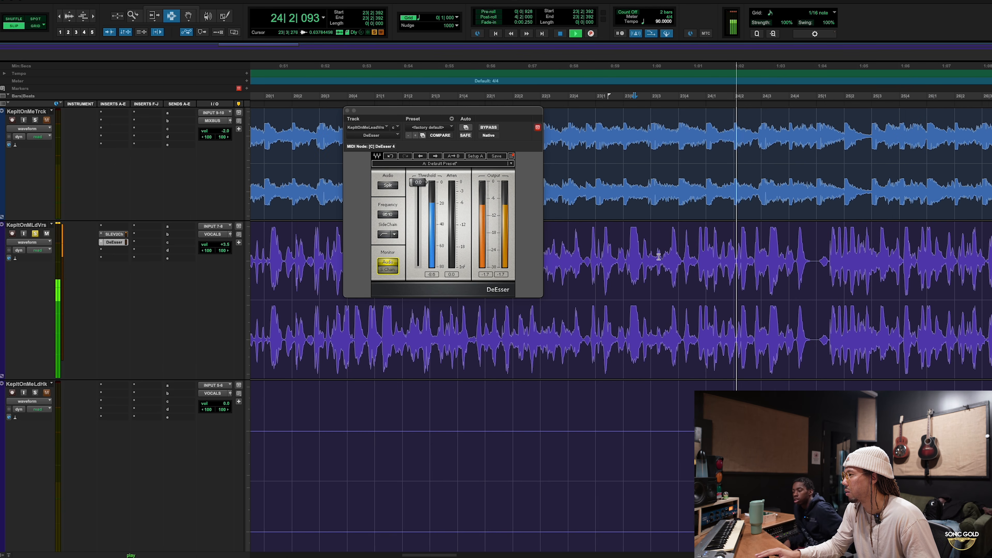
drag(660, 256, 753, 252)
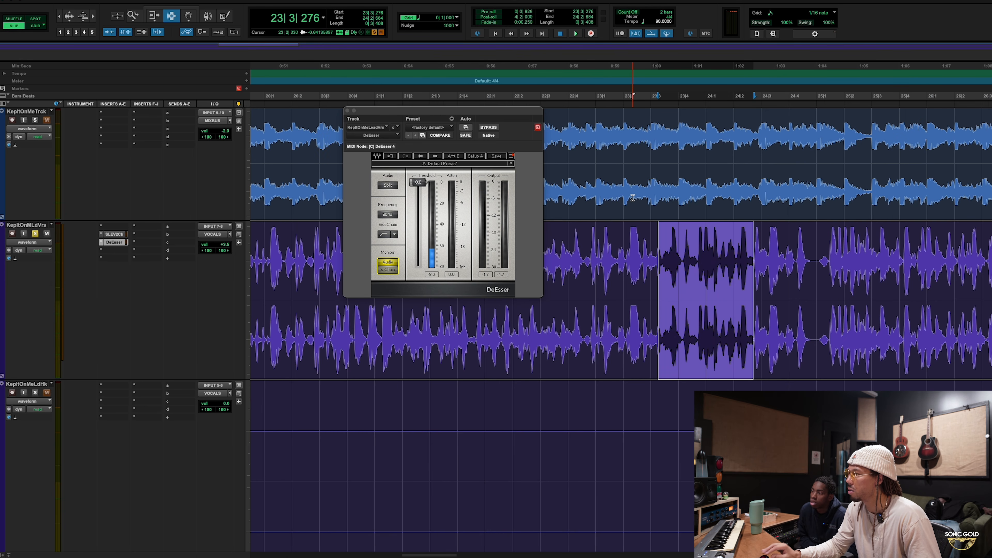
key(space)
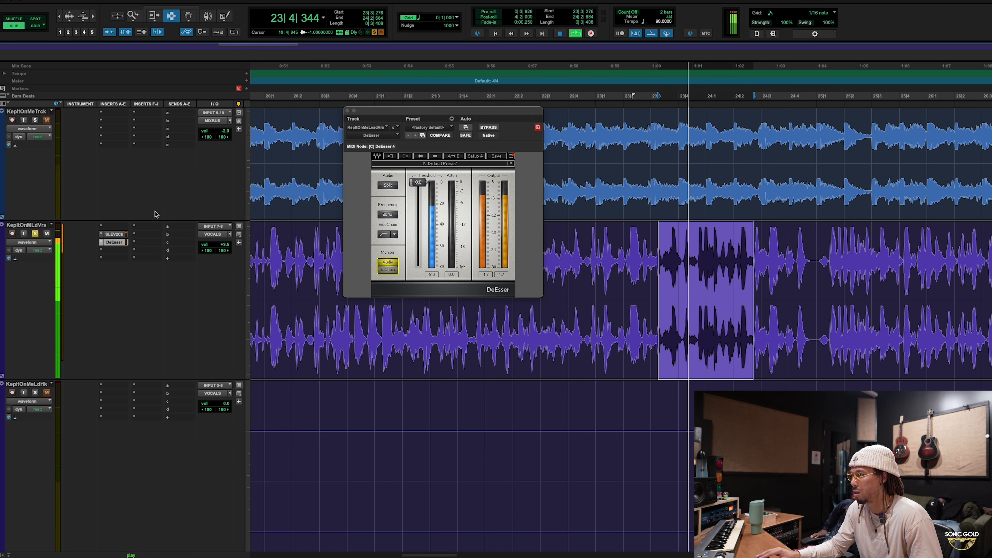
- Tune the DeEsser frequency to about 9.5 kHz by side-chain listening, and return the monitor to the full audio
click(392, 271)
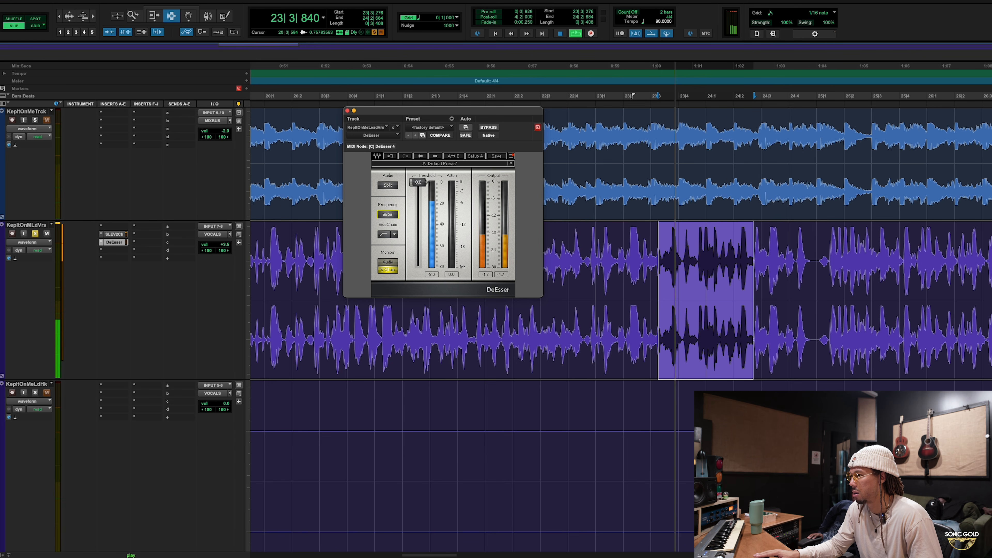
drag(388, 214, 388, 211)
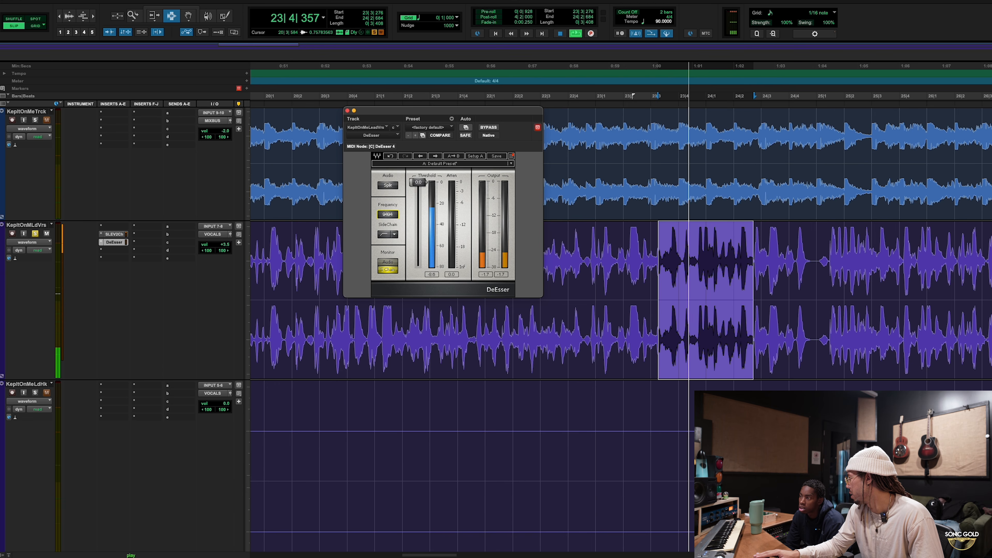
click(388, 262)
- Lower the DeEsser threshold on the looping phrase and fine-tune it while auditioning the verse from bar 23
drag(418, 185, 419, 205)
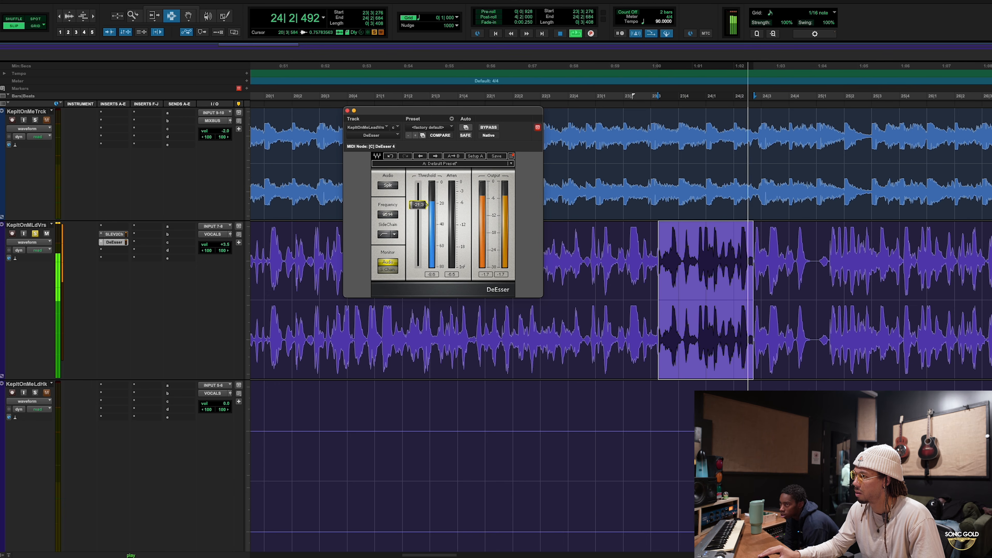
key(space)
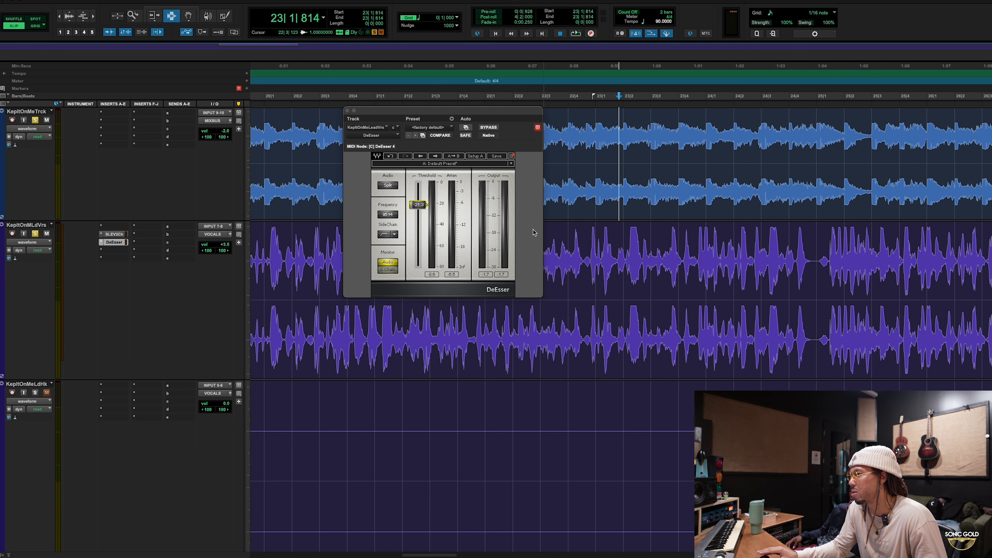
key(space)
key(space)
key(space)
drag(424, 208, 422, 208)
key(space)
key(space)
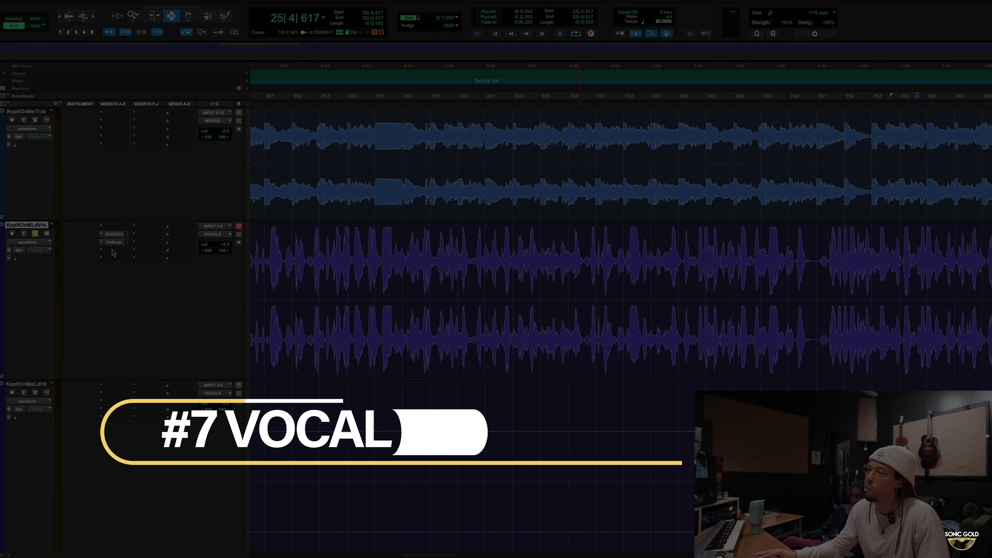
click(113, 224)
mouse_move(157, 258)
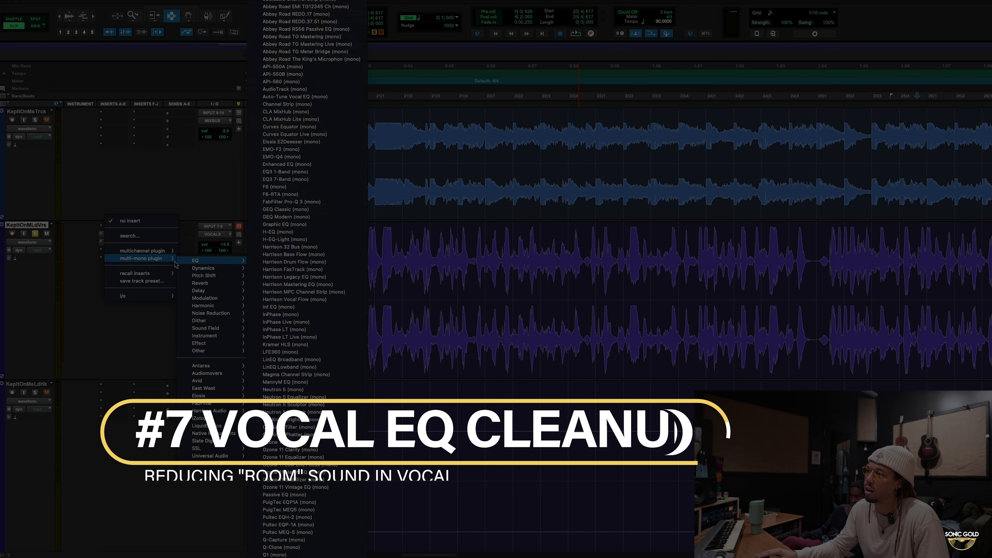
click(343, 235)
- Boost the SSL EQ's LMF band by 5.8 dB on the playing lead verse and sweep its frequency lower to find the room sound
click(470, 239)
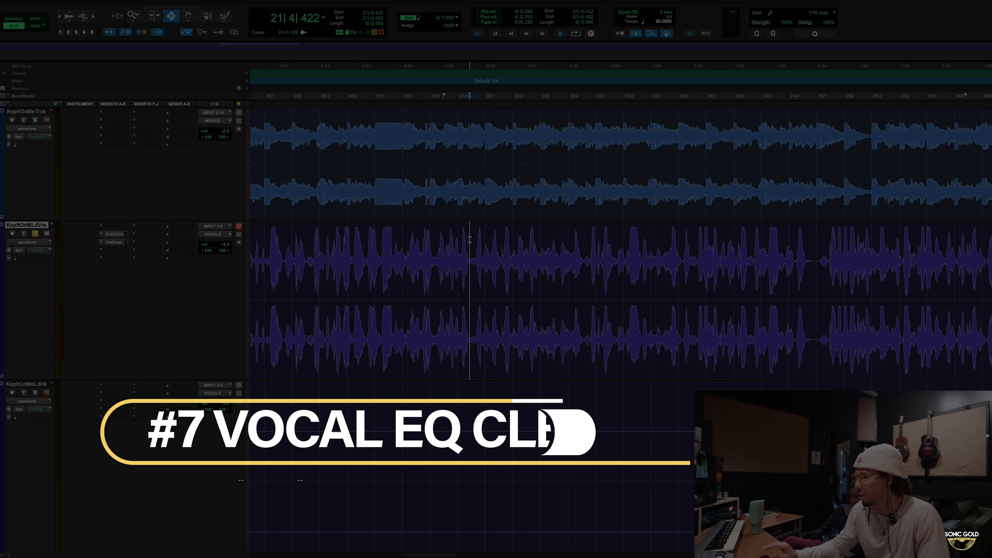
key(space)
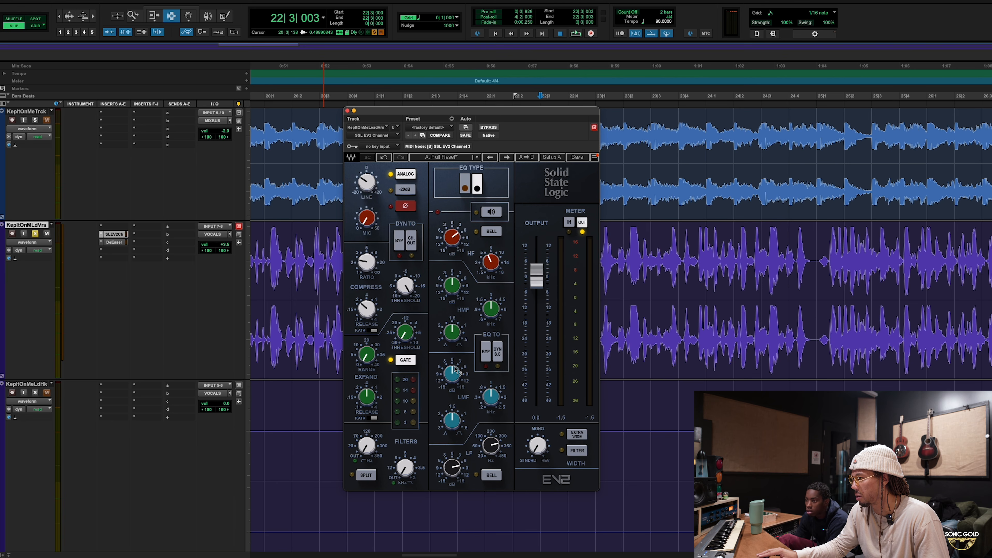
key(space)
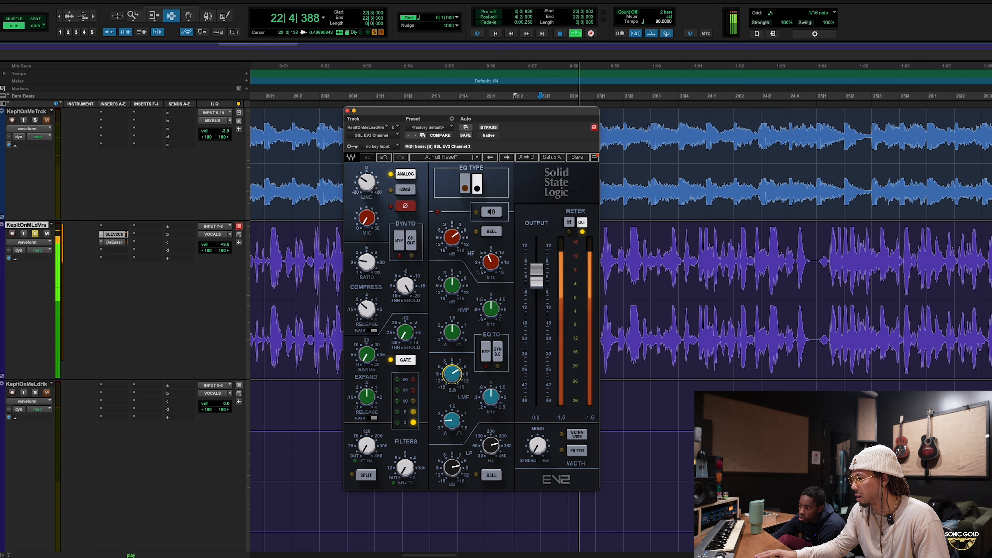
drag(491, 397, 491, 422)
key(space)
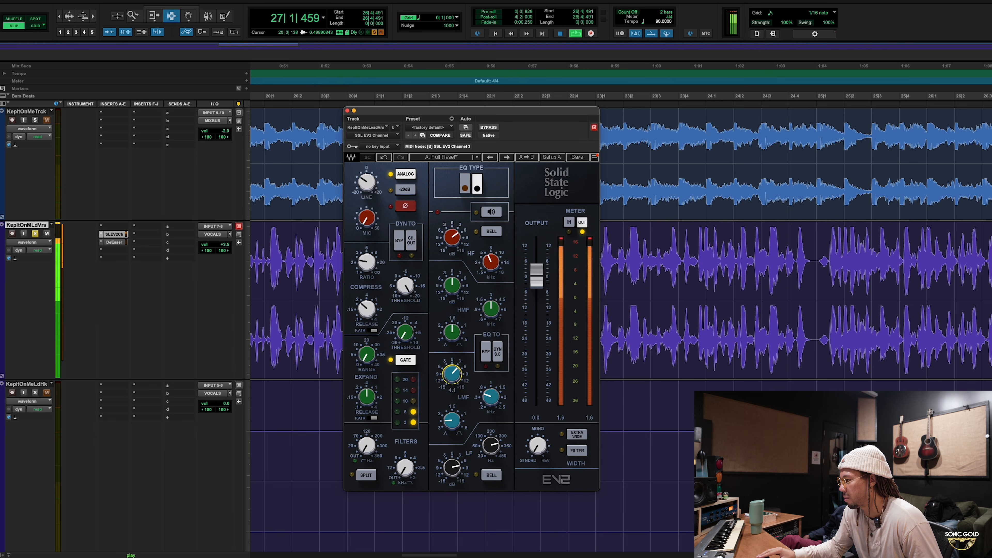
- Set the LMF band's frequency to 0.54 kHz and its Q to 1.99, and cut its gain slightly while auditioning the lead verse
key(space)
key(space)
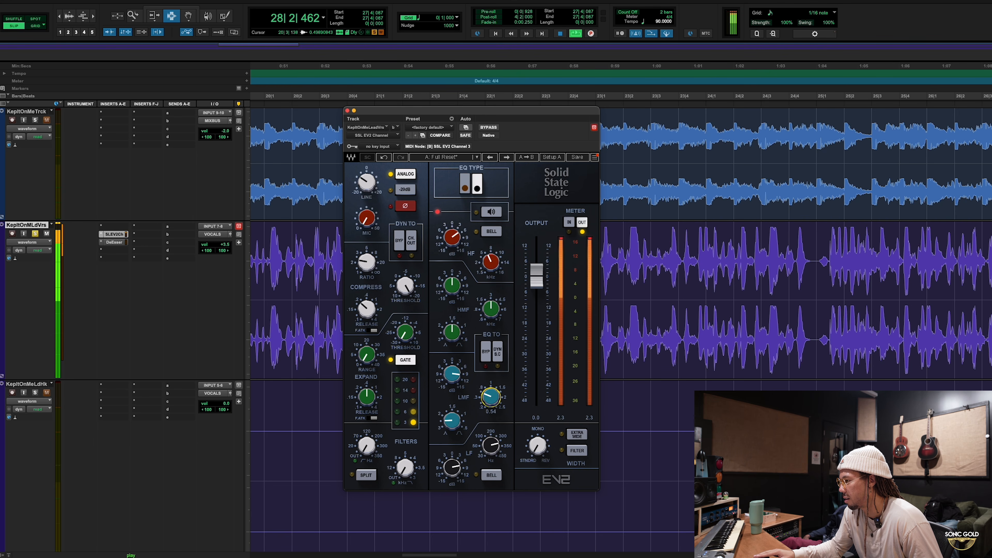
key(space)
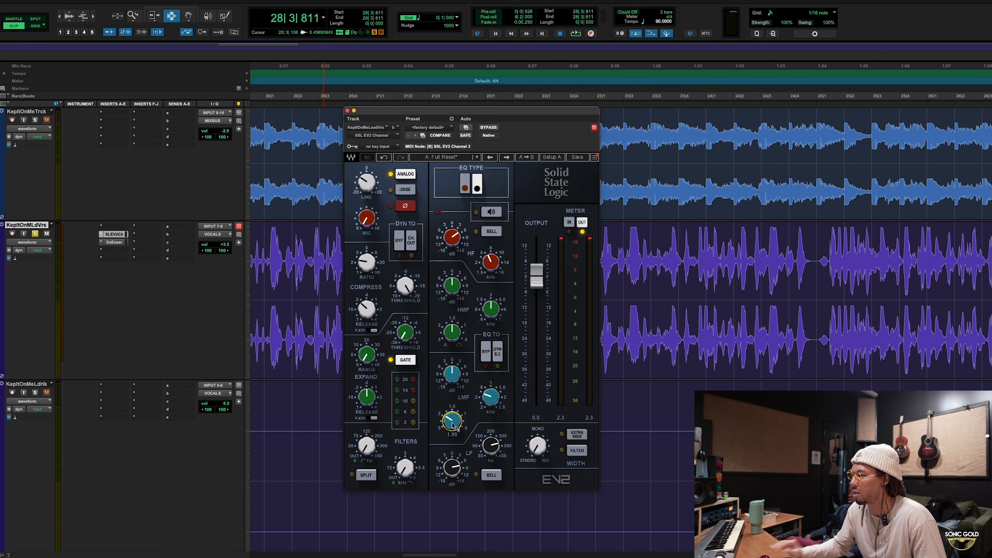
key(space)
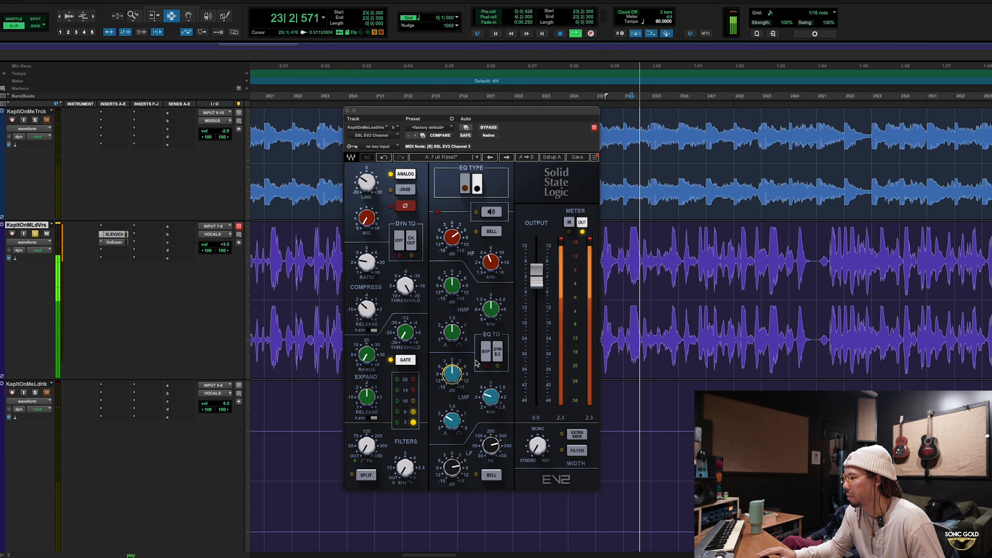
drag(452, 374, 452, 380)
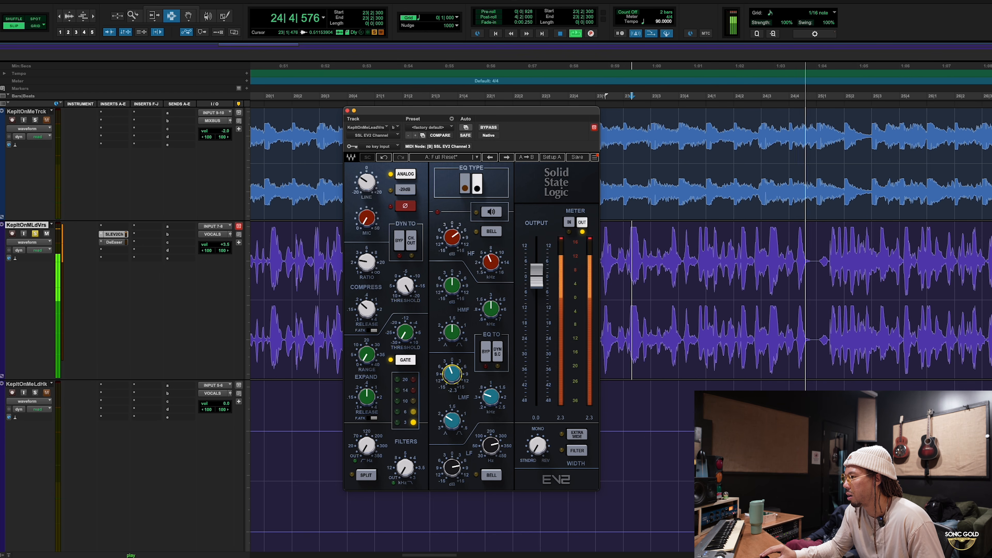
key(space)
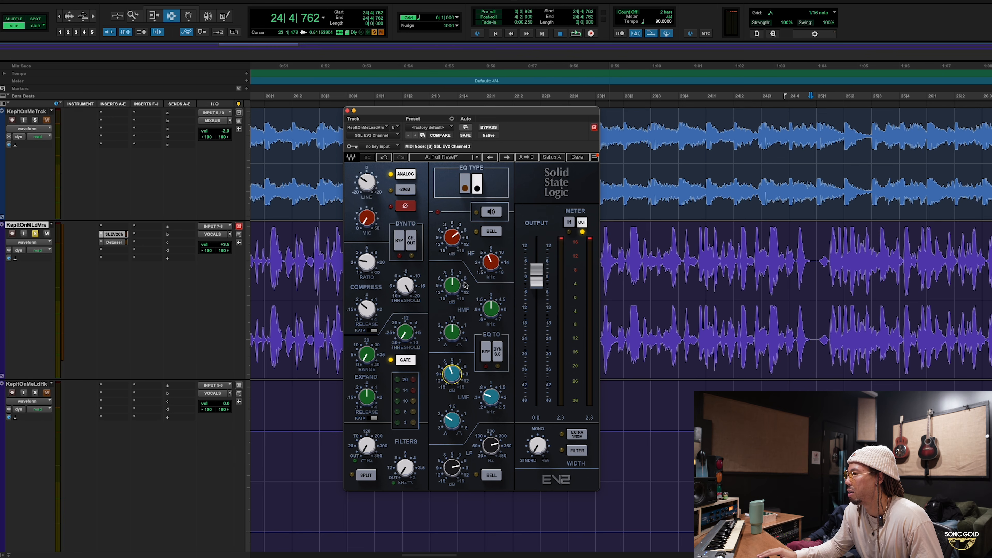
- Compare the lead verse from bar 23 with the SSL EV2 equalizer bypassed and active, leaving the equalizer on
click(625, 237)
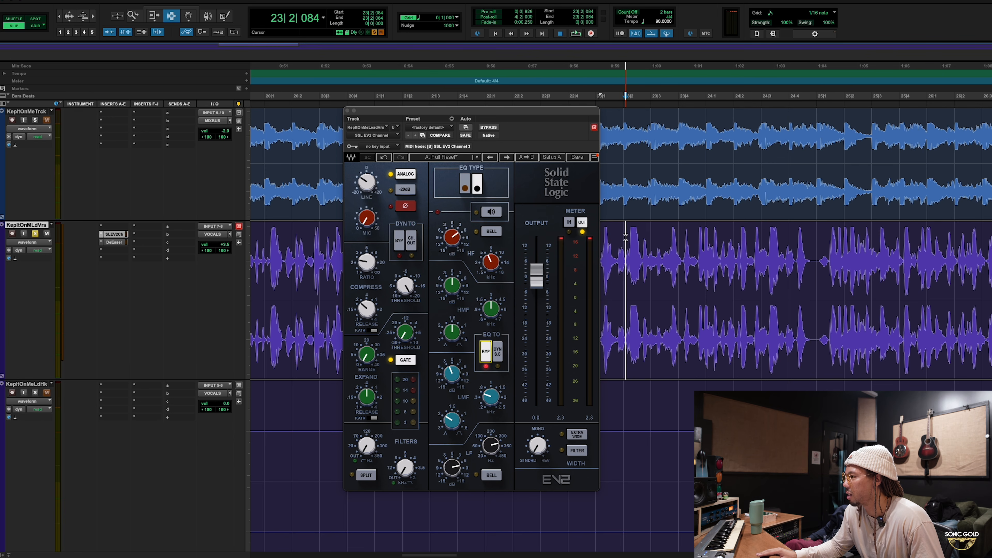
key(space)
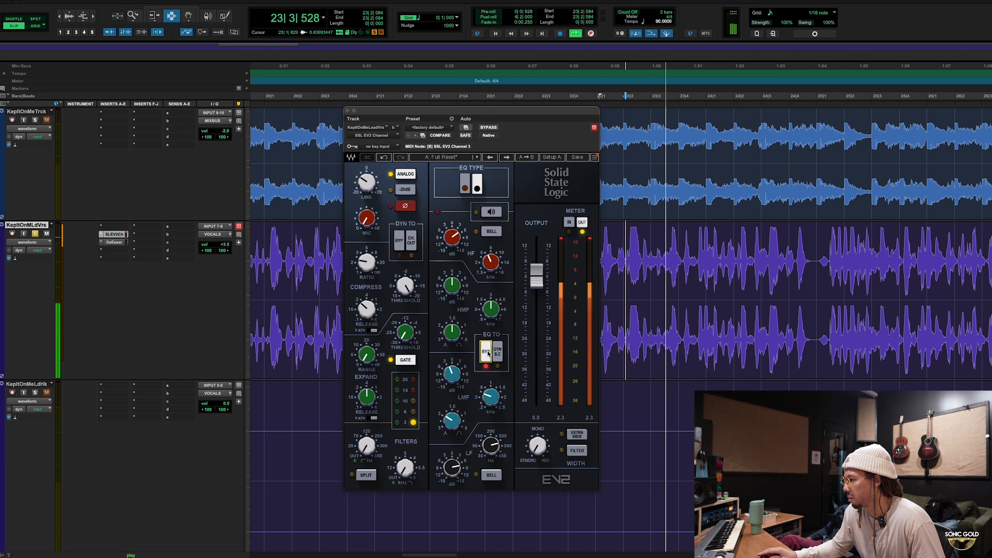
click(486, 351)
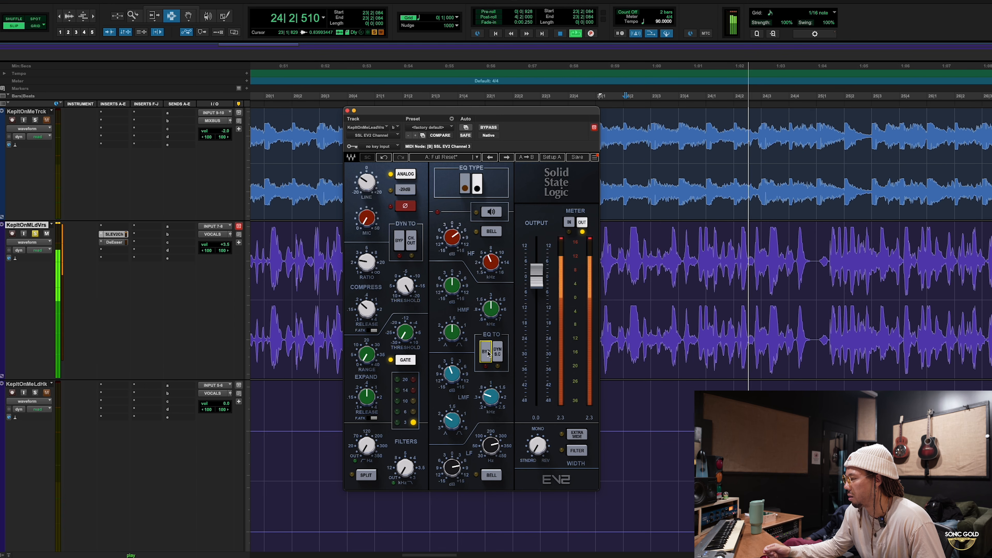
key(space)
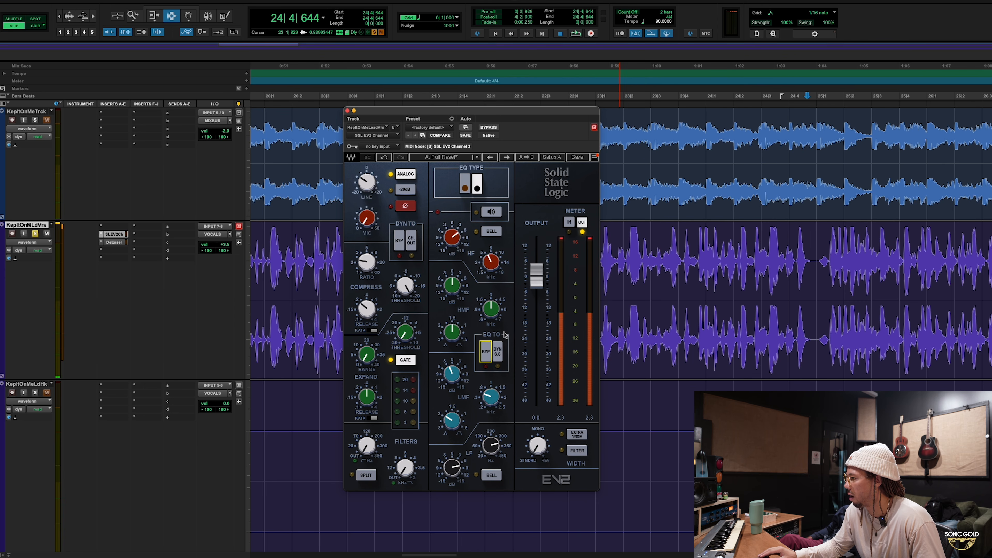
- Lower the SSL EV2's HF band frequency slightly while playing the lead verse from bar 23
key(space)
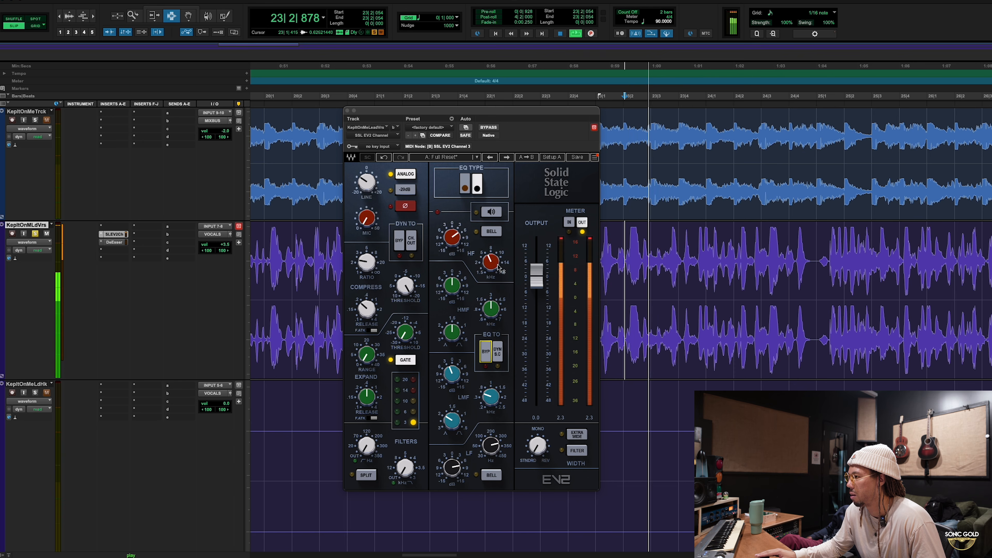
drag(491, 262, 491, 265)
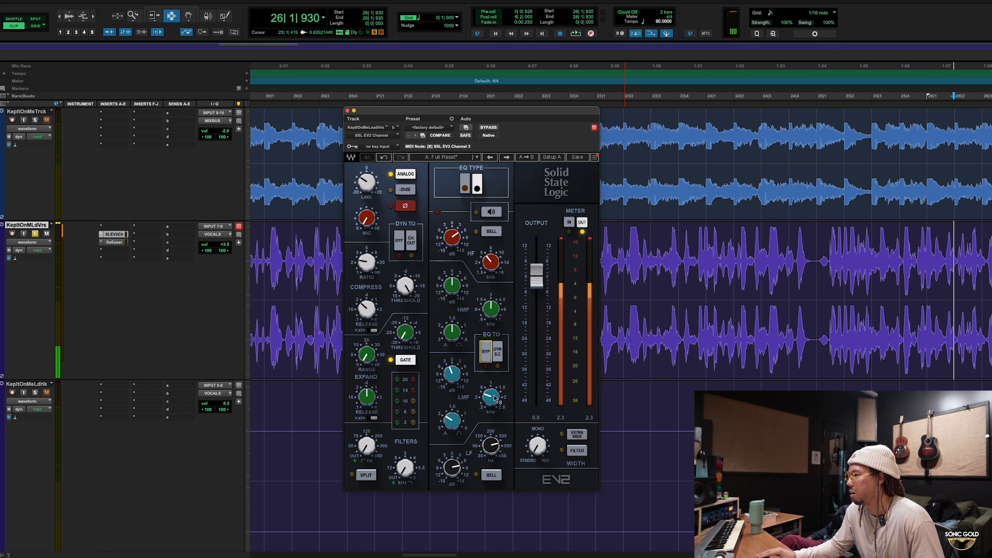
key(space)
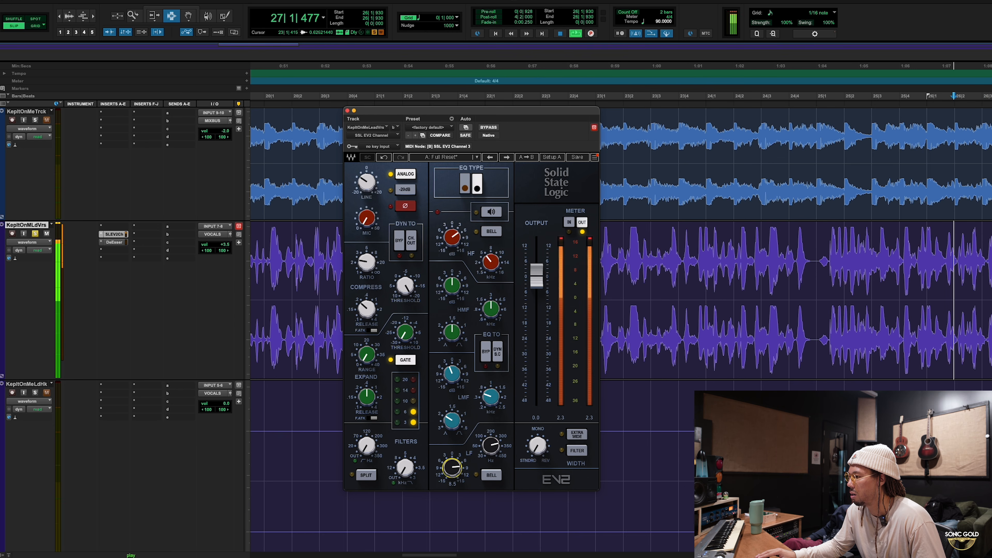
- Toggle the SSL EV2 equalizer bypass on the playing lead verse to compare the adjusted EQ, and stop playback
click(486, 352)
key(space)
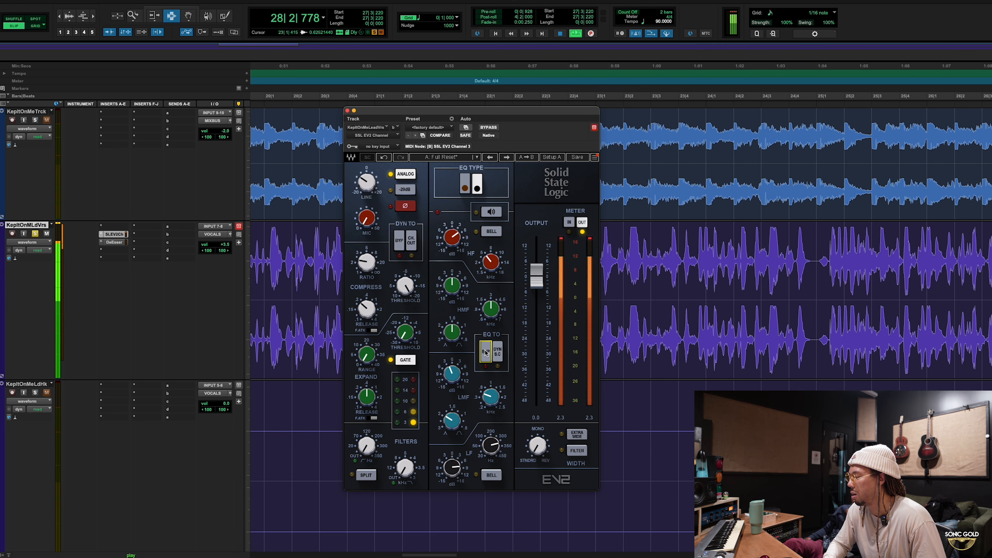
key(space)
- Close the channel strip, unsolo the lead verse, and play the full mix from about bar 20 with the mixer shown
key(super+w)
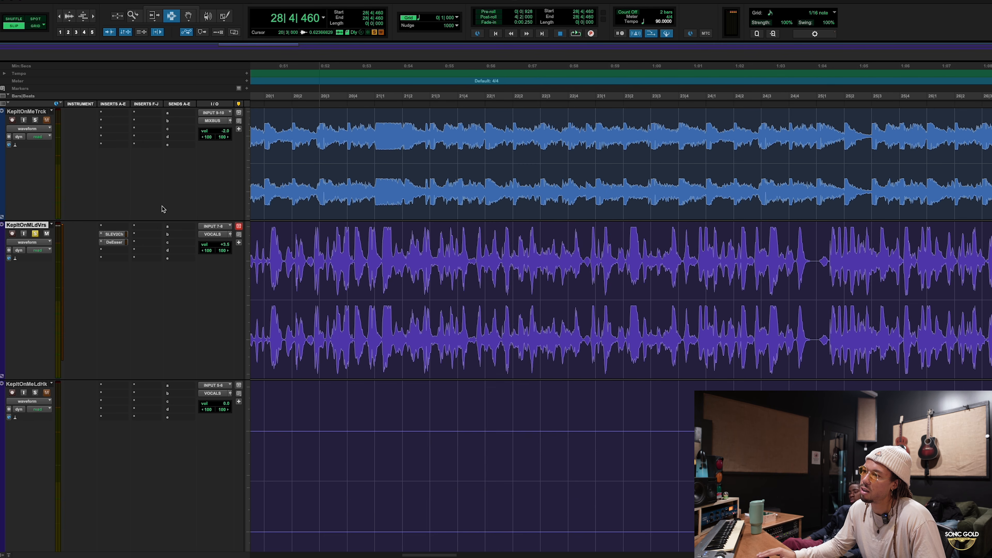
key(super+bracketleft)
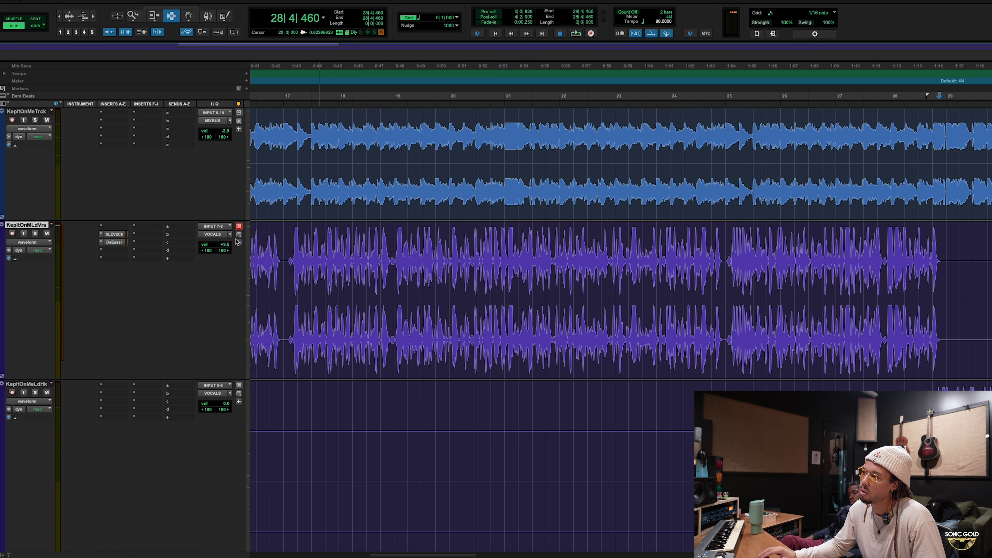
click(459, 143)
key(space)
key(super+equal)
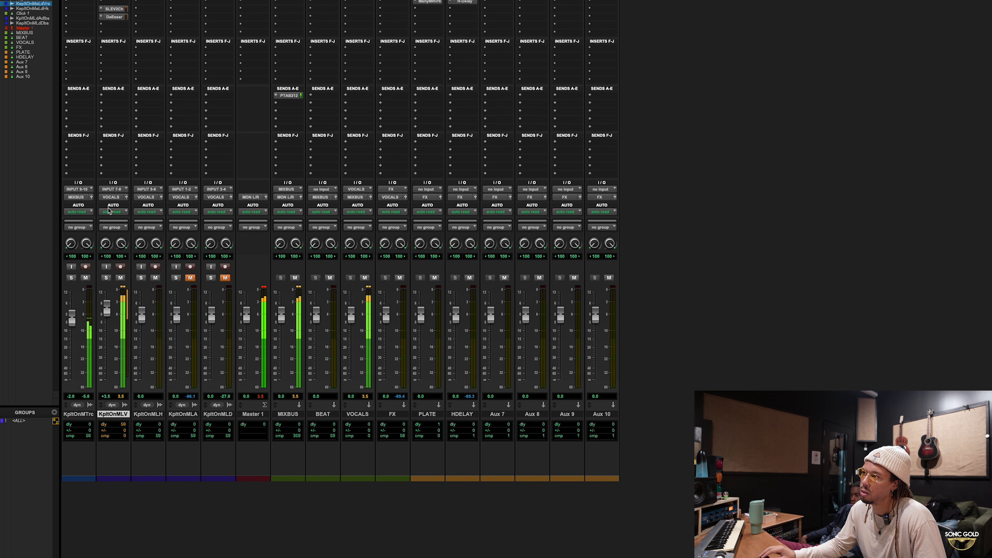
- Lower the lead verse's SSL EV2 output to -2.0 dB and raise its channel fader to +4.3 dB during playback
click(114, 8)
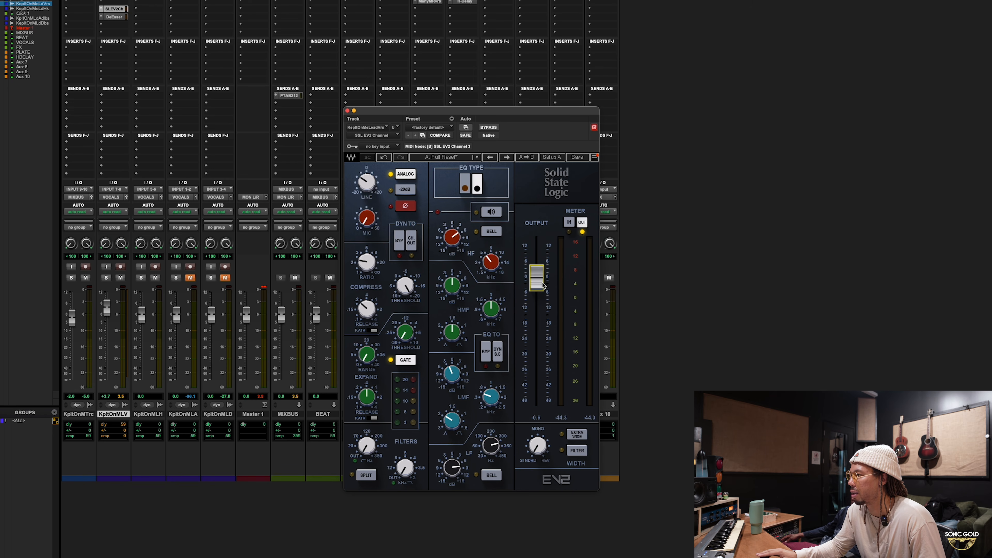
key(space)
drag(539, 286, 539, 287)
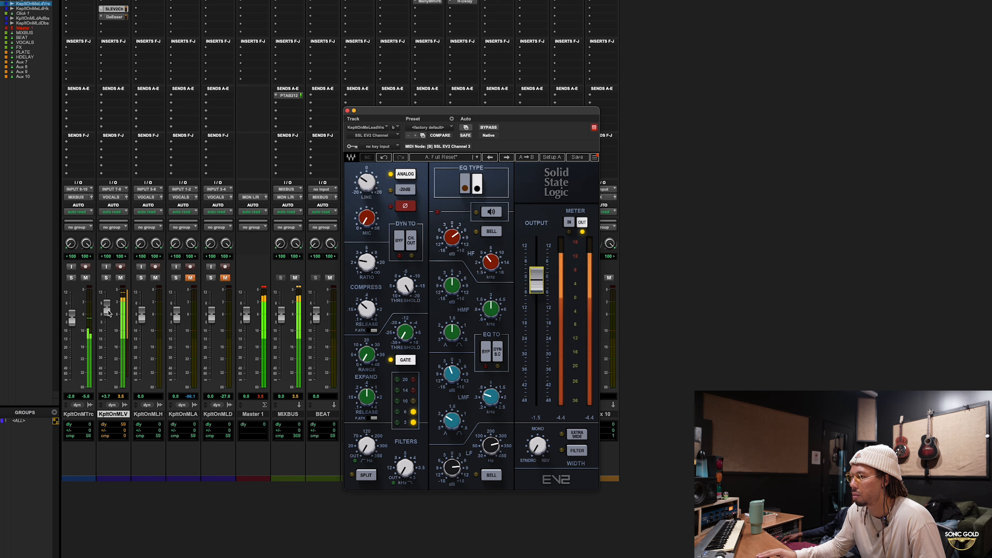
drag(541, 281, 541, 282)
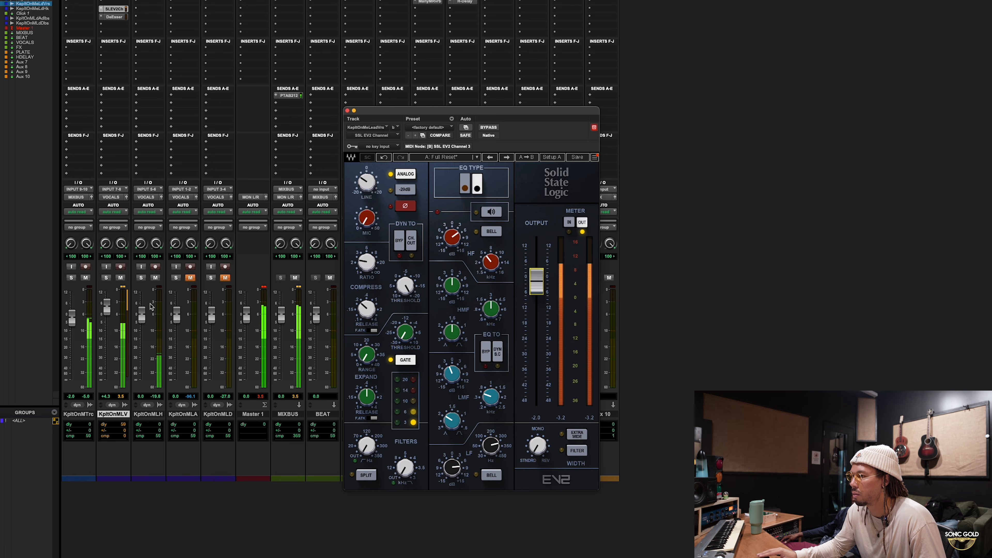
- Lower the lead hook track's fader to -7.8 dB and play the mix from the end of bar 23
drag(142, 319, 143, 332)
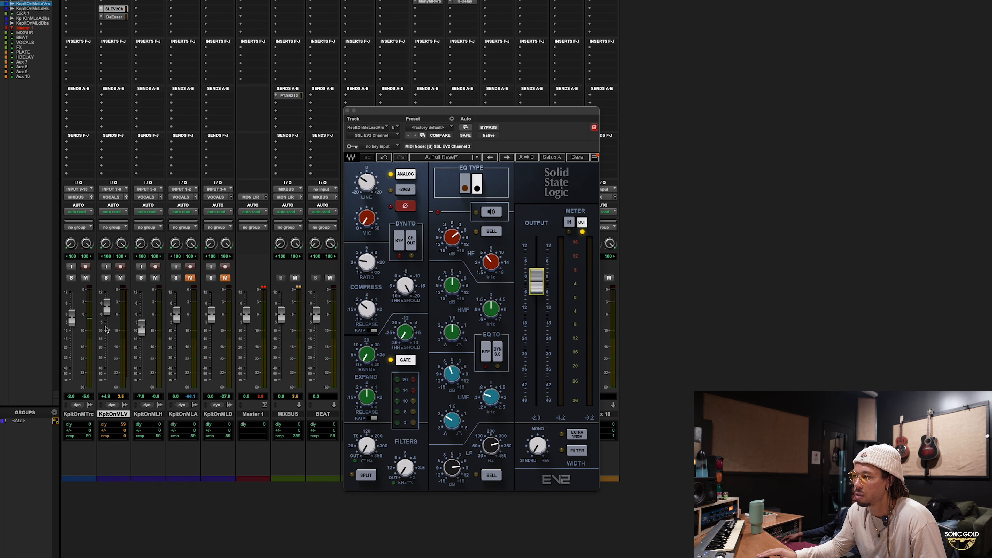
key(super+equal)
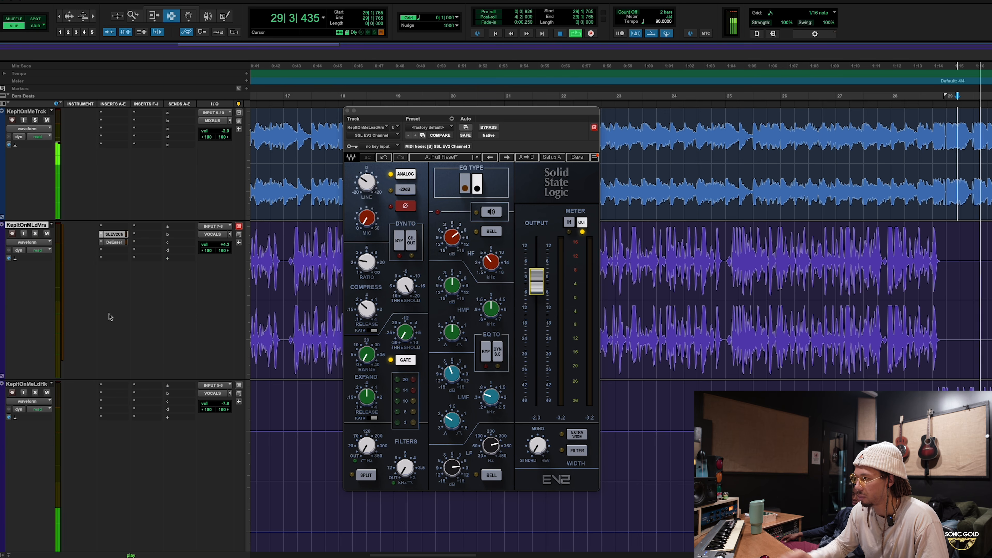
click(665, 130)
key(space)
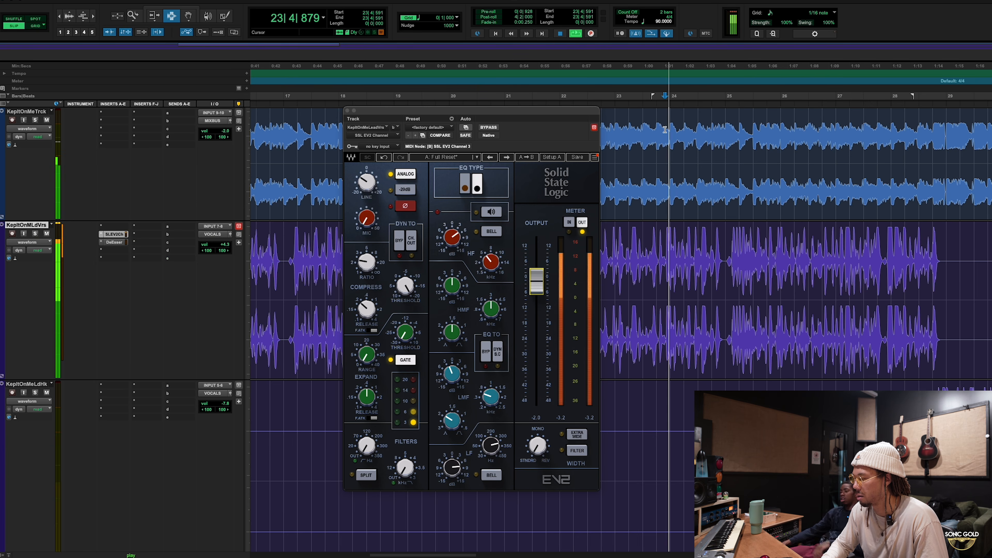
- Rebalance the playing mix with the lead verse fader at +4.3 dB and the instrumental track's fader at -0.8 dB
key(super+equal)
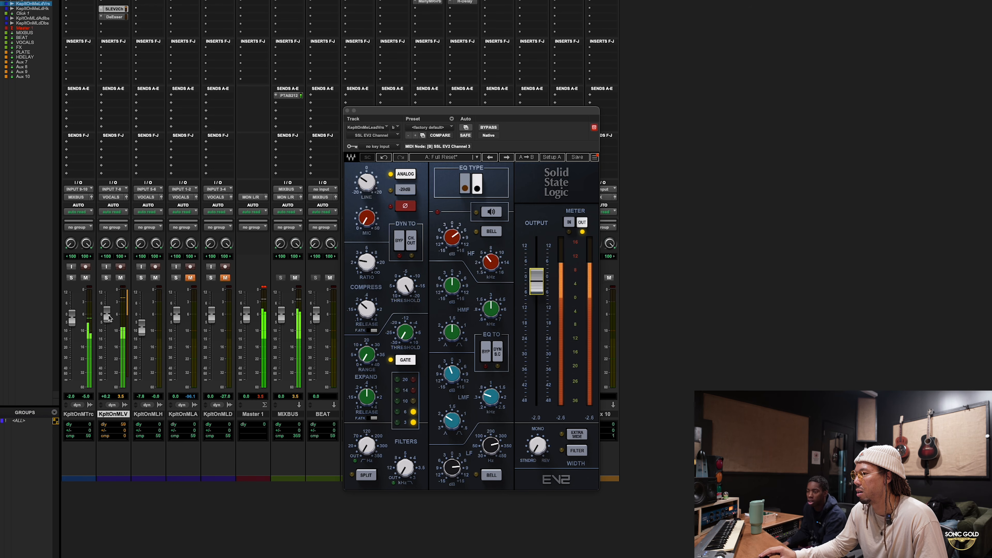
drag(108, 313, 109, 310)
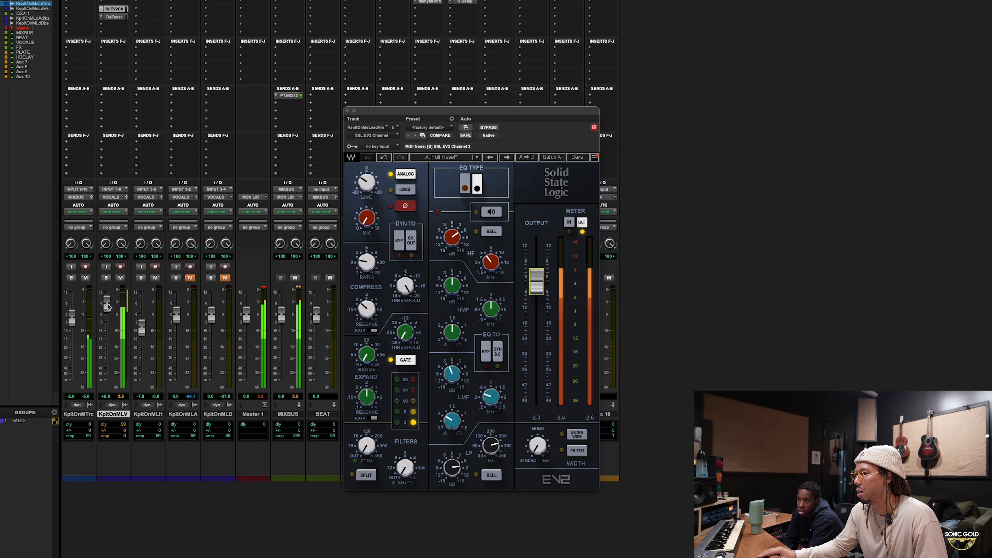
drag(72, 321, 74, 322)
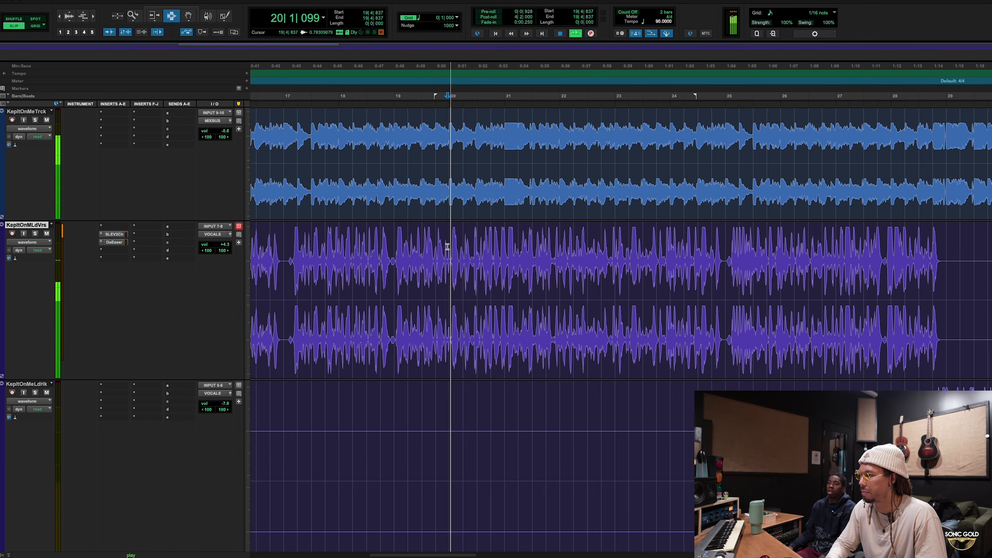
- Stop playback and insert the stereo SSLComp dynamics plugin on the MIXBUS channel
key(super+equal)
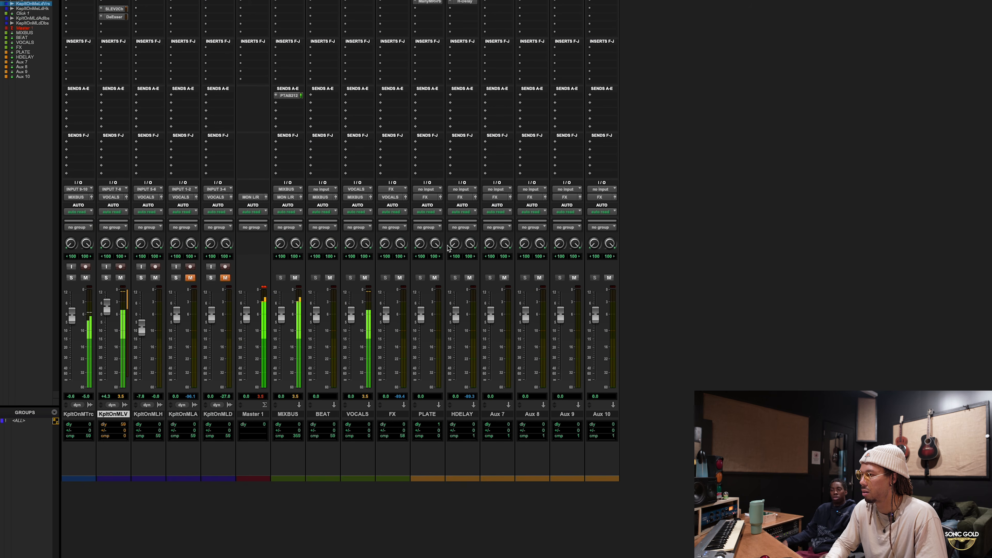
key(space)
click(294, 16)
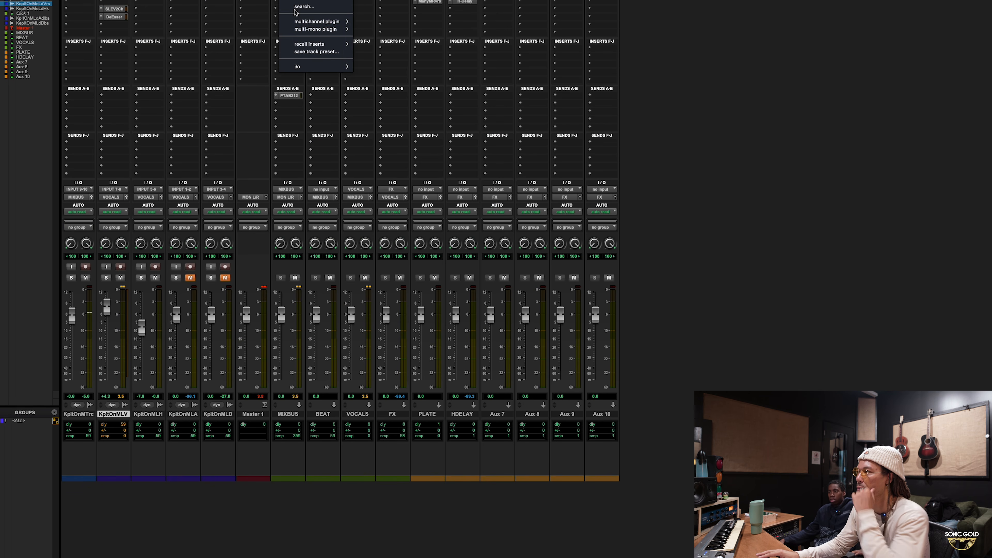
mouse_move(316, 22)
mouse_move(397, 39)
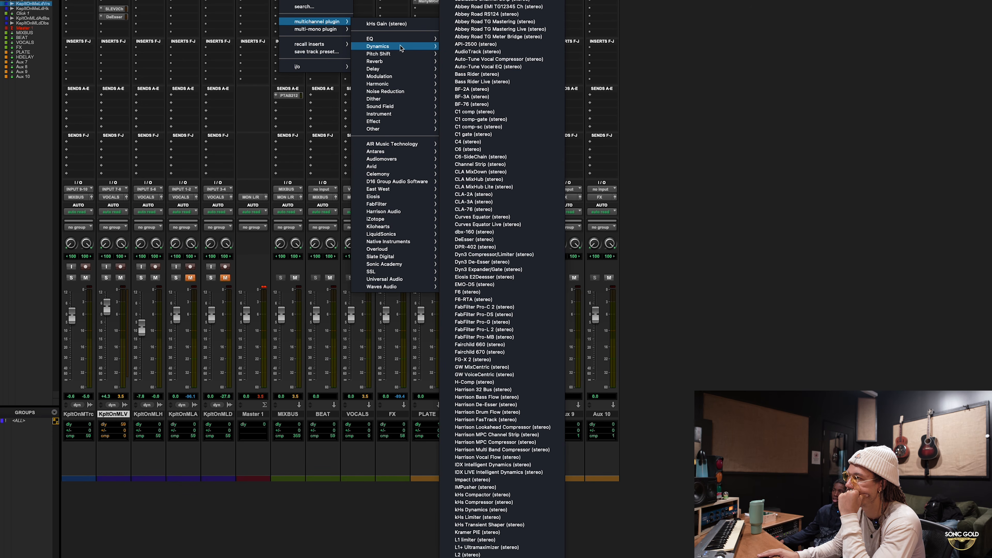
scroll(451, 73, down, 10)
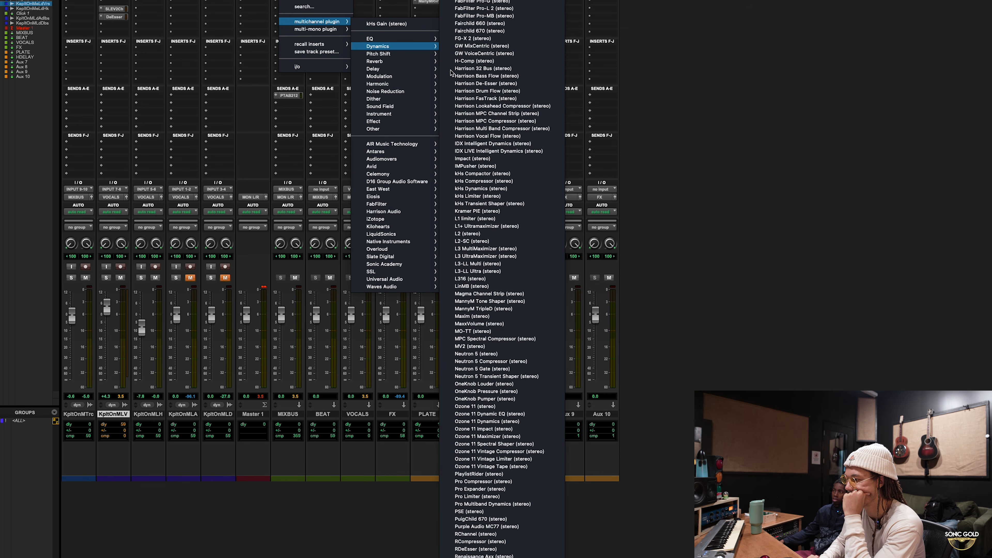
scroll(451, 73, down, 10)
scroll(452, 73, down, 5)
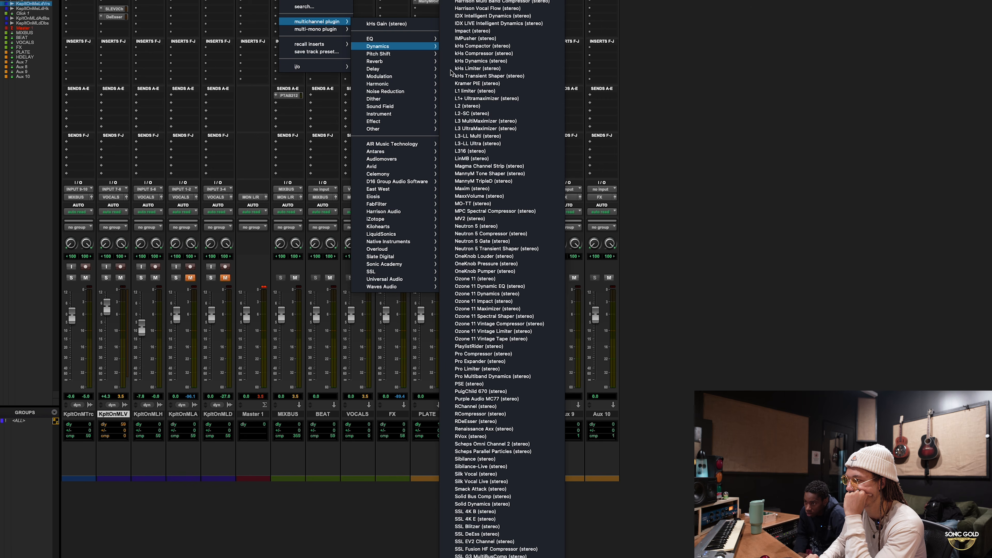
scroll(451, 73, down, 5)
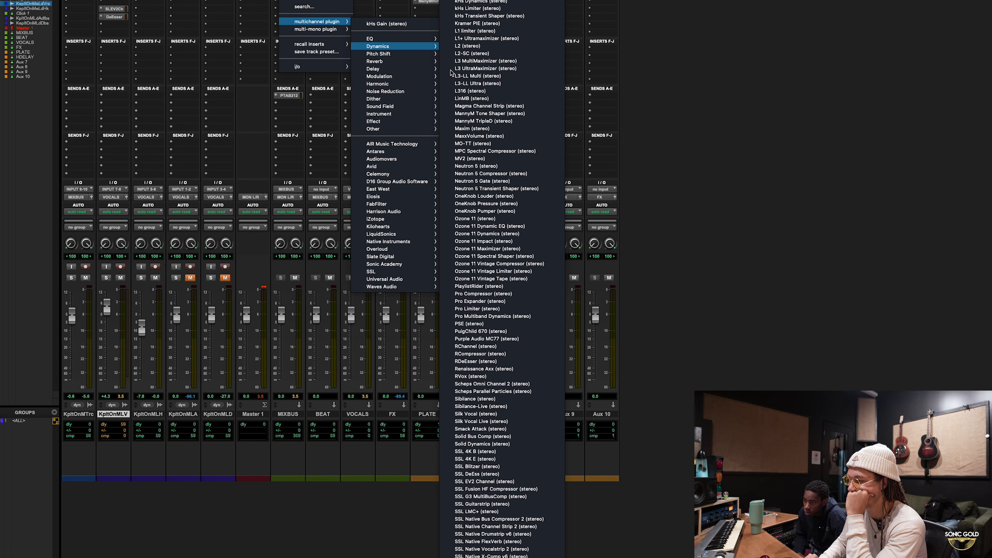
key(Return)
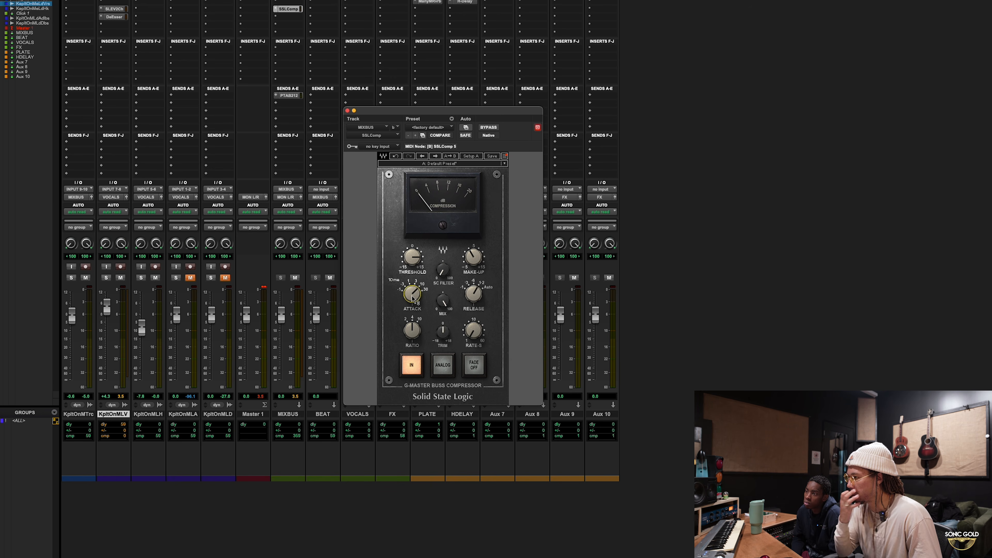
- Set the MIXBUS SSLComp ratio to 2, and adjust its side-chain filter, make-up gain and release
drag(411, 327, 410, 334)
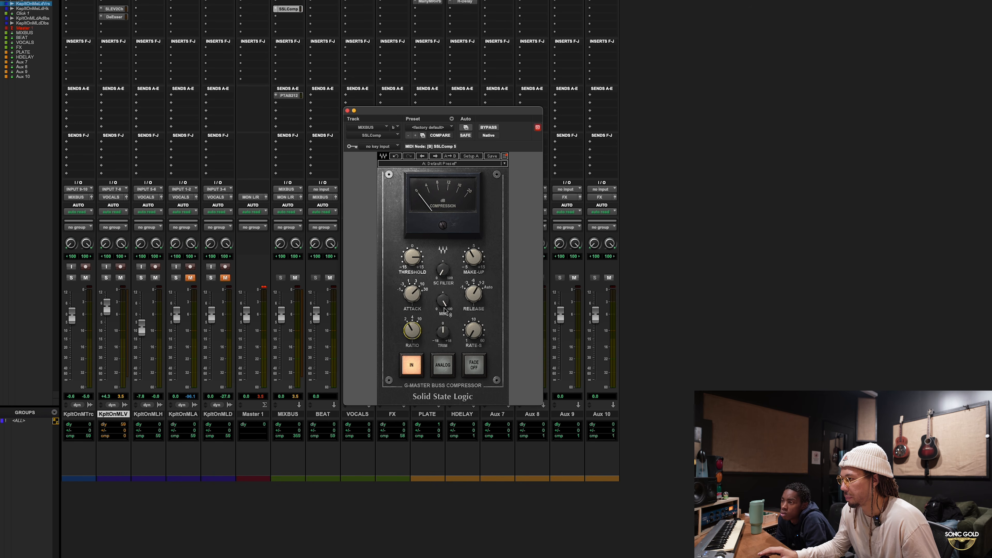
drag(447, 275, 446, 282)
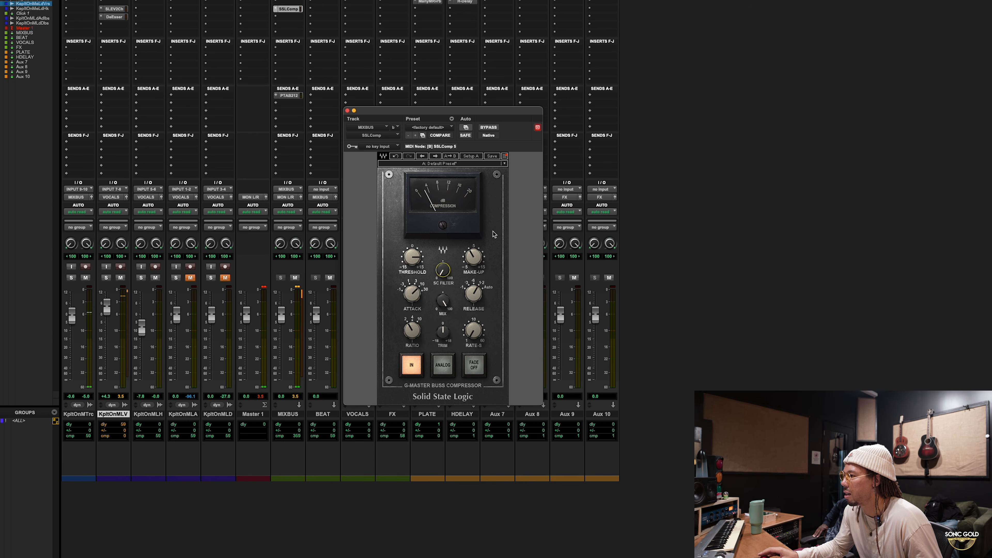
drag(475, 259, 475, 255)
drag(474, 300, 474, 297)
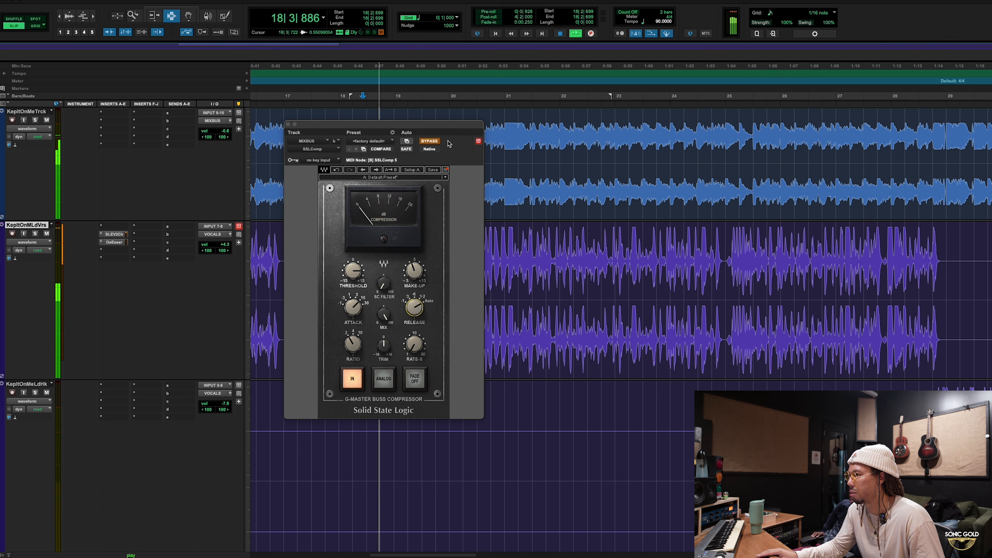
- Re-enable the MIXBUS SSLComp and adjust its release while stopping and restarting the mix
click(431, 141)
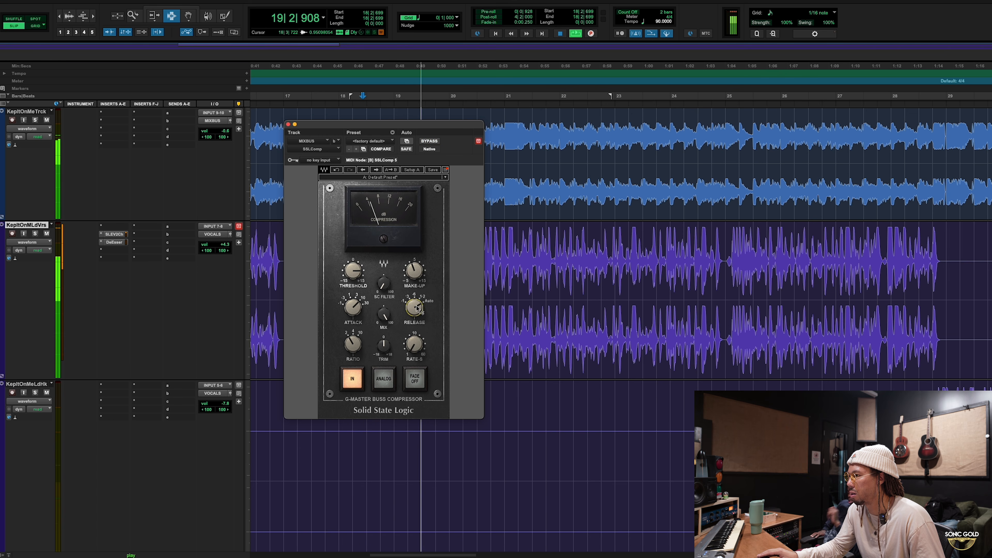
key(space)
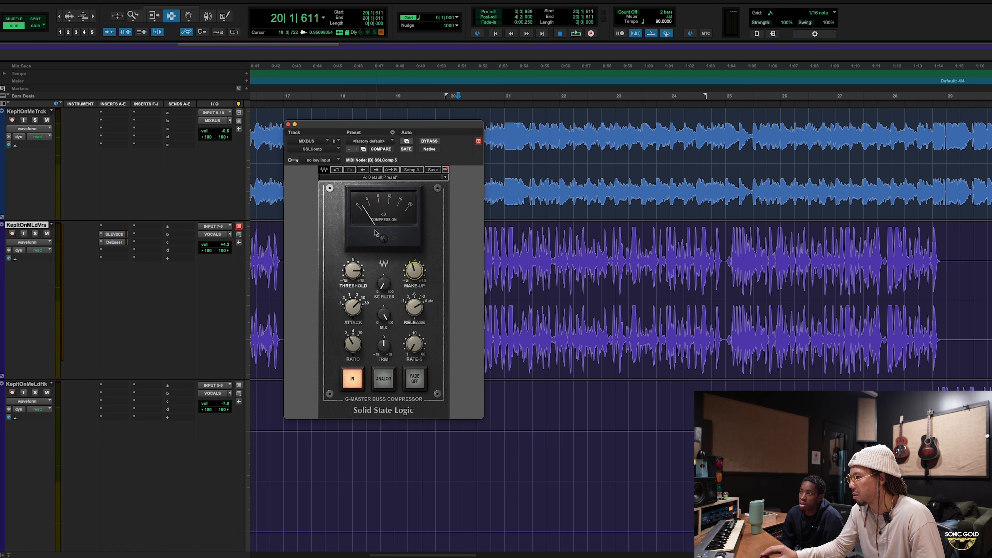
drag(417, 313, 418, 307)
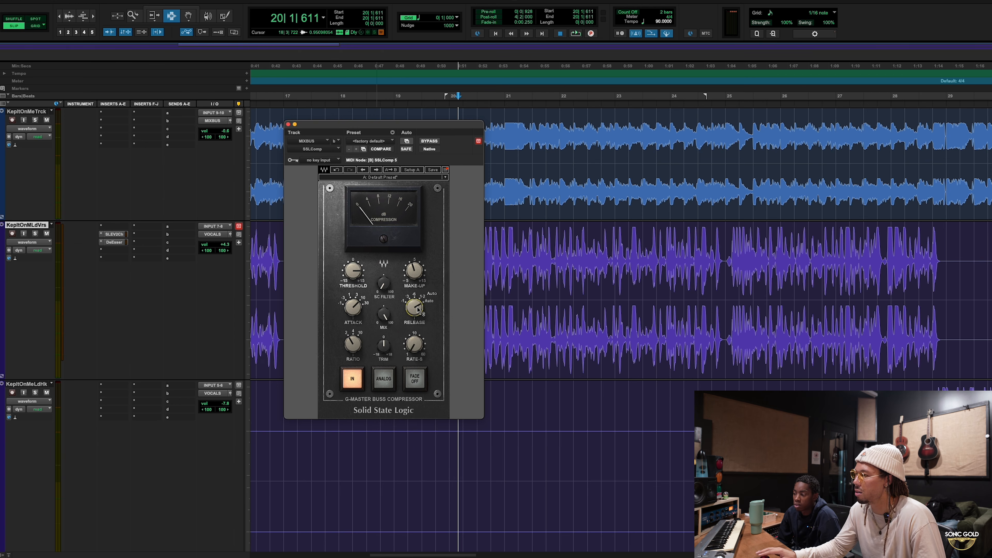
key(space)
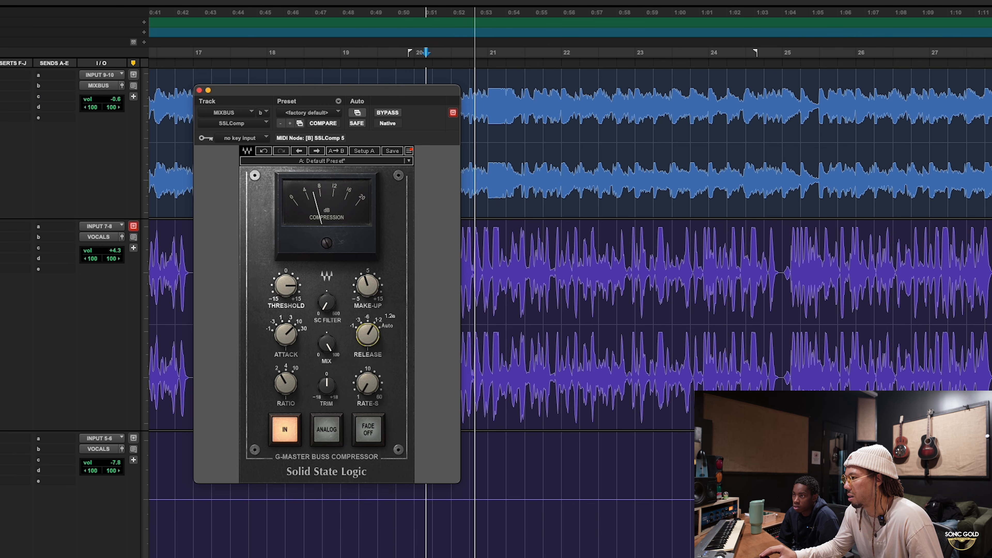
drag(368, 335, 368, 348)
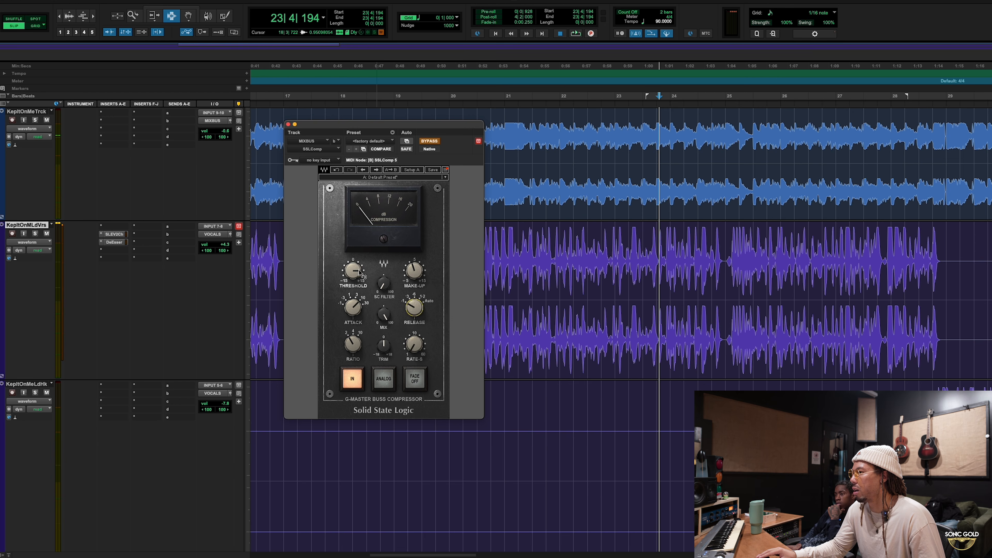
- Fine-tune the MIXBUS SSLComp threshold and make-up gain, comparing the mix with the compressor bypassed and active
drag(360, 269, 359, 267)
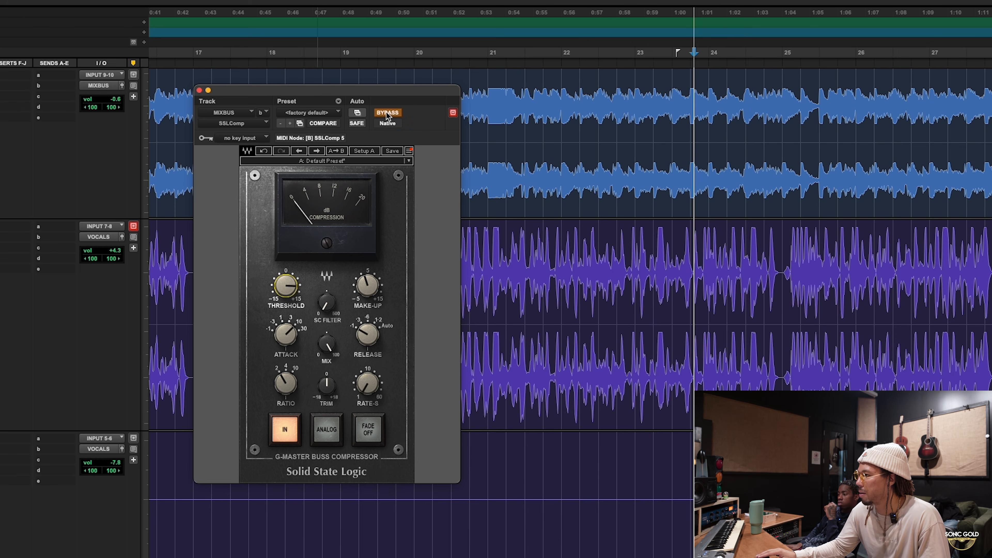
click(386, 113)
drag(277, 295, 277, 292)
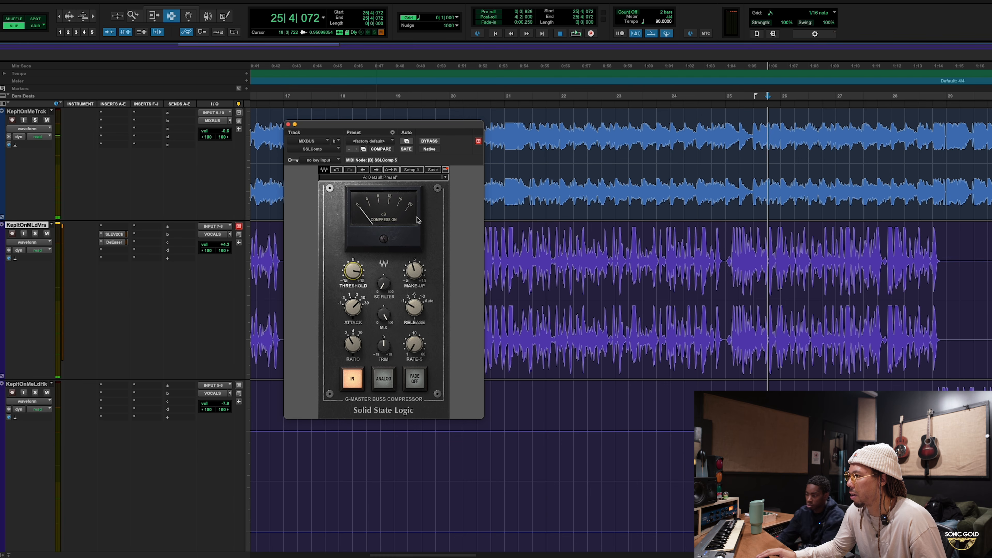
click(429, 140)
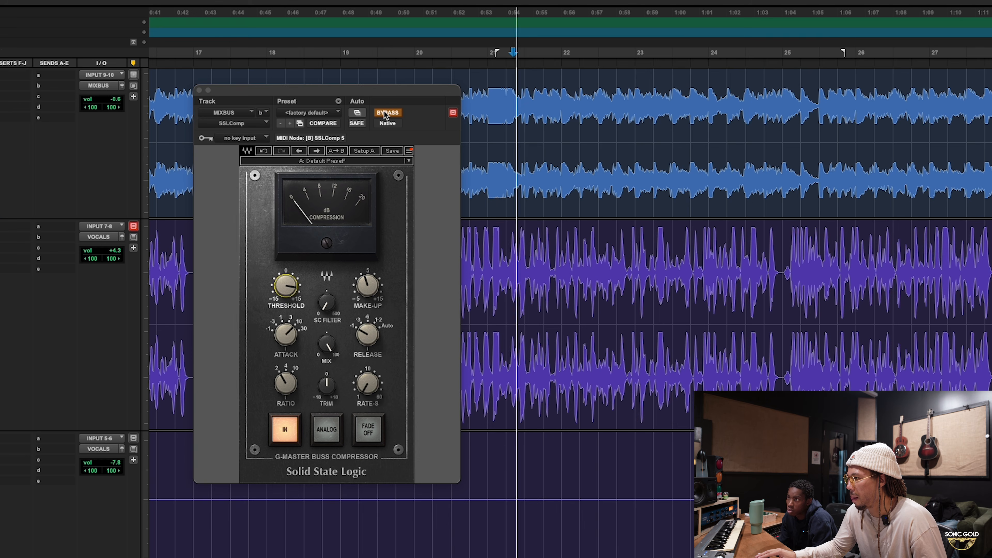
click(385, 114)
drag(368, 285, 368, 285)
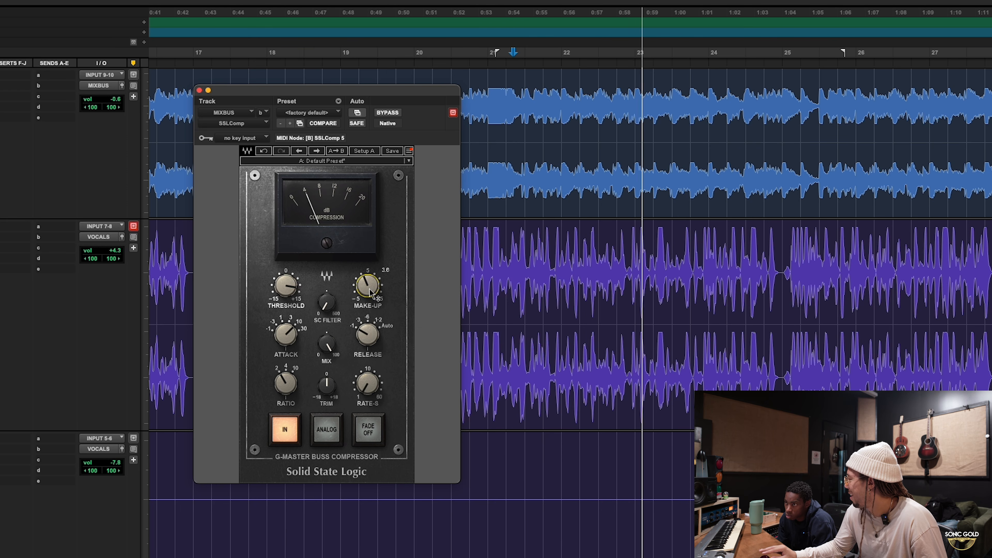
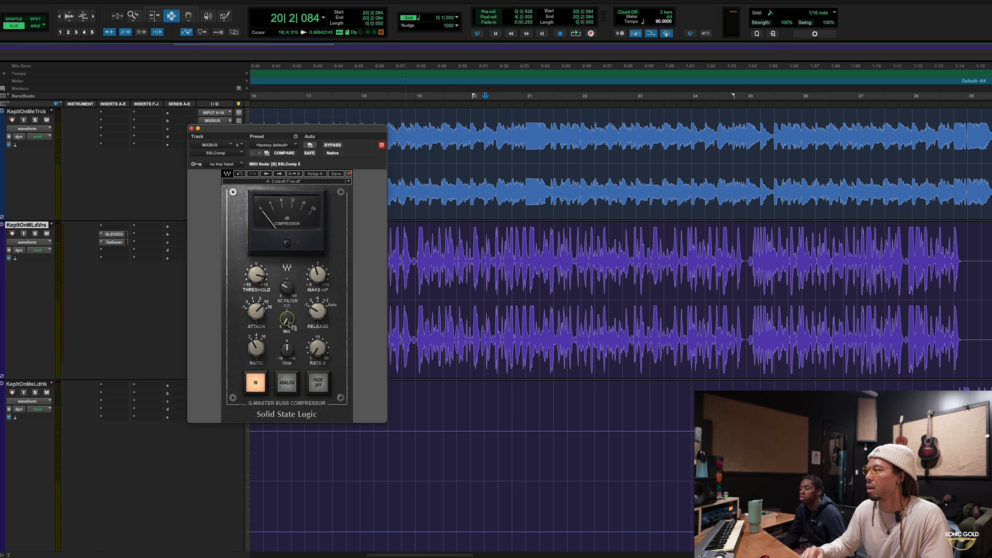
- Play from bar 20, raise the MIXBUS SSLComp mix amount to blend in the compression, and close the plugin
key(space)
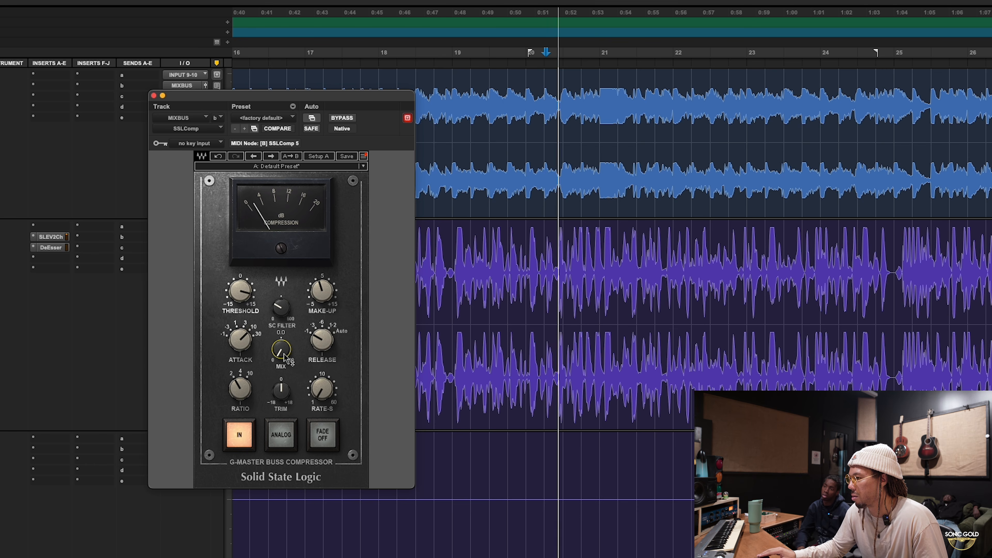
drag(280, 349, 281, 307)
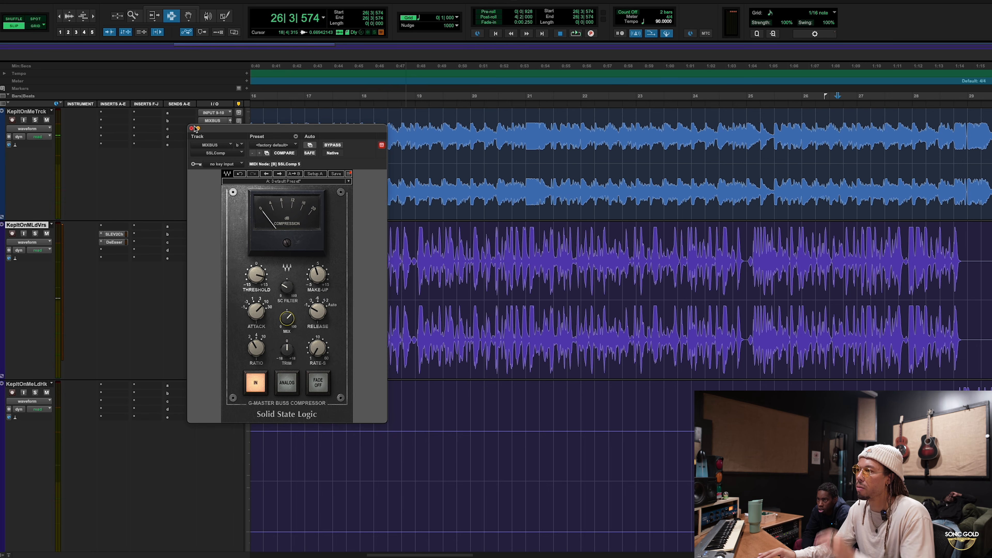
click(191, 128)
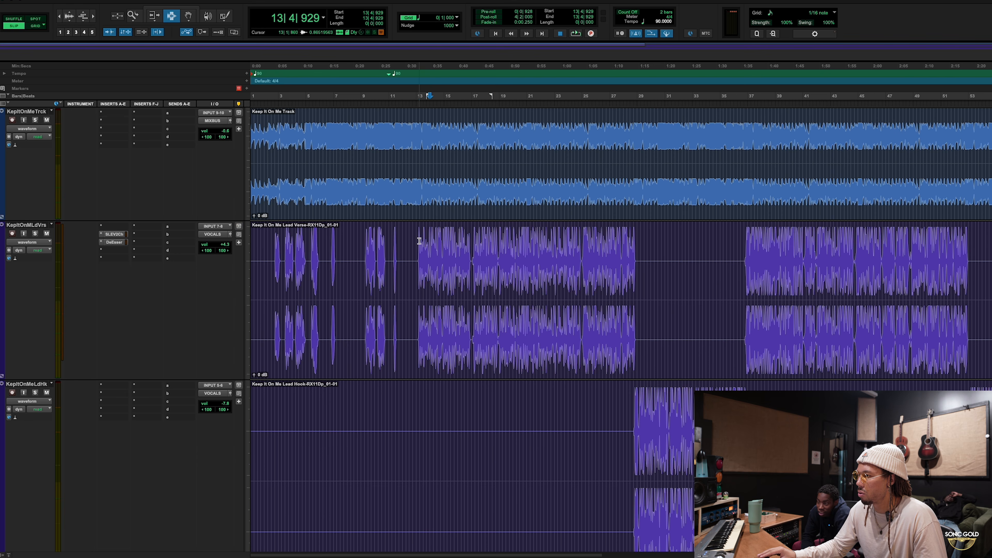
- Play the verse from the end of bar 13, reduce the lead verse track's height, and briefly solo the instrumental
click(419, 241)
key(space)
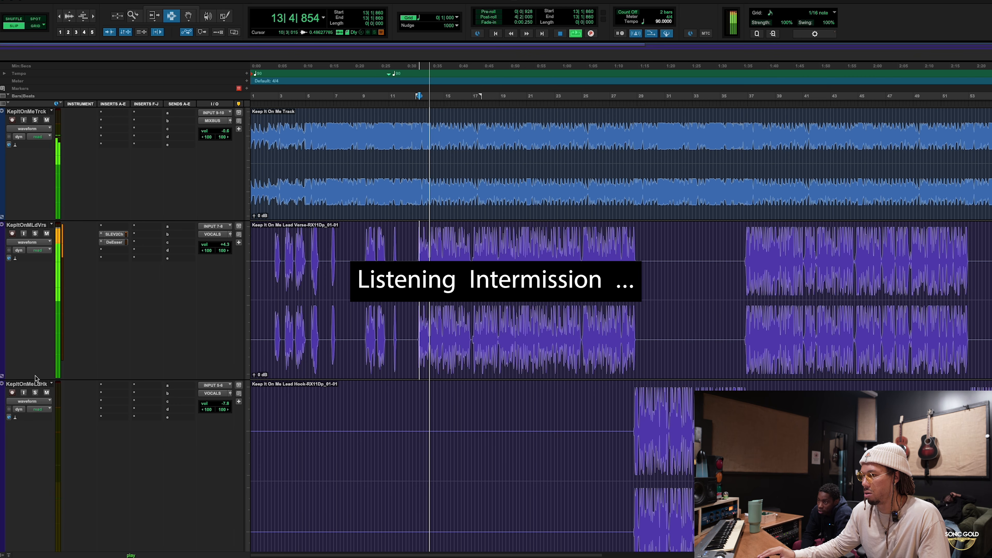
drag(43, 378, 42, 295)
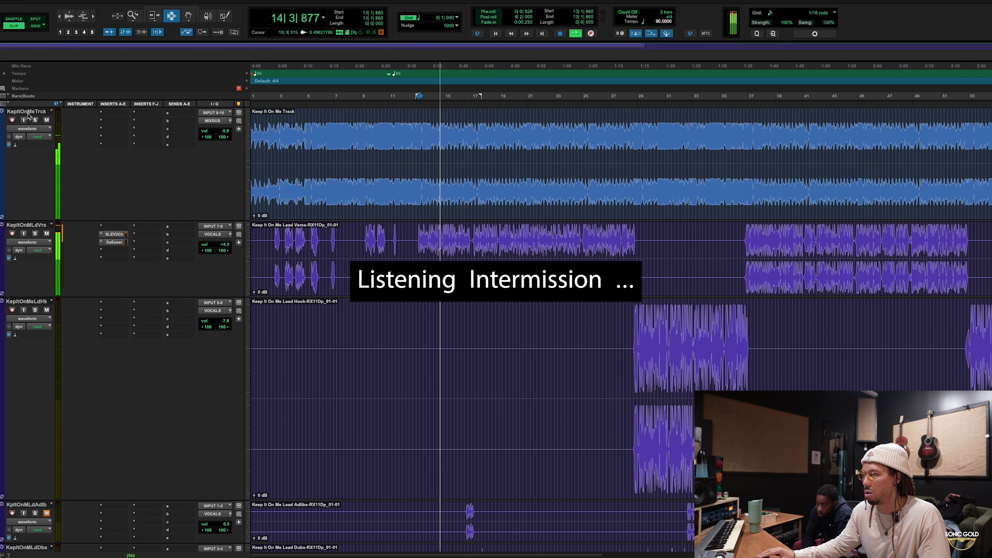
click(35, 120)
click(35, 119)
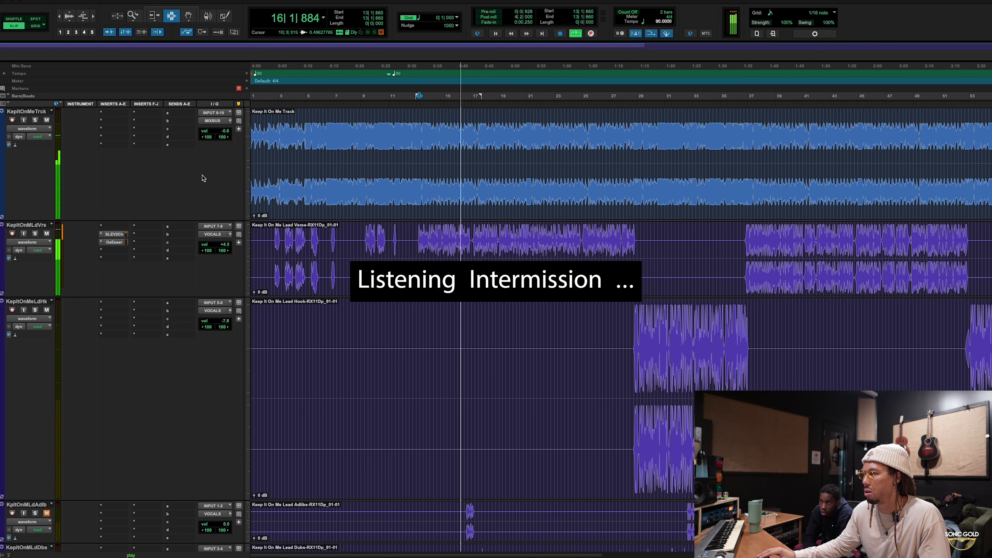
- Open the lead verse channel's DeEsser and raise its threshold slightly while playing from bar 18
key(ctrl+equal)
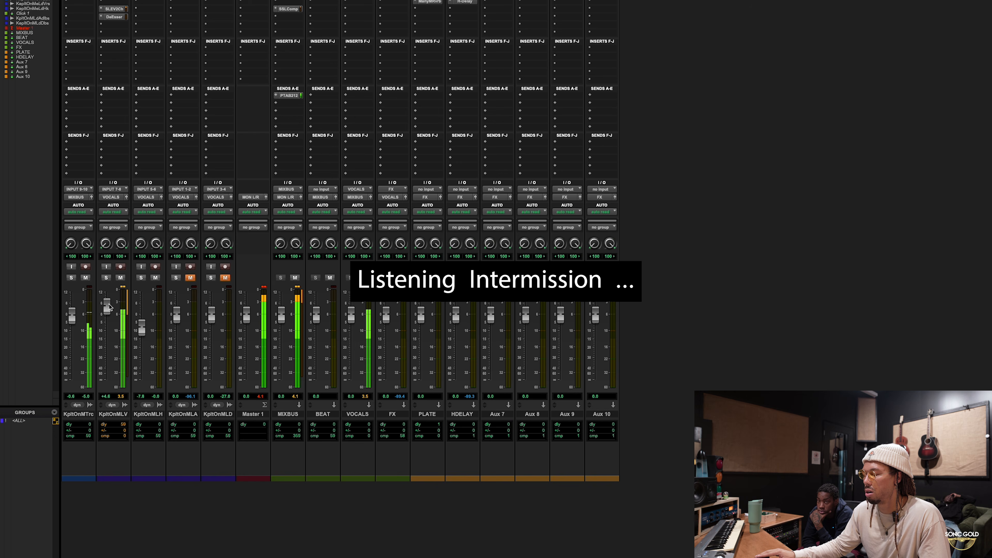
click(116, 17)
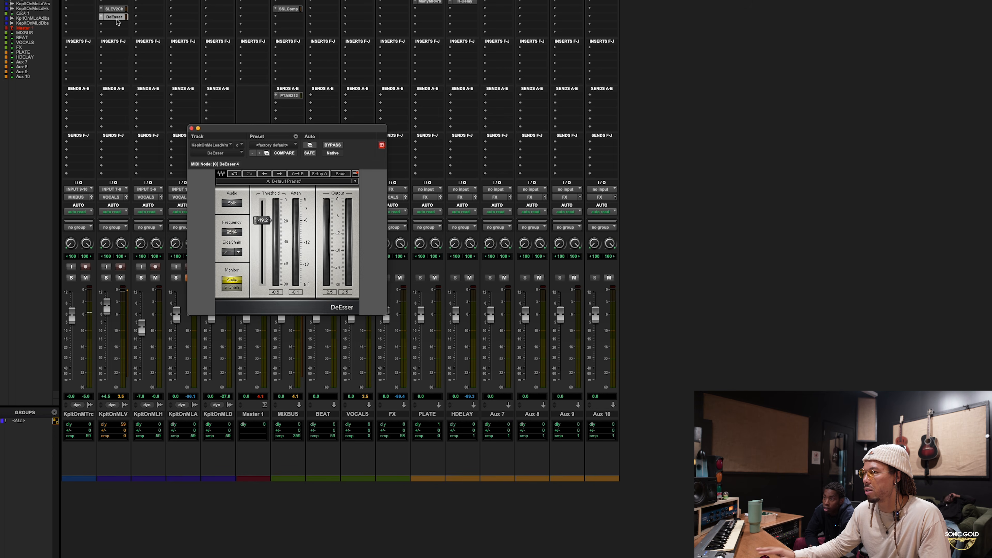
key(ctrl+equal)
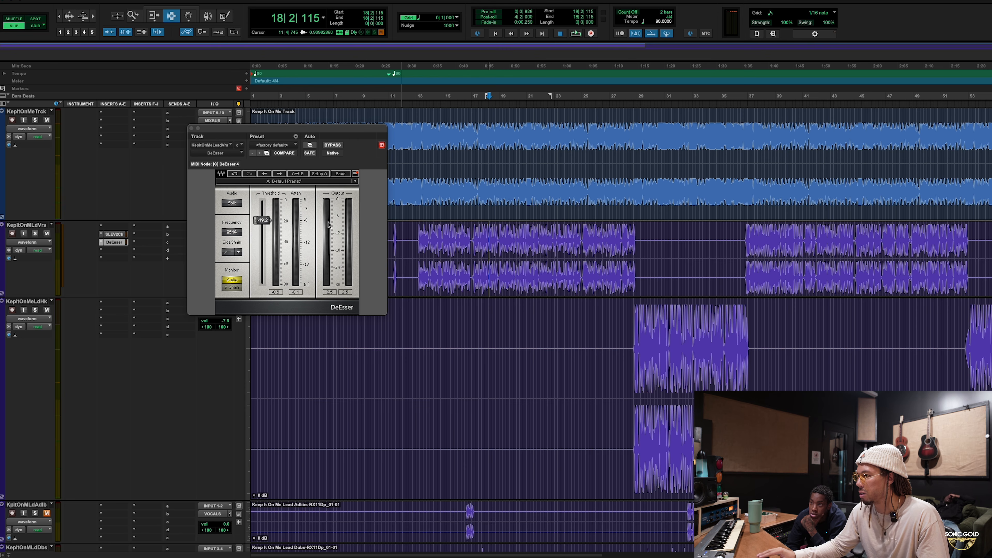
key(space)
drag(263, 223, 262, 221)
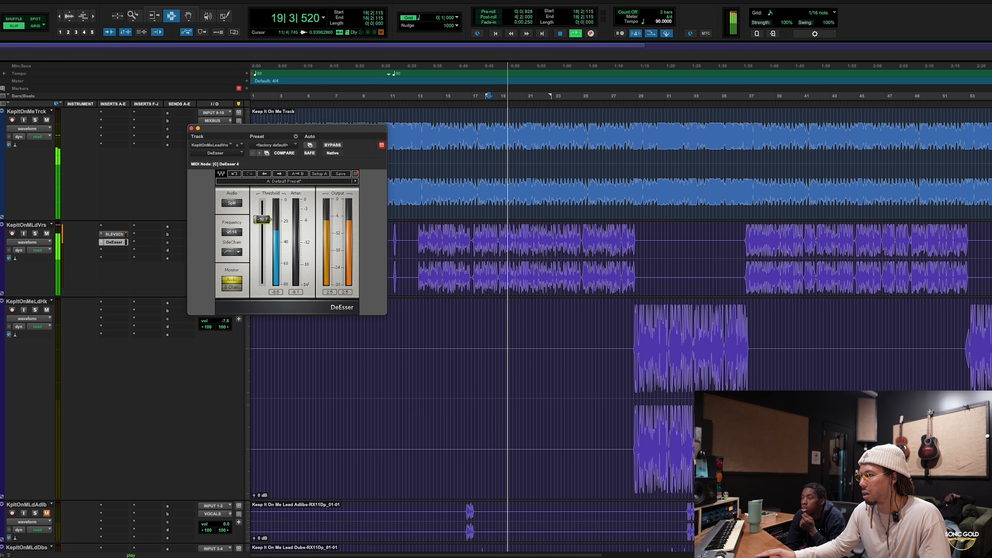
drag(263, 219, 263, 218)
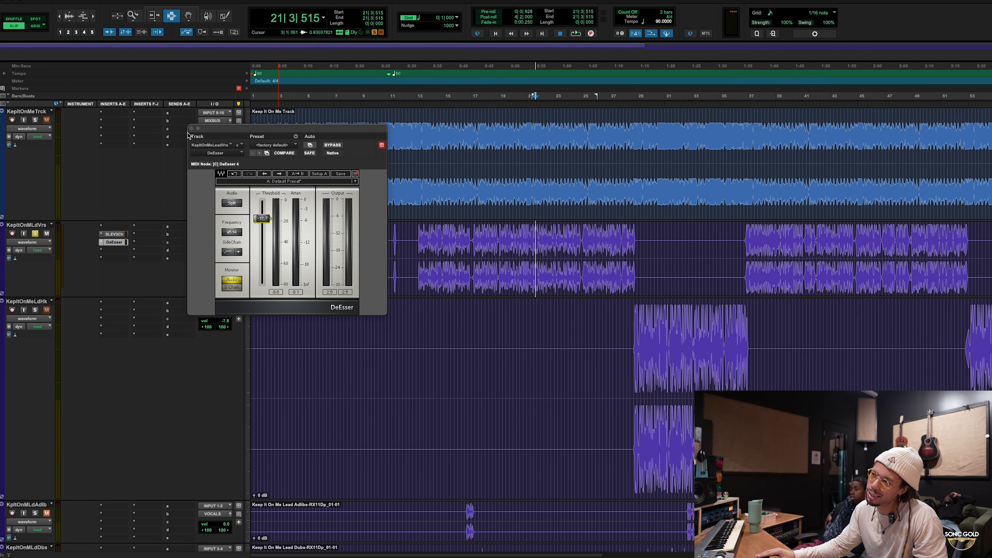
- Insert the stereo Vitamin harmonic plugin after the DeEsser on the lead verse track
click(192, 128)
click(112, 237)
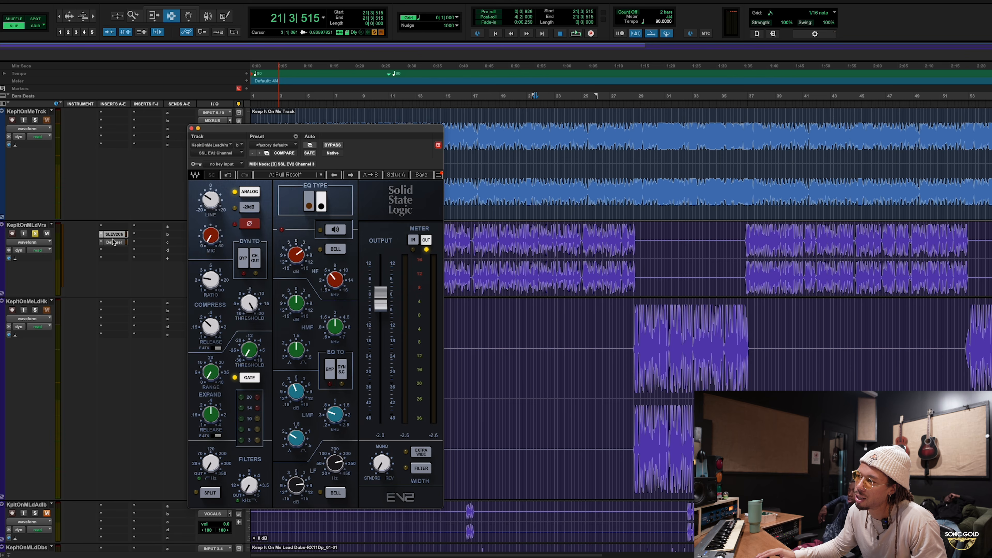
click(114, 243)
click(112, 253)
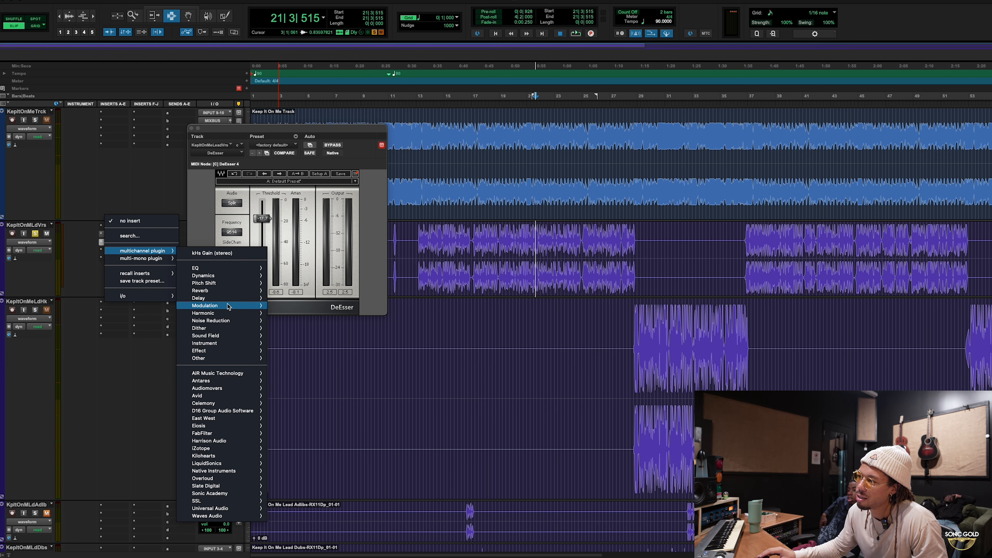
mouse_move(229, 313)
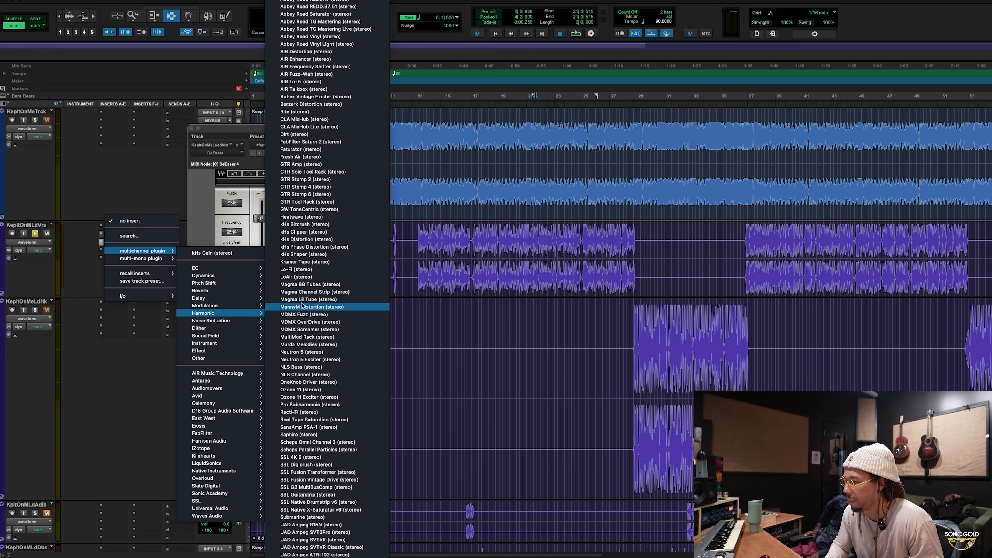
scroll(303, 306, down, 10)
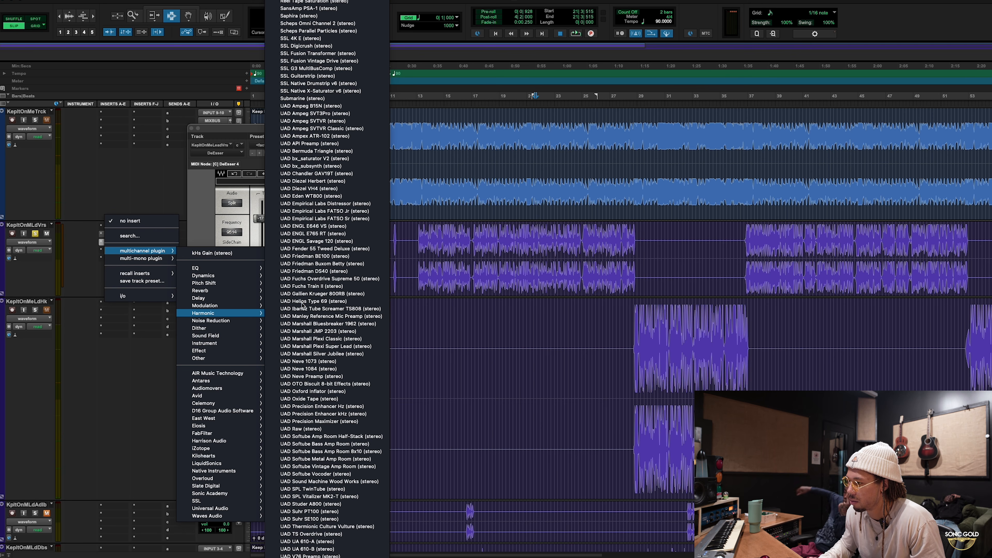
scroll(303, 306, down, 3)
scroll(302, 305, down, 5)
click(302, 305)
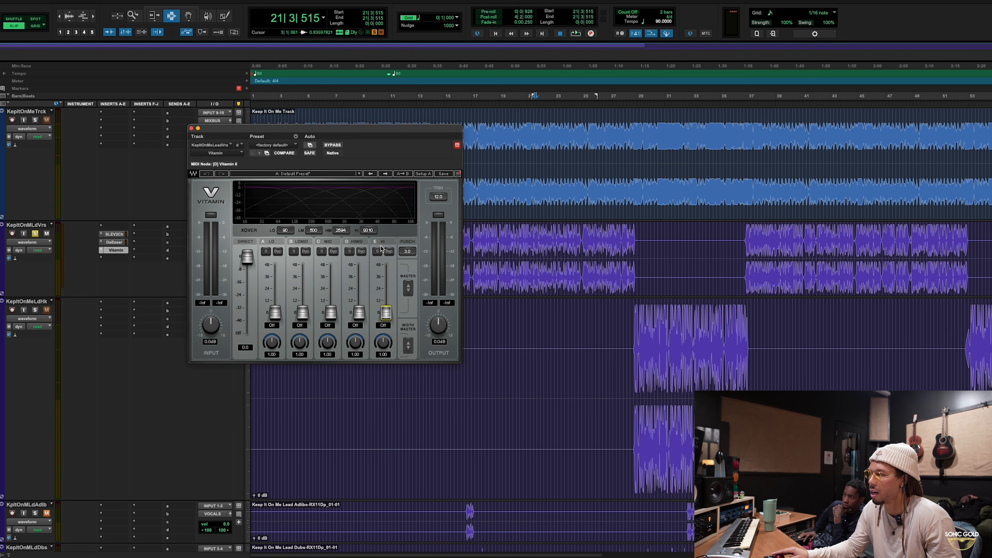
- Solo the instrumental track alongside the lead verse and start playback from bar 22
click(39, 130)
click(35, 123)
click(35, 120)
key(space)
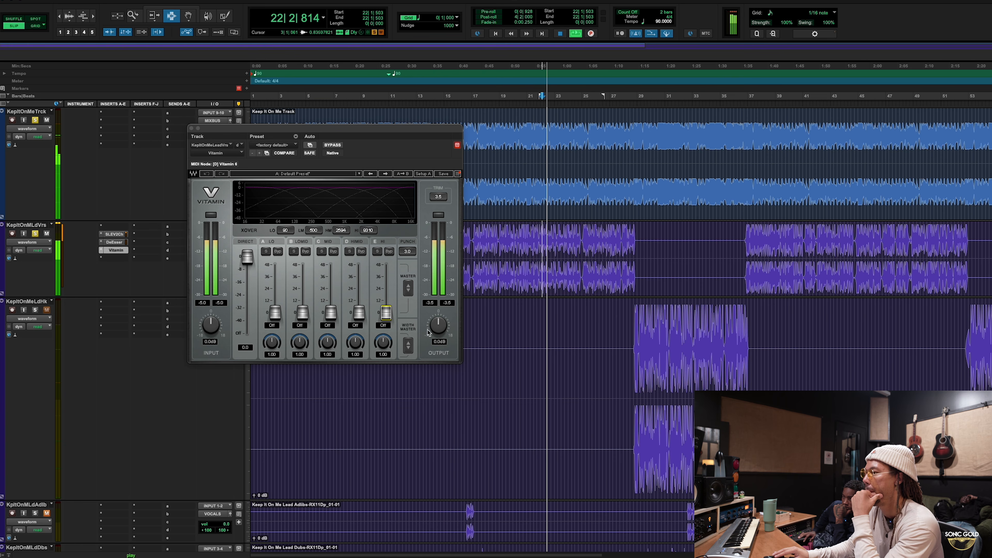
- Raise Vitamin's Hi band to about 22.8, compare it with the plugin bypassed, close the plugin and stop playback
drag(386, 313, 386, 290)
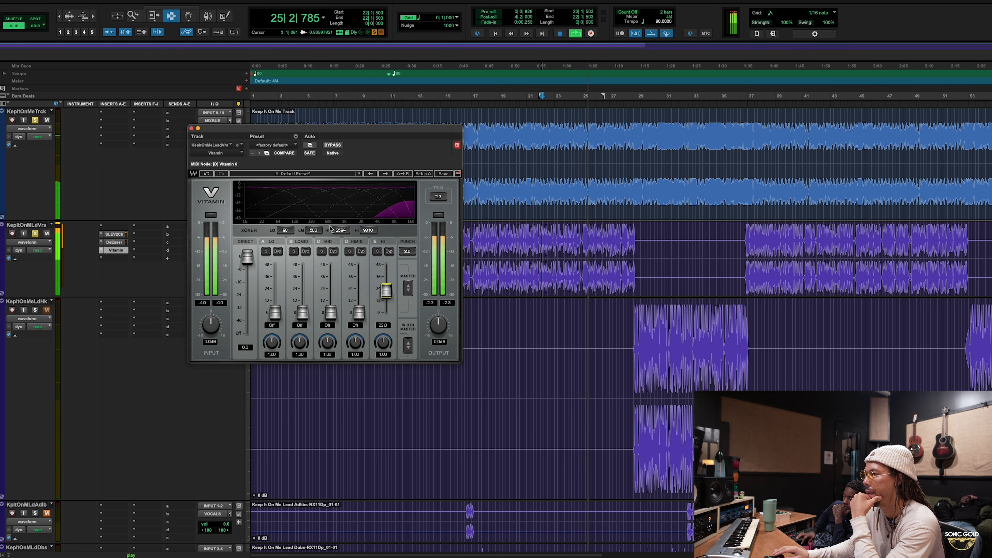
click(333, 145)
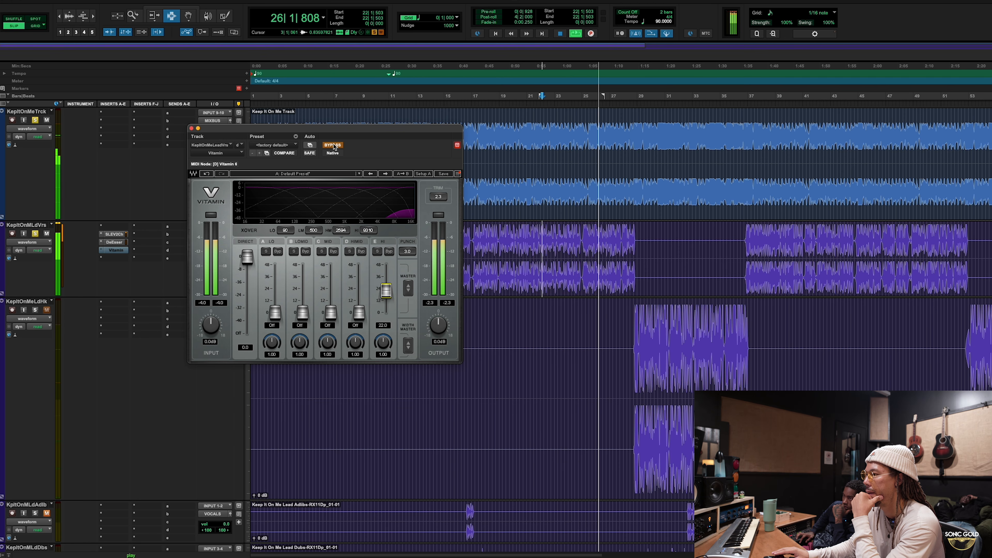
click(333, 145)
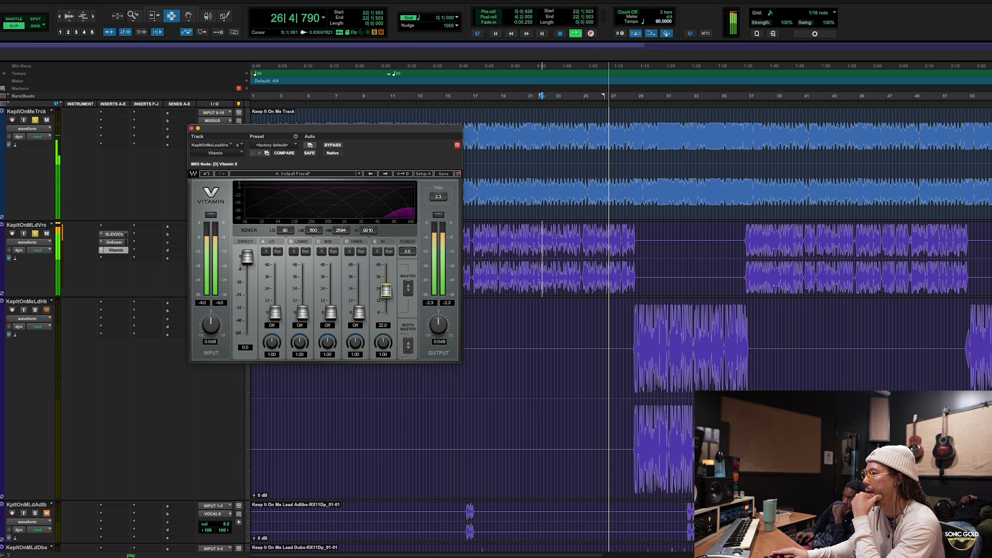
drag(386, 290, 386, 290)
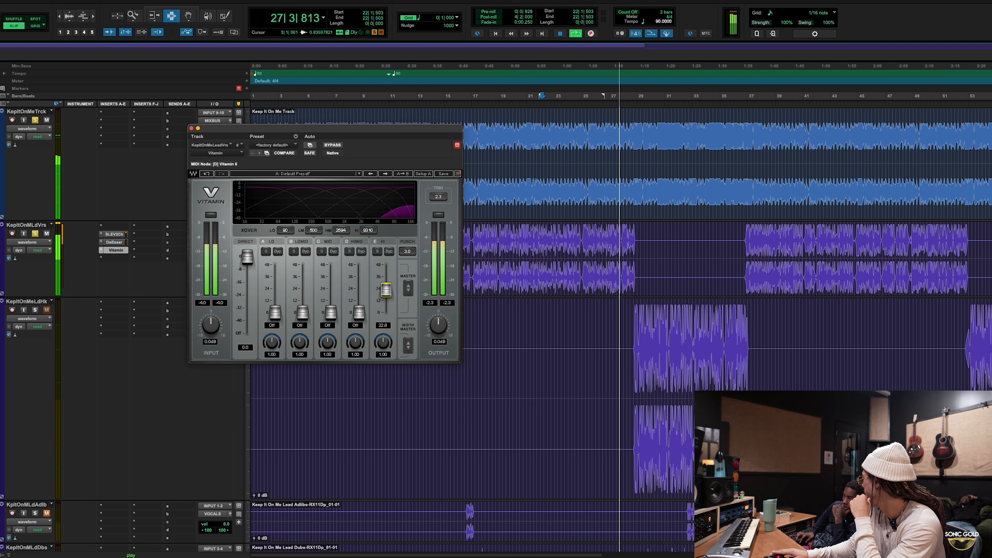
click(191, 128)
key(space)
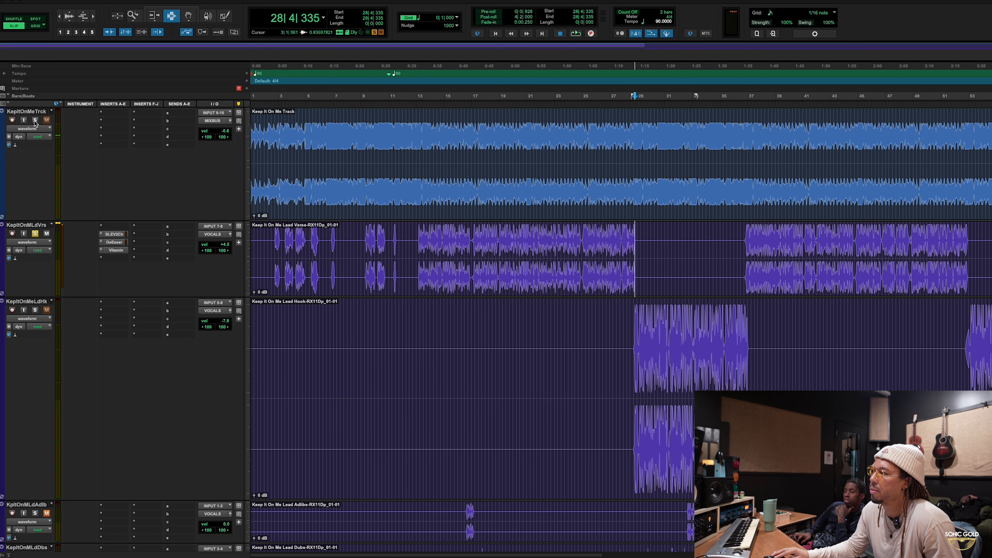
- Reopen the lead verse's DeEsser and lower its threshold to about -22 while playing from bar 25
click(114, 242)
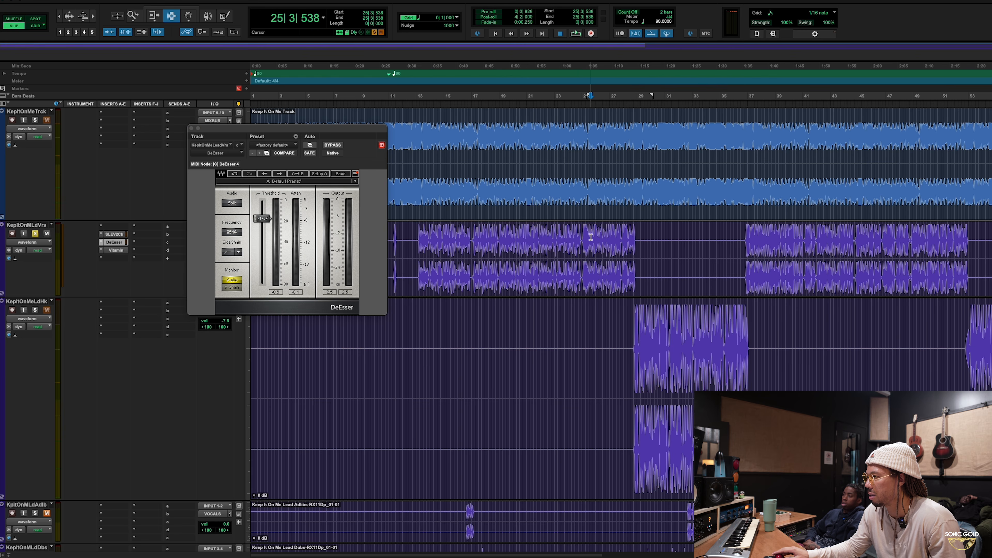
scroll(590, 239, up, 2)
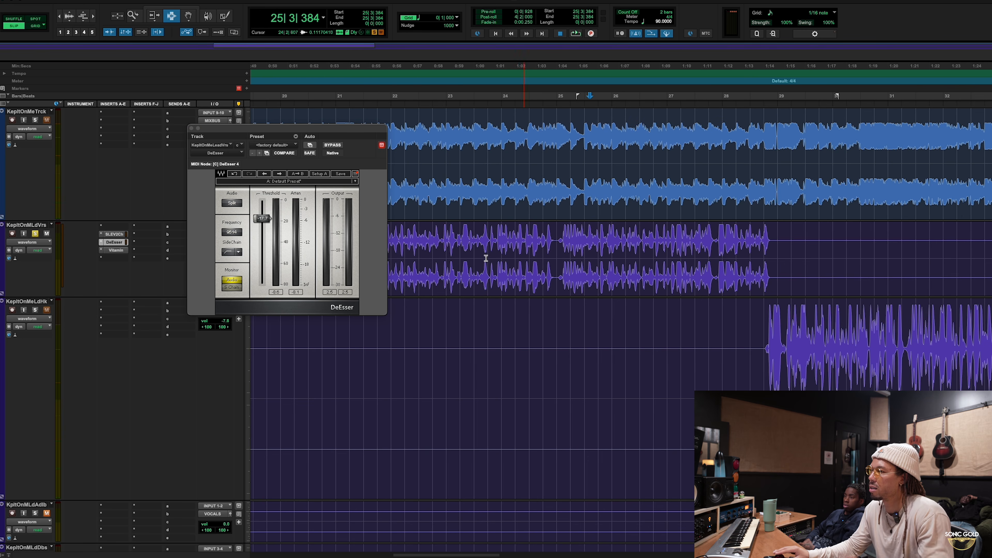
key(space)
drag(267, 232, 262, 223)
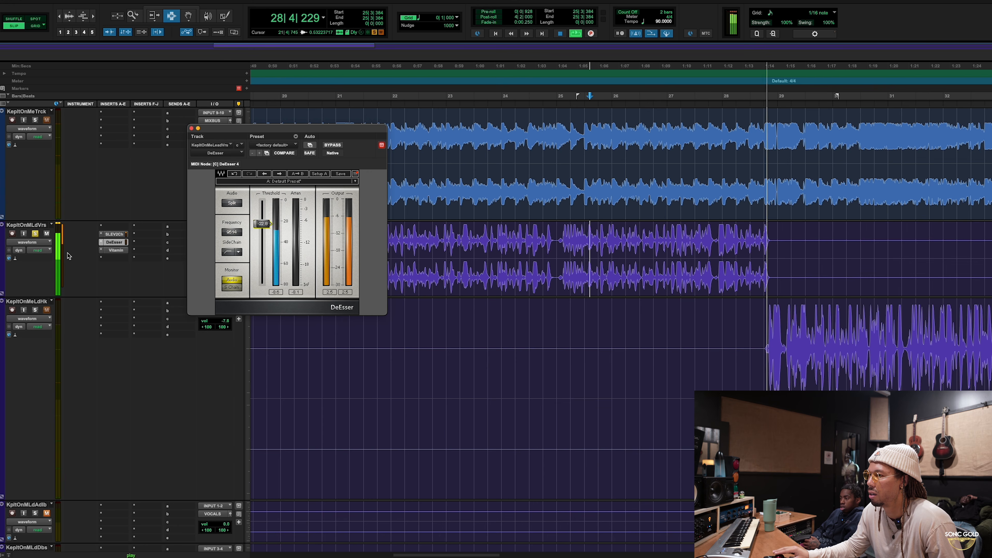
- Lower the lead verse DeEsser's threshold to about -23.4, check it in the mix from bar 22, and close the plugin
key(space)
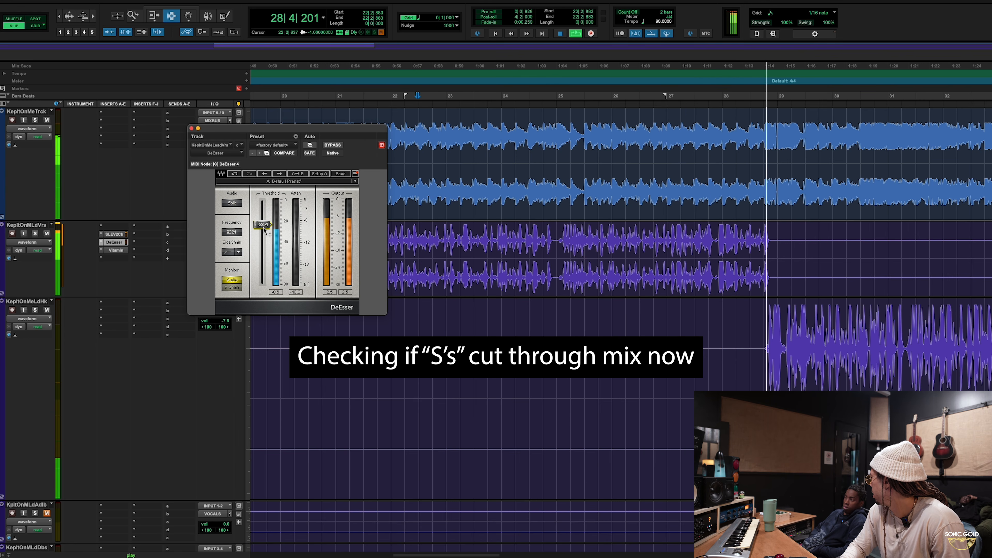
key(space)
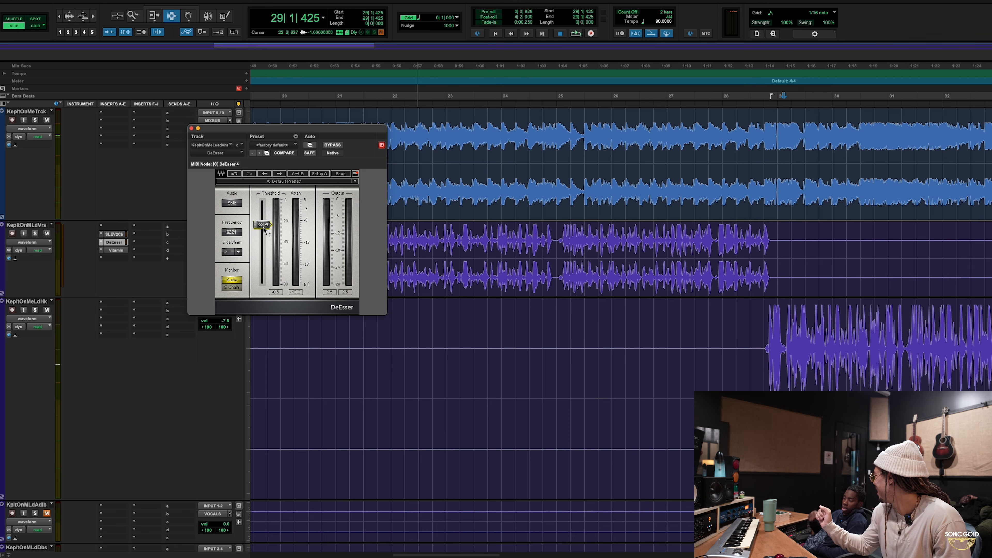
click(191, 129)
- Open the lead verse's SSL EV2 Channel and set its high-pass filter to about 67.7 Hz while auditioning the soloed vocal
click(115, 235)
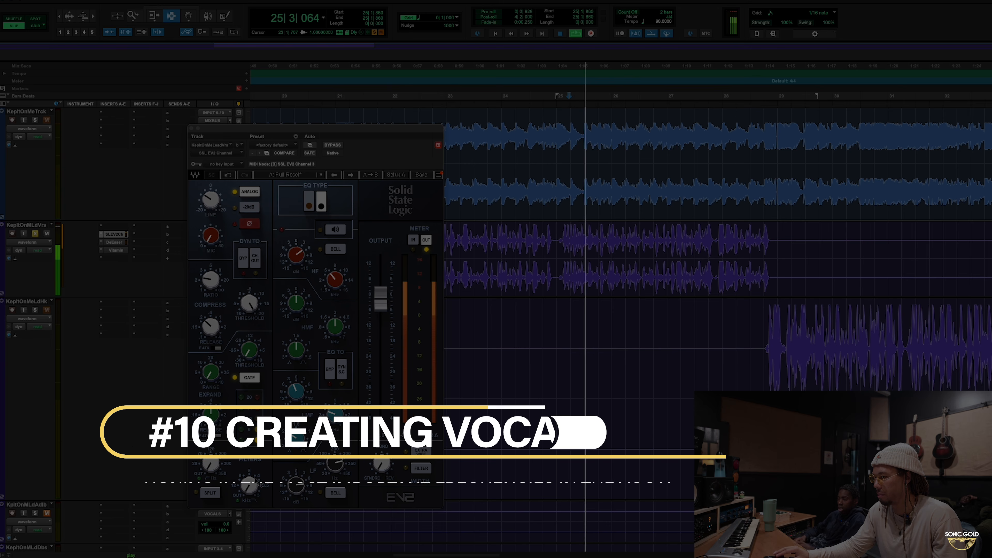
key(space)
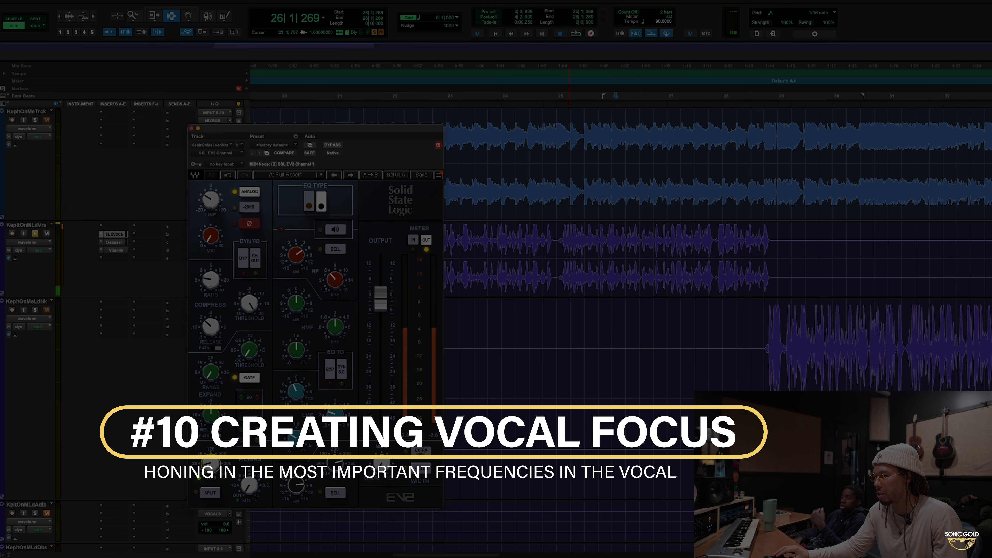
key(space)
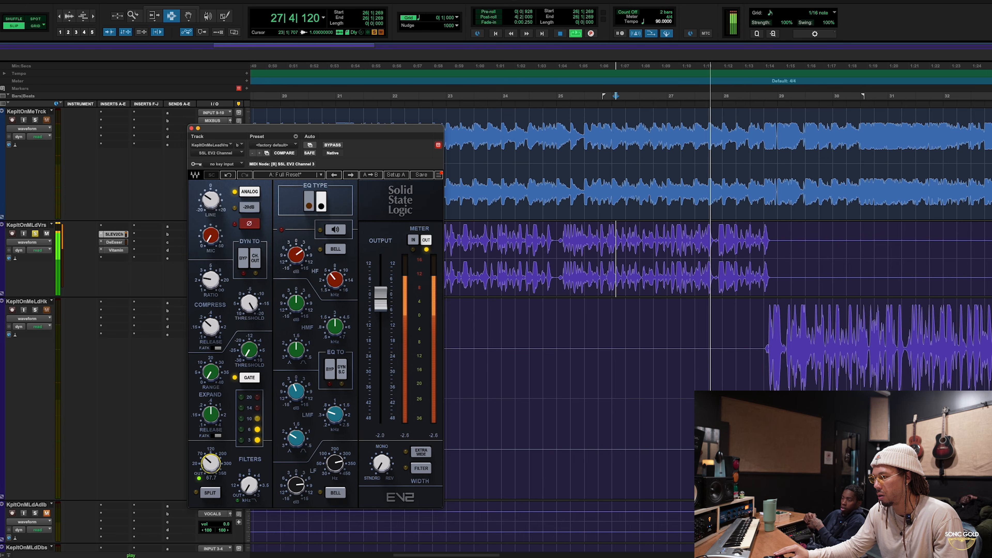
- Sweep the lead verse's EV2 low-pass filter down to about 3.2 kHz and back to Out, auditioning the vocal between changes
key(space)
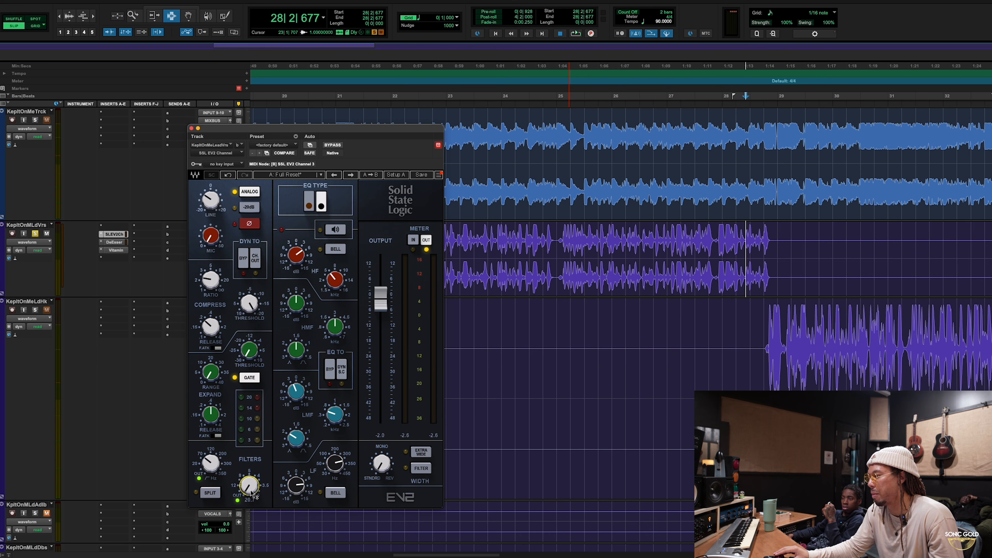
key(space)
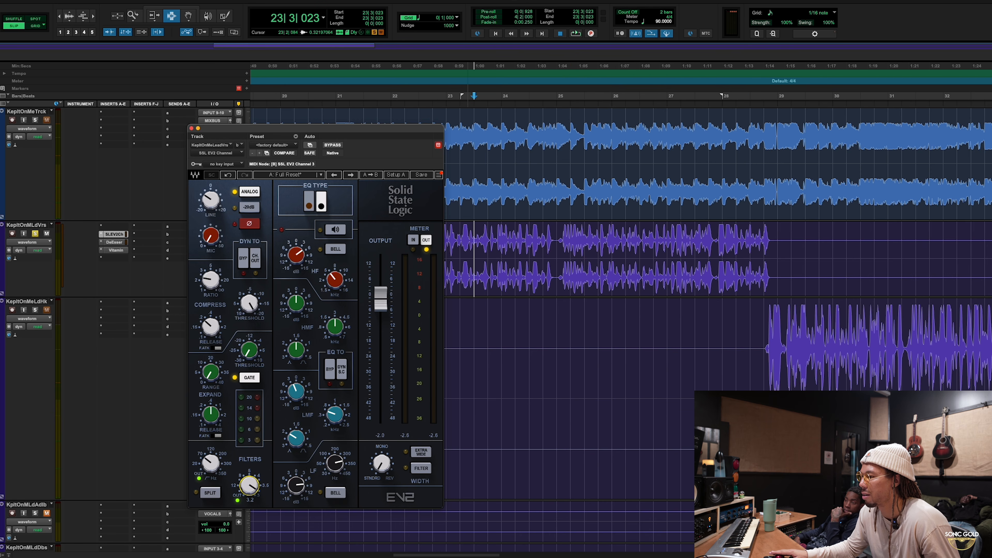
key(space)
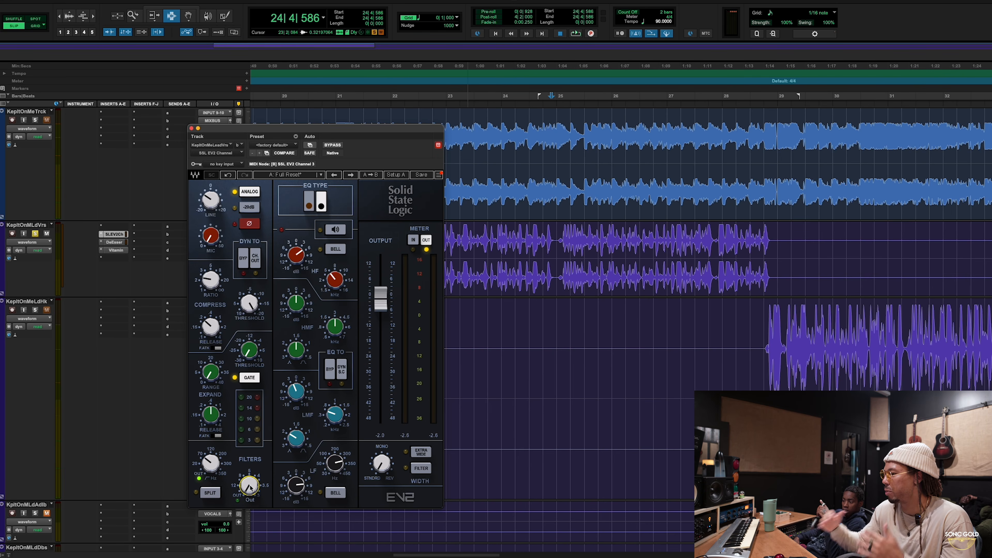
key(space)
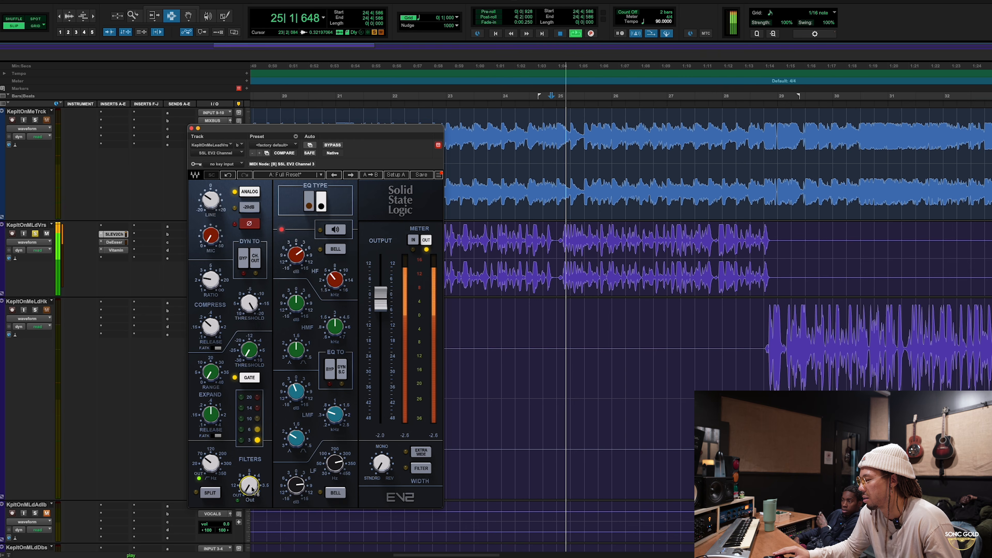
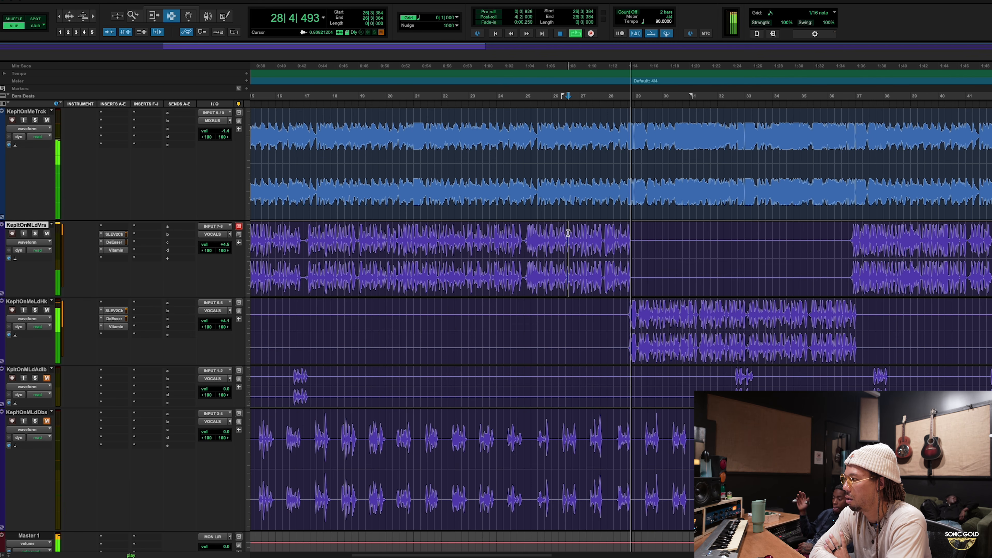
- Audition the verse-to-hook transition, solo the lead hook track and open its SSL EV2 Channel plugin
click(569, 233)
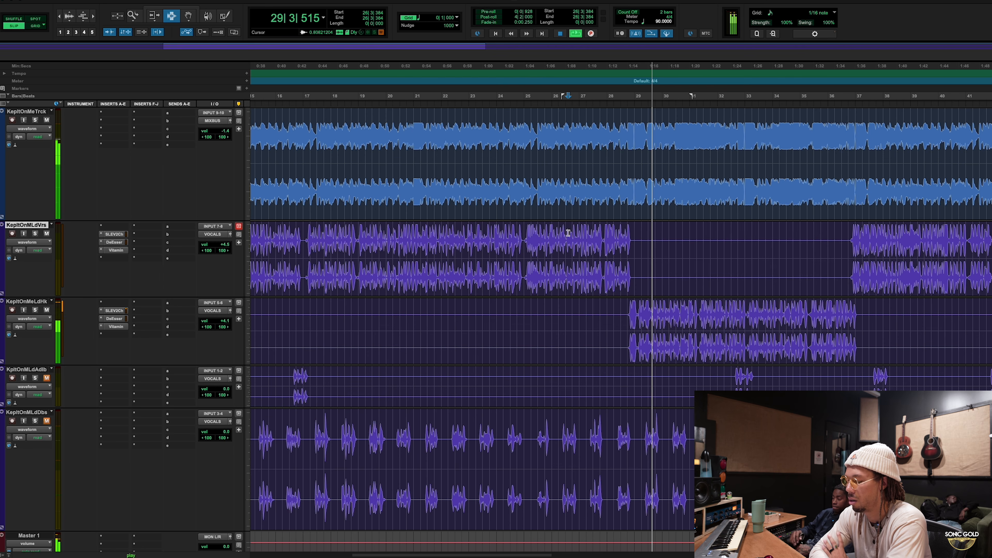
key(space)
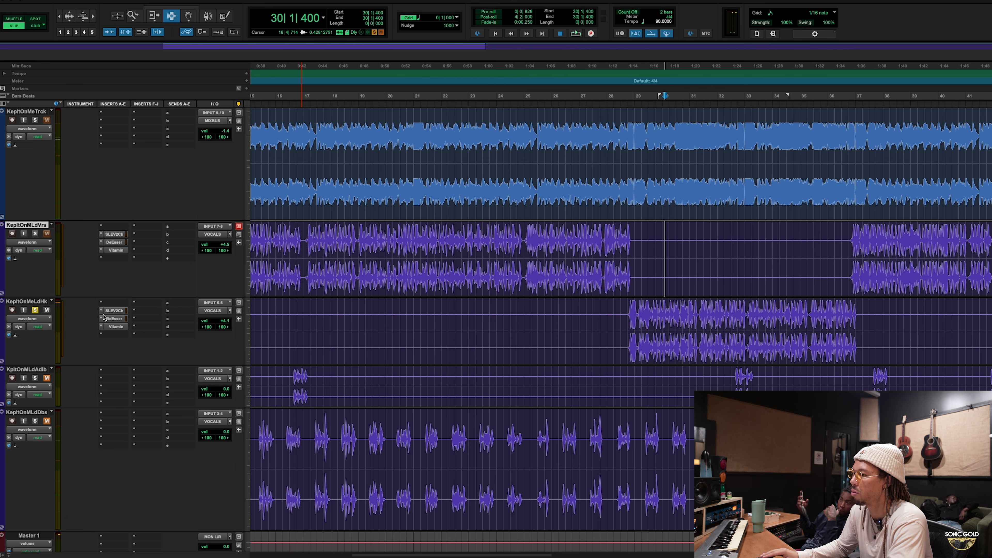
click(113, 311)
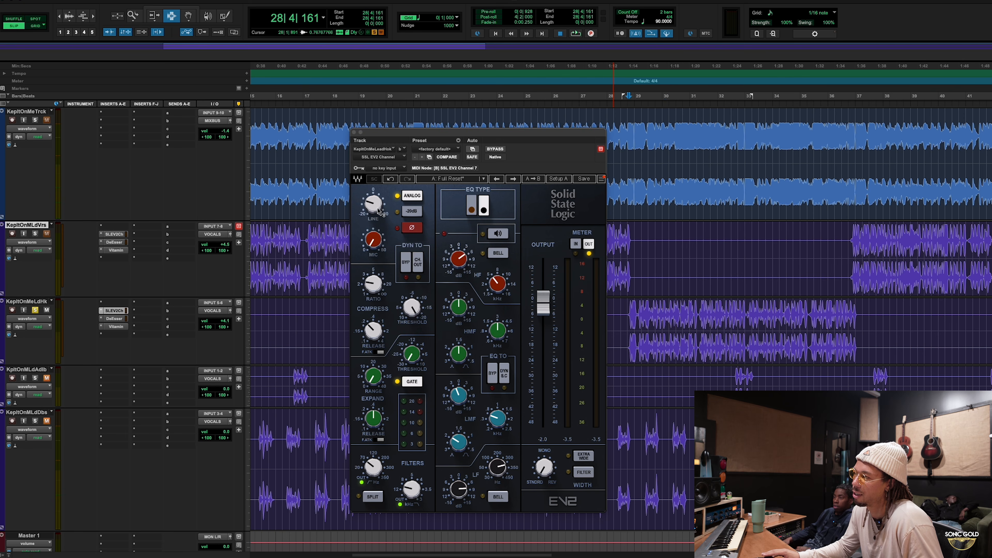
- Fine-tune the lead hook's EV2 line input gain around -9.8 while auditioning the hook, and close the plugin
key(space)
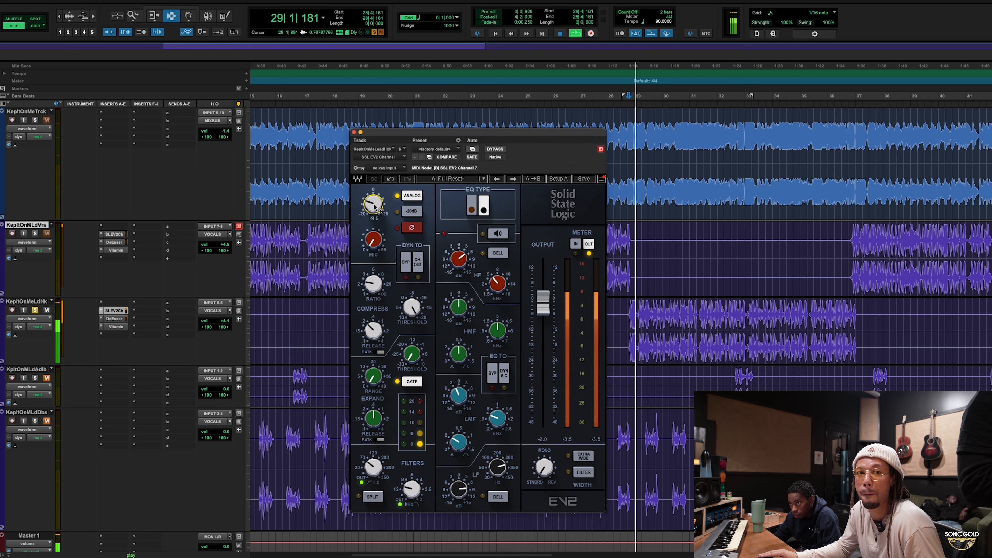
drag(373, 205, 373, 206)
key(space)
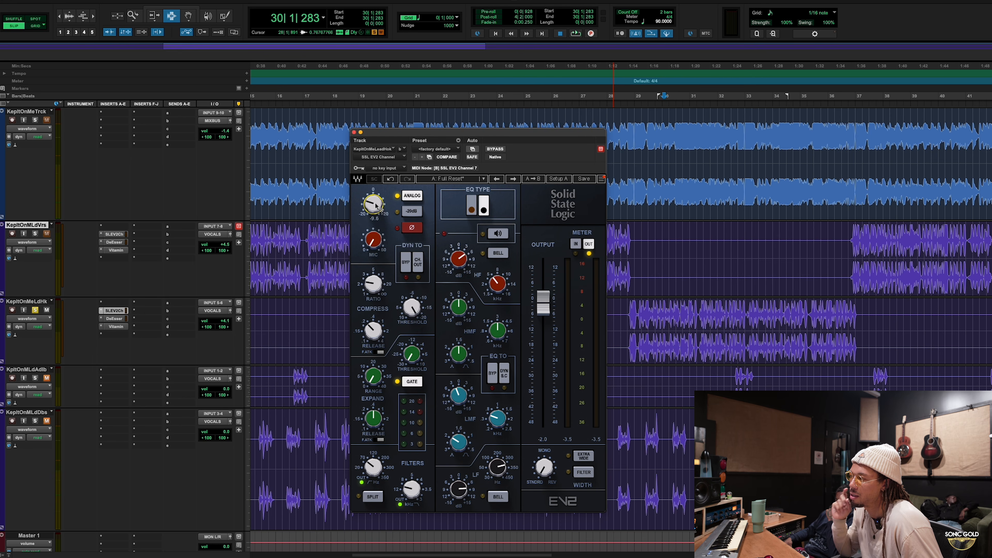
key(space)
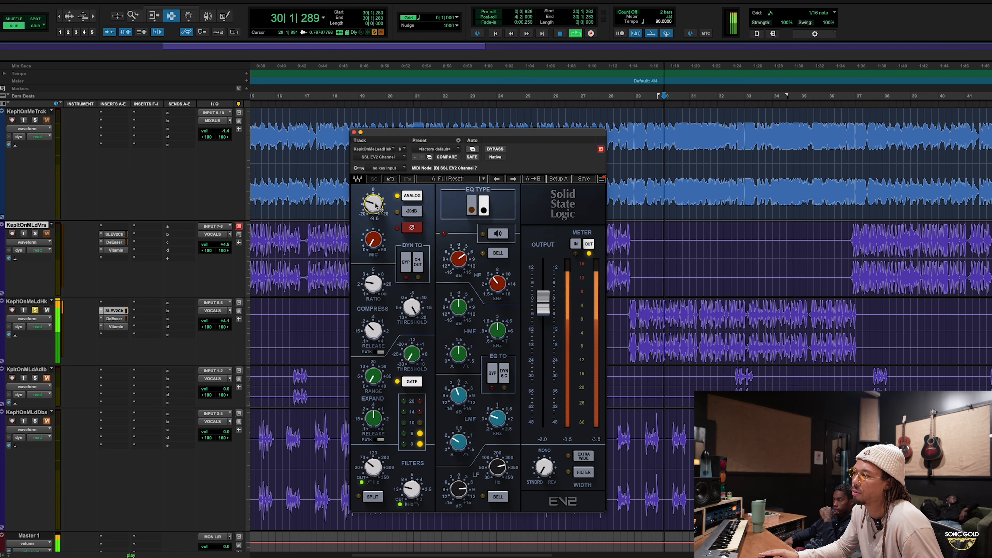
drag(376, 206, 373, 203)
key(space)
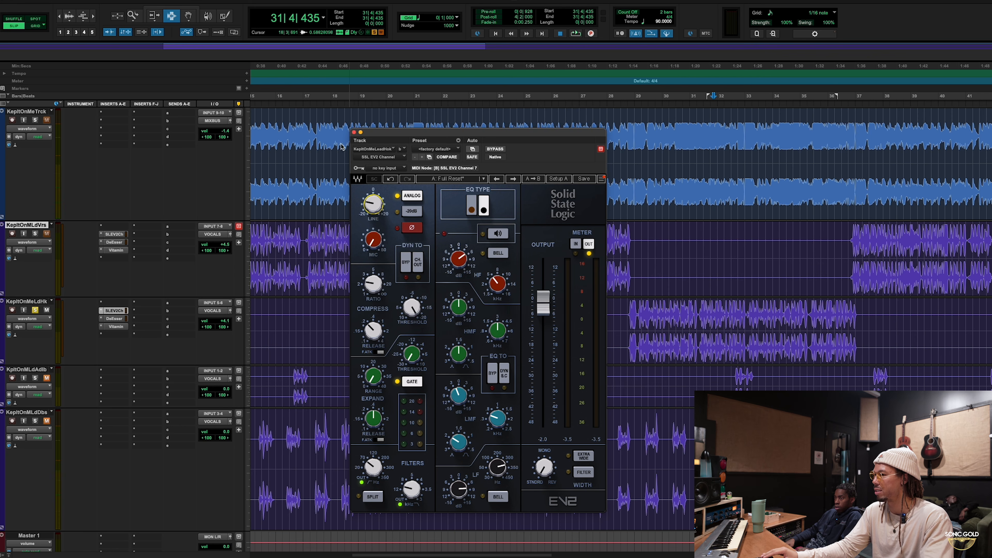
click(354, 132)
- Play the full mix from bar 28 into the hook and raise the lead hook track's volume to about +4.5
click(612, 308)
key(space)
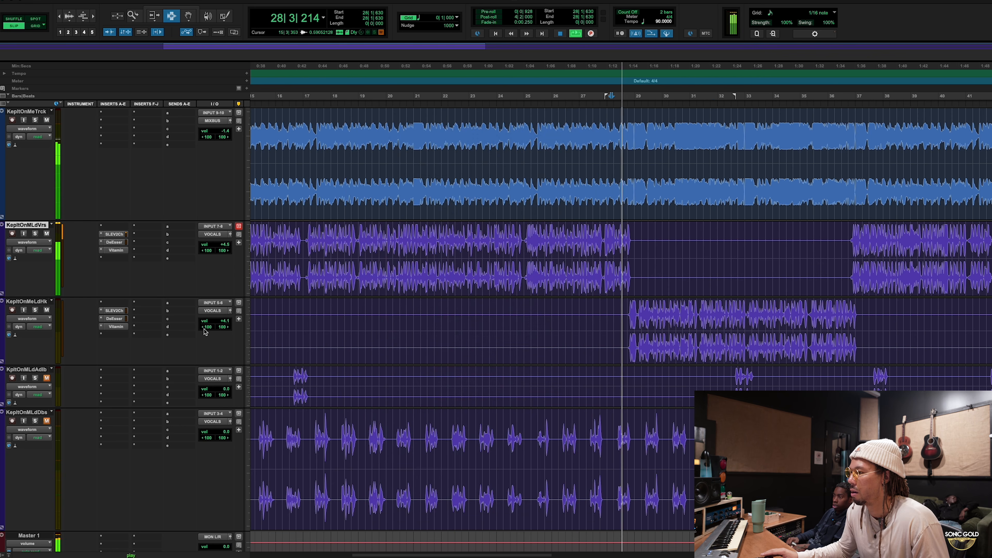
click(217, 322)
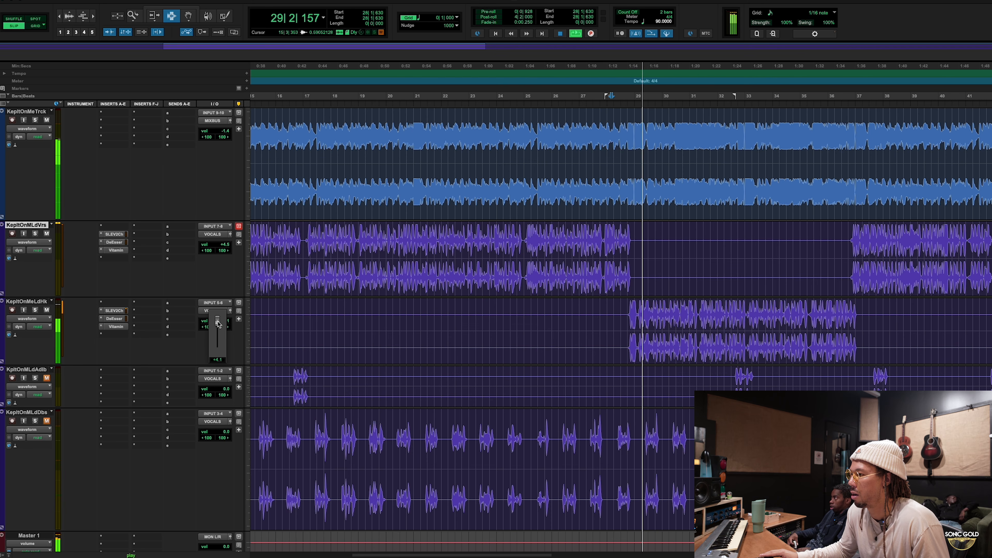
drag(217, 323, 219, 321)
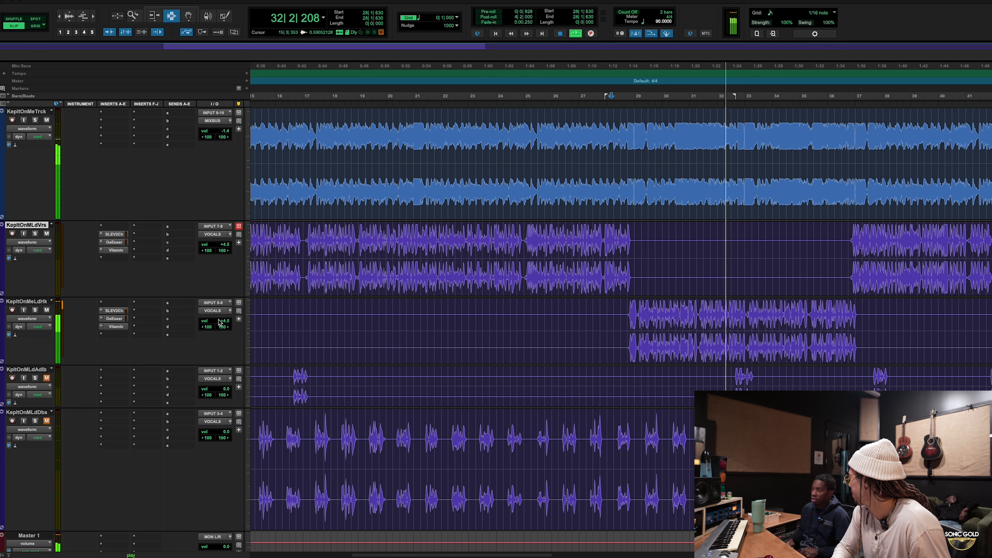
key(space)
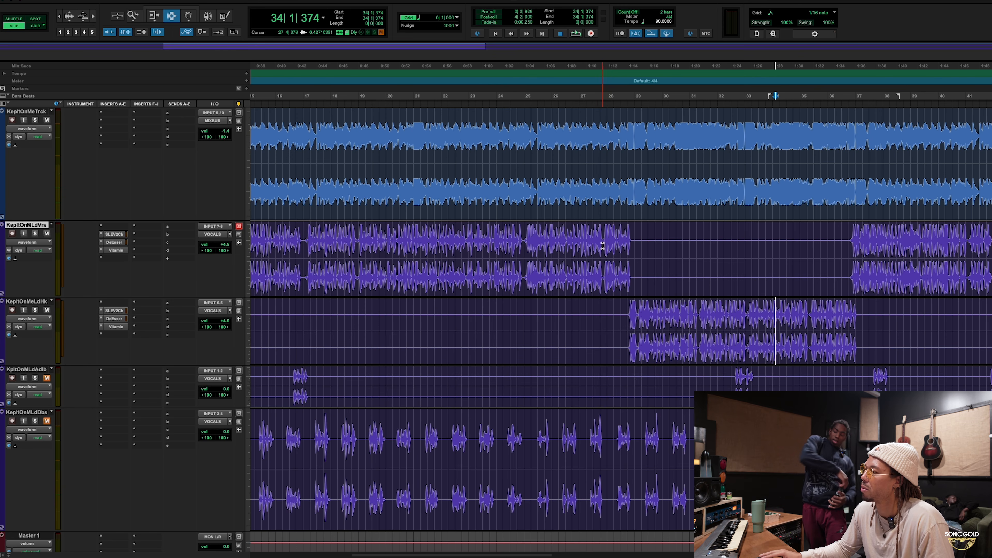
drag(603, 246, 664, 246)
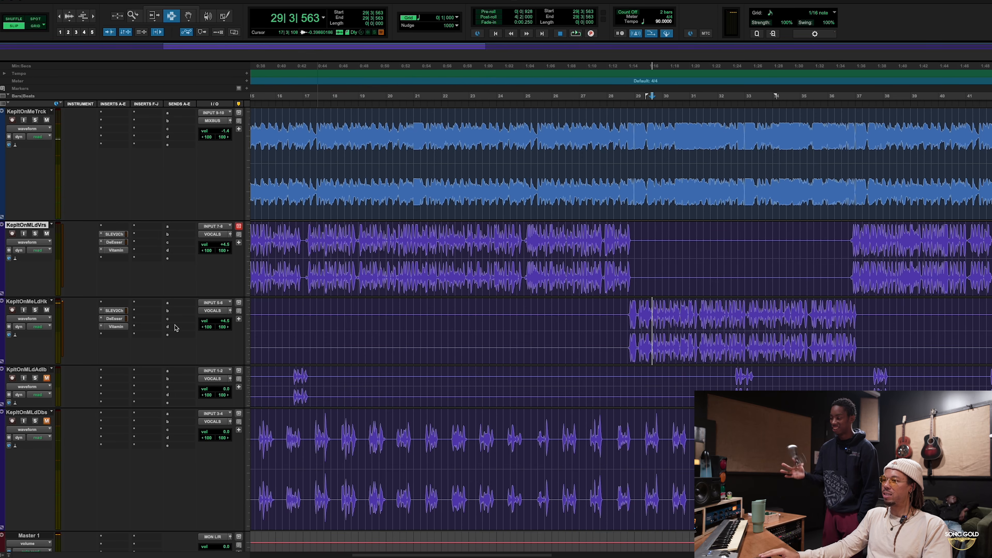
- Insert the stereo CLA Vocals effect plugin after Vitamin on the lead hook track
click(107, 336)
mouse_move(124, 338)
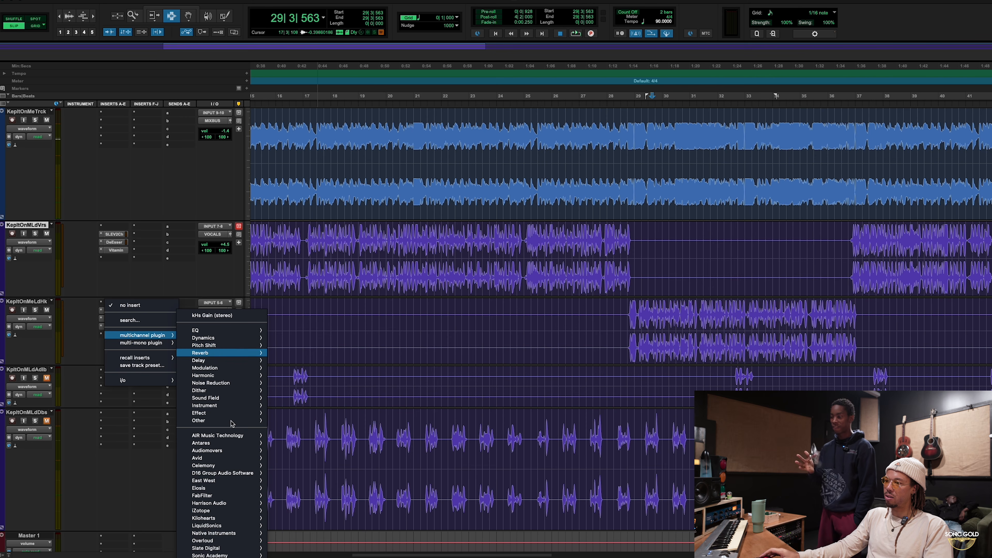
mouse_move(250, 413)
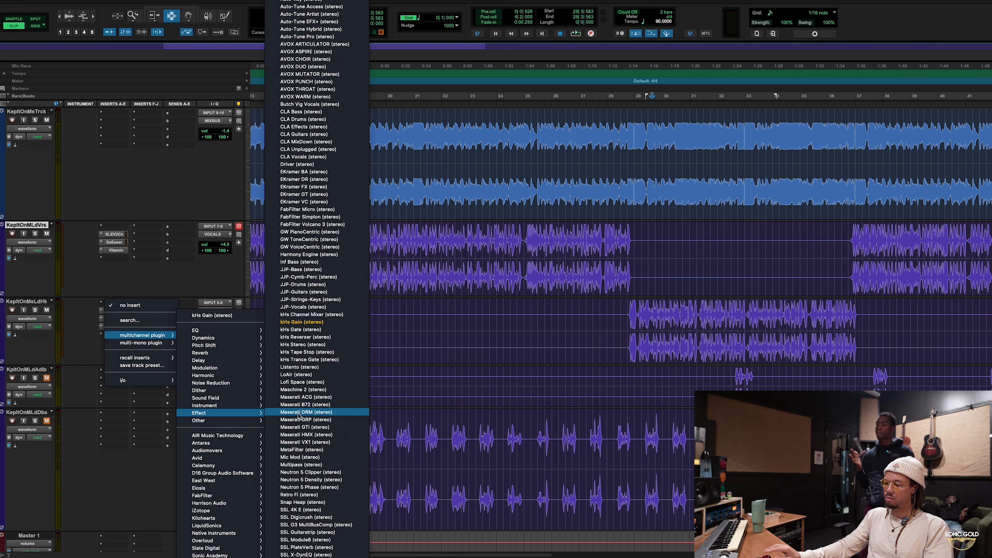
key(c)
key(Down)
key(Down)
key(Down)
key(Down)
key(Down)
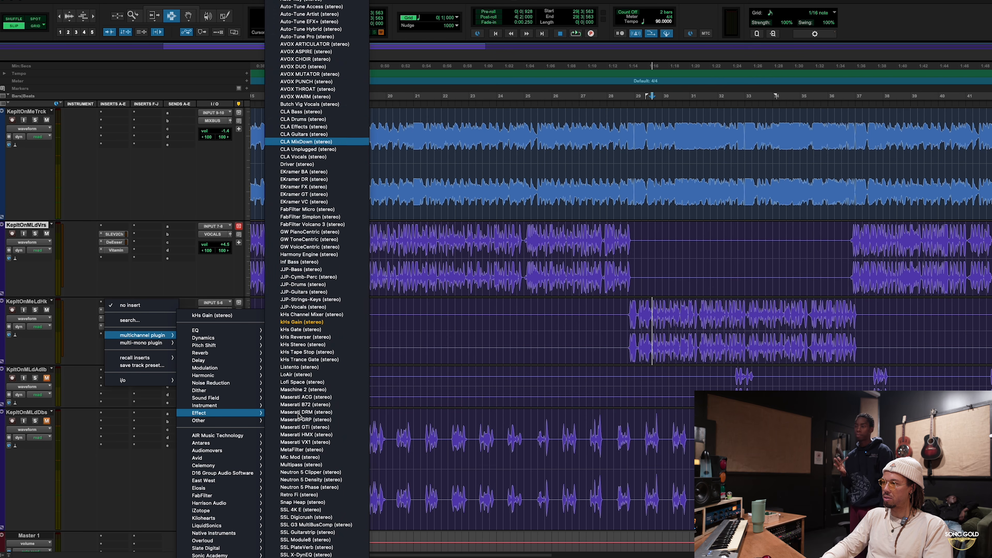
key(Return)
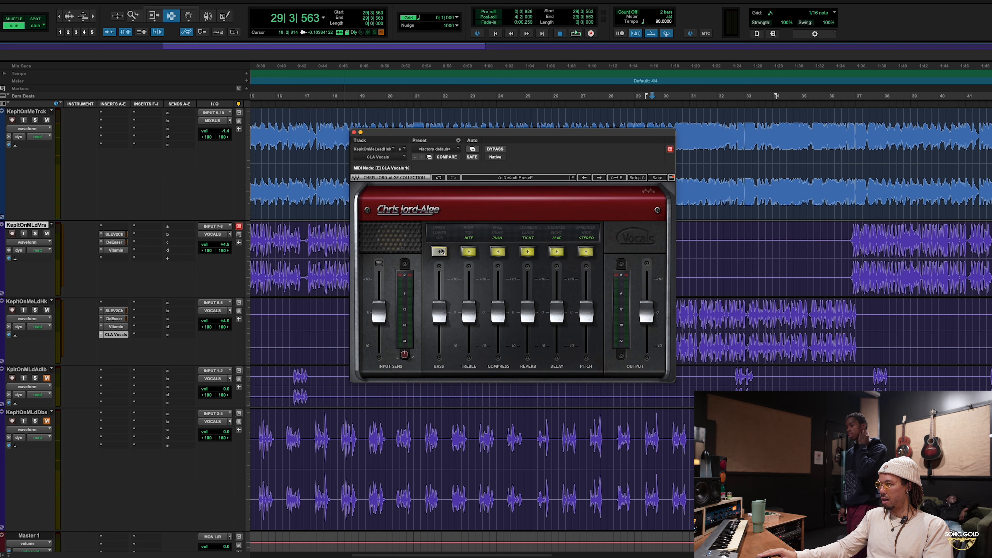
- Switch off every CLA Vocals section except Pitch, set Pitch to Wide with its fader lowered, and move the plugin window aside
click(502, 253)
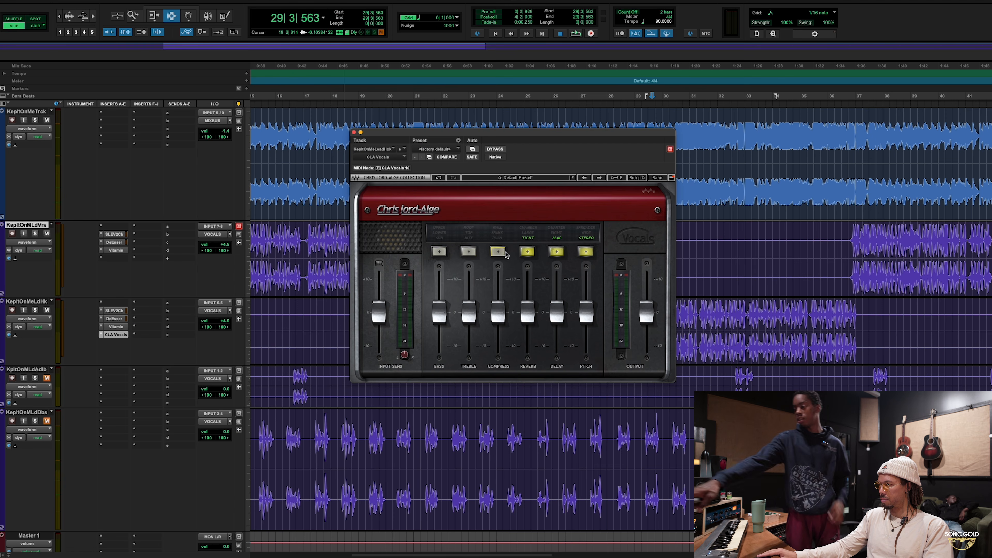
click(527, 252)
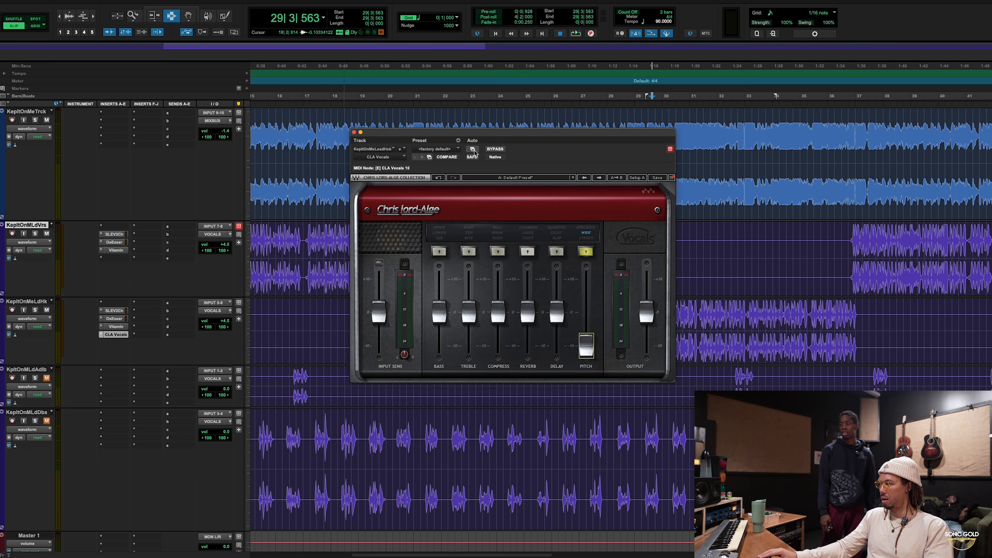
drag(501, 137, 421, 137)
- Raise the CLA Vocals Pitch fader slightly while playing the hook from bar 29, comparing the effect with it bypassed
key(space)
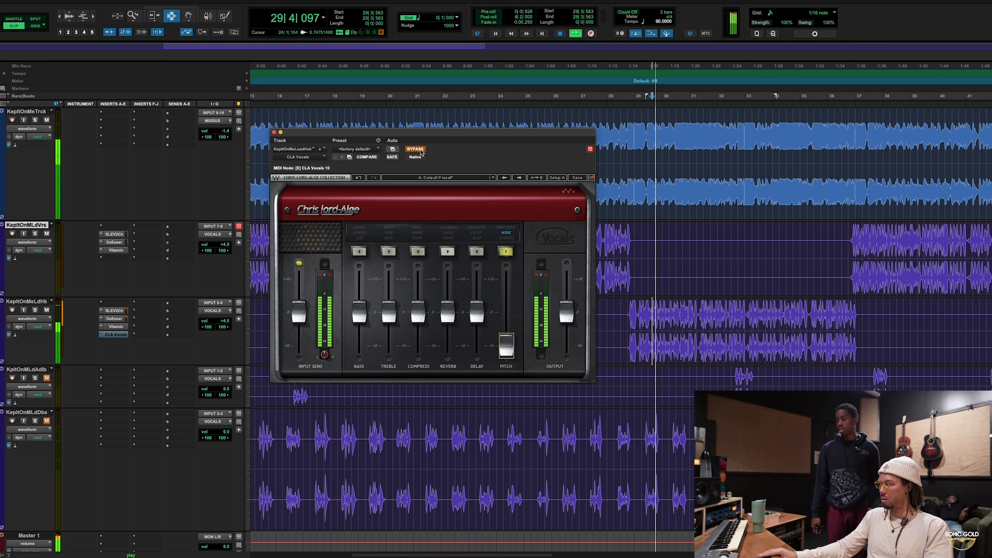
mouse_move(514, 334)
mouse_down()
mouse_move(515, 317)
mouse_move(506, 330)
mouse_up()
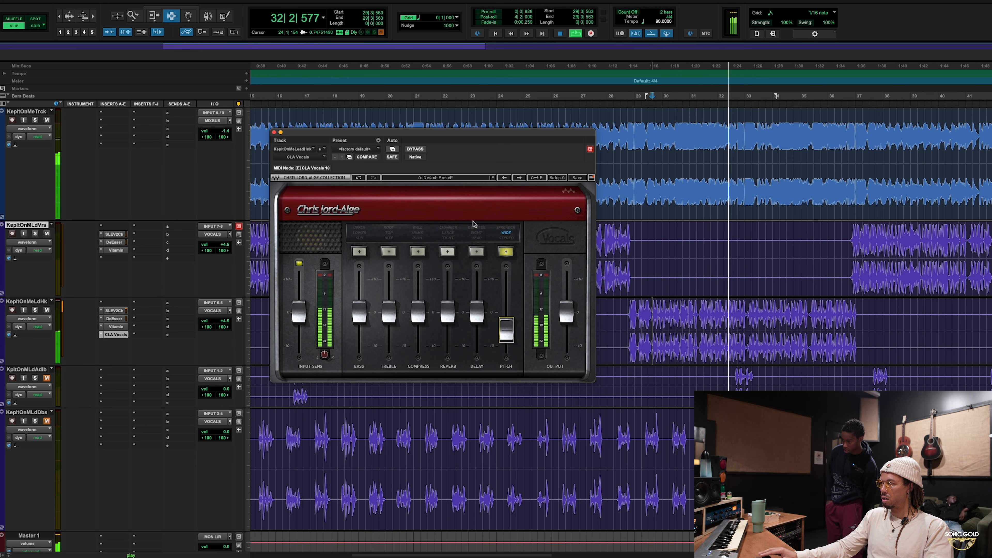
click(415, 149)
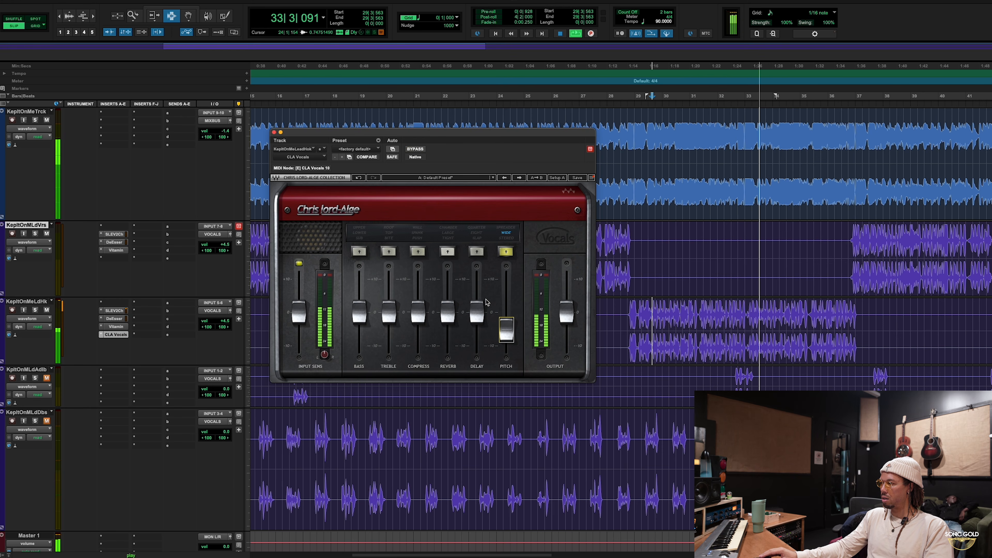
drag(506, 331, 507, 330)
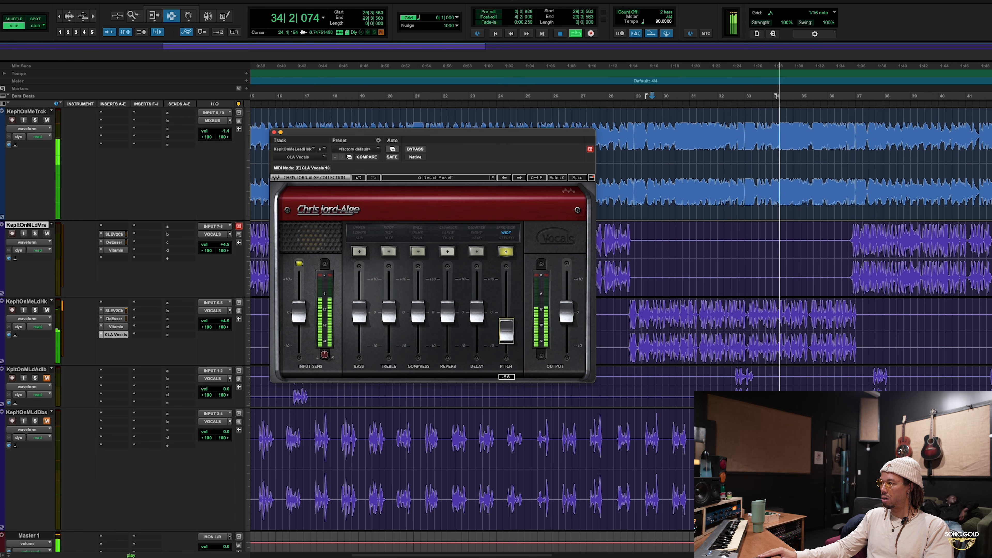
- Solo the lead hook, play it from just before bar 29, and compare CLA Vocals bypassed and active
key(space)
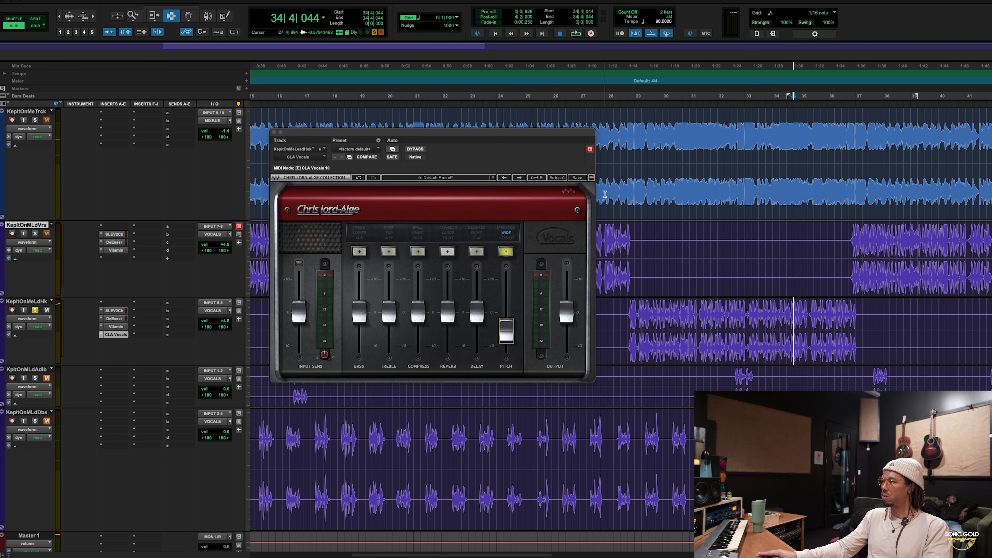
key(space)
click(415, 149)
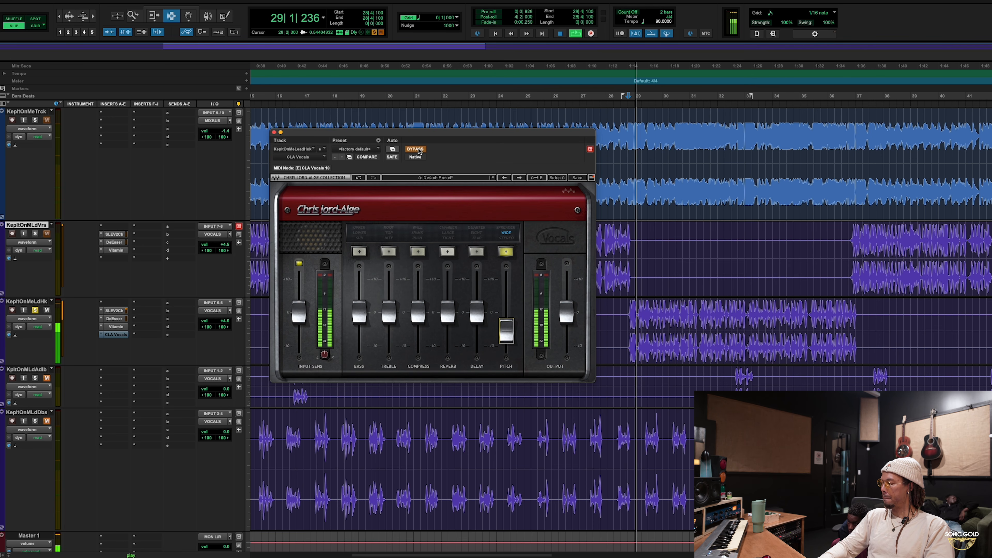
click(416, 149)
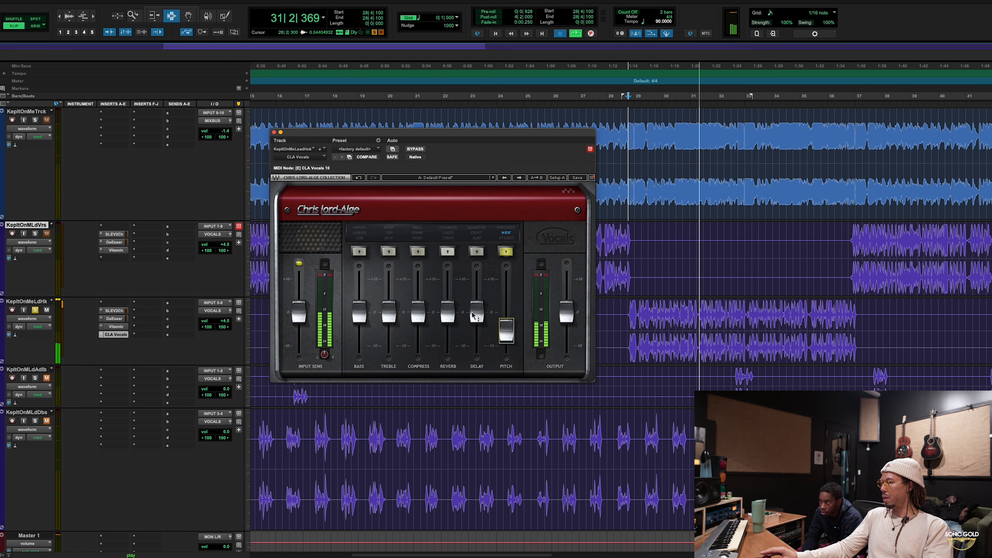
- Switch on the CLA Vocals Delay section set to Slap and lower its fader slightly while playing the soloed hook from bar 31
key(space)
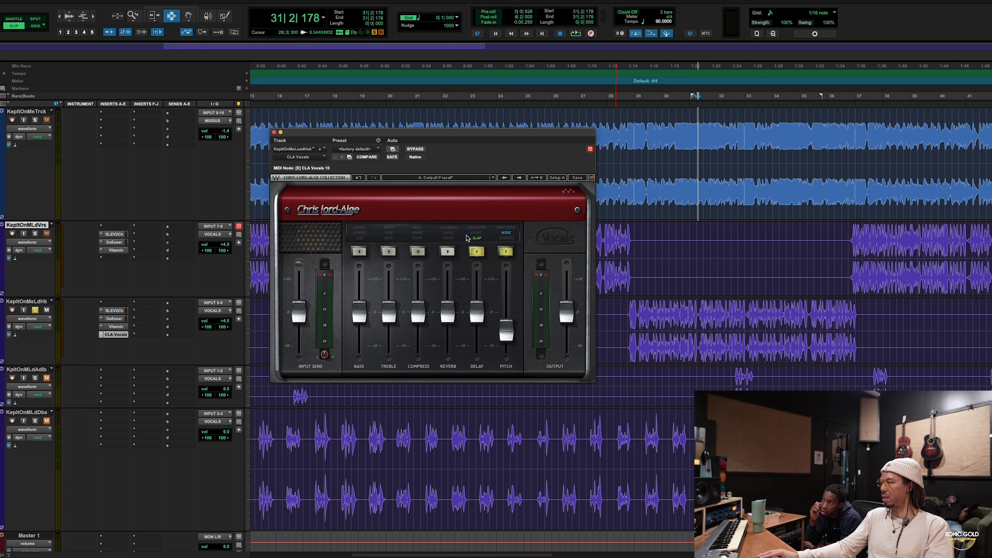
mouse_move(479, 317)
mouse_down()
mouse_move(477, 348)
mouse_move(476, 316)
mouse_up()
key(space)
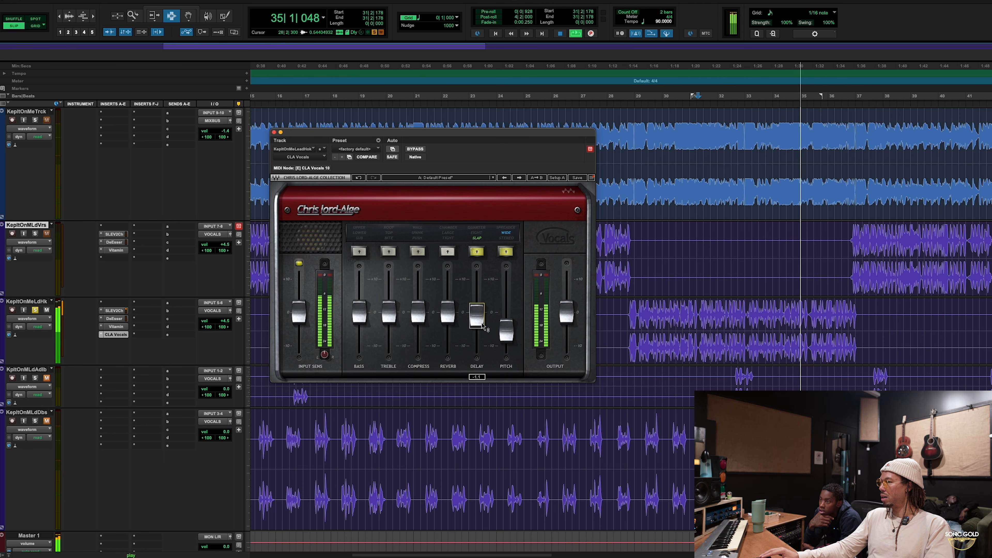
key(space)
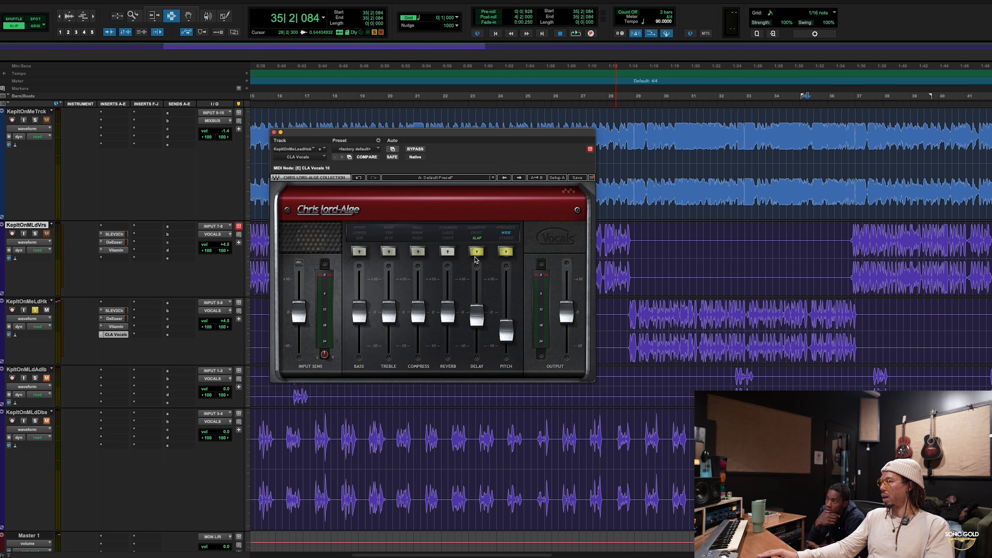
- Change the CLA Vocals Delay to Eighth, lower its fader slightly while playing the hook from bar 29, and close the plugin
drag(478, 321, 479, 321)
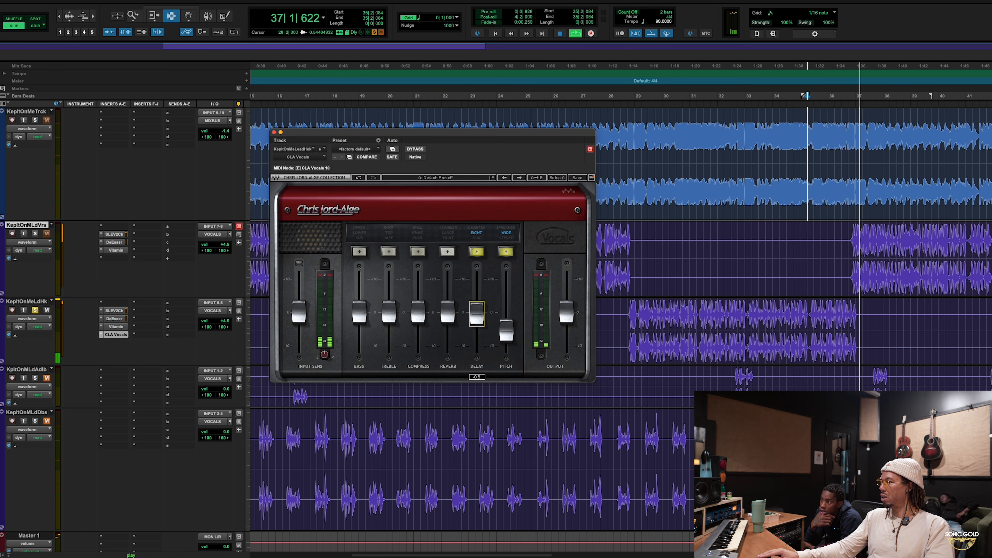
click(634, 230)
key(space)
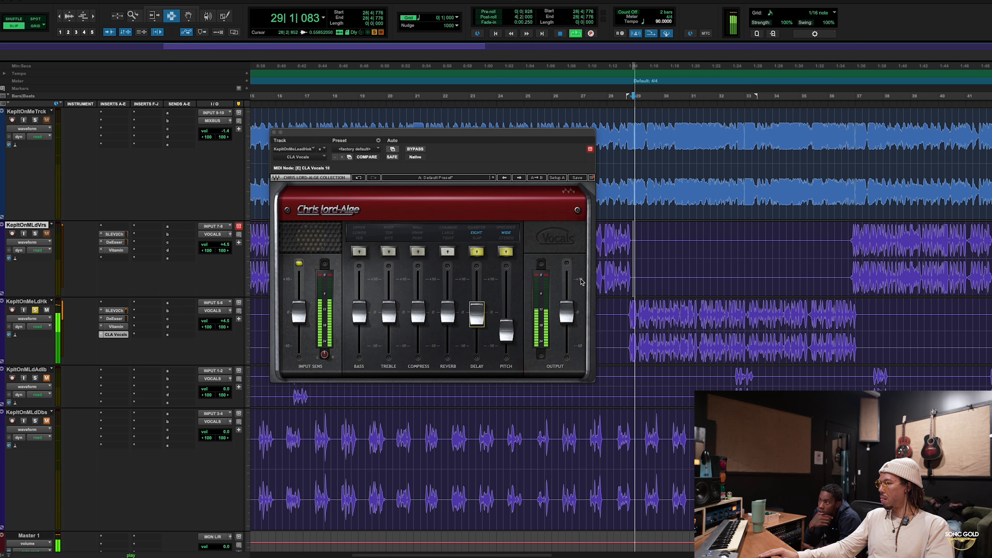
drag(476, 318, 475, 320)
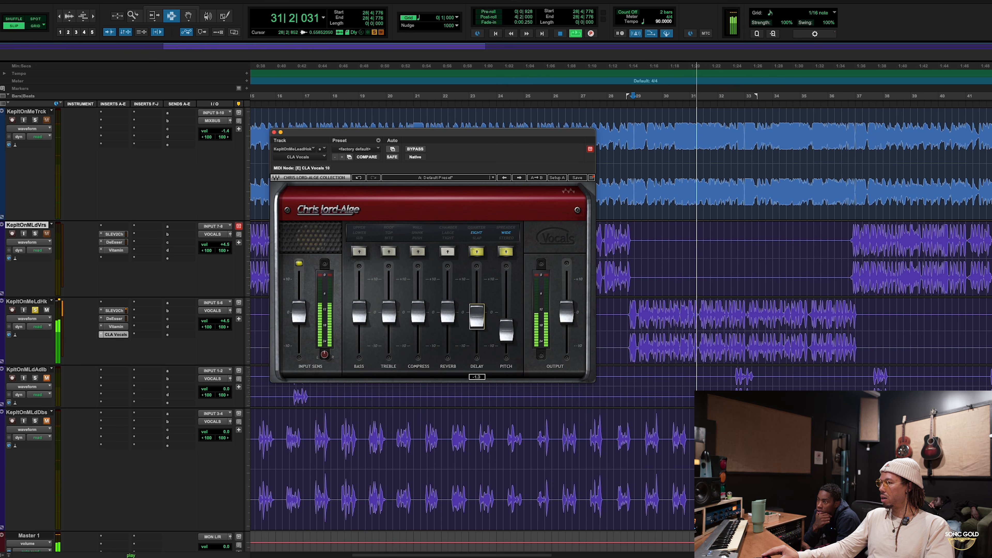
key(space)
click(274, 133)
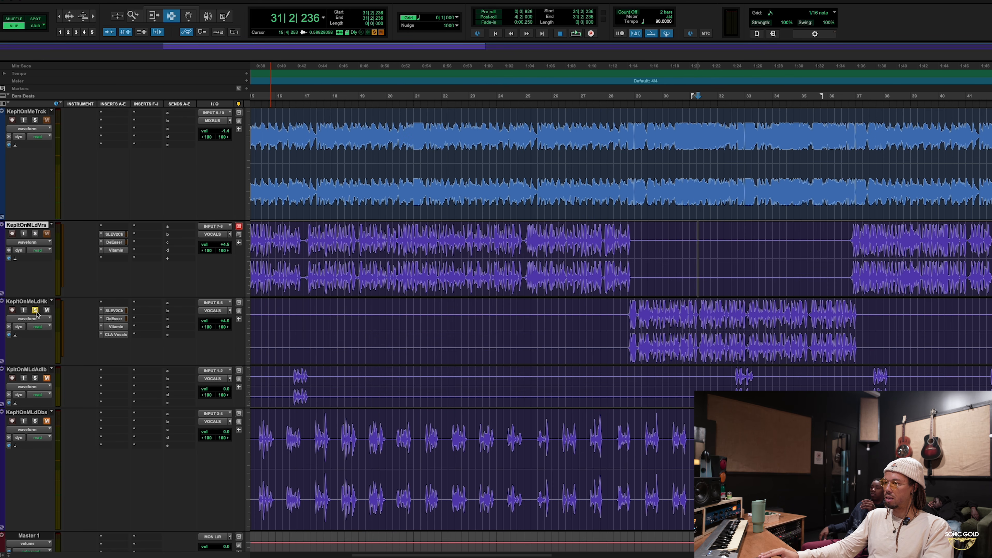
- Play from just before bar 28 with the hook unsoloed and reopen CLA Vocals to check its Delay level against the beat
click(596, 131)
key(space)
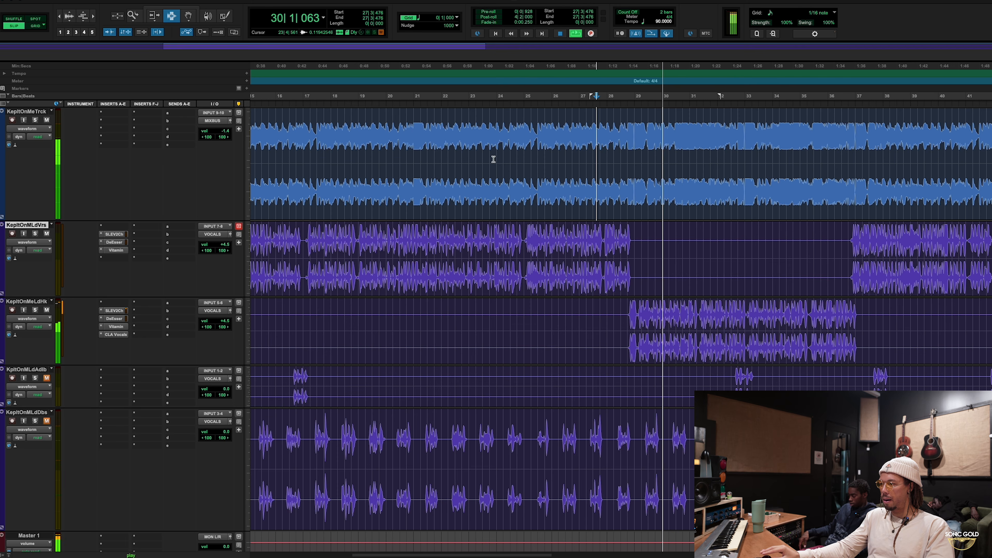
click(118, 334)
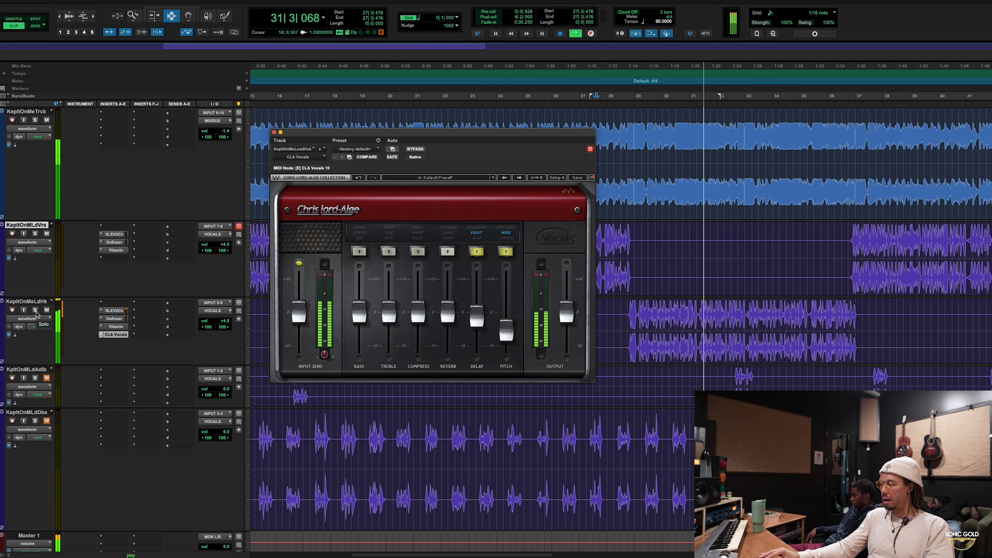
click(475, 321)
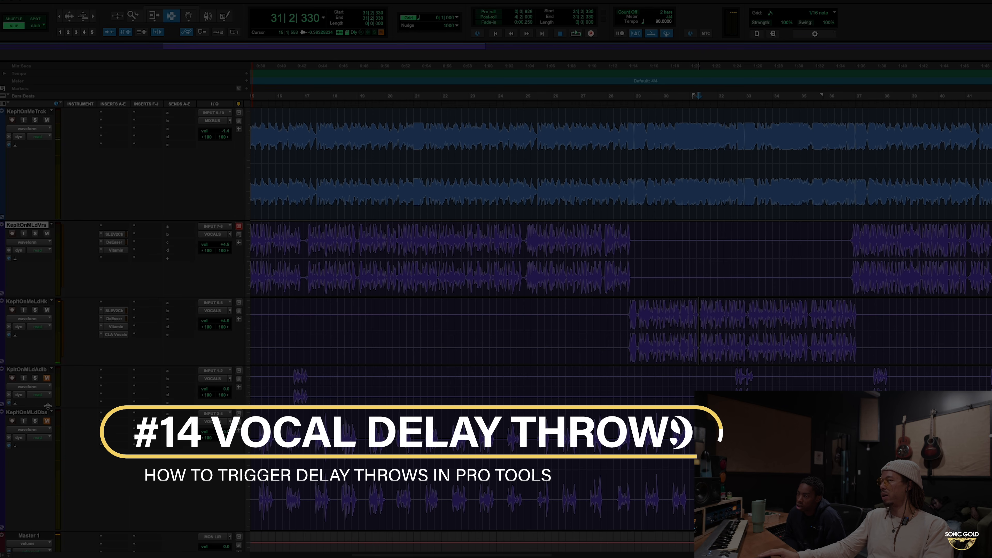
- Solo the lead hook track and add a send from it to the HDELAY track at a level of -4.9 dB
click(39, 369)
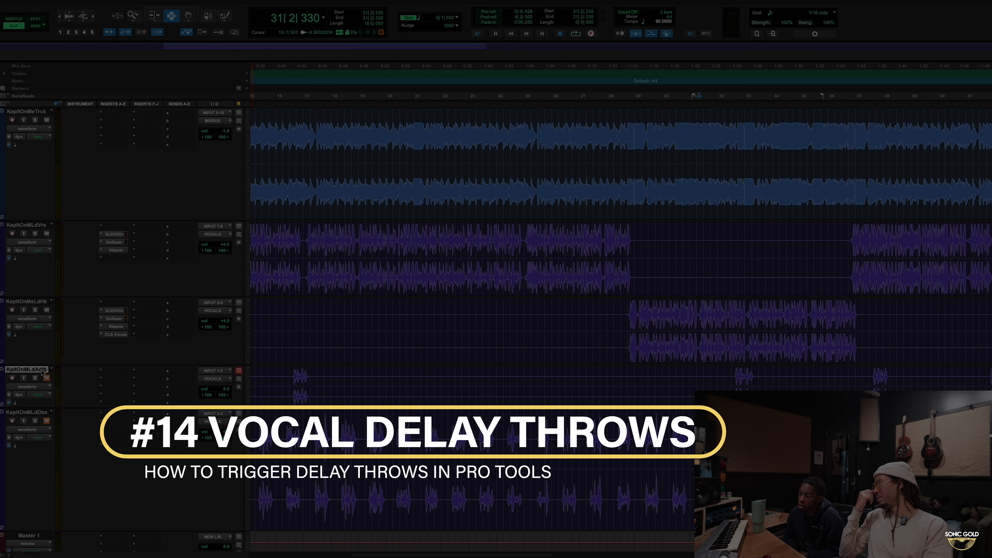
click(35, 309)
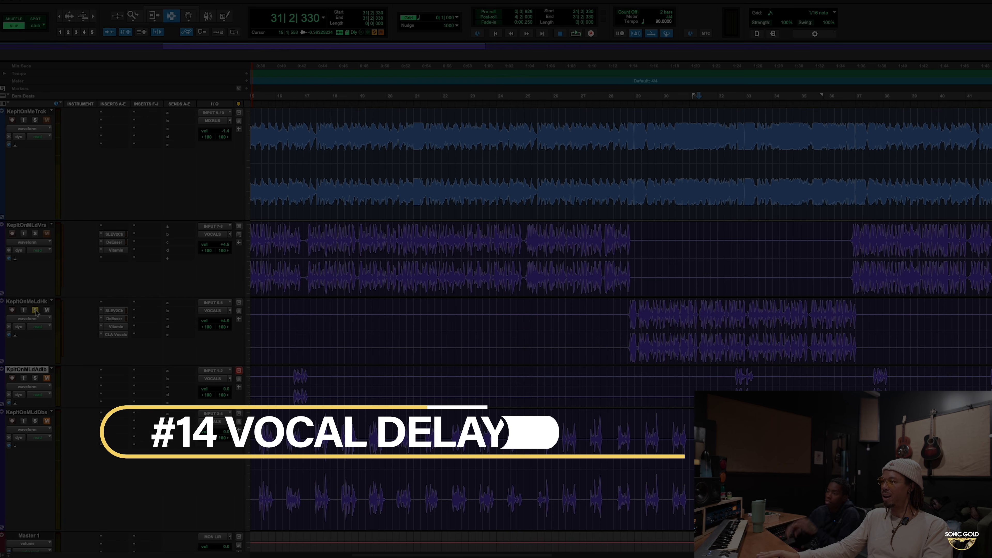
click(171, 318)
mouse_move(221, 351)
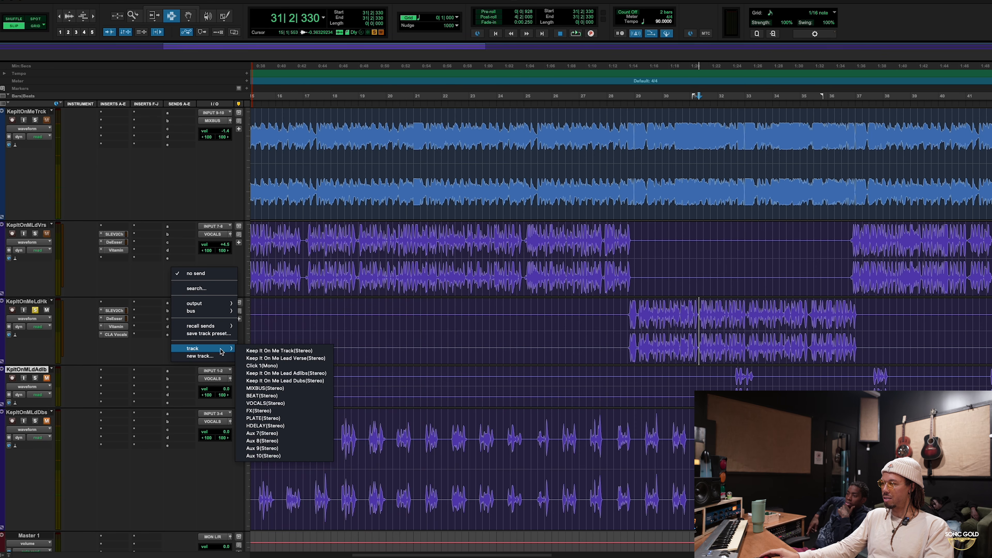
key(Down)
key(Down)
key(Down)
key(Down)
key(Down)
key(Down)
key(Down)
key(Down)
key(Down)
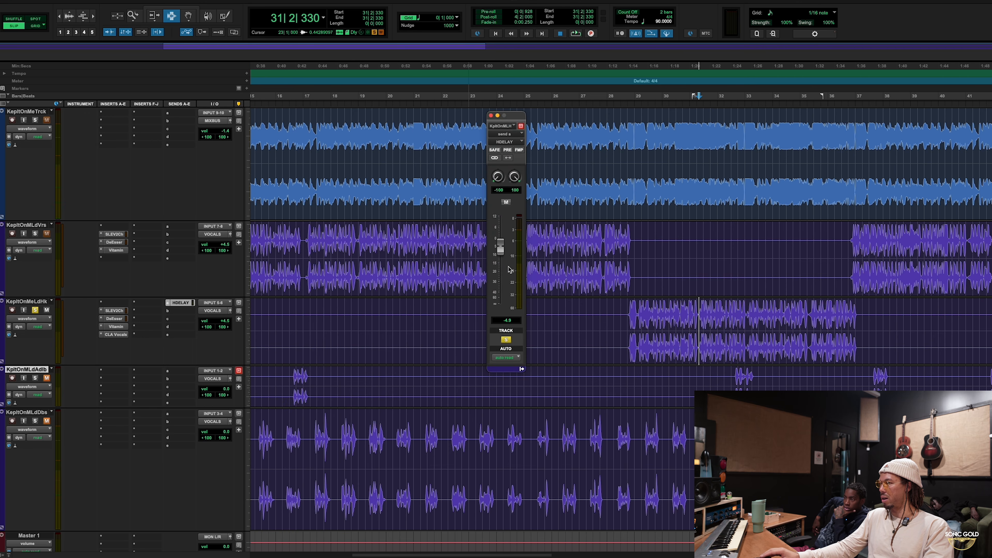
- Check the HDELAY track's H-Delay insert, then highlight the lead hook phrase running from bar 30 beat 4 to bar 31 beat 2
scroll(152, 454, down, 10)
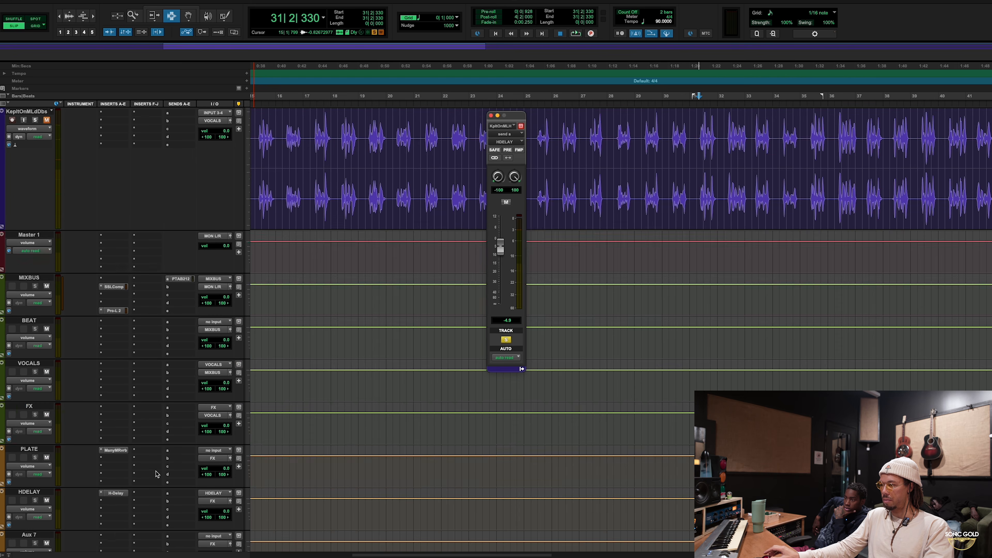
scroll(80, 451, up, 4)
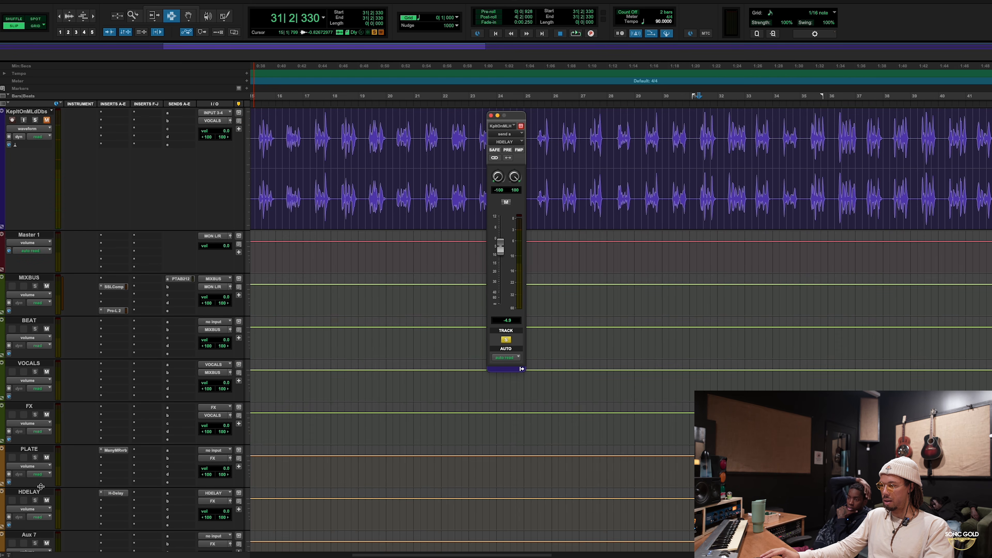
click(41, 486)
scroll(119, 485, up, 5)
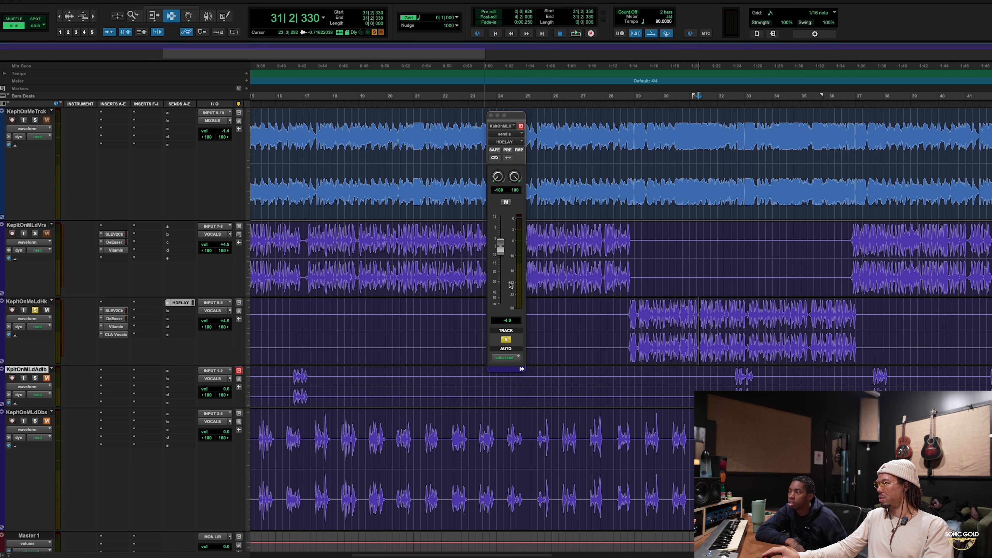
drag(680, 314, 718, 316)
key(t)
key(t)
click(681, 312)
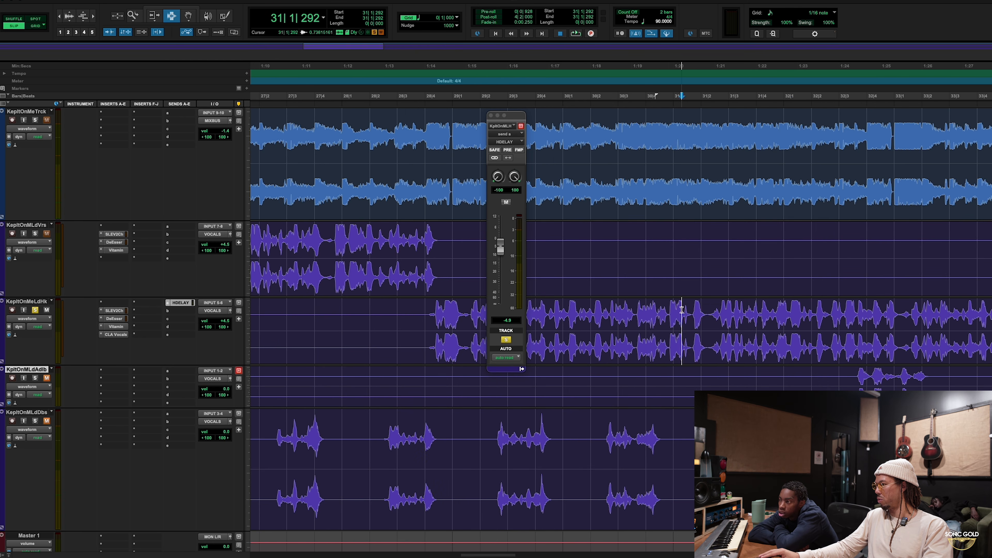
drag(651, 310, 710, 313)
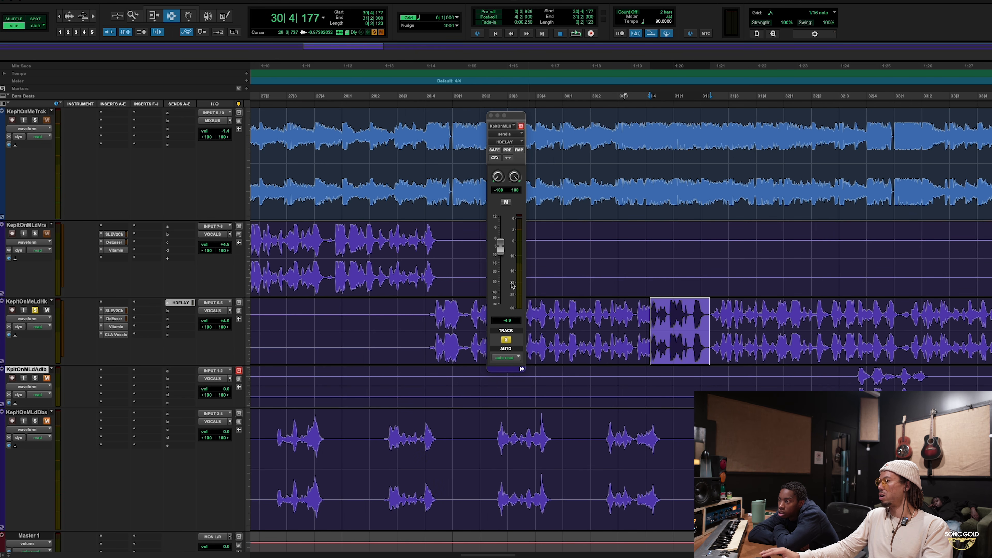
- Mute the lead hook's HDELAY send, set its automation mode to Touch, and show the send's mute automation lane below the track
click(550, 326)
click(503, 359)
click(510, 365)
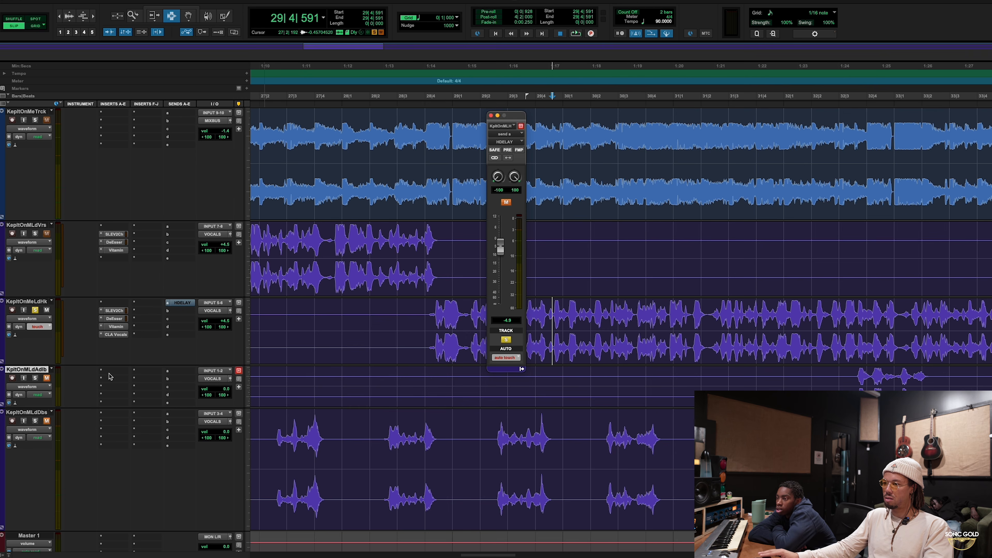
click(2, 364)
click(34, 372)
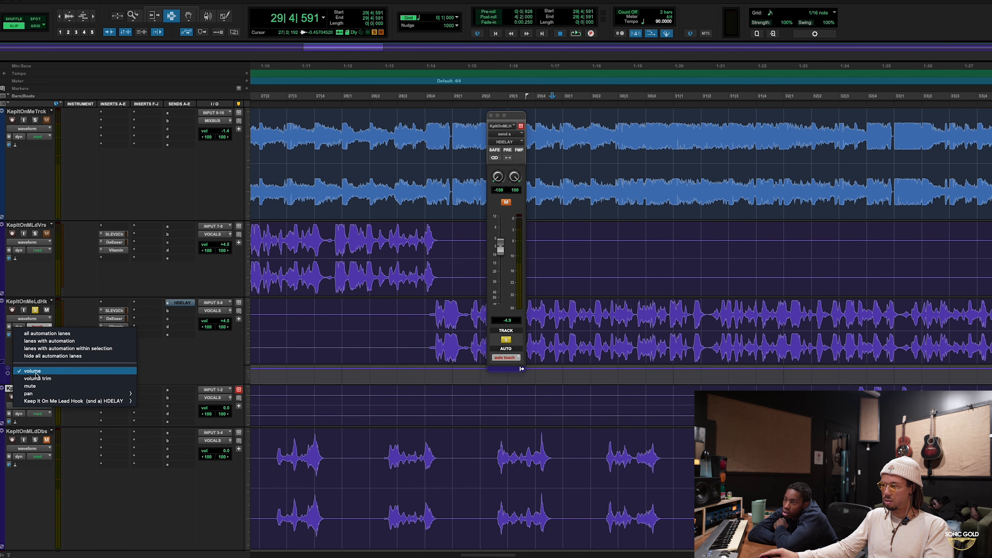
click(152, 418)
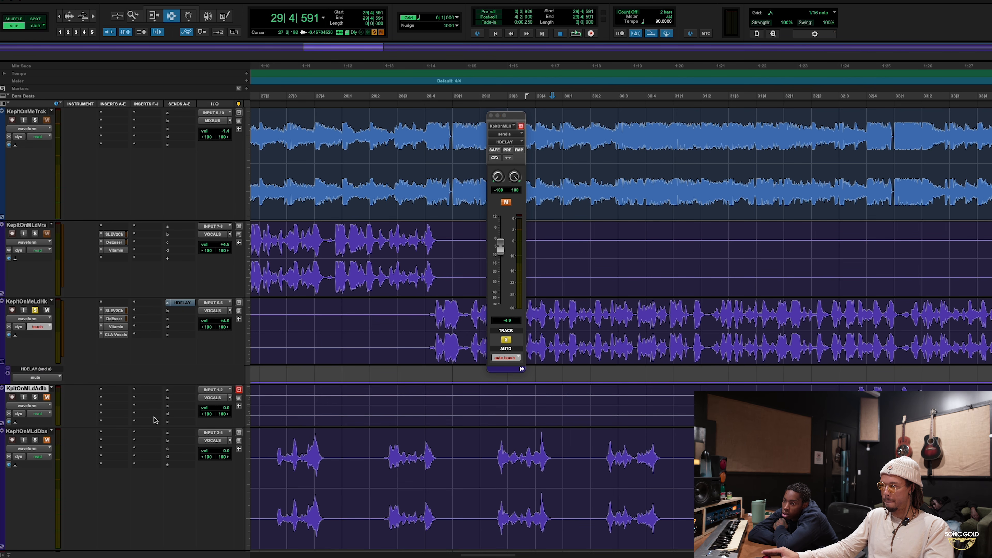
- Unsolo the lead hook, play from bar 30, and record a delay throw by briefly unmuting the HDELAY send just after bar 31
key(space)
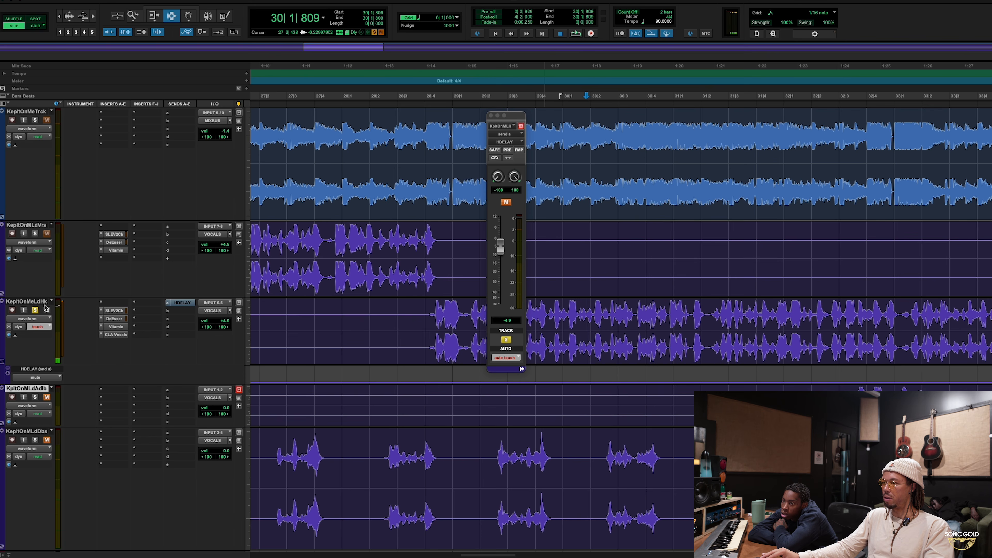
click(35, 310)
key(space)
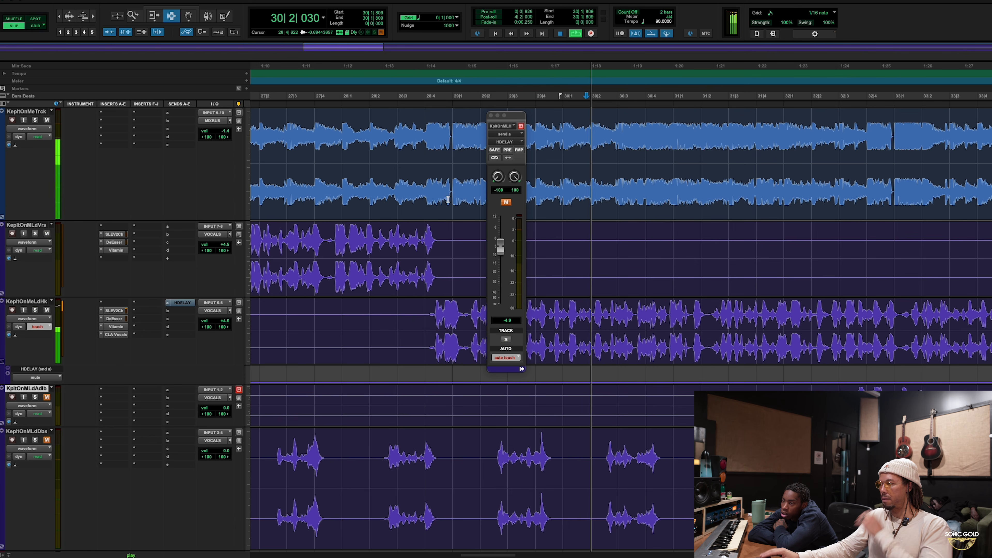
click(506, 203)
click(507, 203)
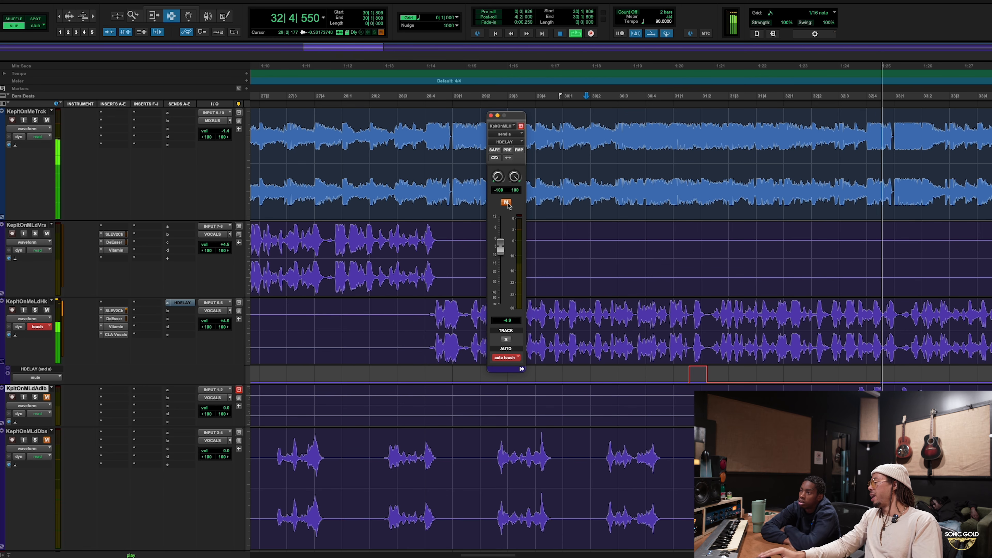
- Record a second HDELAY send throw at the start of bar 35, stop playback, and return the automation mode to Read
key(r)
key(r)
key(t)
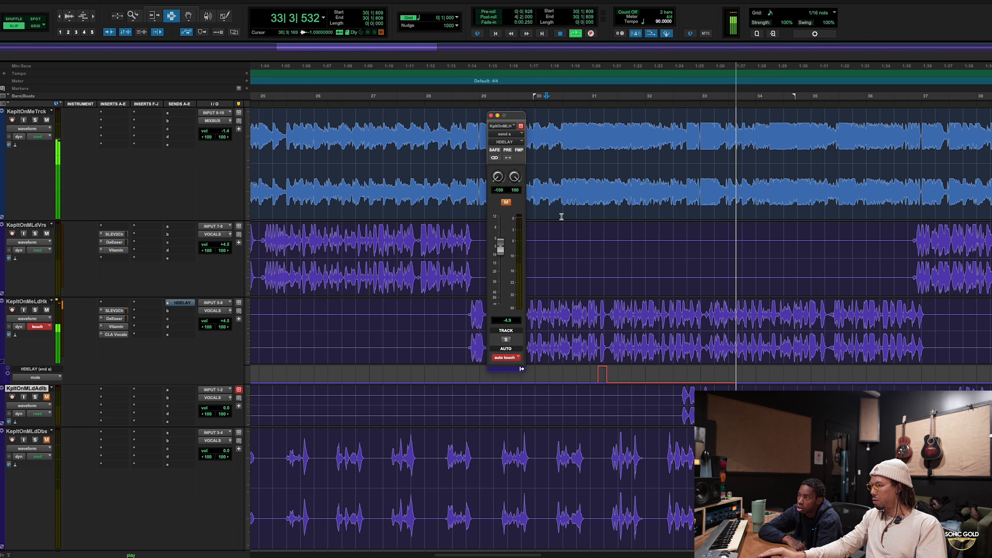
click(507, 203)
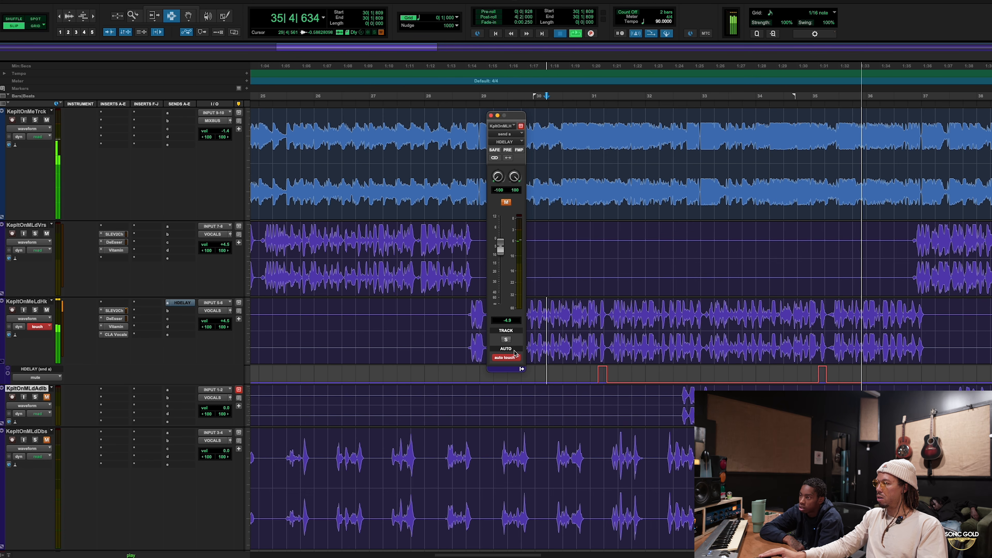
key(space)
click(512, 359)
click(519, 353)
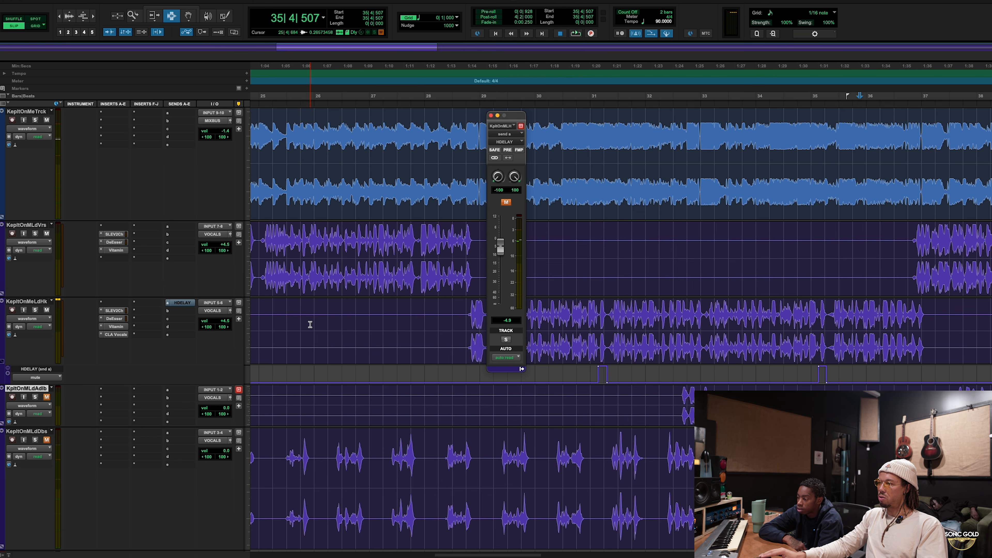
- Solo the lead hook and play from bar 31 to hear the automated delay throw
click(591, 315)
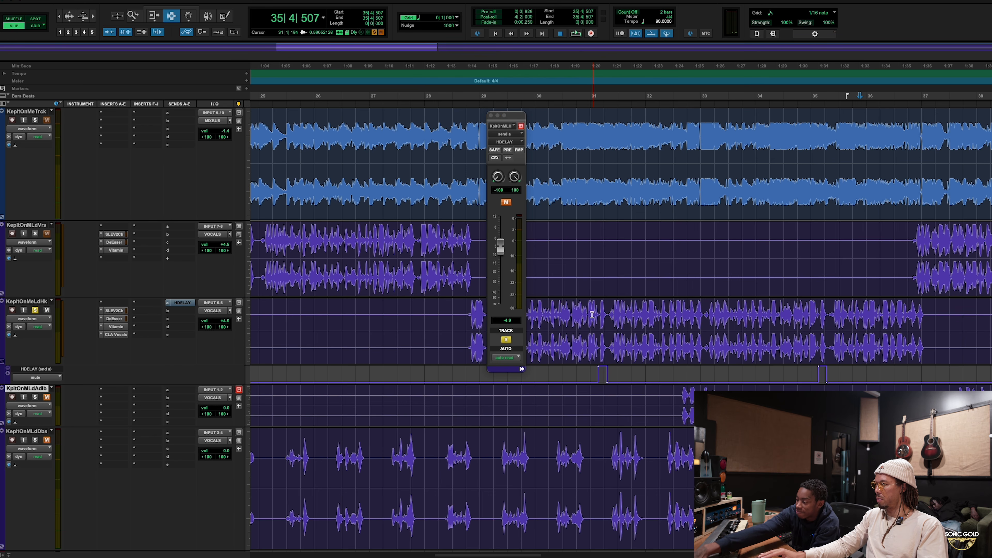
scroll(598, 329, down, 15)
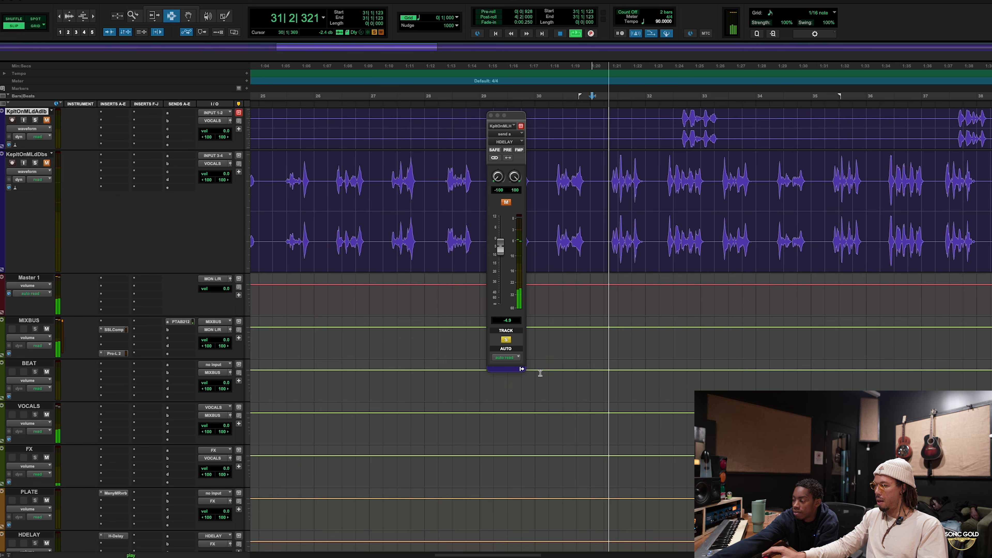
key(space)
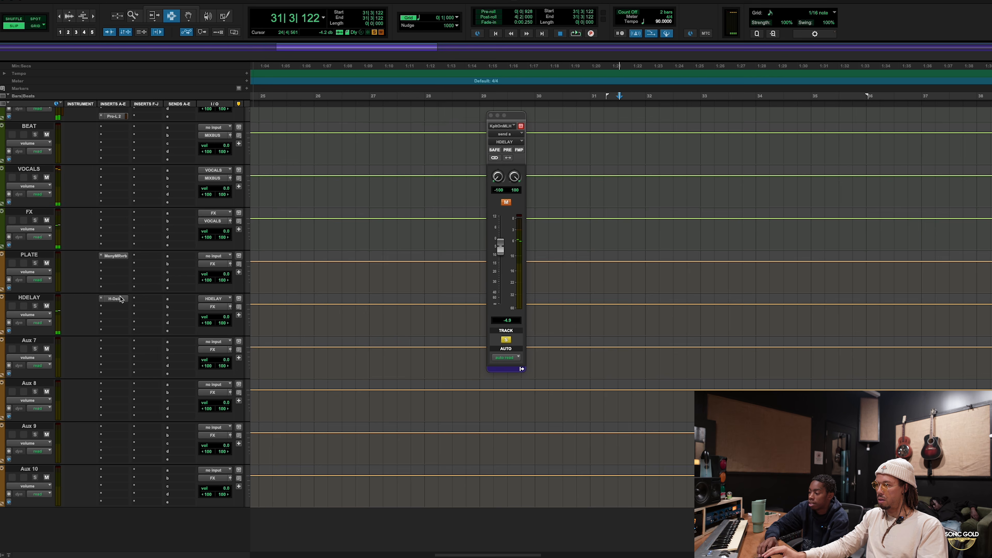
- Open H-Delay on the HDELAY track, set its delay time to a straight 1/8 note, and play the hook briefly
click(114, 298)
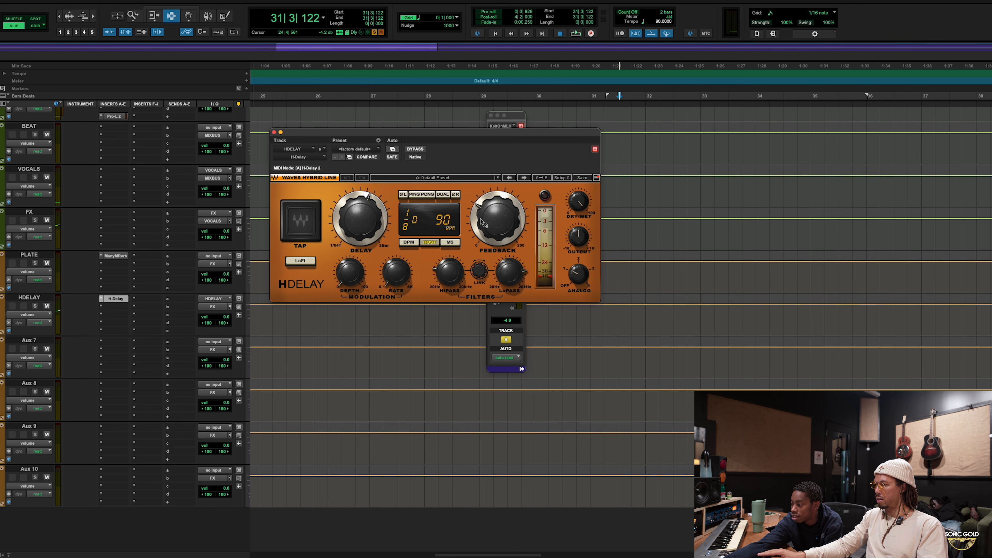
drag(352, 225, 352, 236)
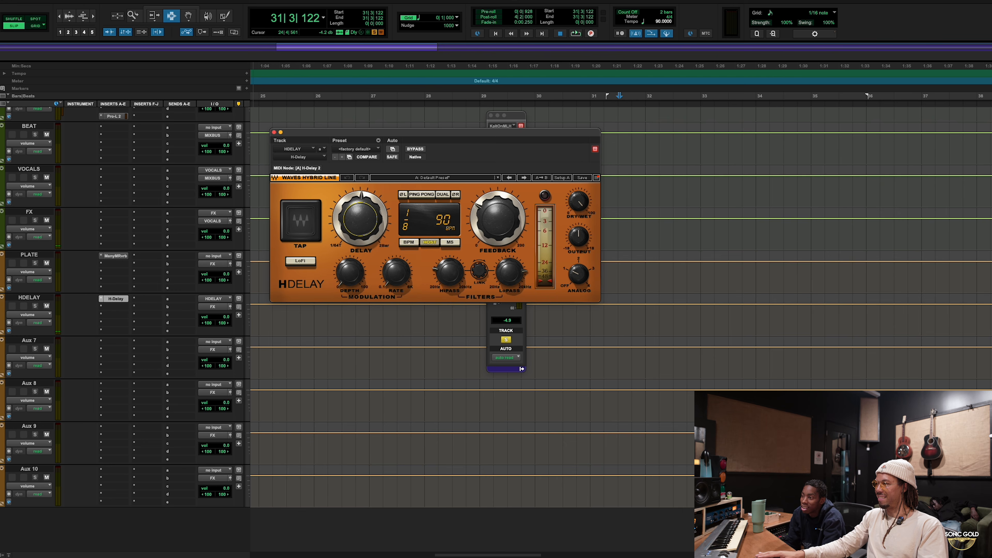
key(space)
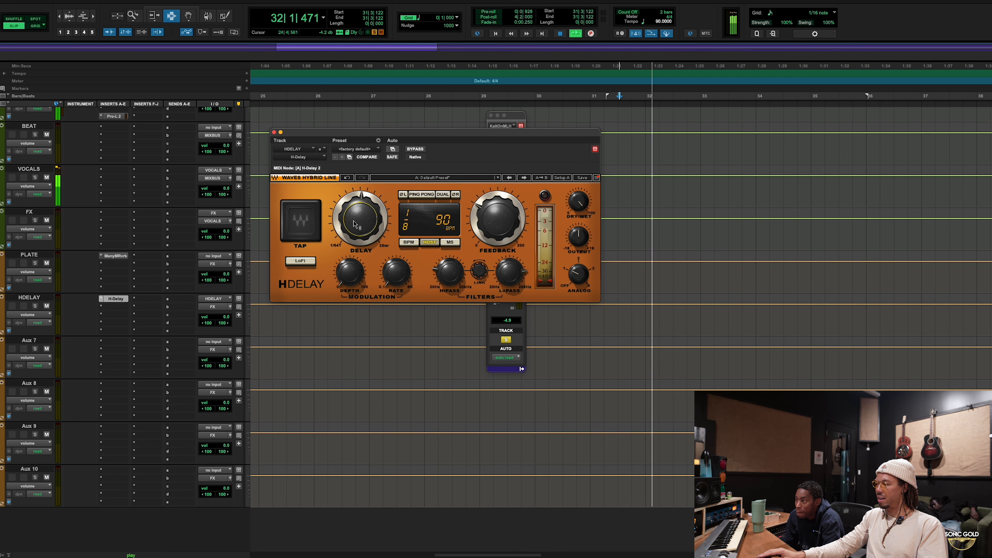
key(space)
scroll(567, 343, up, 10)
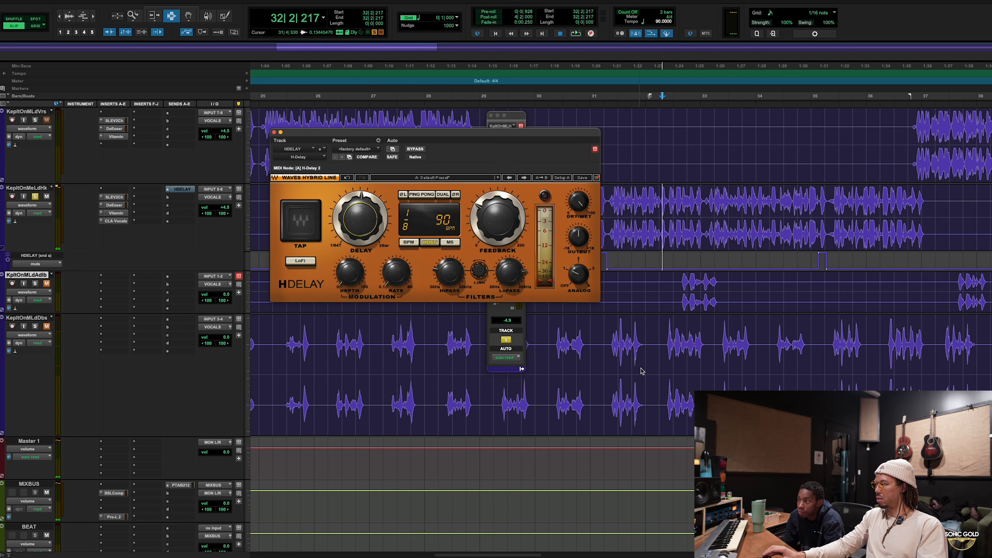
- Play the hook from around bar 31, switch H-Delay to Ping Pong mode and adjust its HiPass filter
scroll(644, 368, left, 2)
click(632, 209)
key(space)
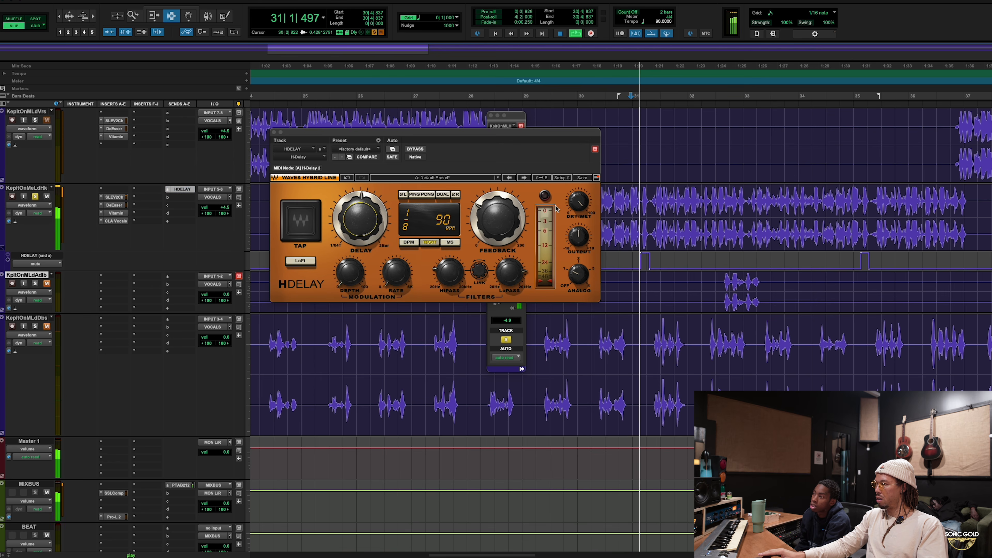
key(space)
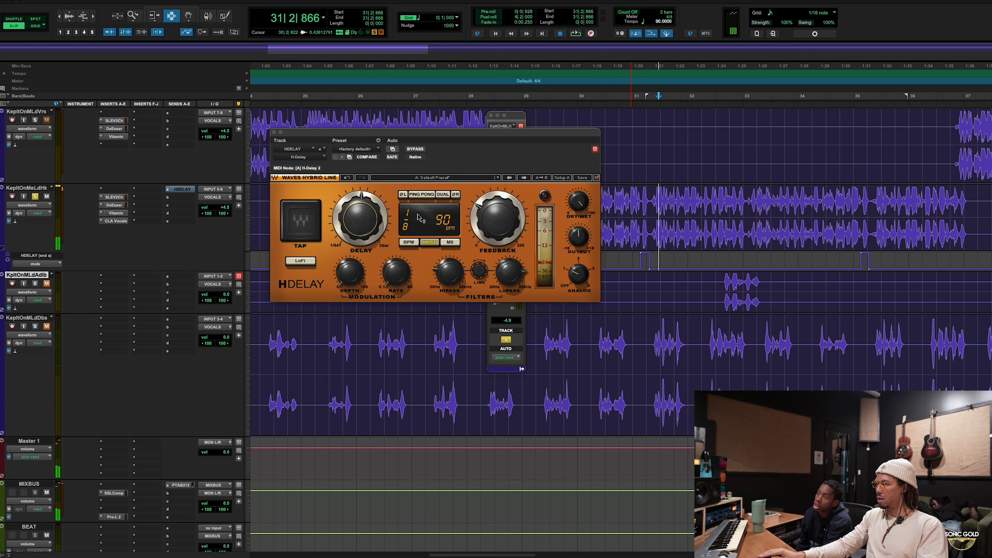
click(513, 267)
key(space)
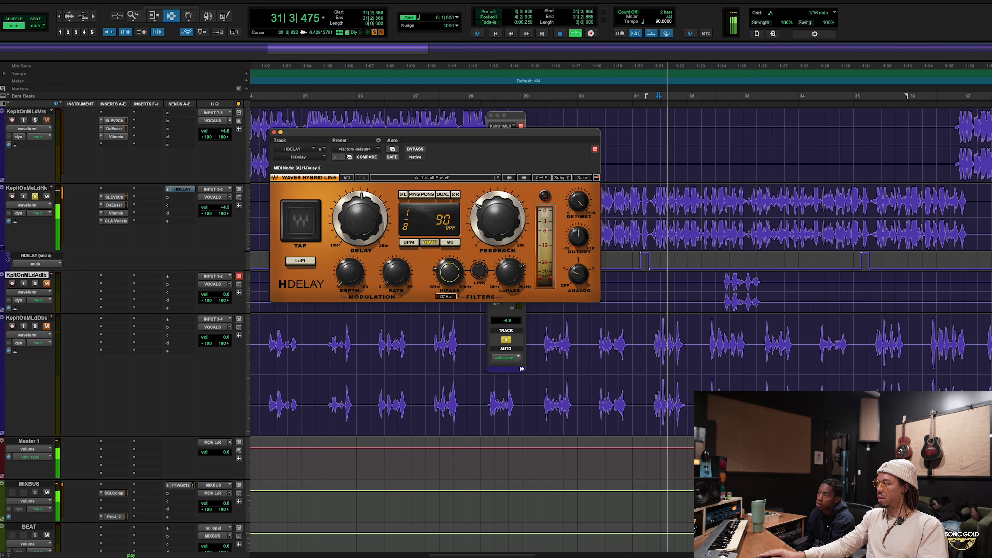
click(421, 194)
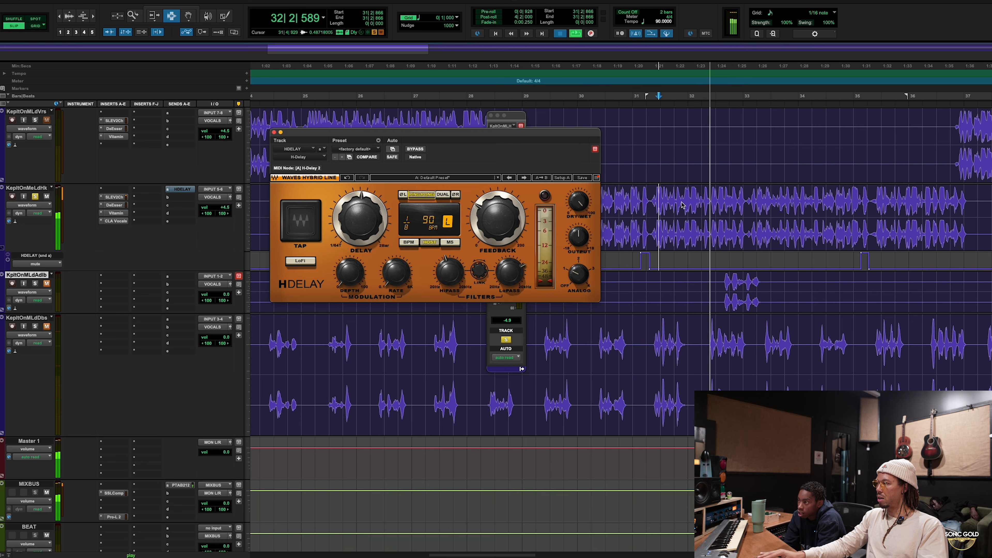
click(448, 271)
key(space)
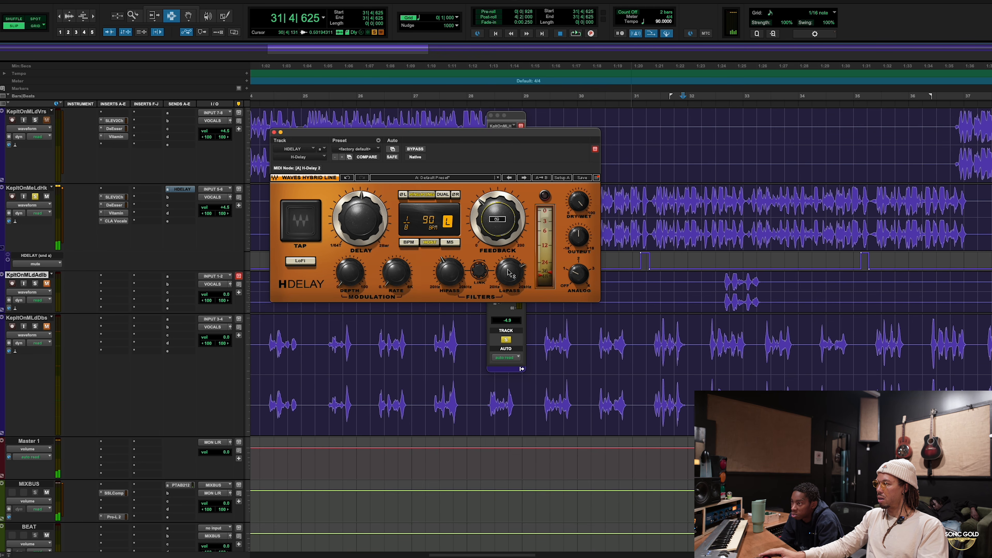
- Replay the hook from just before bar 31 and fine-tune H-Delay's LoPass and HiPass filters on the echoes
click(623, 218)
key(space)
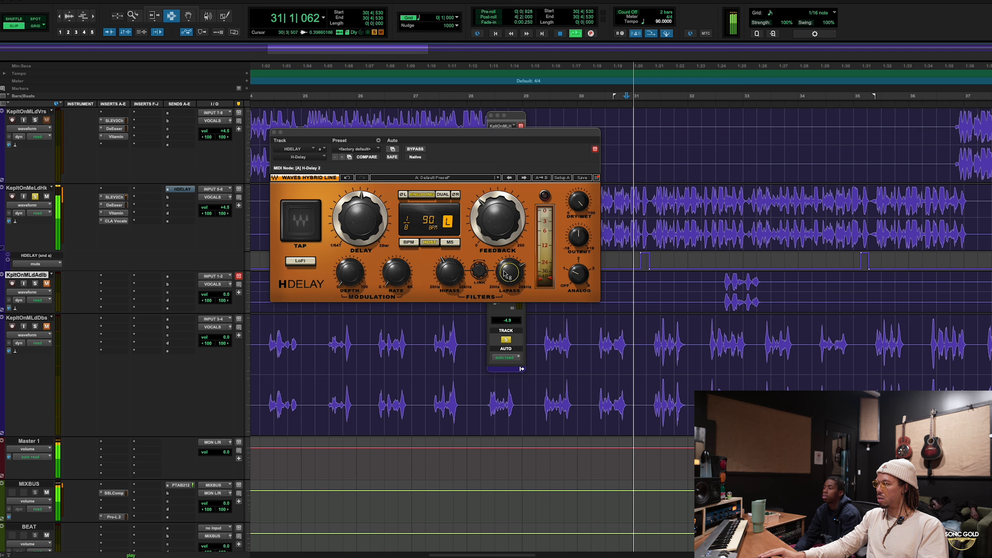
drag(509, 273, 509, 270)
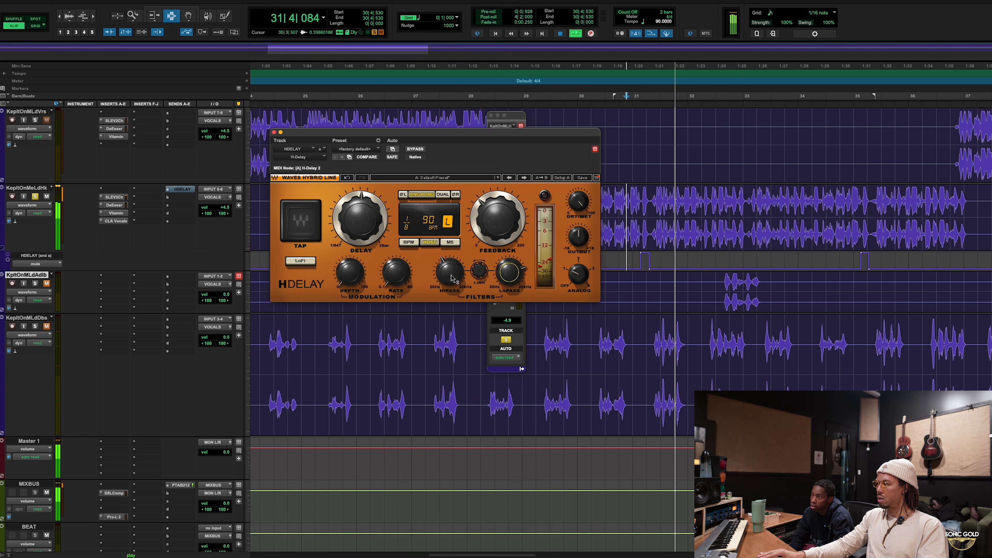
drag(450, 272, 450, 264)
key(space)
key(space)
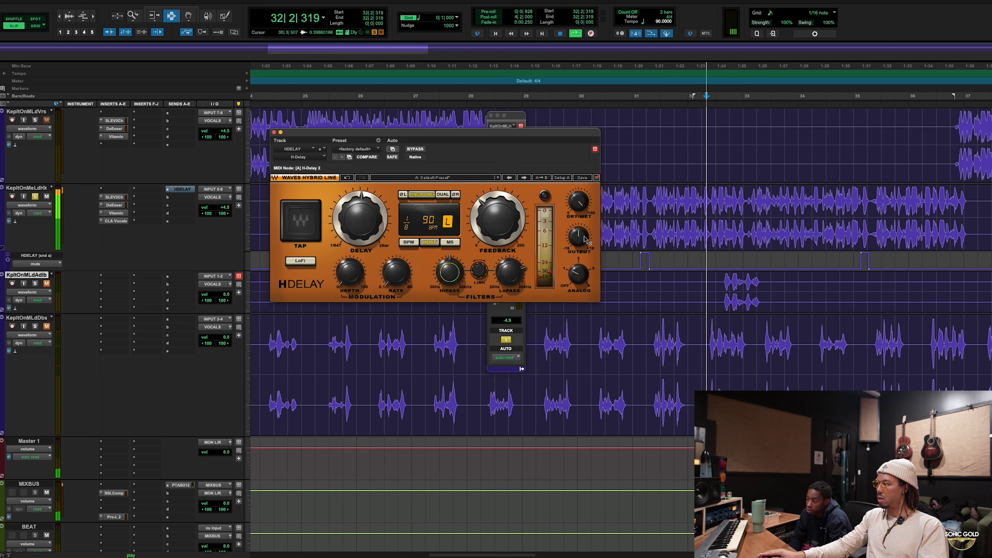
key(space)
click(626, 219)
key(space)
drag(512, 268, 511, 267)
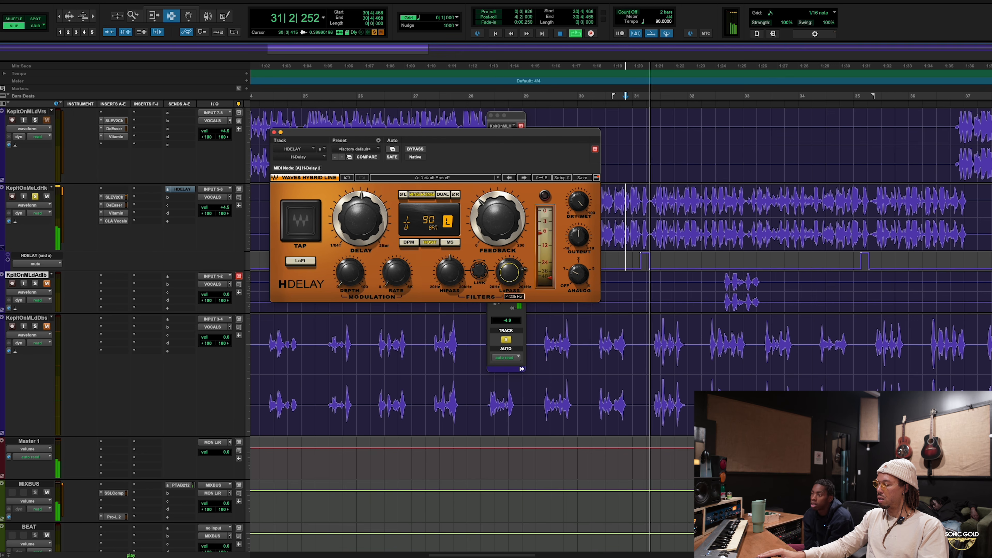
key(space)
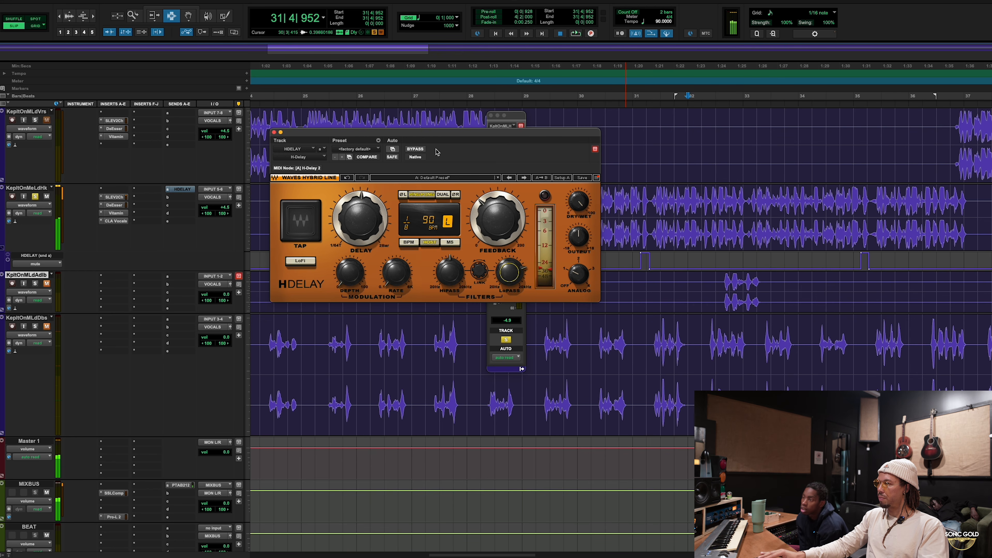
- Close H-Delay, raise the lead hook's HDELAY send to -3.6 dB, and add a send from the HDELAY track to PLATE
click(274, 132)
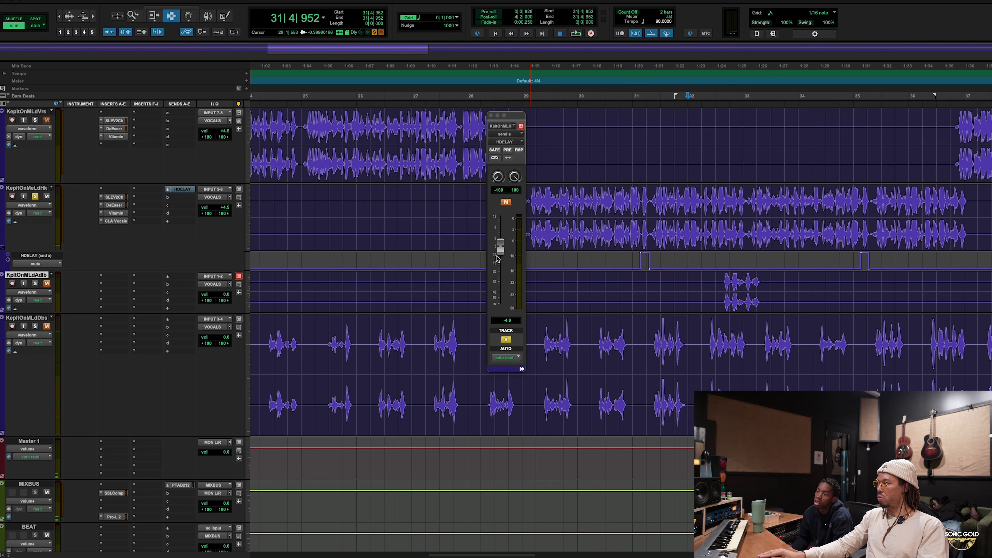
scroll(381, 317, down, 5)
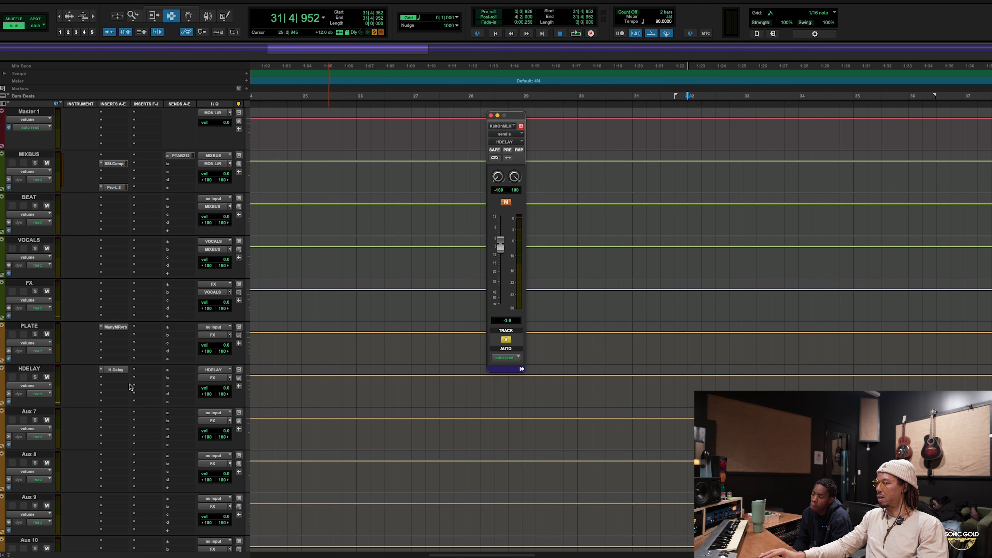
click(174, 376)
mouse_move(207, 415)
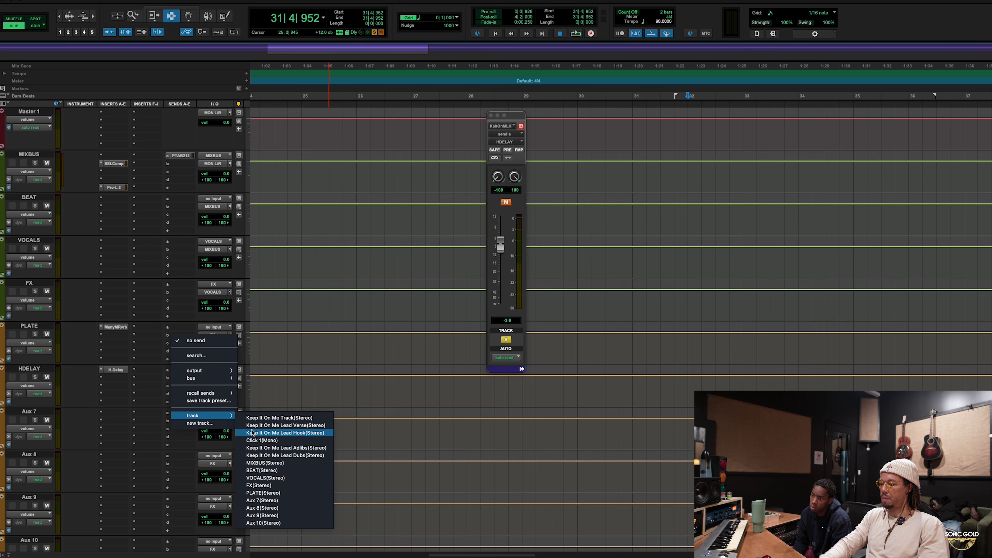
key(p)
key(Return)
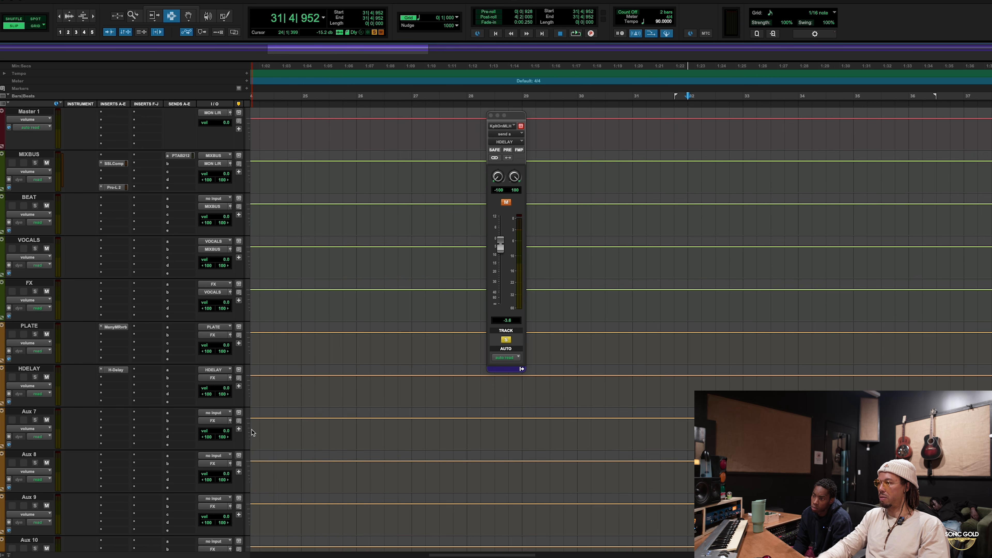
- Play the soloed hook from bar 30 and set the HDELAY track's send to PLATE at -0.1 dB by ear
scroll(453, 369, up, 5)
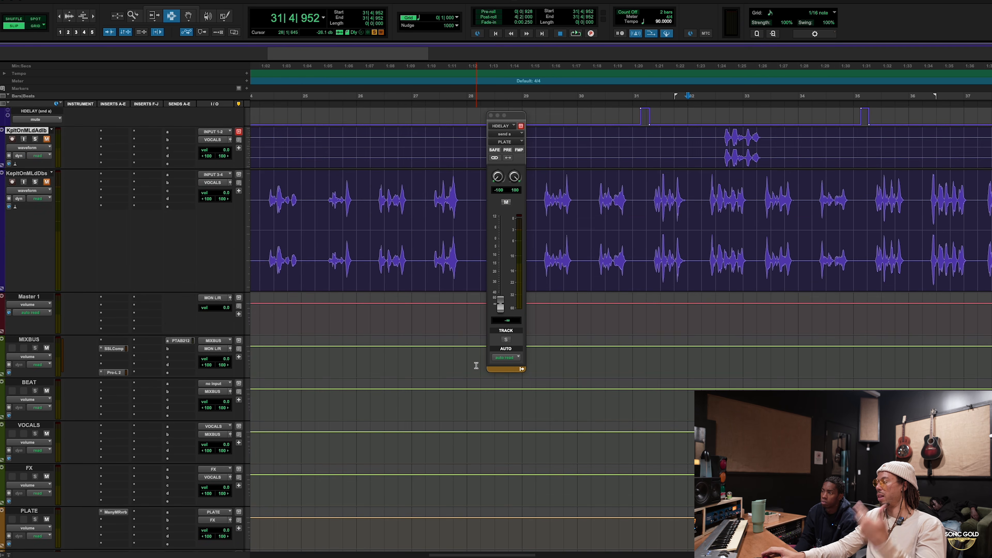
scroll(477, 365, down, 1)
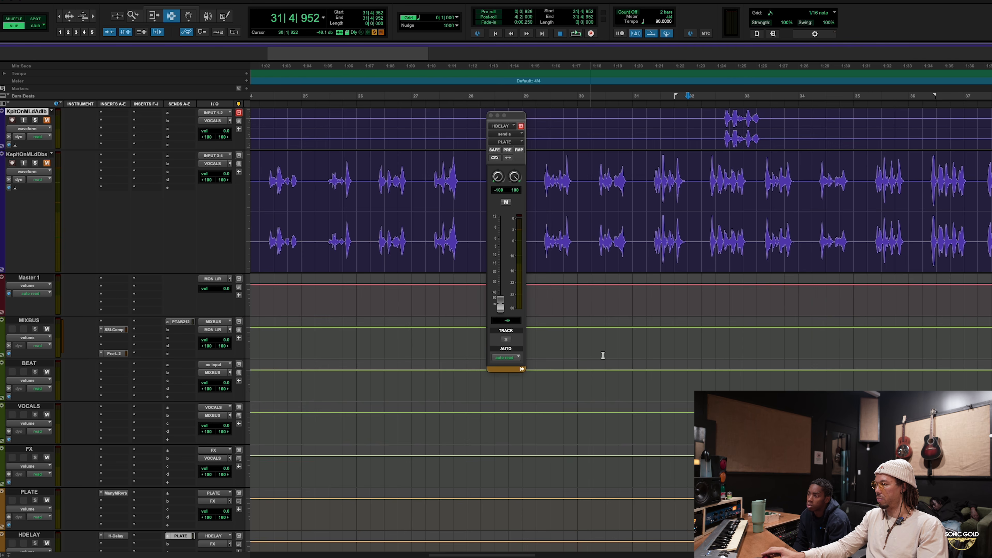
scroll(603, 356, up, 10)
click(625, 335)
key(space)
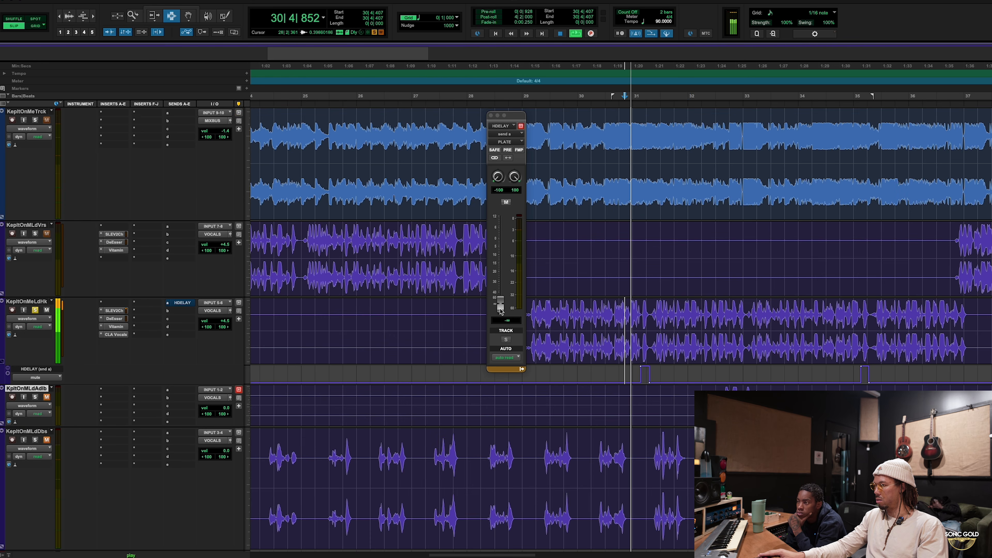
drag(501, 306, 503, 241)
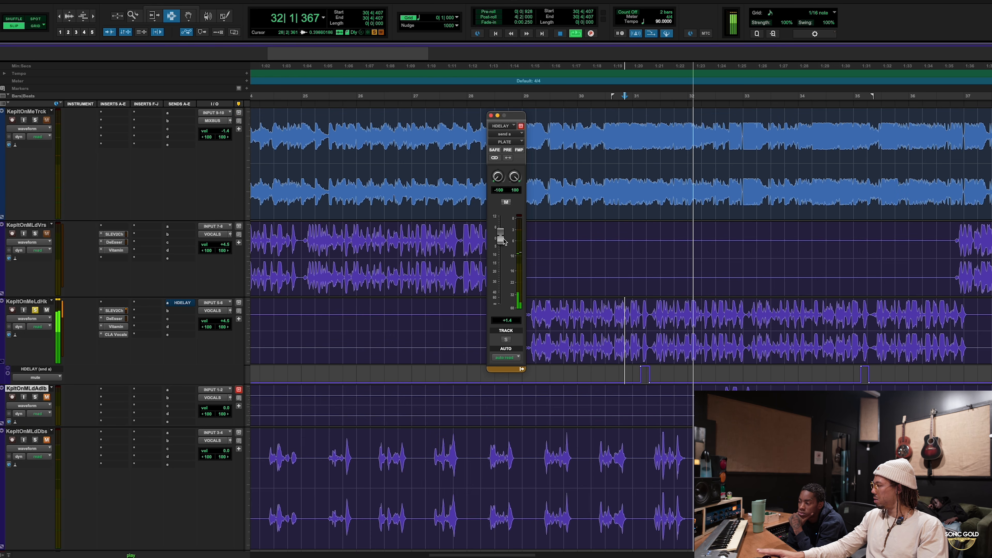
key(space)
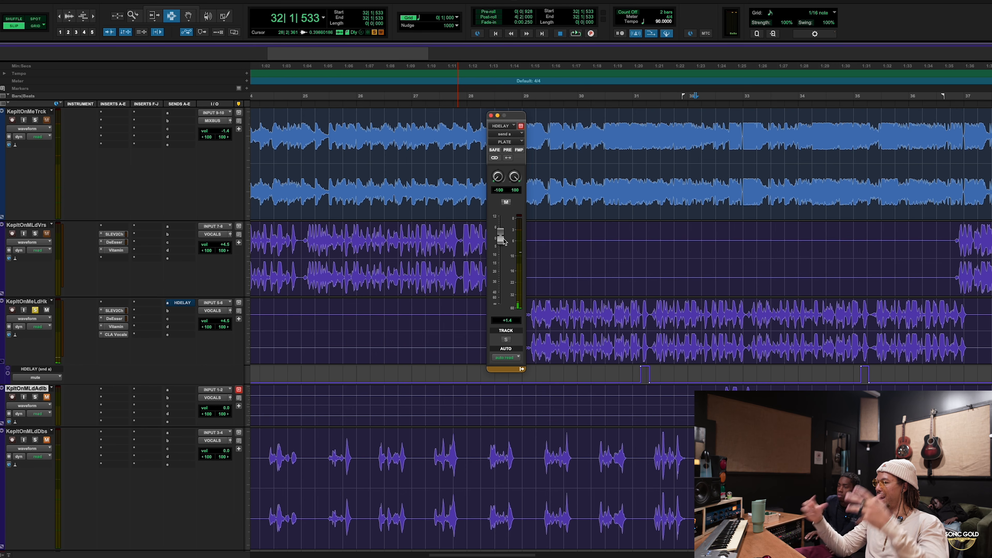
key(space)
key(space)
click(619, 312)
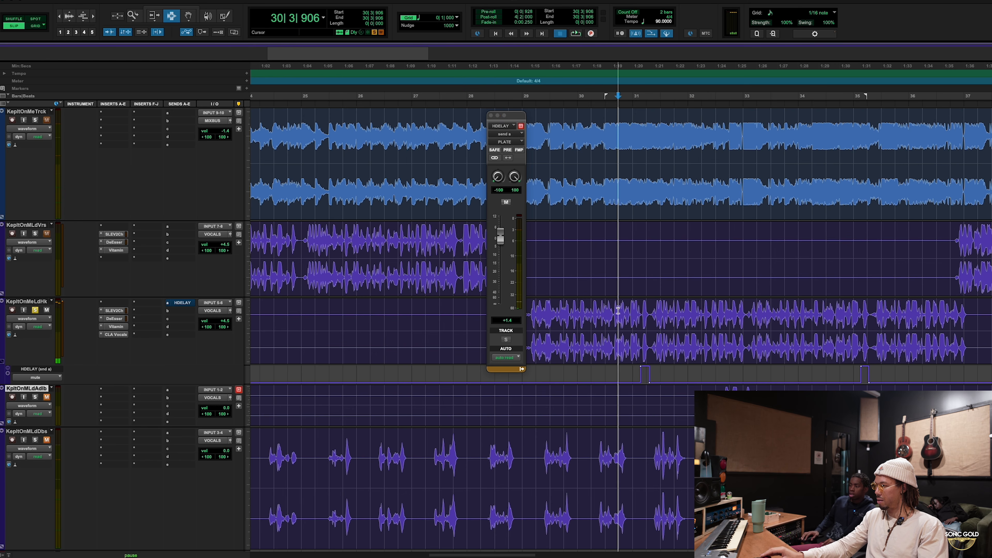
key(space)
drag(501, 238, 501, 245)
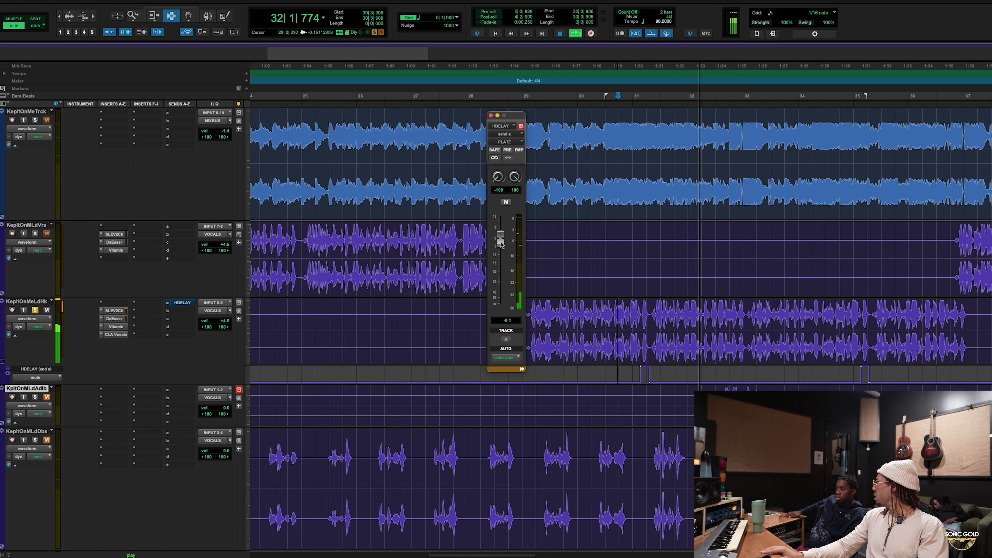
key(space)
click(491, 116)
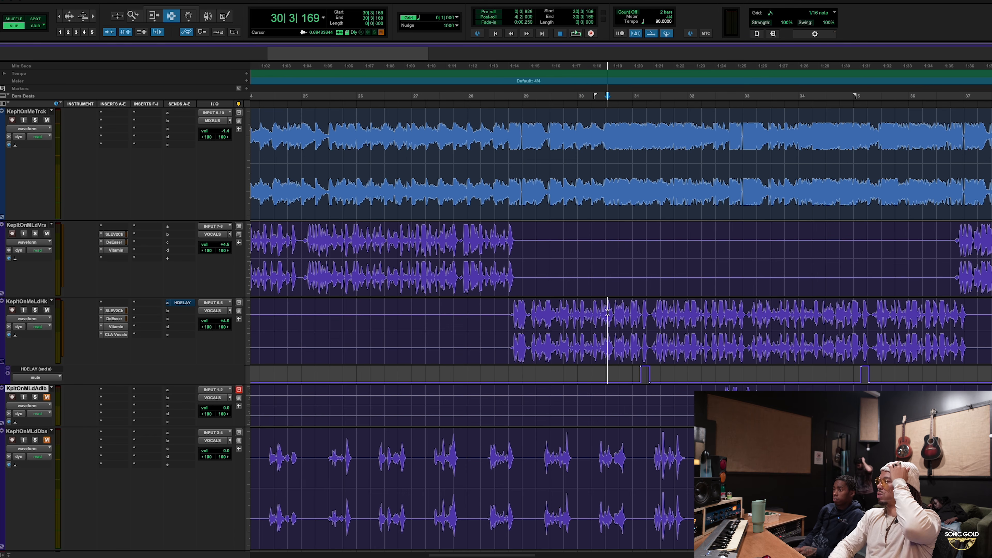
- Play the hook with the full mix from bar 28 and raise its HDELAY send to -2.5 dB
key(space)
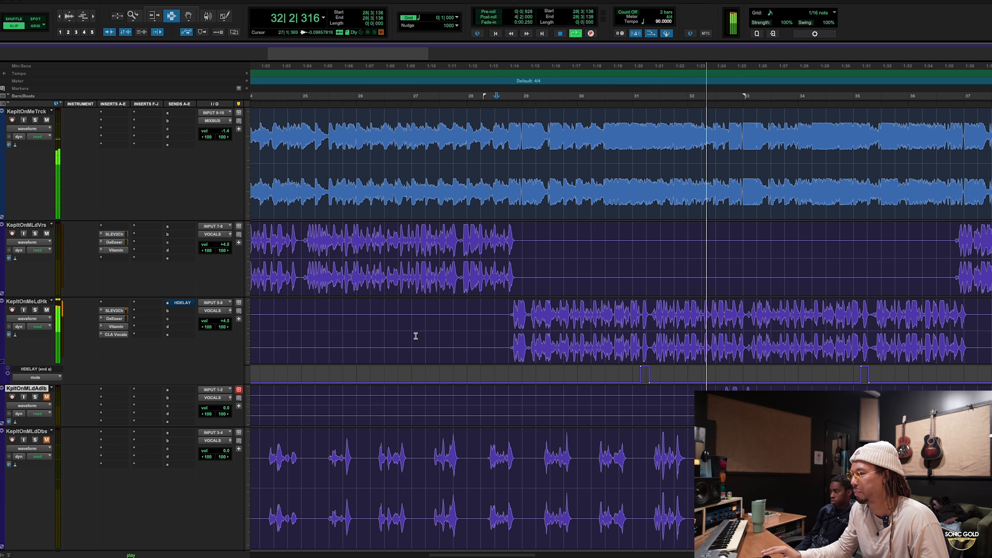
click(181, 303)
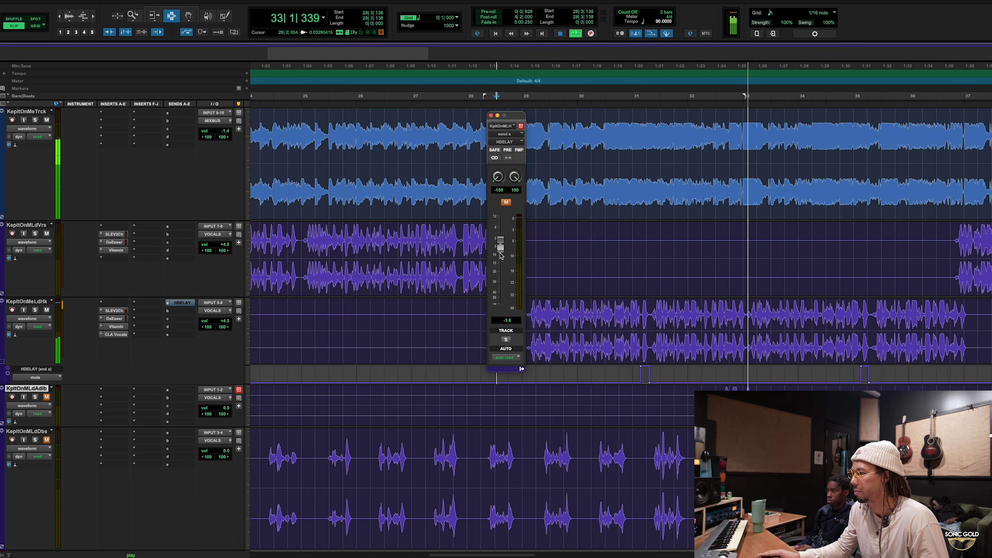
drag(501, 248, 501, 245)
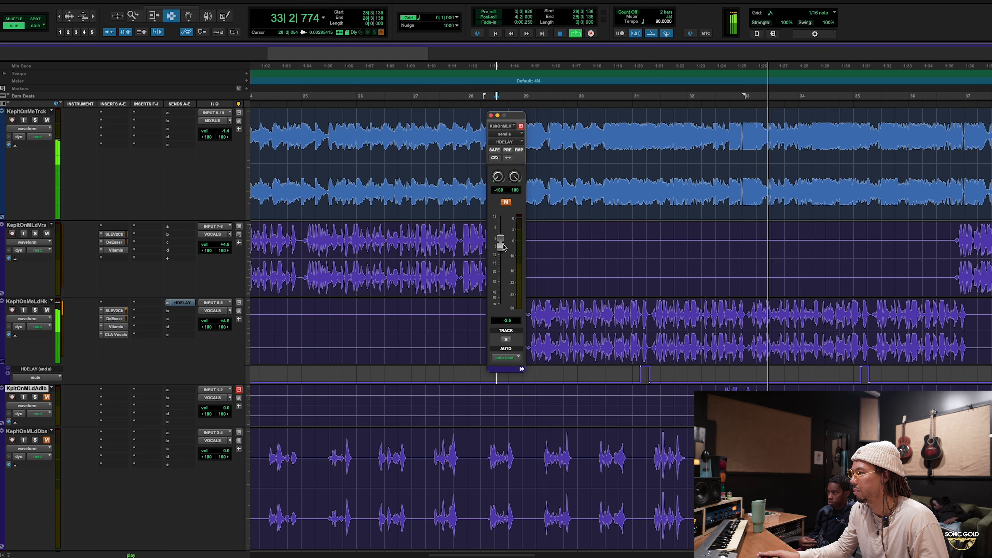
click(491, 116)
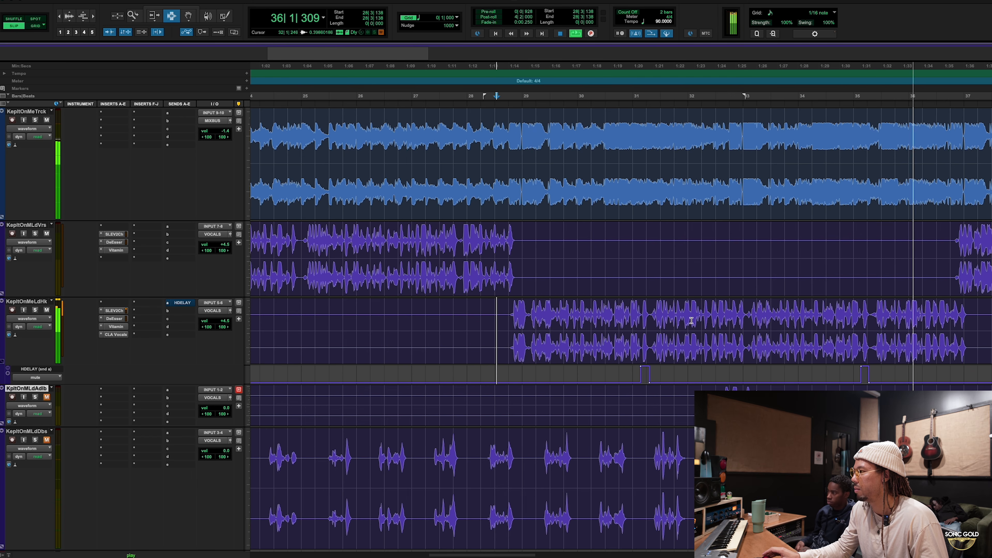
scroll(693, 330, right, 3)
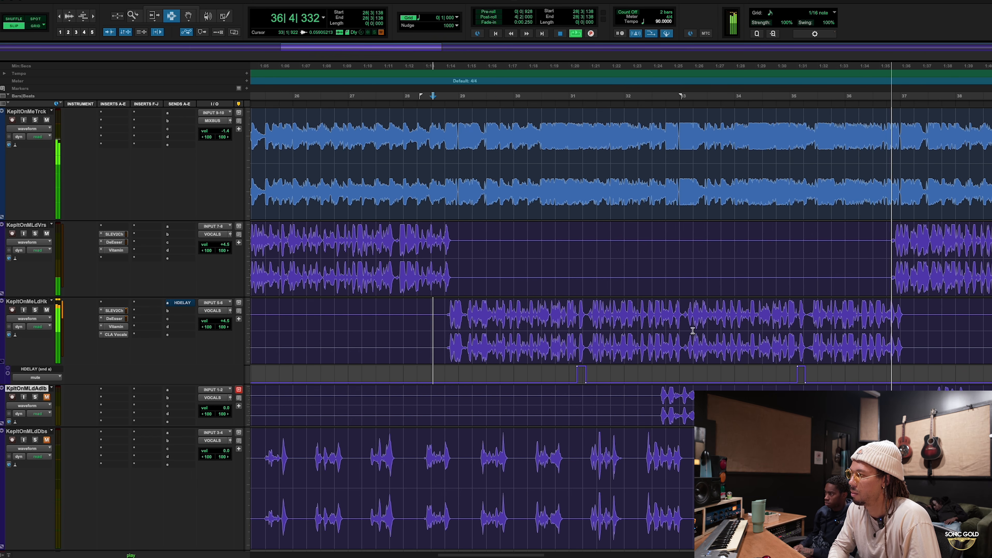
key(space)
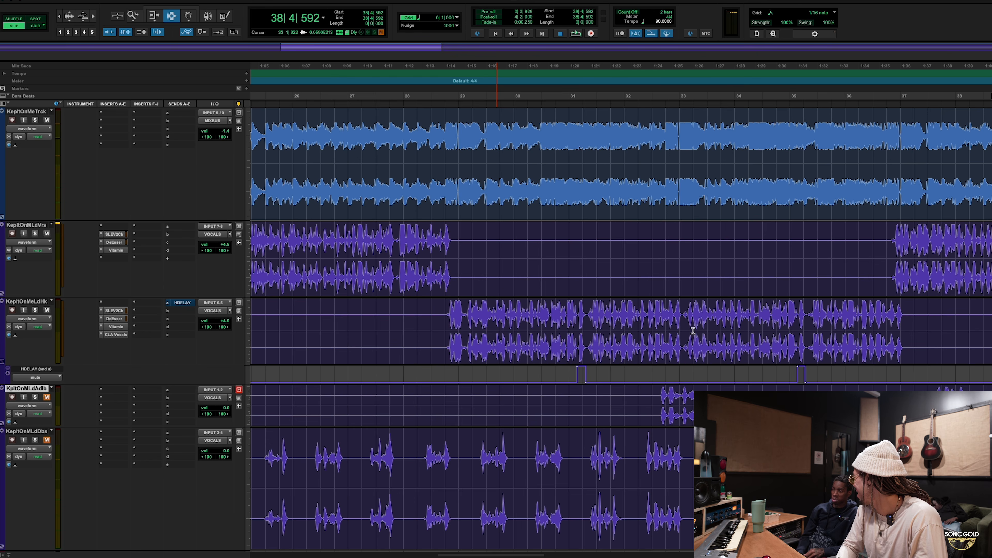
- Zoom out the timeline and place the playback position at the start of the verse at bar 13
scroll(566, 347, down, 3)
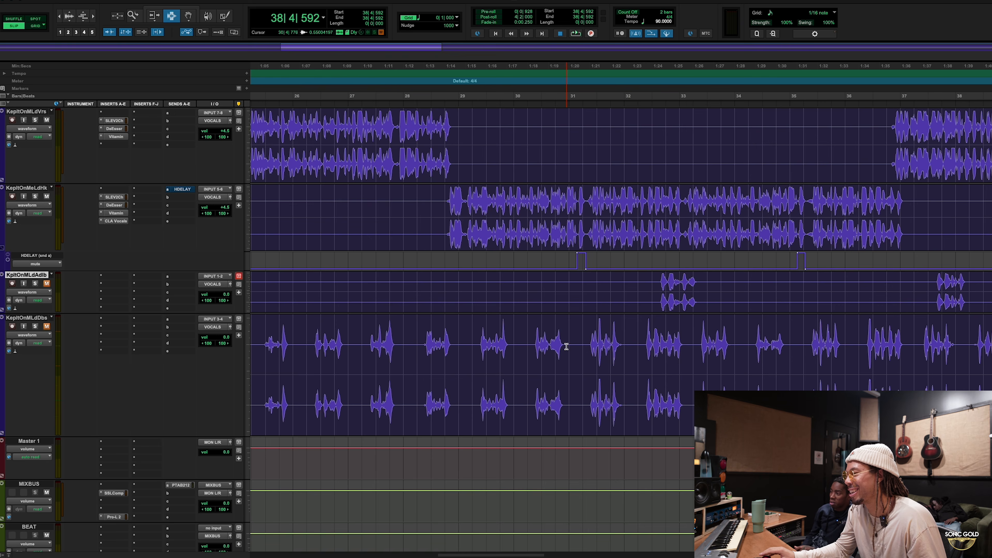
key(r)
scroll(349, 286, down, 3)
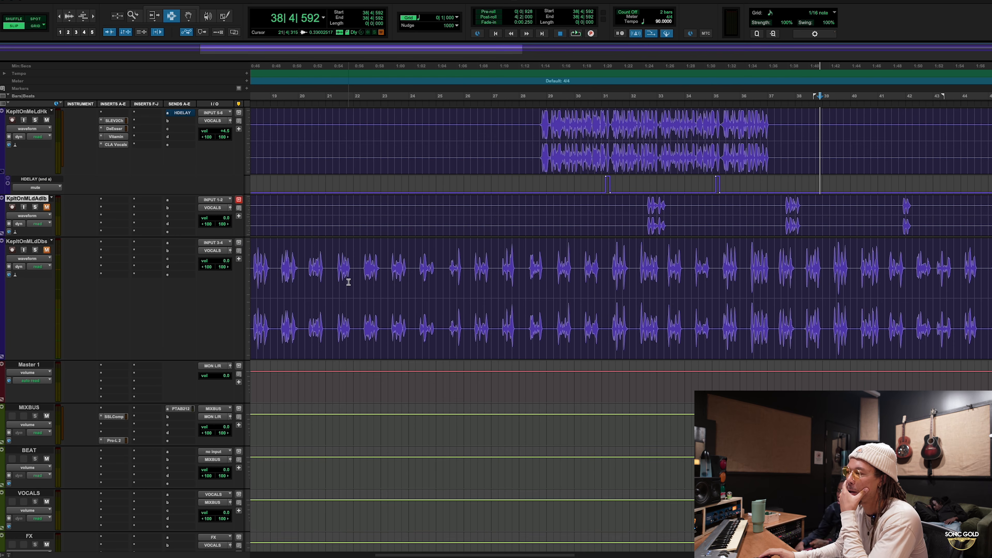
scroll(349, 281, up, 6)
scroll(349, 281, down, 3)
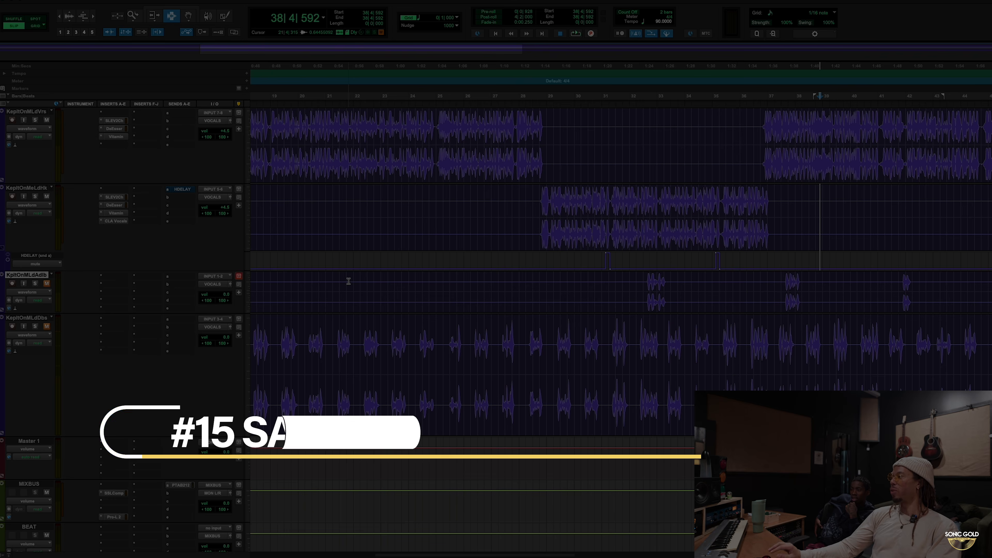
scroll(349, 280, up, 3)
scroll(349, 280, left, 10)
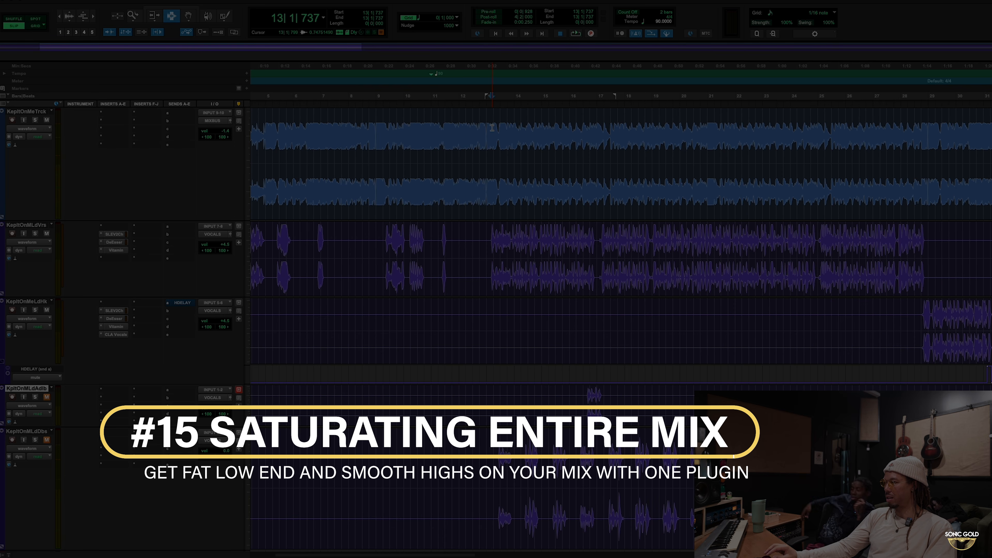
click(490, 138)
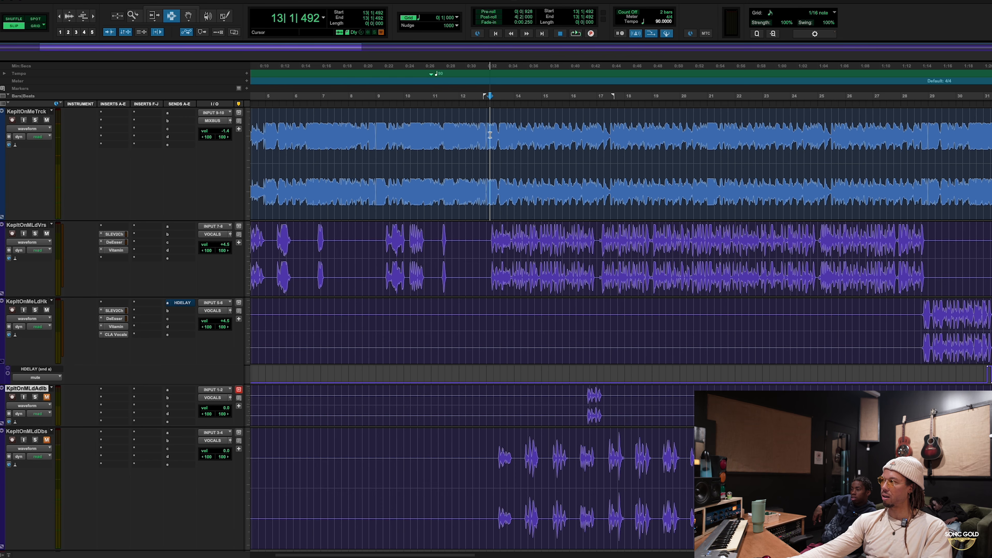
- Insert the stereo Ozone 11 Exciter on the MIXBUS track, between the compressor and the limiter
key(ctrl+equal)
click(286, 18)
mouse_move(316, 21)
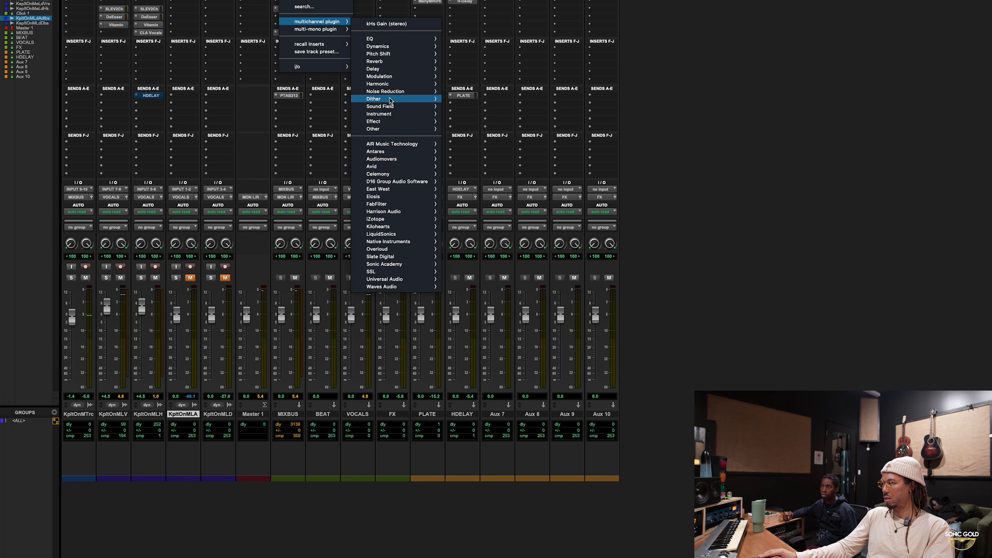
mouse_move(395, 84)
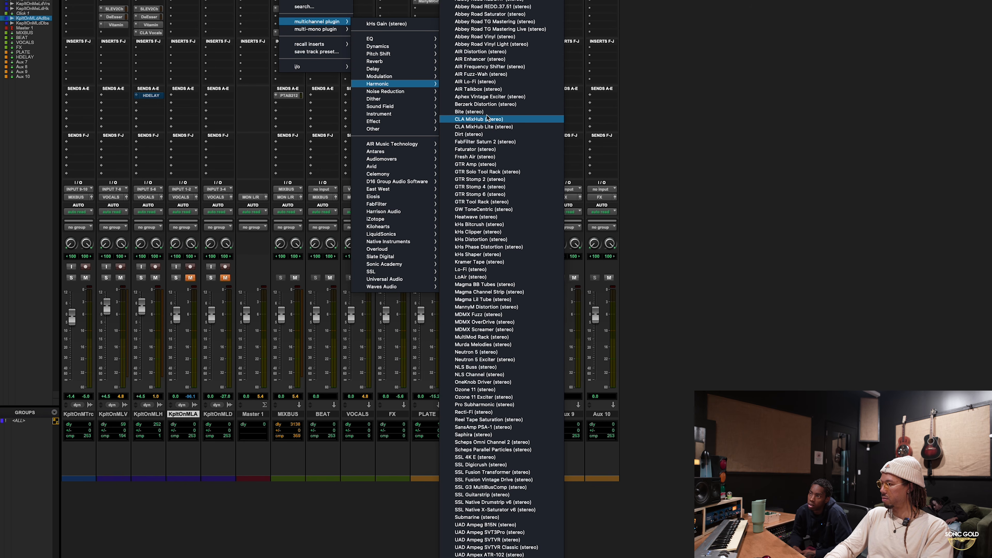
key(o)
key(Down)
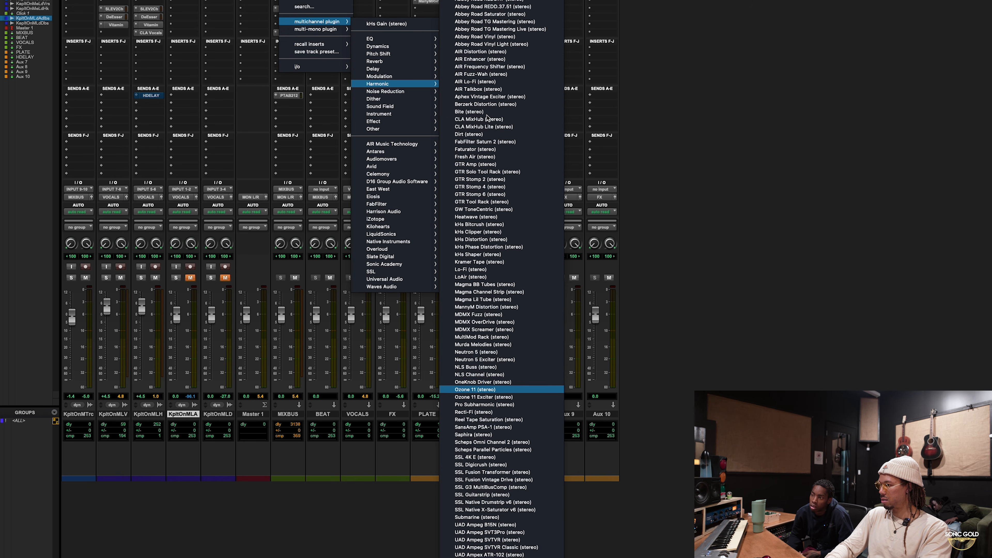
key(Up)
key(Down)
key(Down)
key(Return)
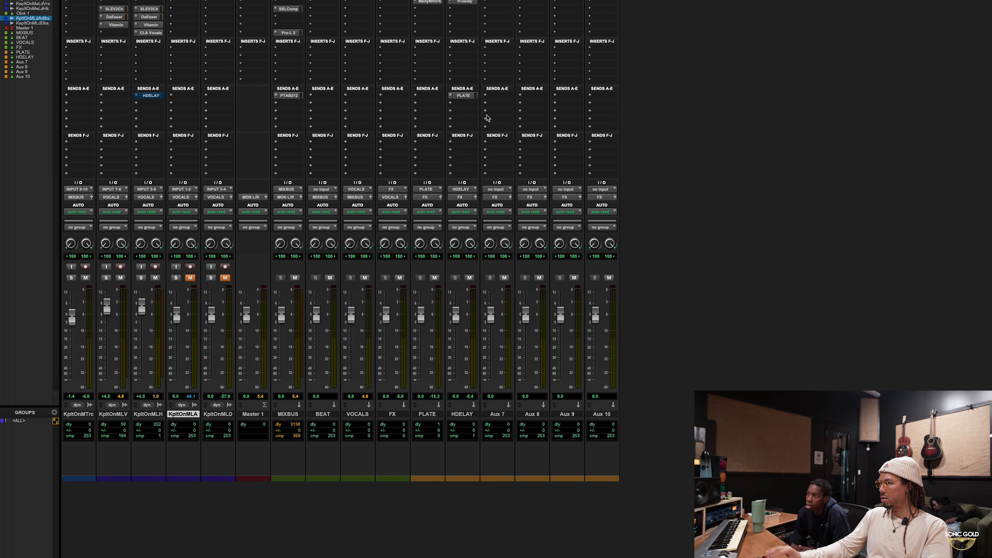
- Split the Exciter between 100 and 300 Hz, fine-tune the crossover with the low band soloed during playback, and enable Gain Match
click(377, 205)
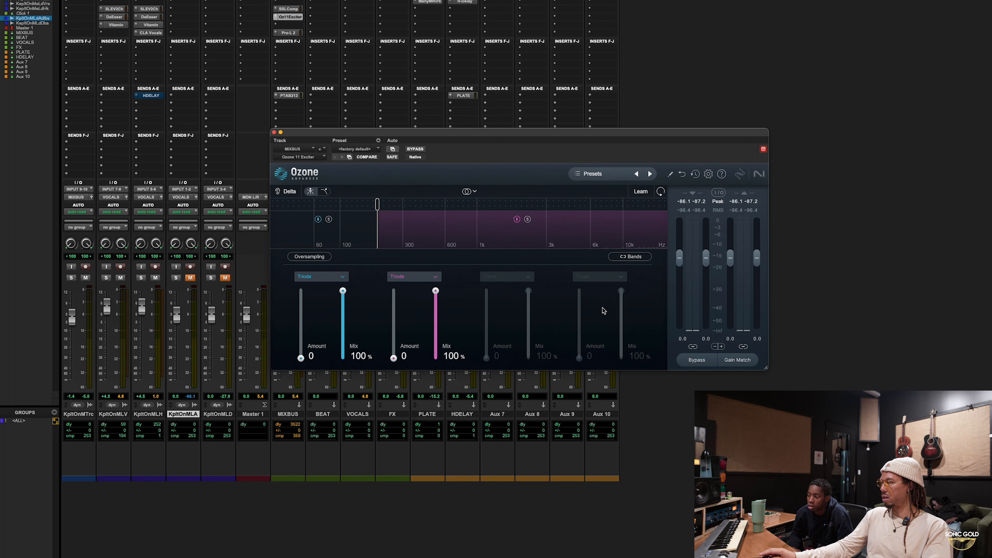
click(738, 359)
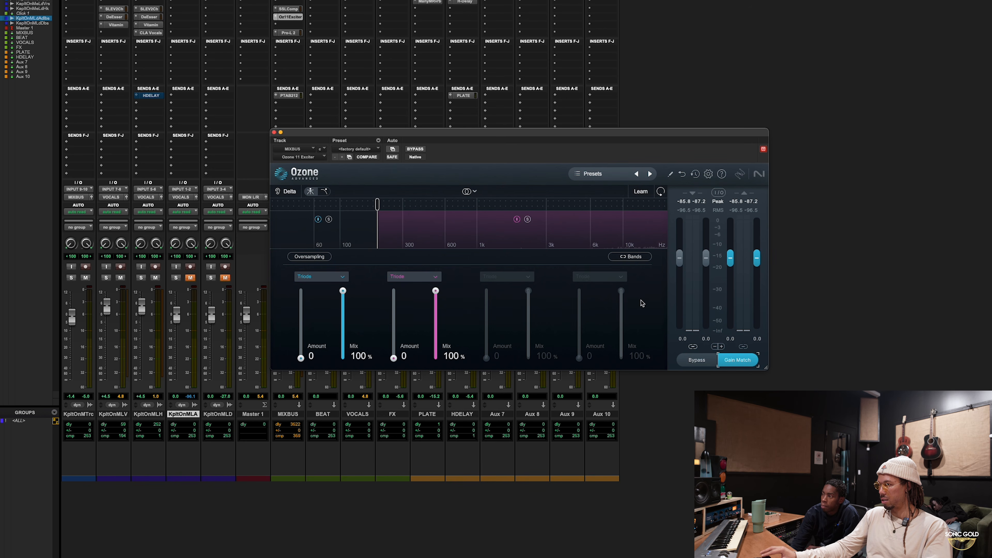
click(329, 220)
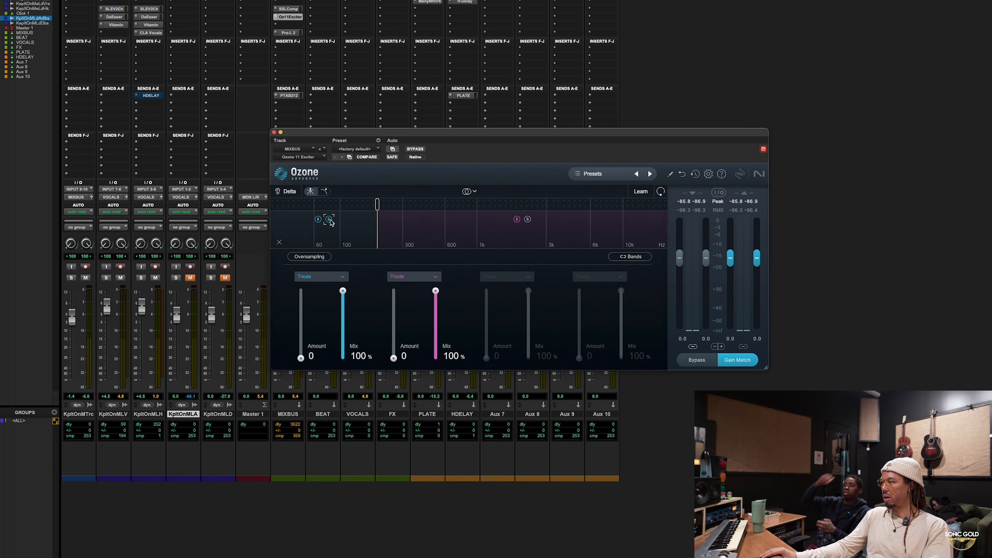
click(753, 360)
key(space)
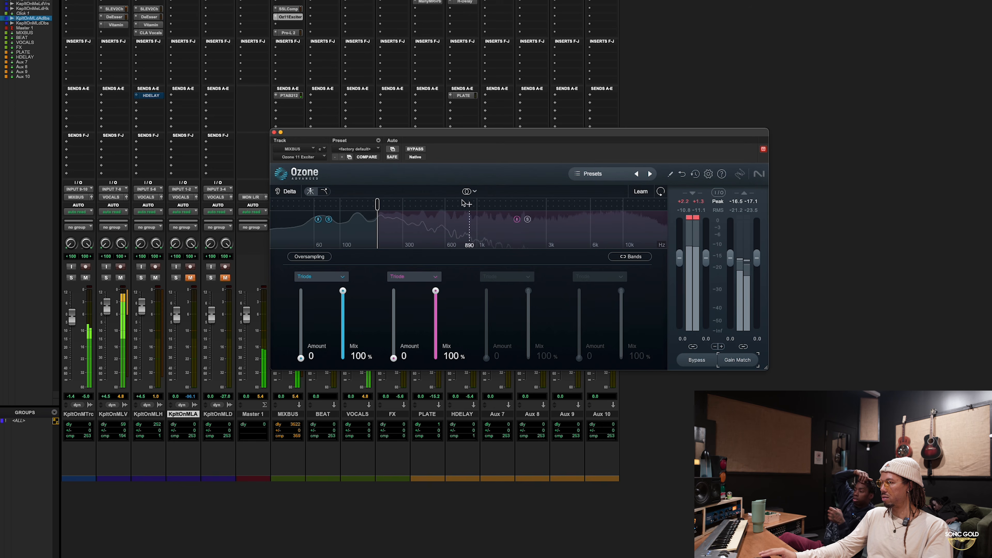
mouse_move(379, 205)
mouse_down()
mouse_move(474, 205)
mouse_move(376, 215)
mouse_up()
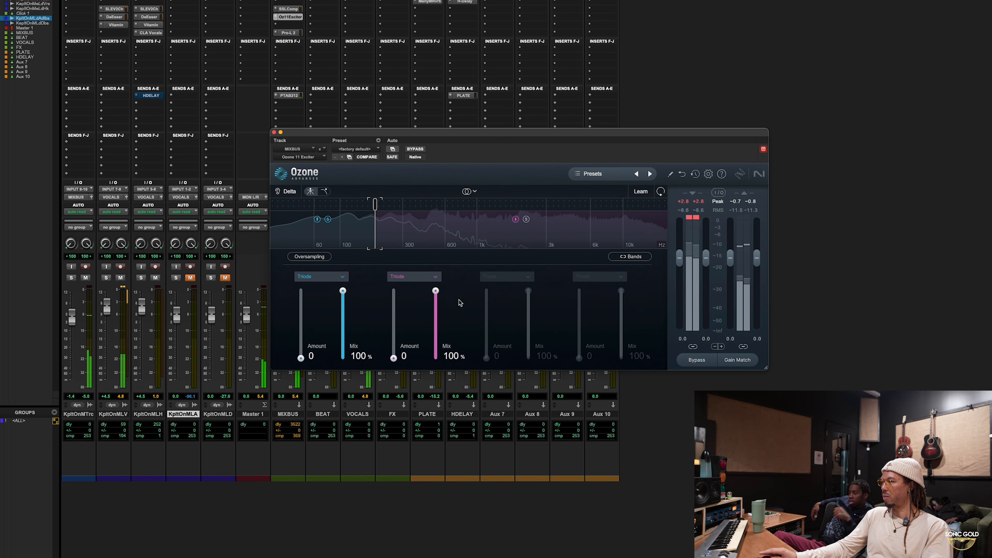
click(740, 363)
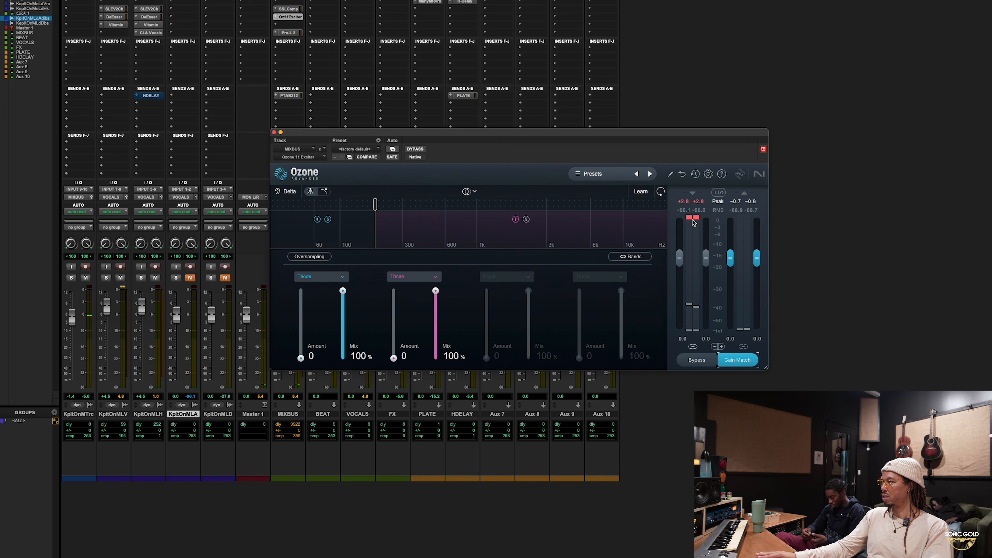
- Unsolo the low band, raise its Triode amount to about 6.8 during playback, and compare against bypass
key(space)
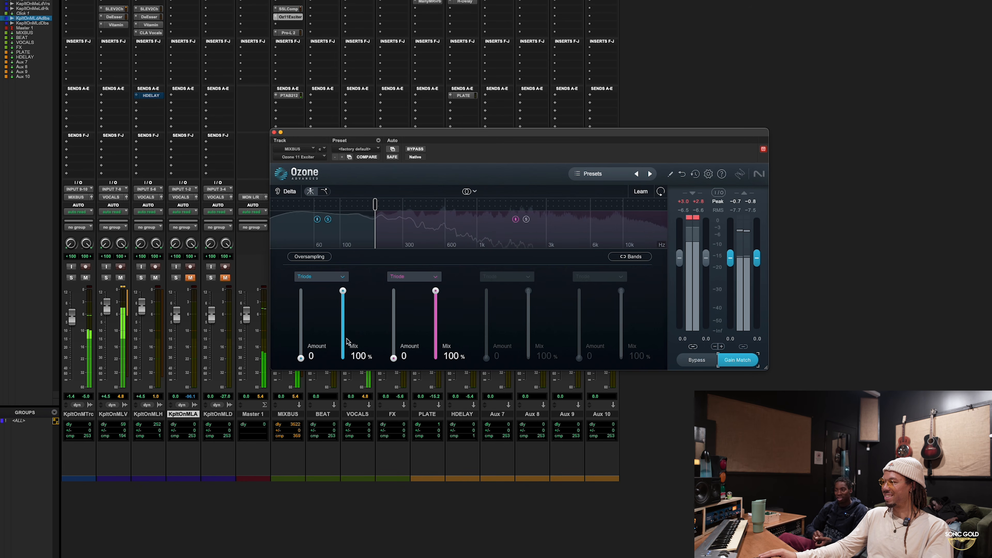
click(327, 219)
key(space)
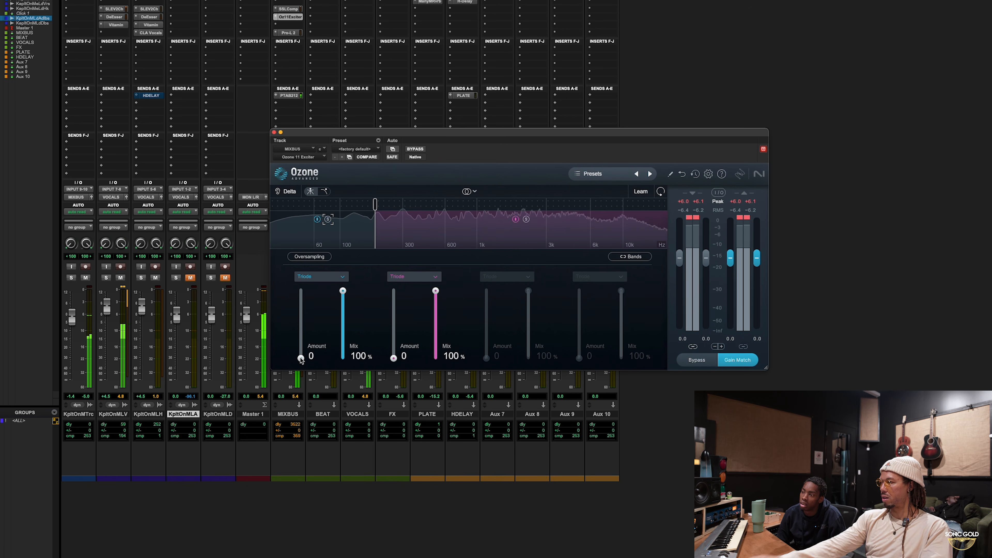
drag(301, 359, 302, 356)
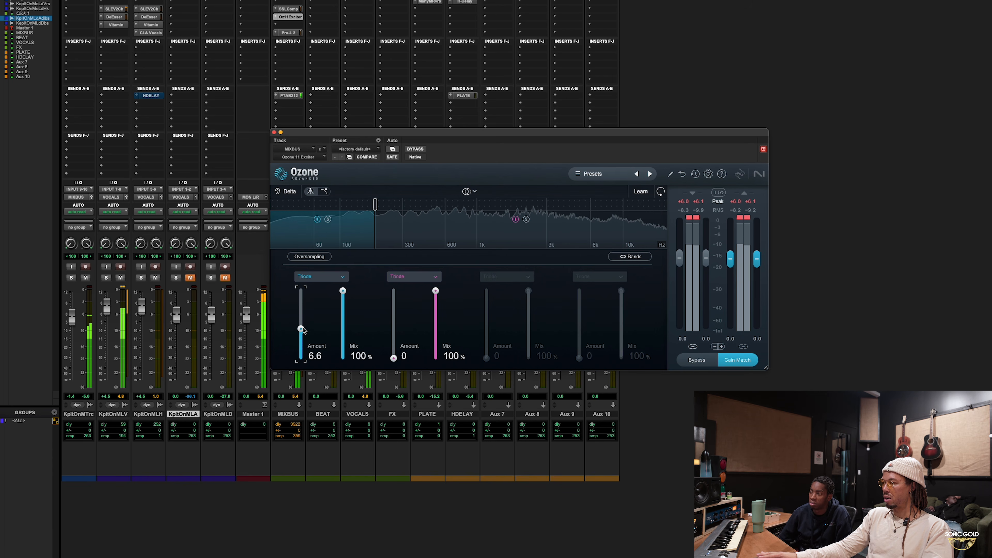
click(697, 360)
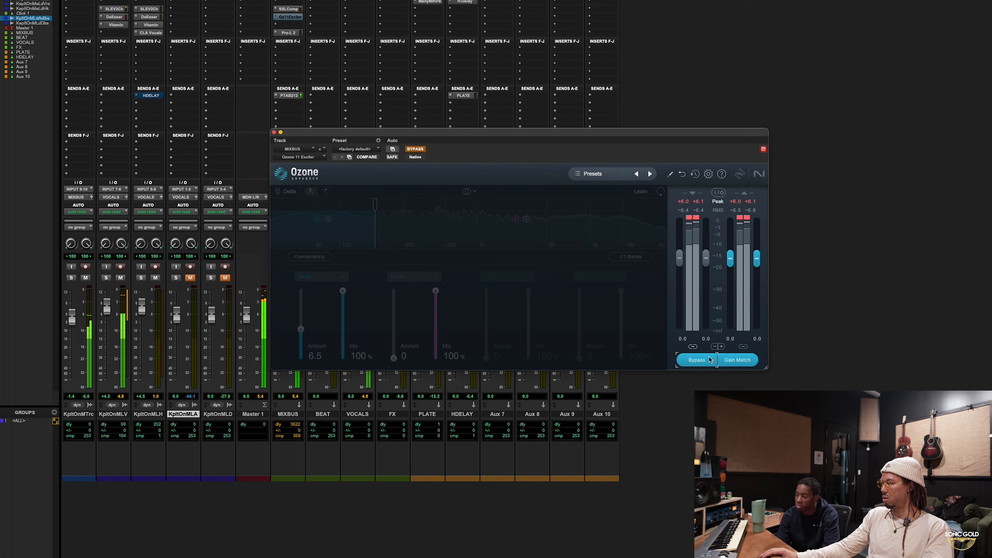
click(695, 364)
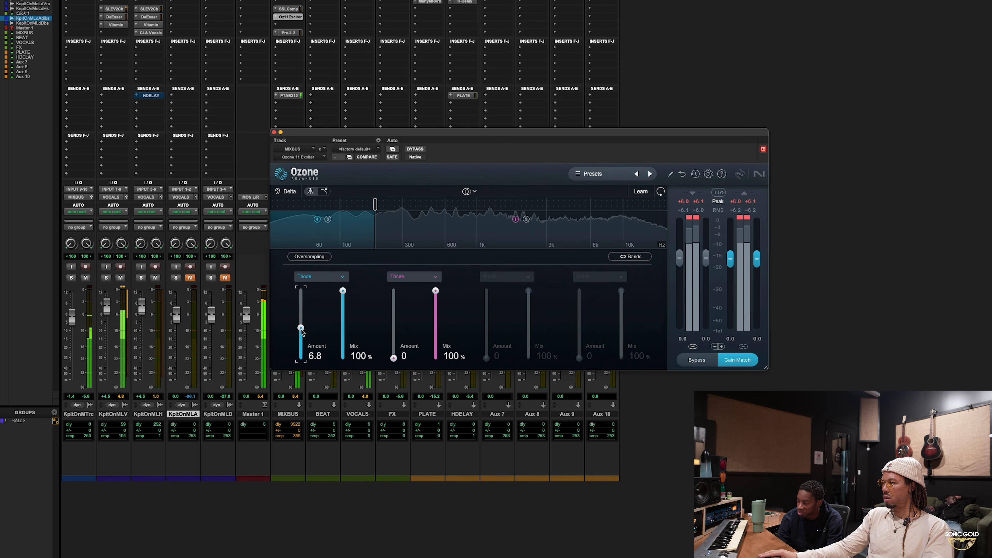
- Try Dual Triode on the low band with the amount raised to 8.6, and return the mode to Triode
click(320, 276)
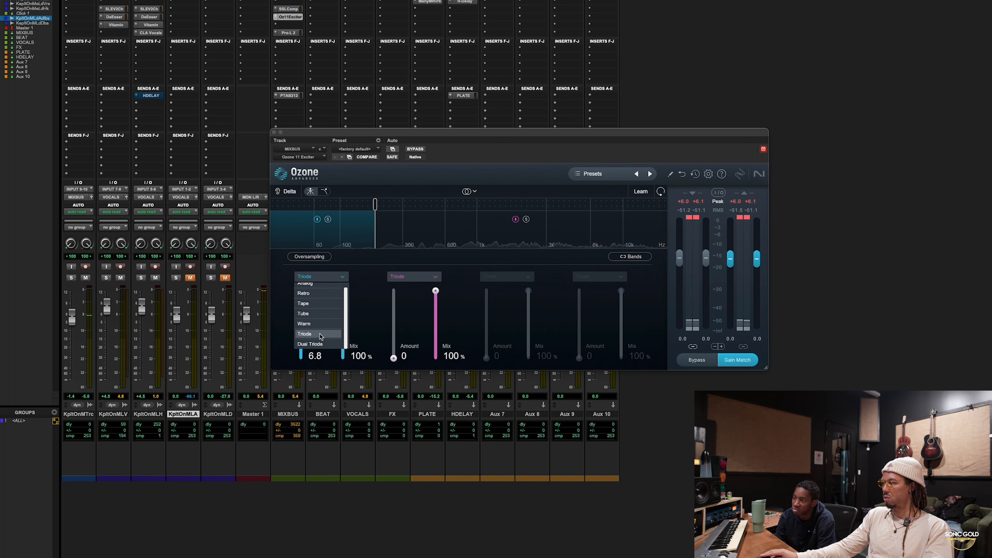
click(311, 344)
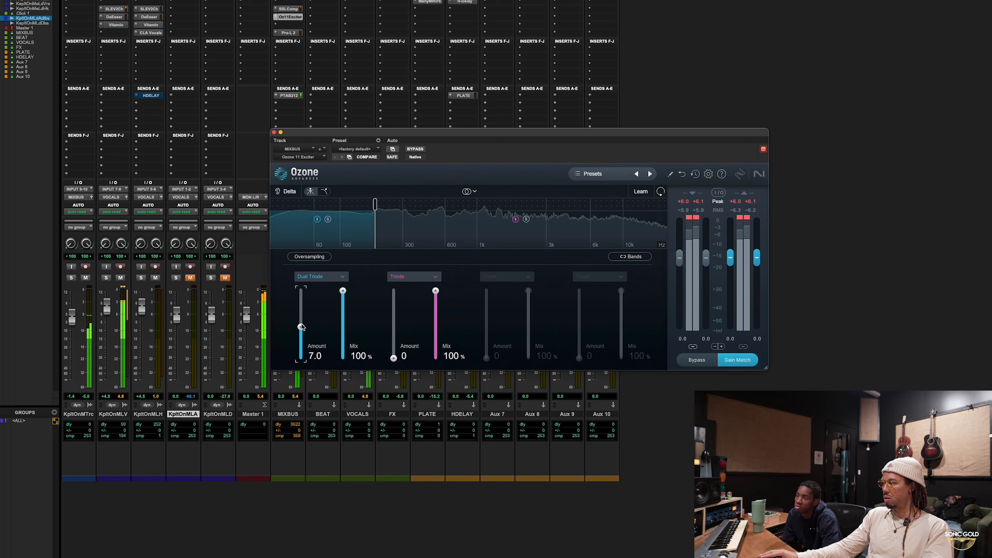
drag(302, 324, 303, 318)
click(321, 276)
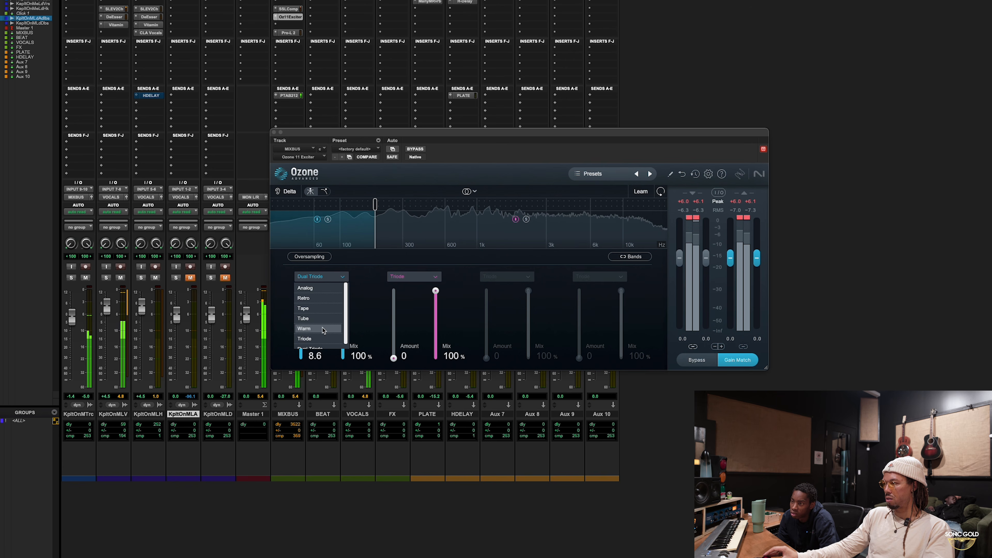
click(315, 329)
- Set the low band's Triode amount to 10.7 by ear, comparing the Exciter against bypass
drag(301, 320, 303, 311)
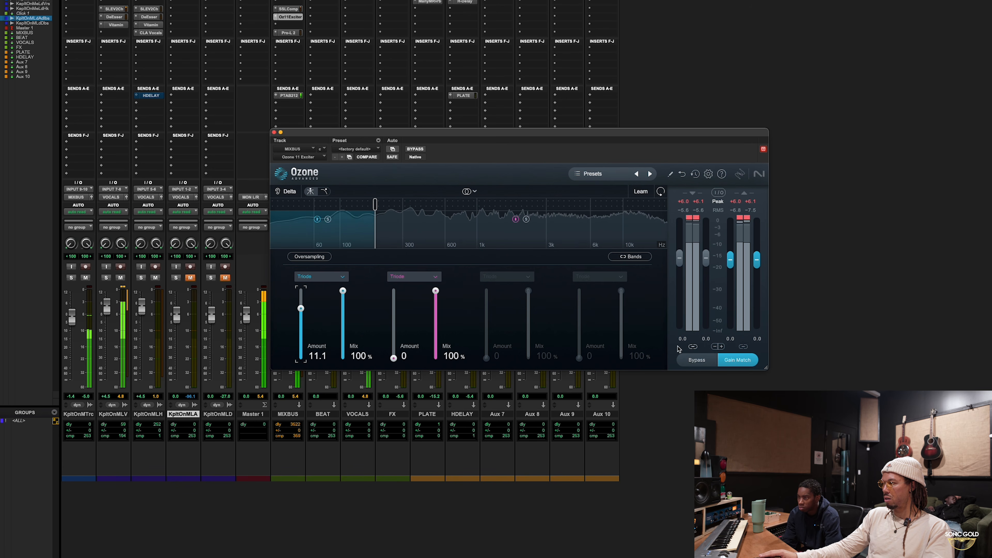
click(700, 362)
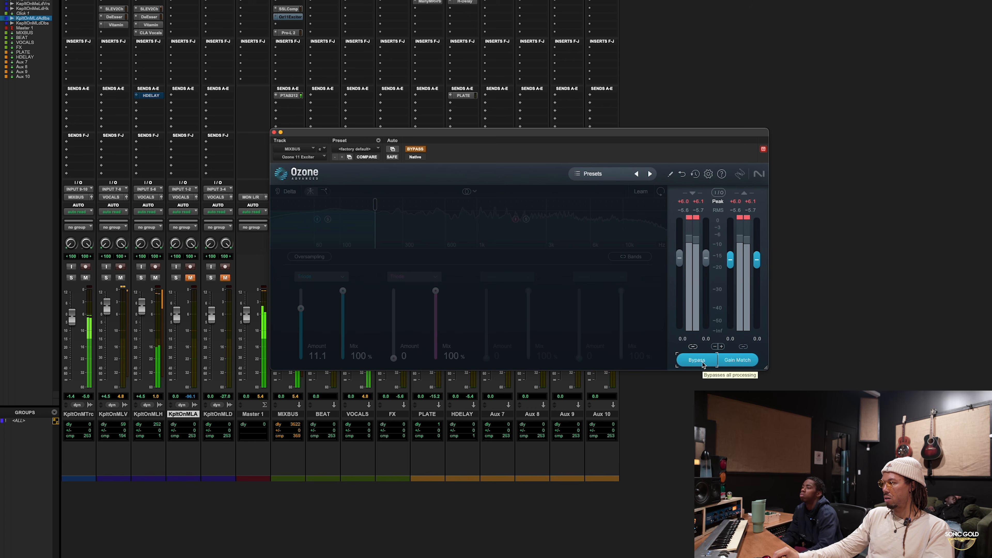
click(699, 360)
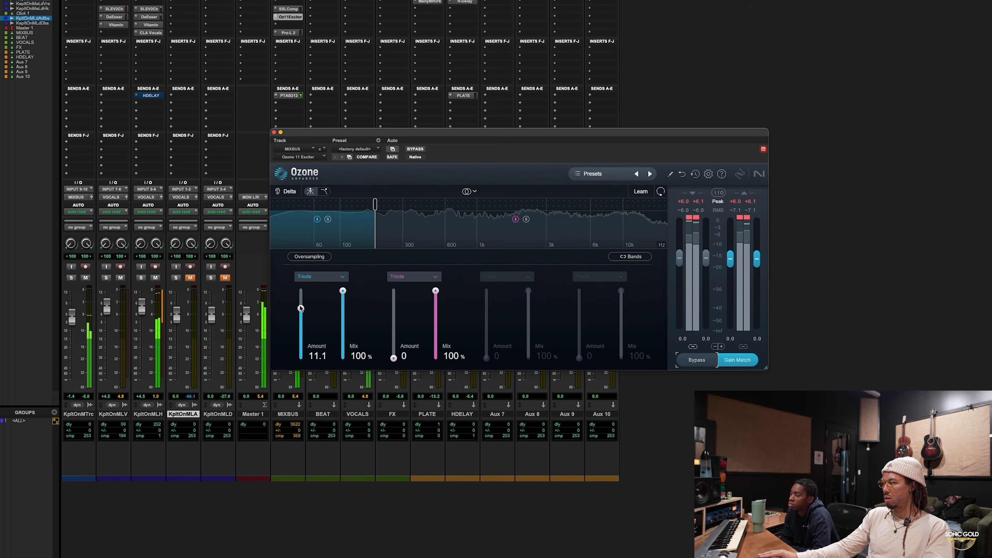
drag(301, 312, 303, 310)
key(space)
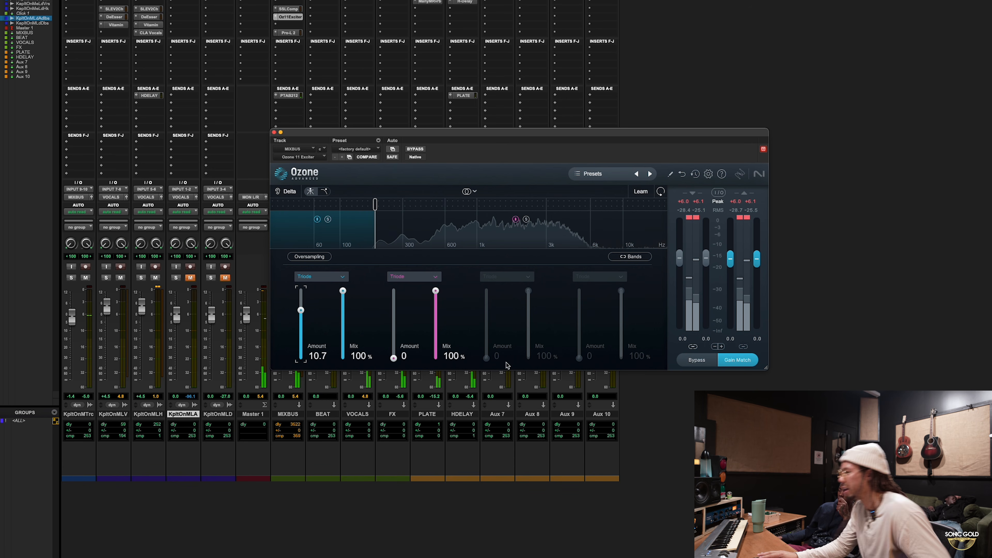
- Play the mix, compare the Exciter with and without bypass, and lower the low band's mix to 92.2%
click(688, 360)
key(space)
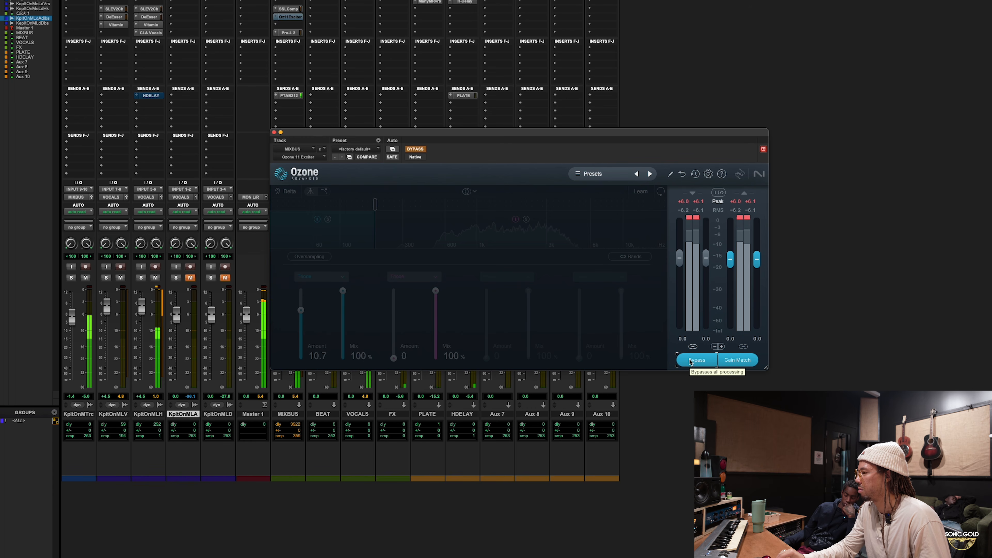
click(690, 362)
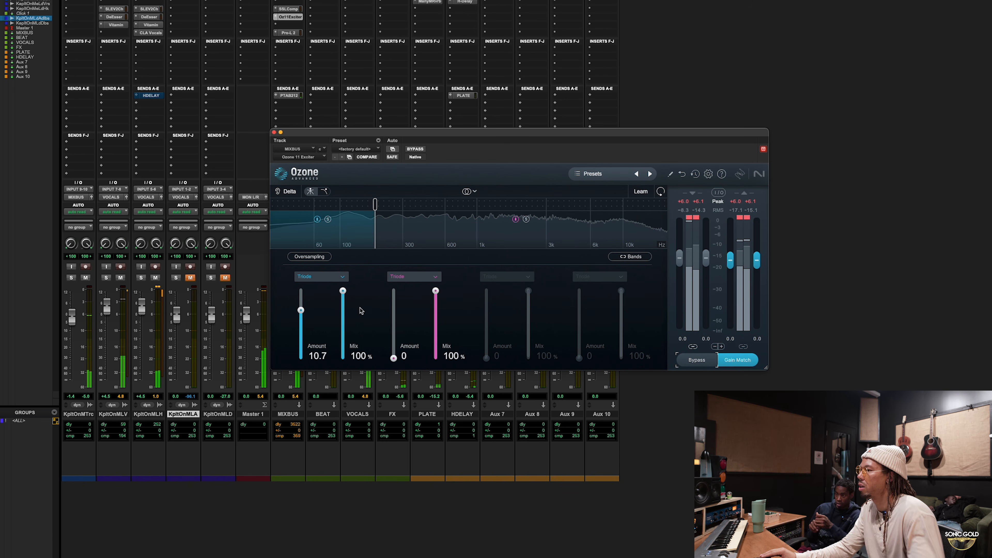
mouse_move(342, 291)
mouse_down()
mouse_move(344, 307)
mouse_move(344, 292)
mouse_up()
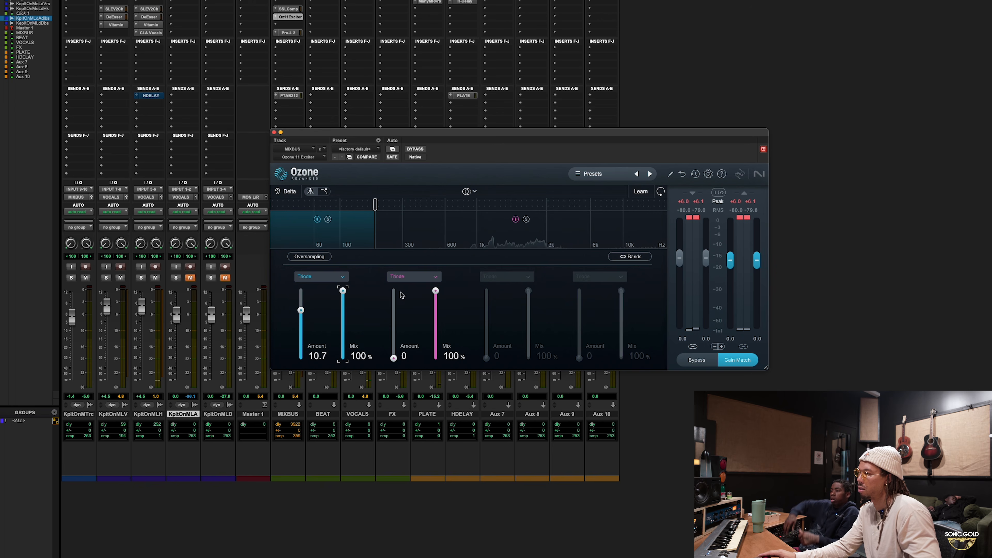
click(697, 360)
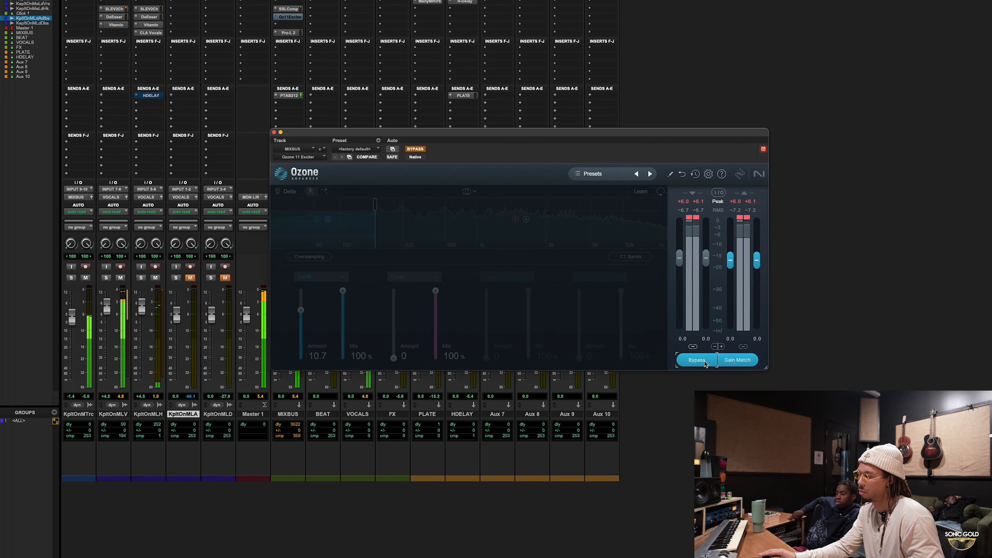
click(705, 361)
drag(343, 290, 346, 298)
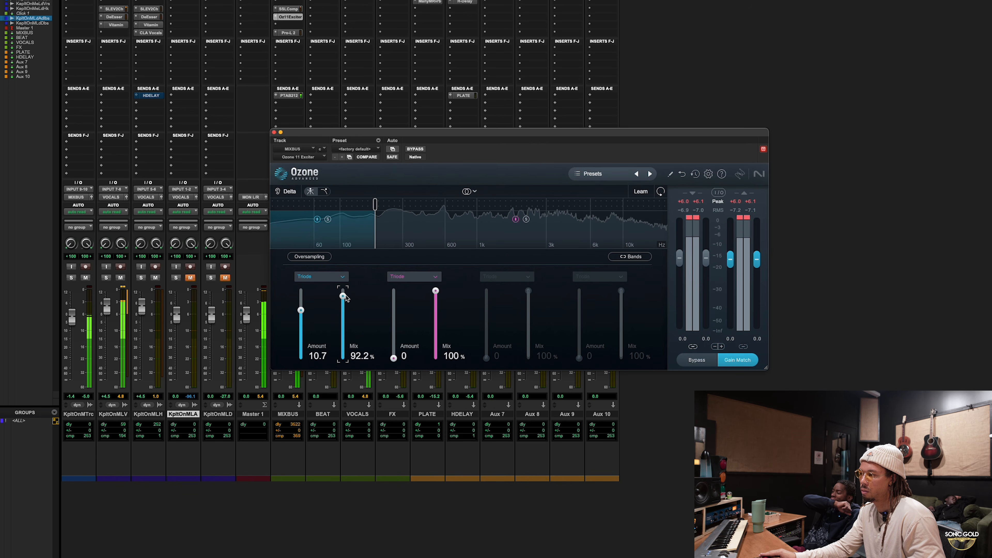
- Add a third Exciter band above about 2.9 kHz and set its saturation mode to Analog
click(546, 215)
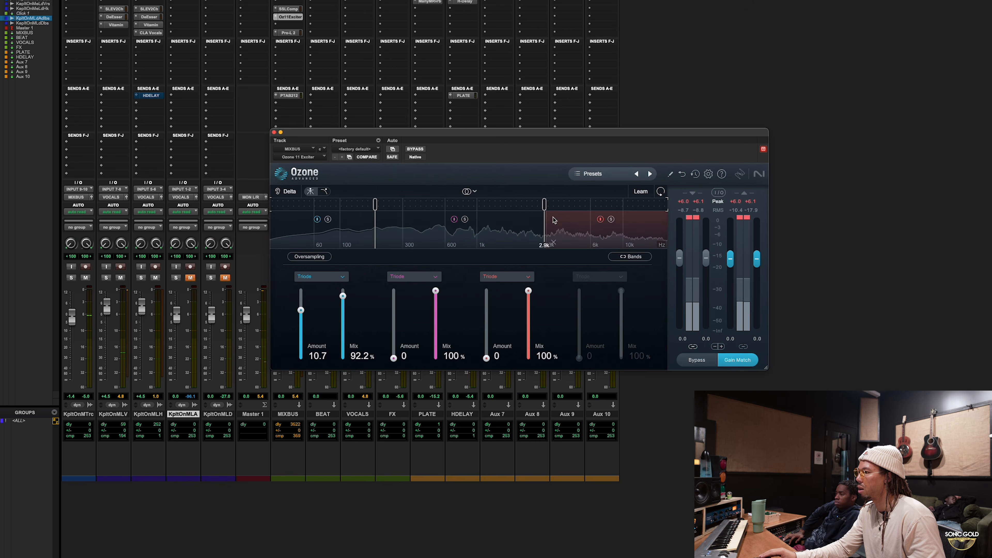
click(499, 280)
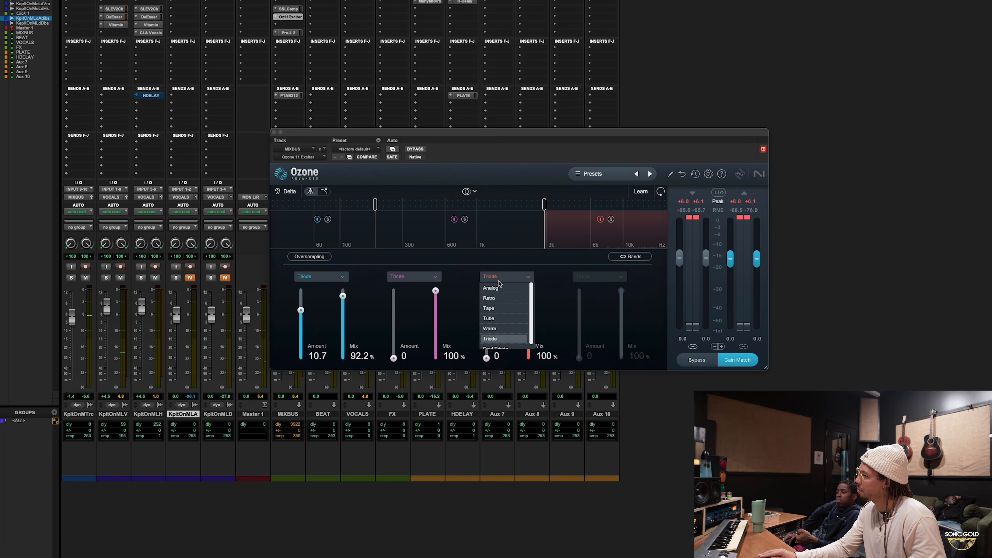
click(506, 287)
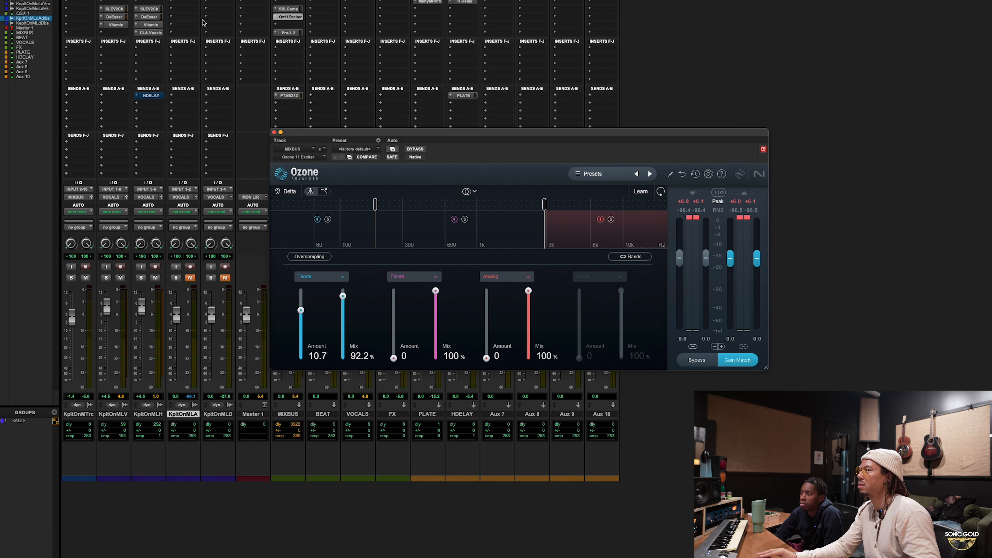
- Check the lead verse's DeEsser for reference, and set the Exciter's upper crossover to about 2.6 kHz by ear with the high band soloed
click(116, 18)
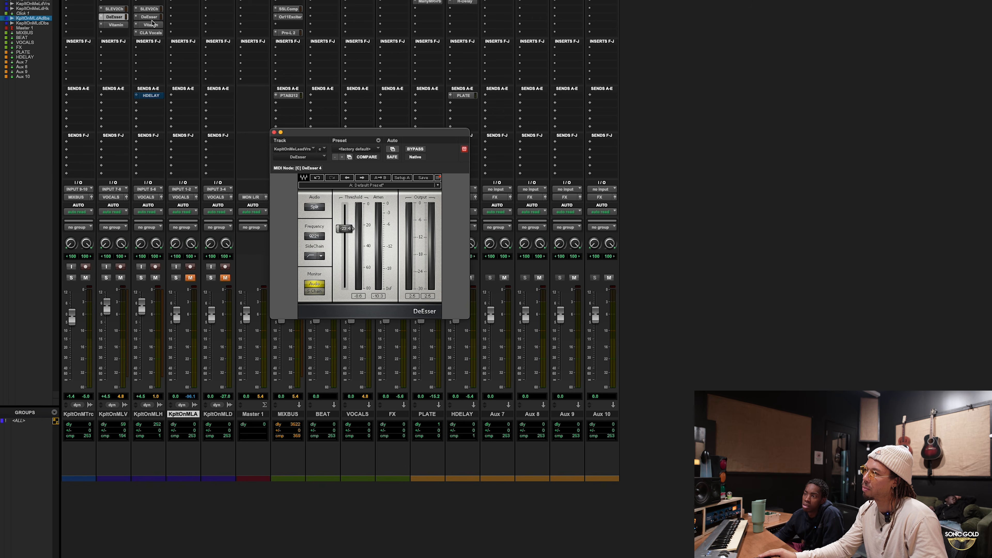
click(296, 18)
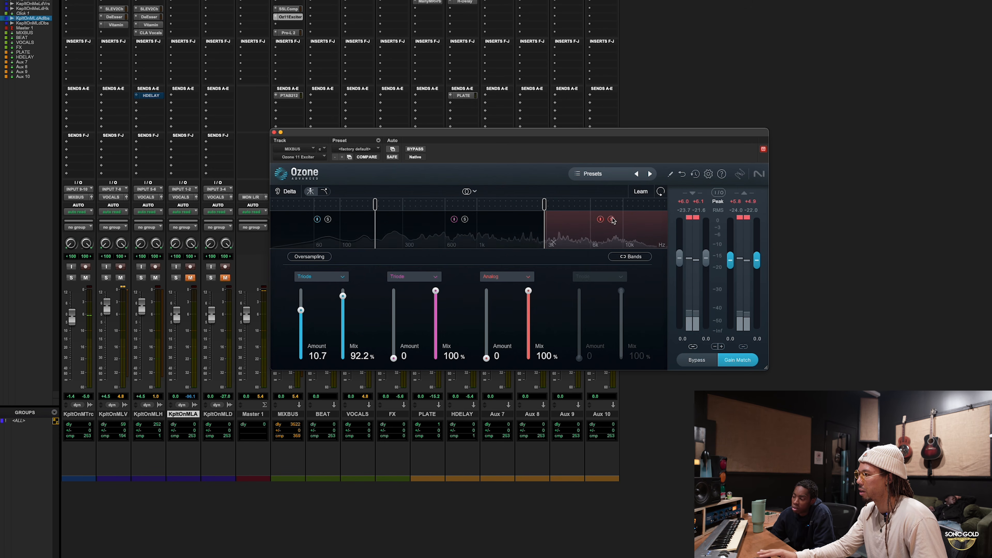
drag(544, 204, 441, 207)
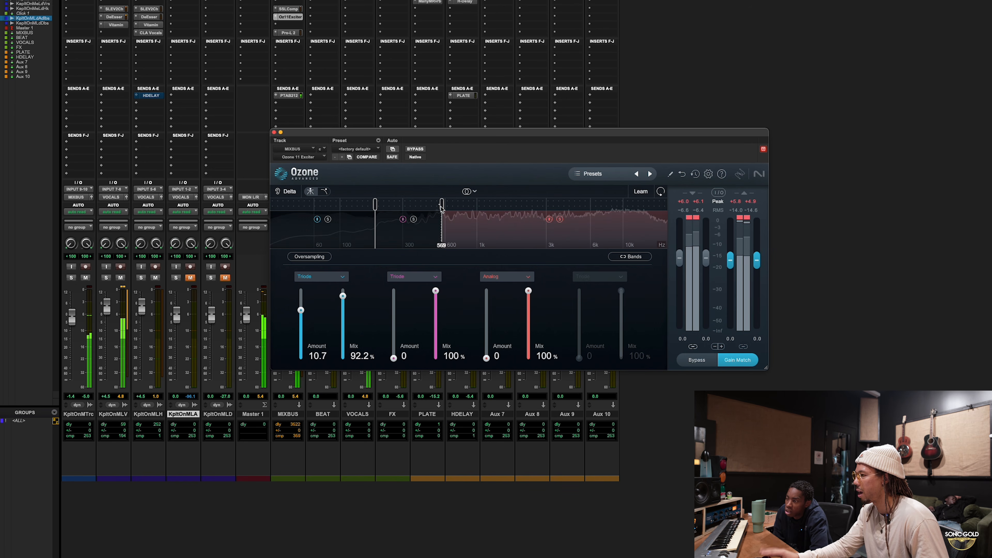
drag(442, 204, 538, 206)
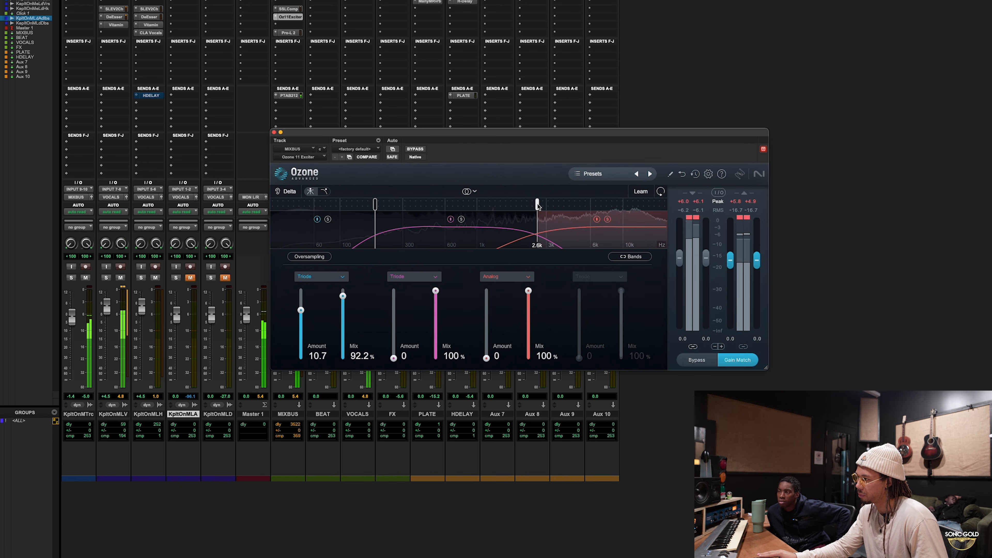
key(space)
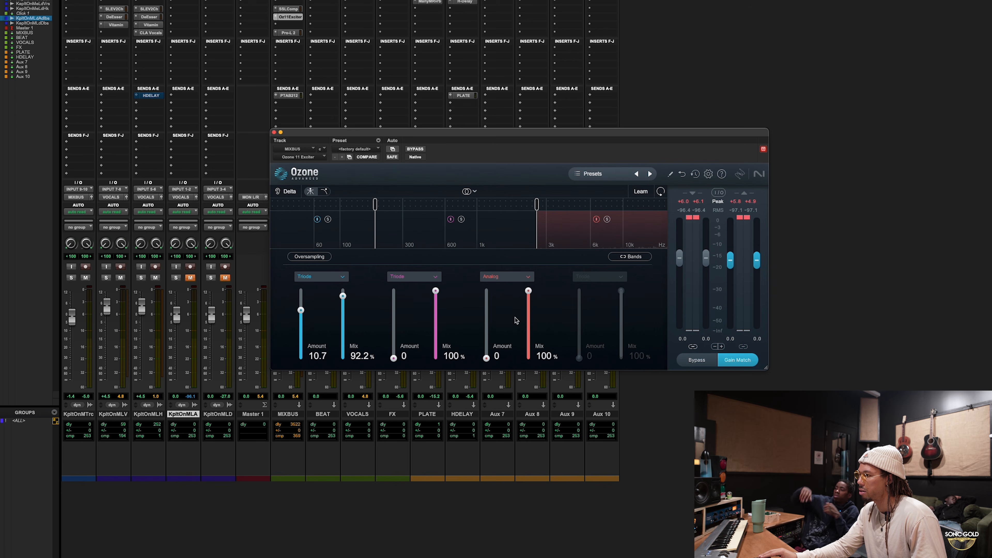
- Play the mix, set the high band's Analog amount to 7.1 by ear, and compare the Exciter against bypass
key(space)
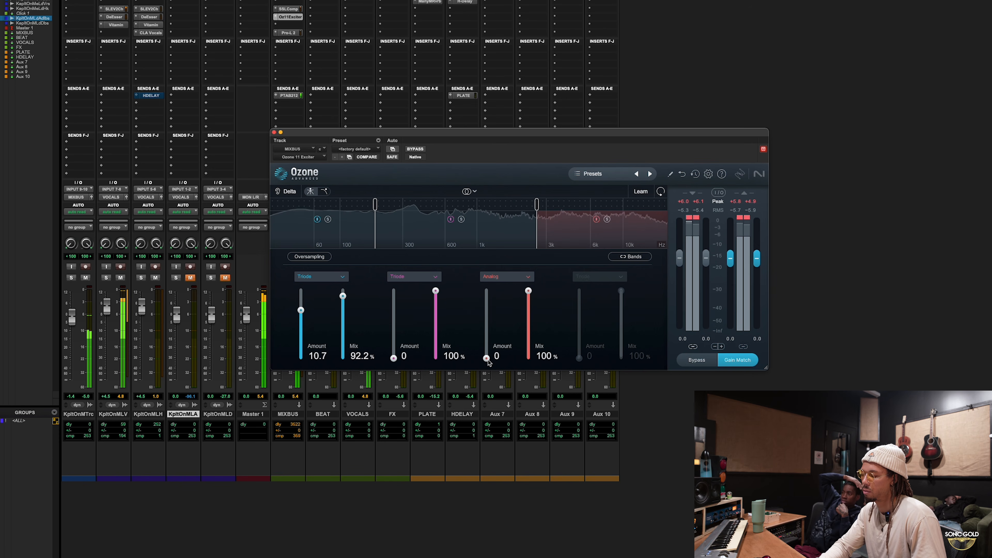
key(super+equal)
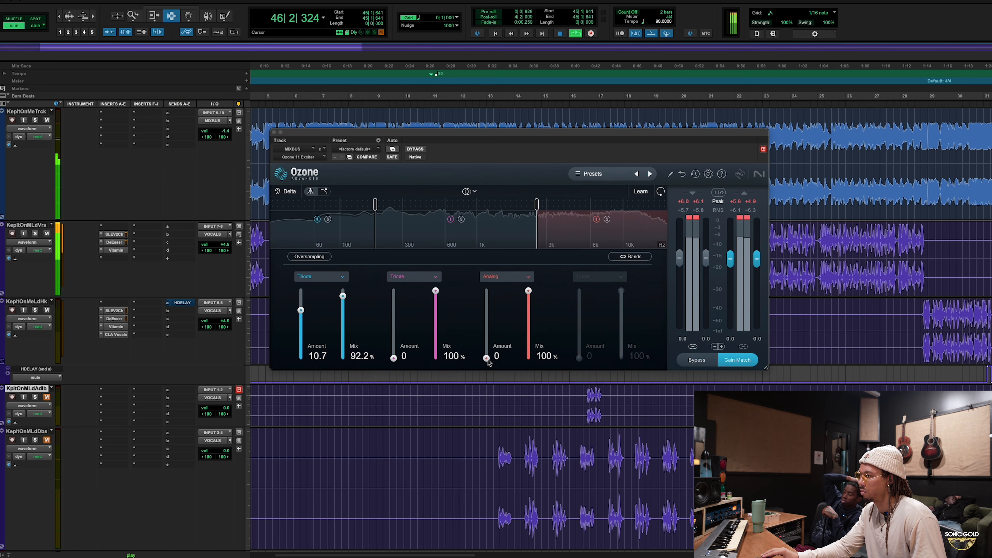
drag(487, 359, 486, 331)
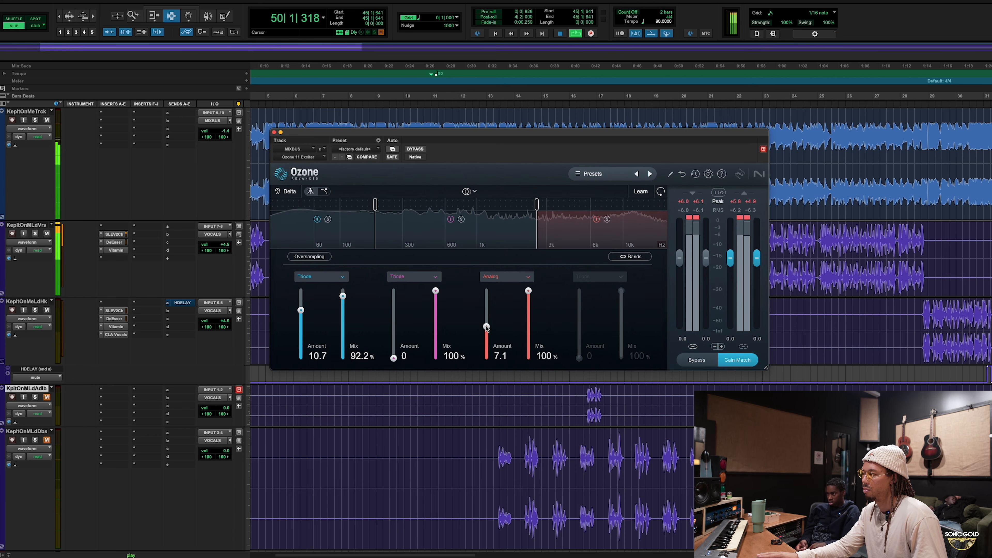
click(692, 360)
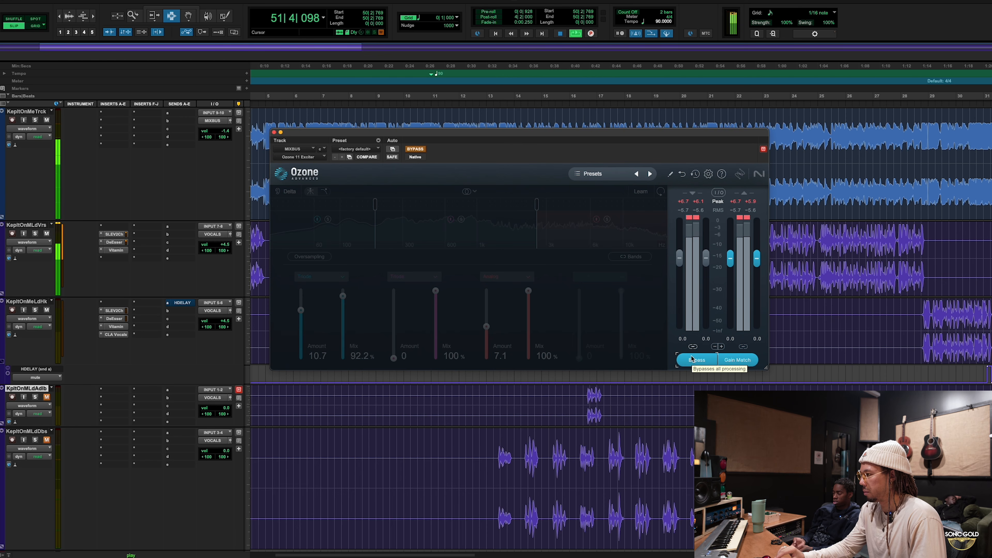
click(692, 359)
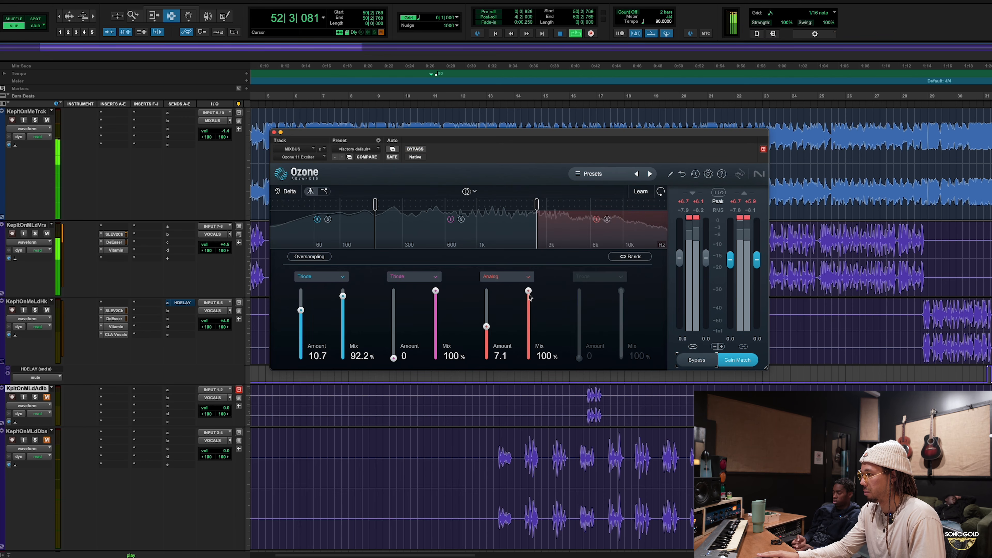
- Lower the high band's mix to 91.5% by ear while comparing the Exciter with and without bypass
drag(530, 292, 530, 294)
key(space)
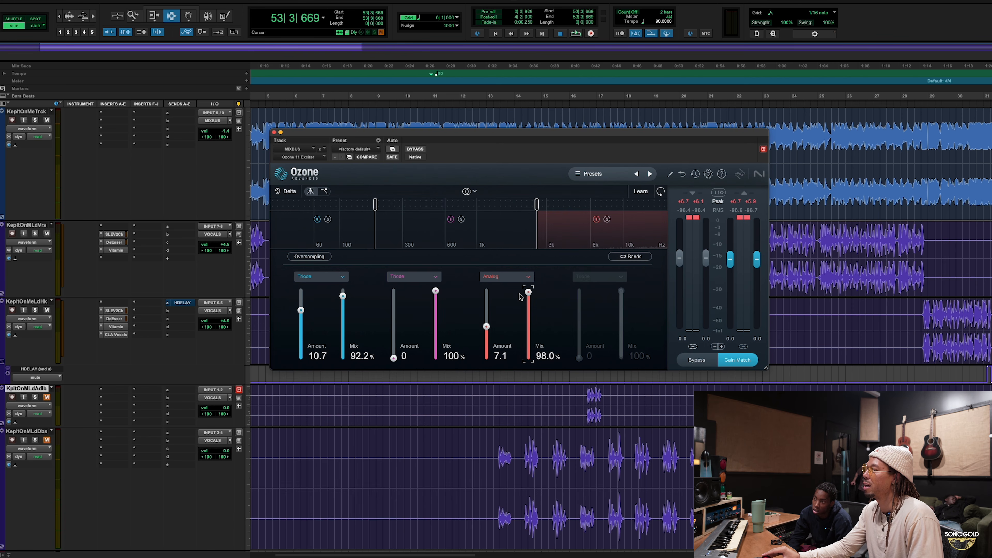
drag(528, 293, 529, 289)
click(685, 362)
key(space)
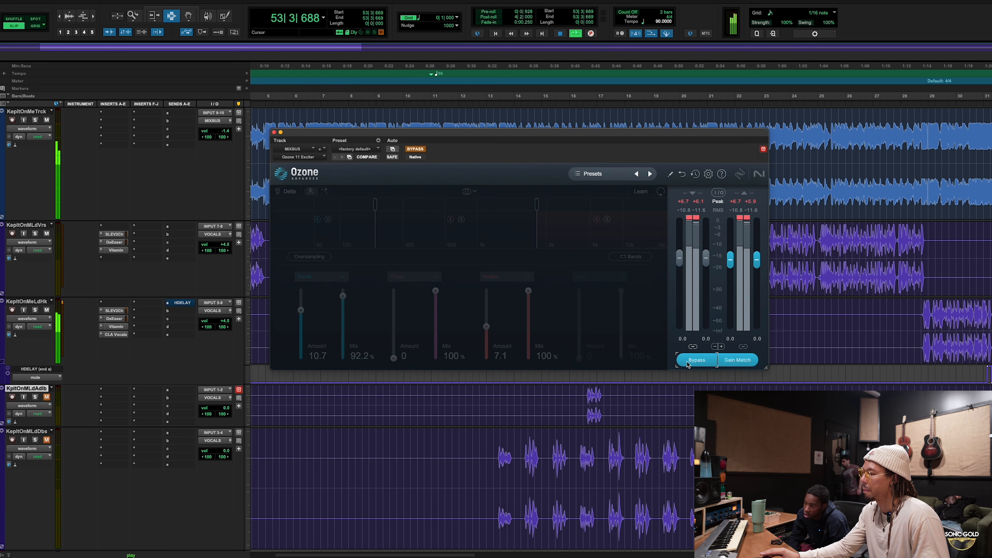
click(687, 364)
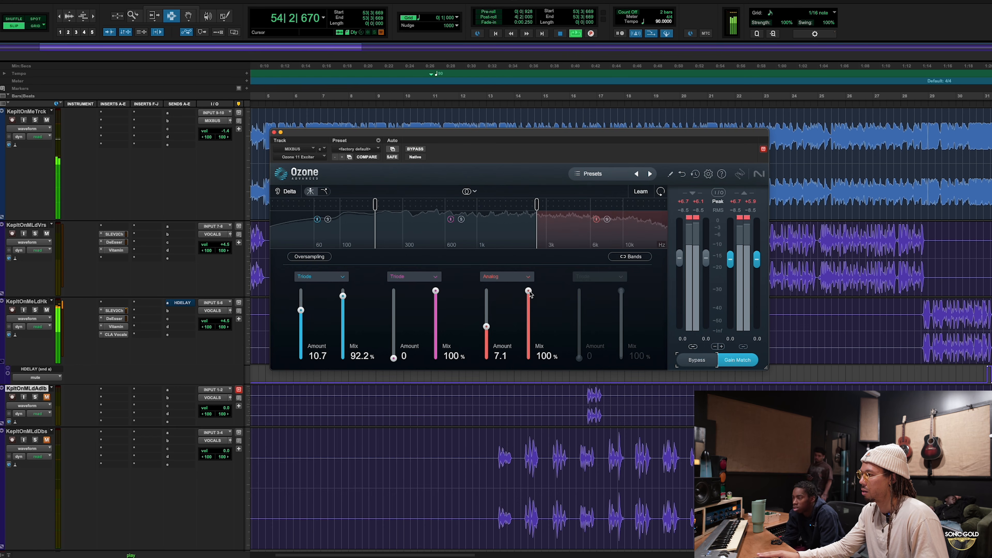
drag(530, 293, 530, 300)
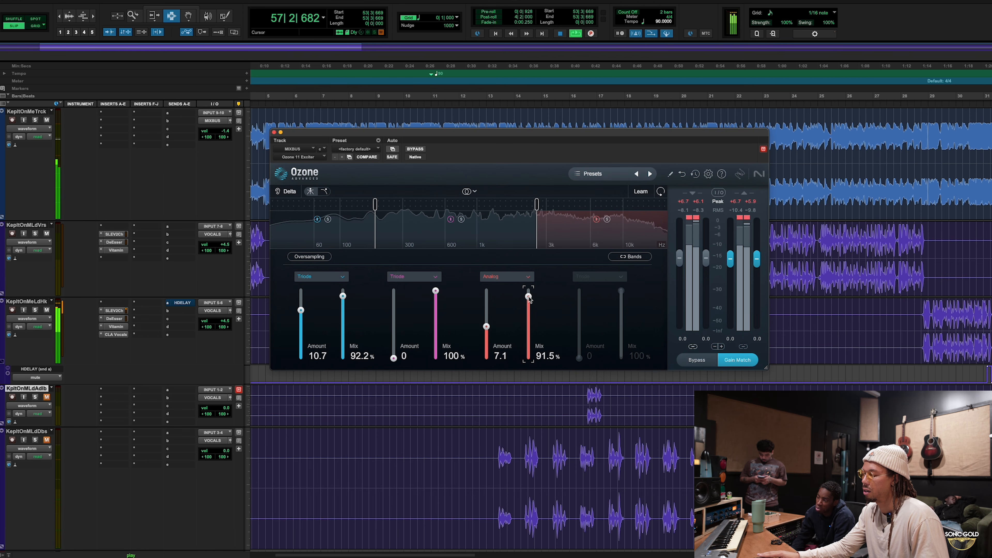
key(space)
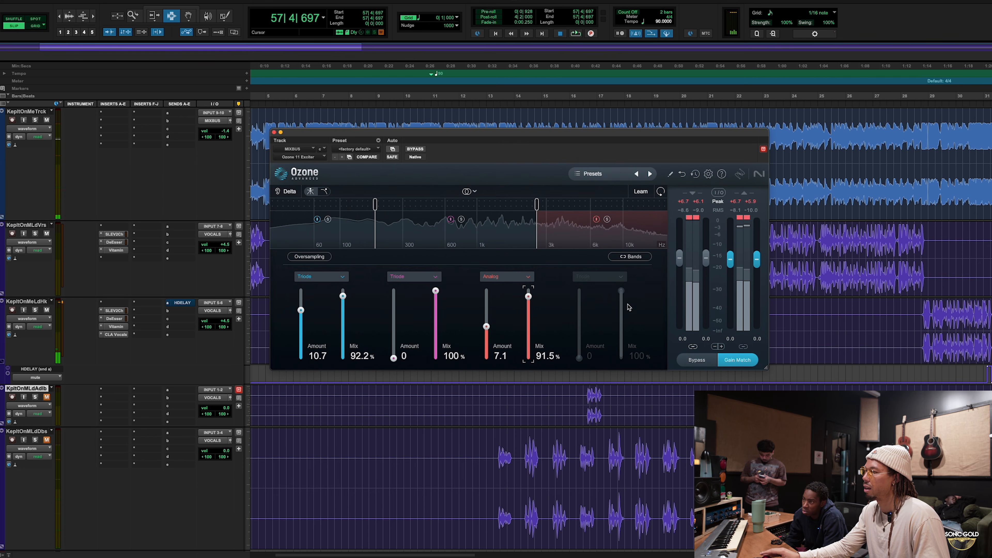
- Compare the Exciter with bypass from about bar 28 and set the low band's mix to 93.5%
click(697, 360)
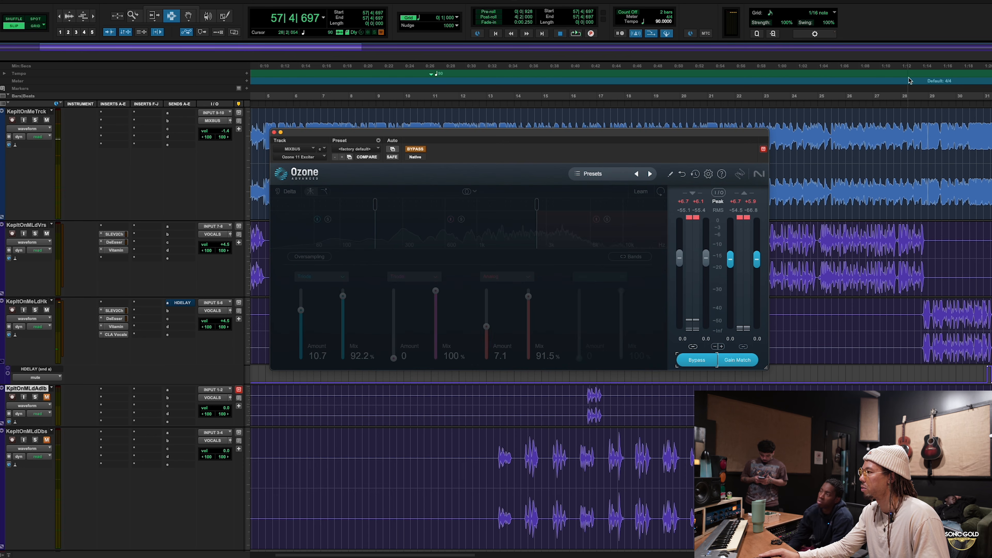
click(919, 91)
key(space)
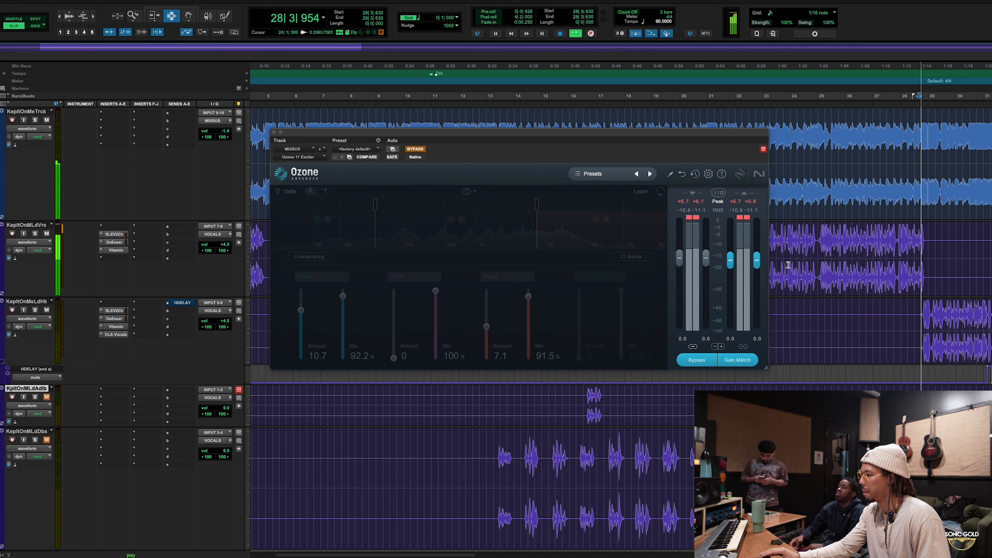
click(698, 360)
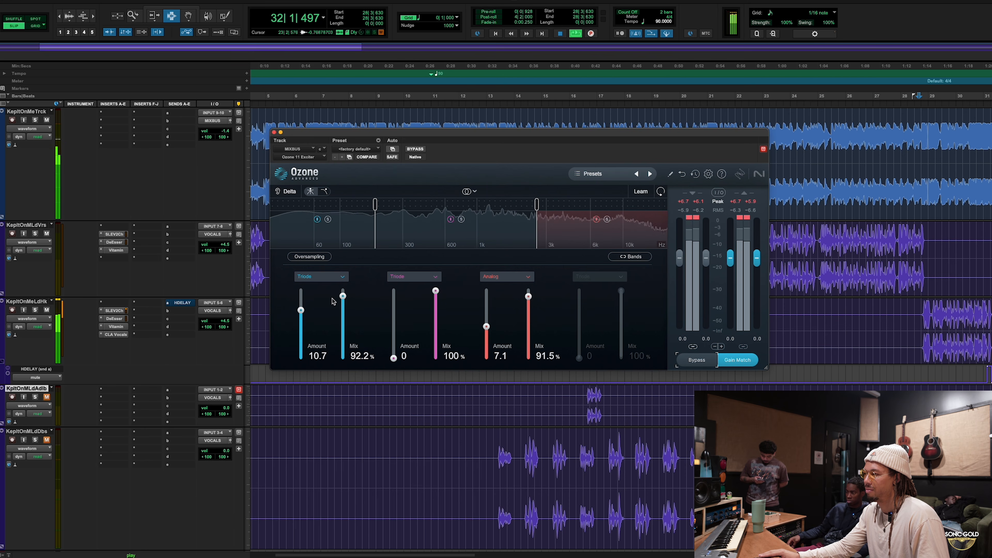
drag(343, 297, 343, 295)
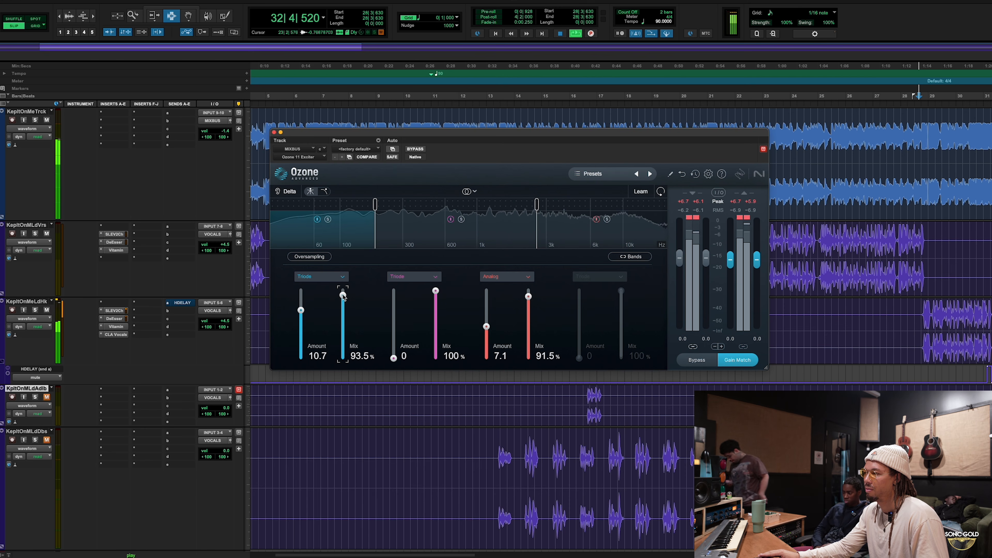
key(space)
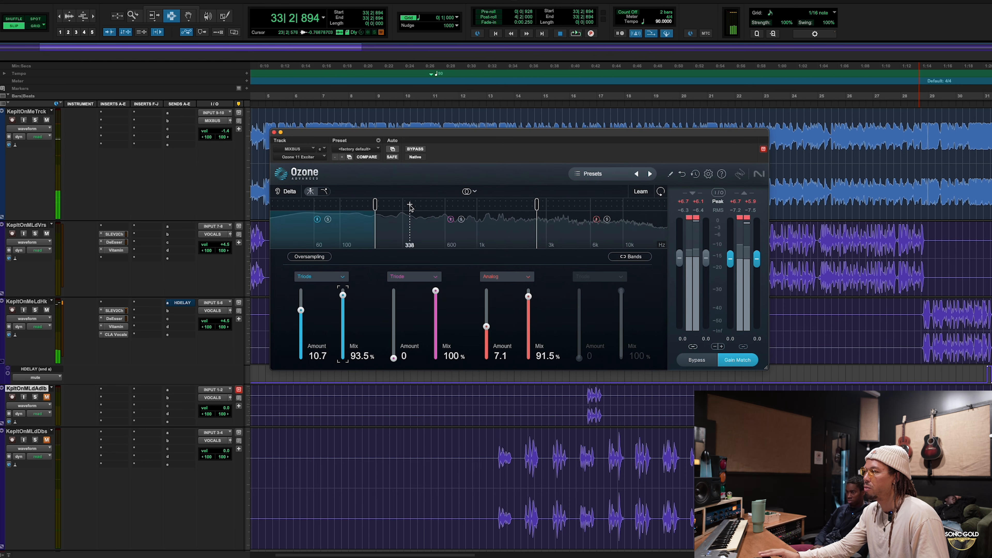
- Raise the Exciter's lower crossover to about 212 Hz and compare the result against bypass on the first hook
drag(375, 203, 377, 206)
key(space)
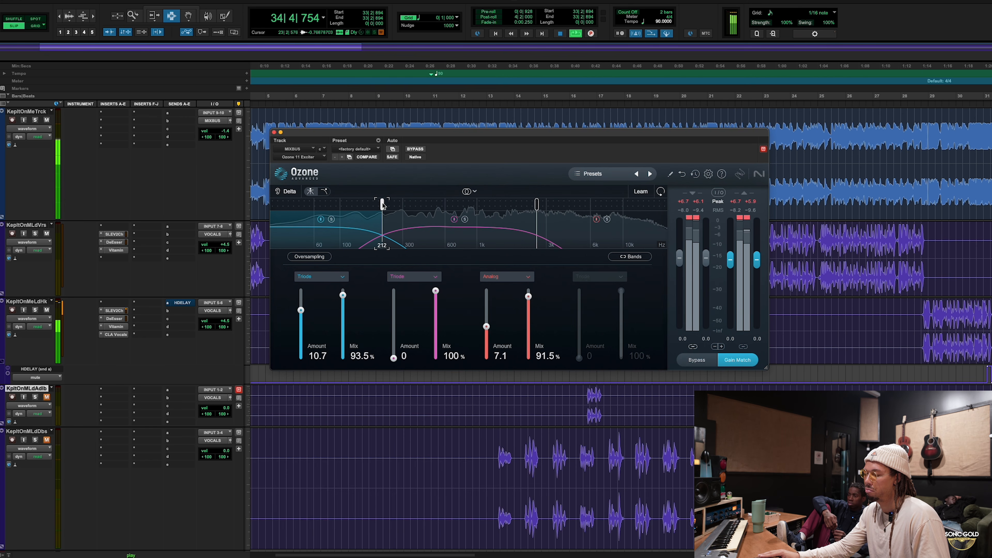
drag(382, 205, 383, 205)
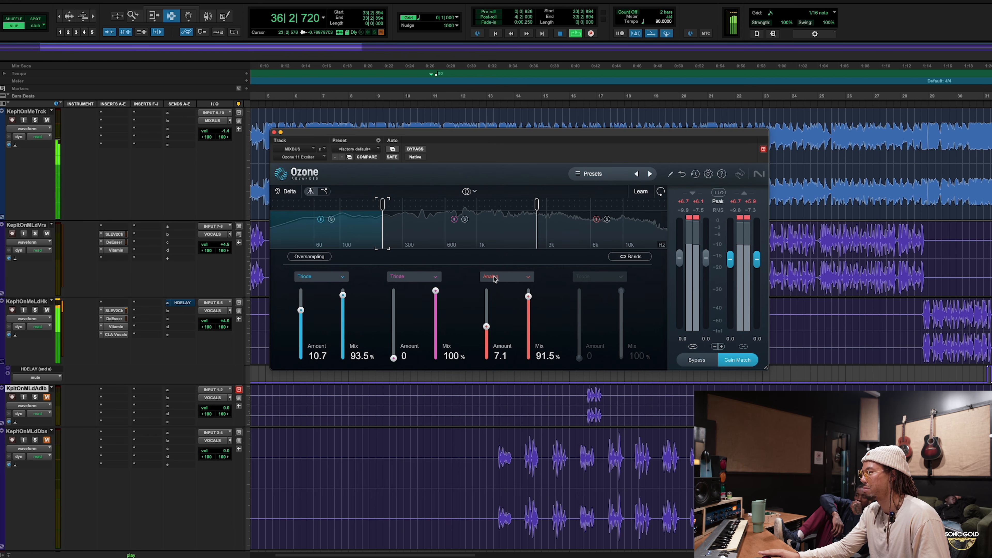
click(697, 360)
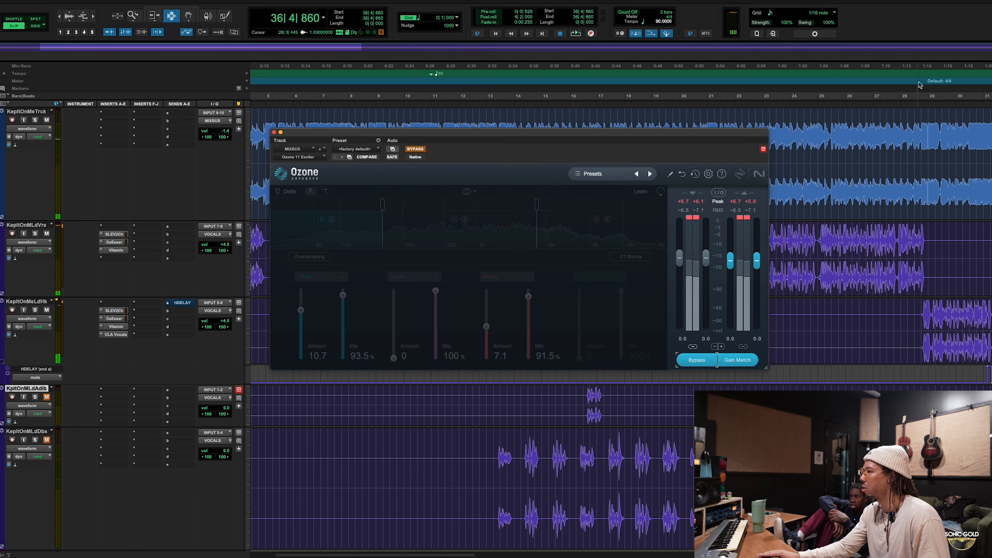
click(926, 96)
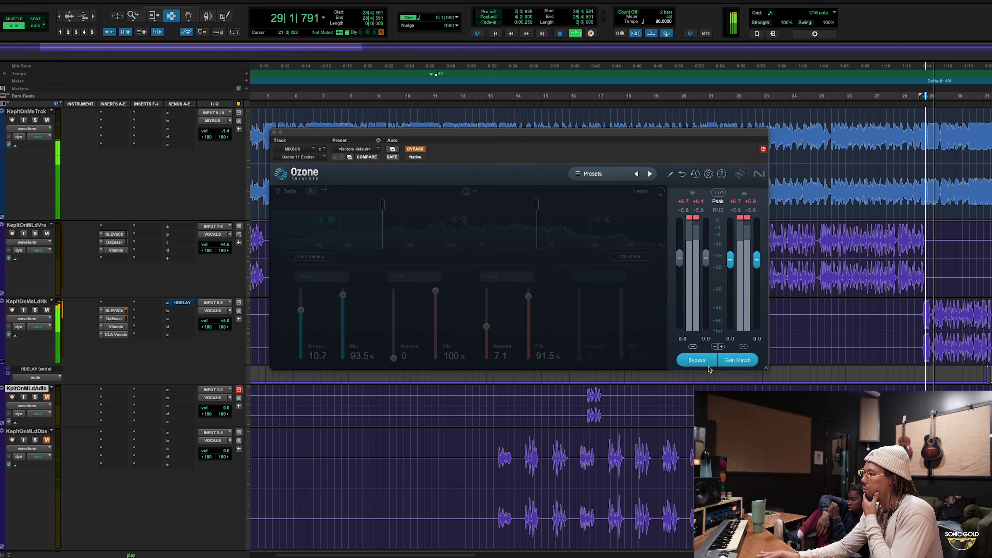
click(698, 360)
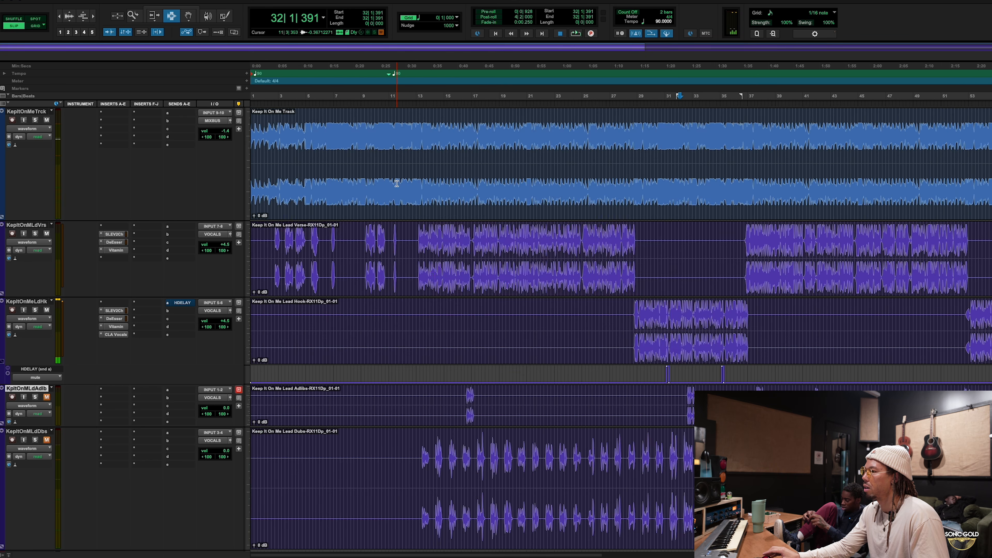
- Show the whole song in the timeline and shrink the heights of the lead dubs and ad-libs tracks
key(ctrl+bracketleft)
click(493, 246)
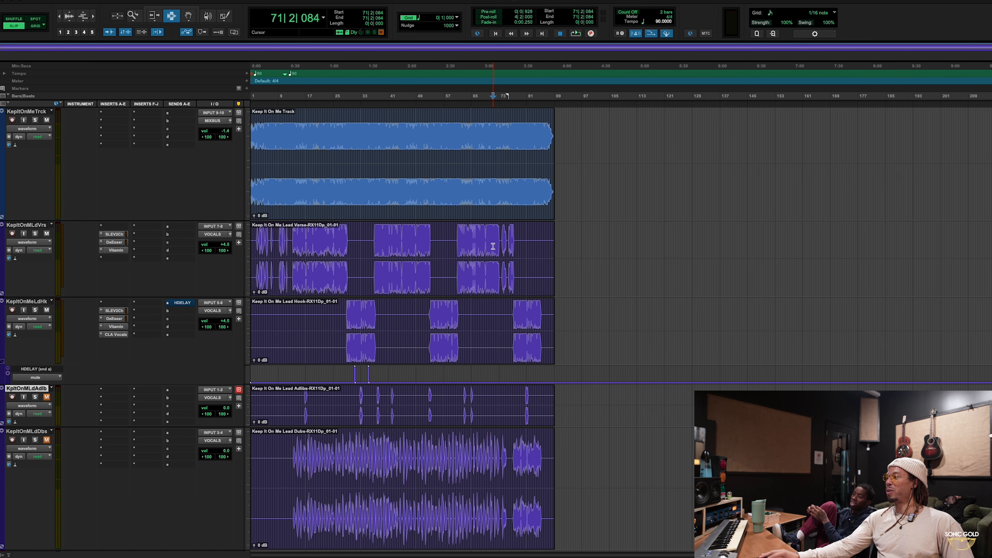
scroll(509, 305, down, 10)
scroll(510, 306, up, 10)
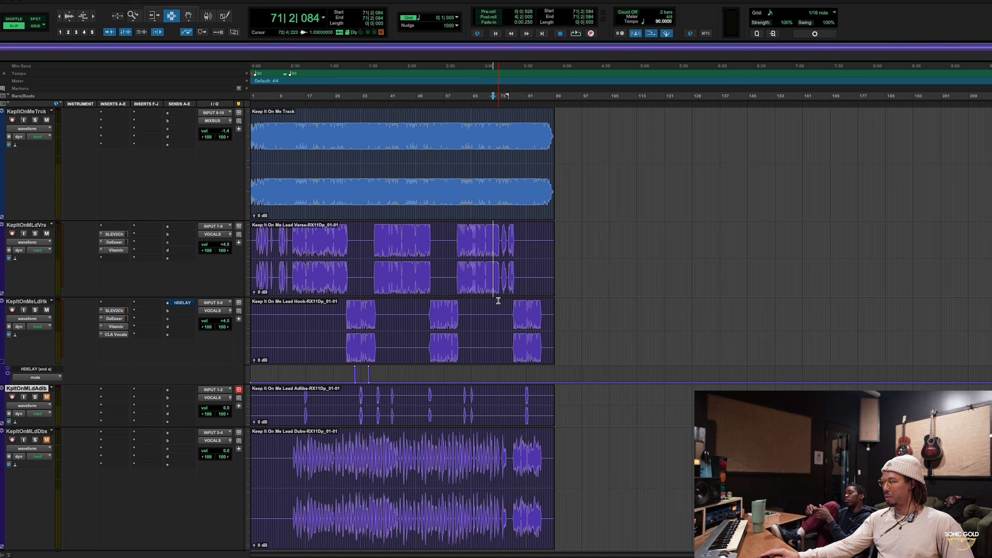
click(510, 471)
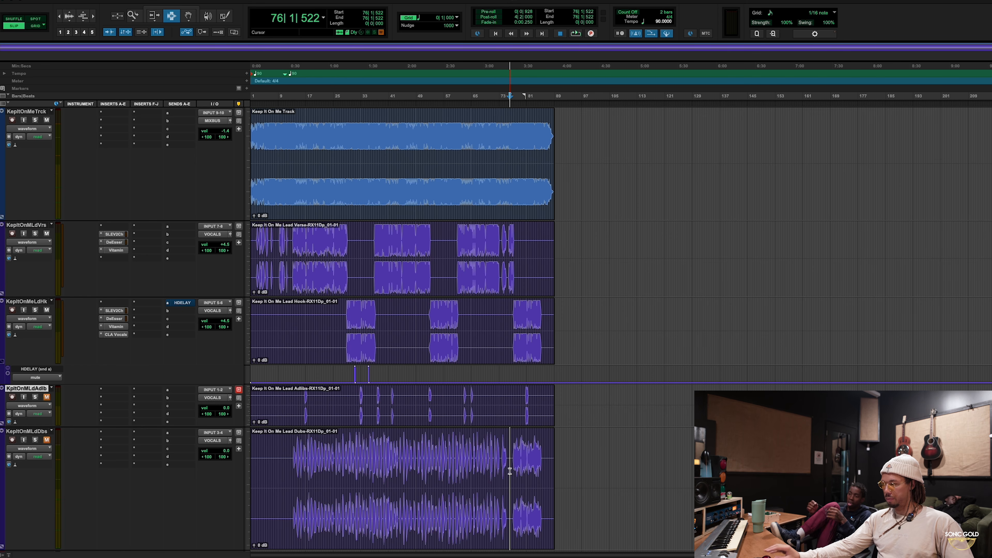
scroll(258, 516, down, 5)
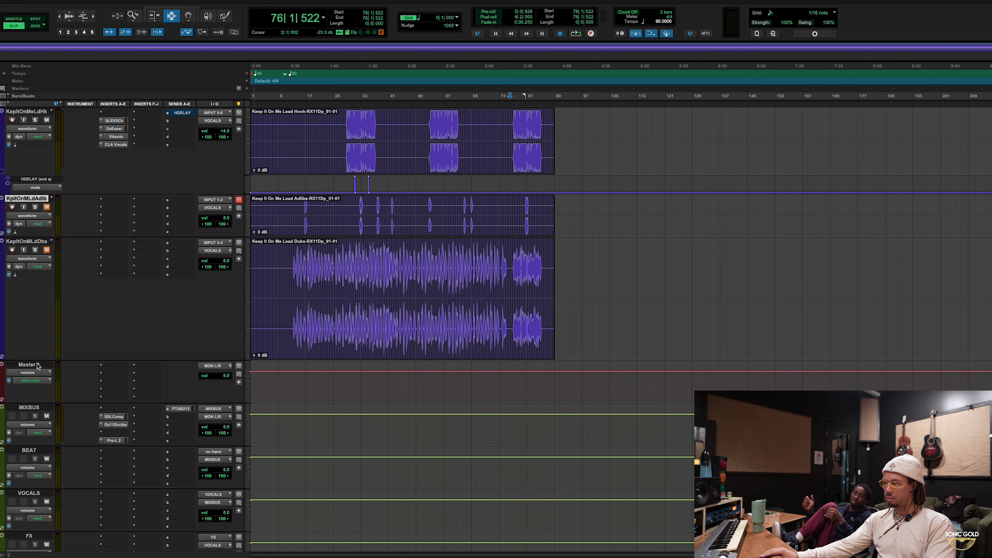
drag(37, 360, 62, 270)
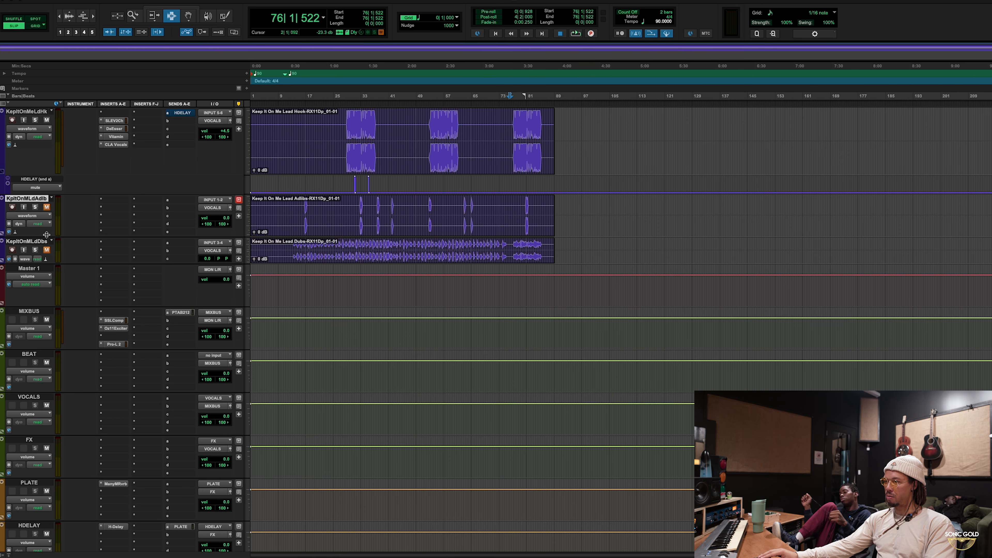
drag(47, 234, 50, 224)
scroll(212, 236, up, 5)
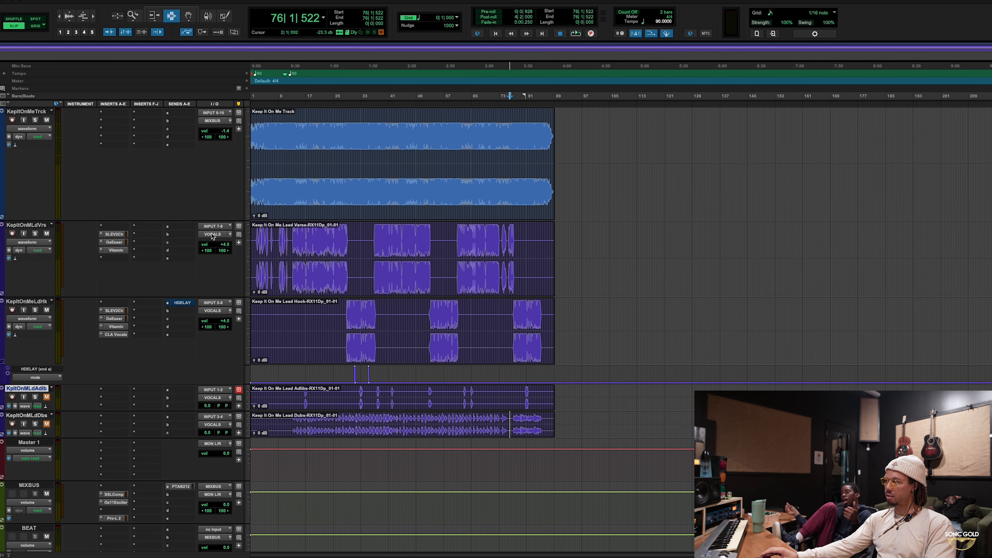
- Hide the hook's HDELAY mute automation lane, select both lead vocal tracks, and reduce the verse track's height
click(326, 230)
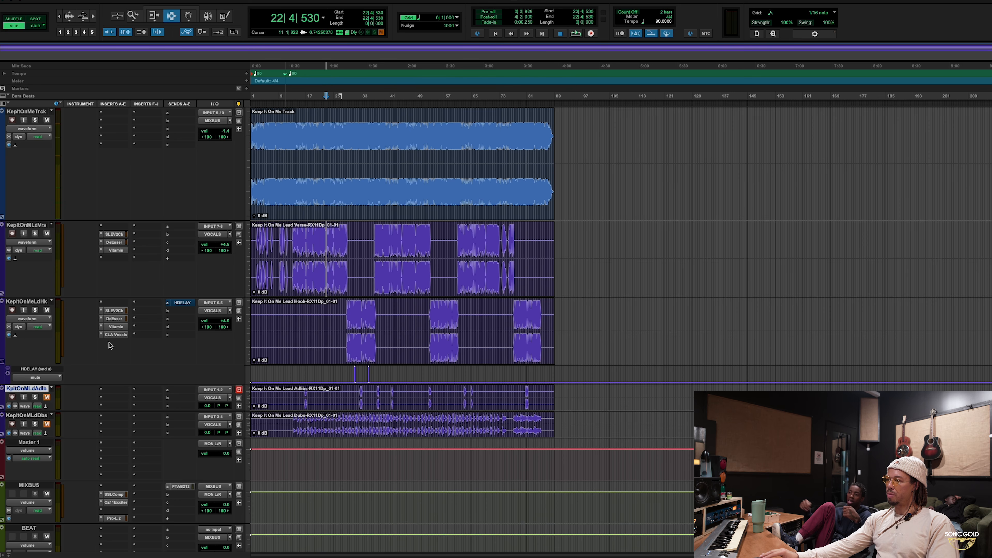
click(3, 364)
click(26, 302)
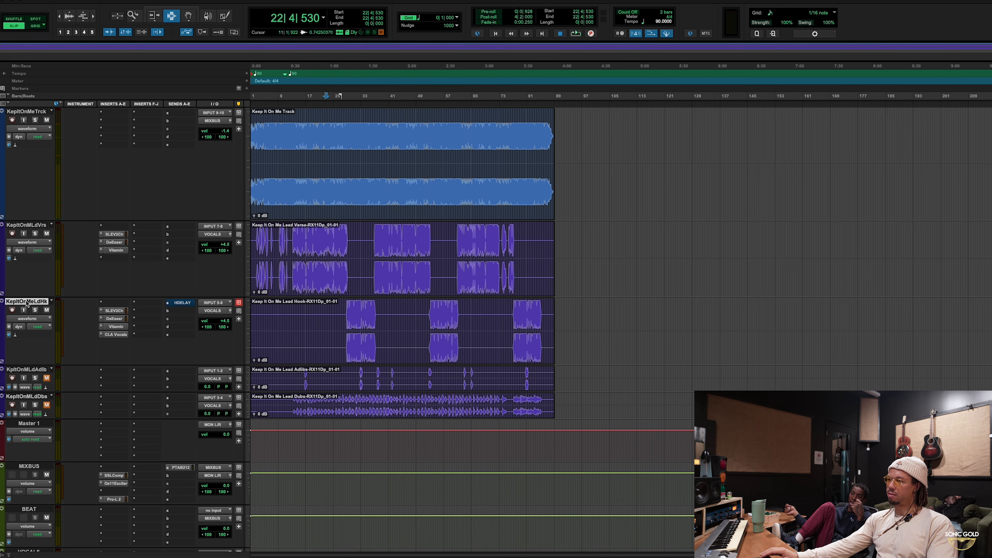
shift+click(31, 229)
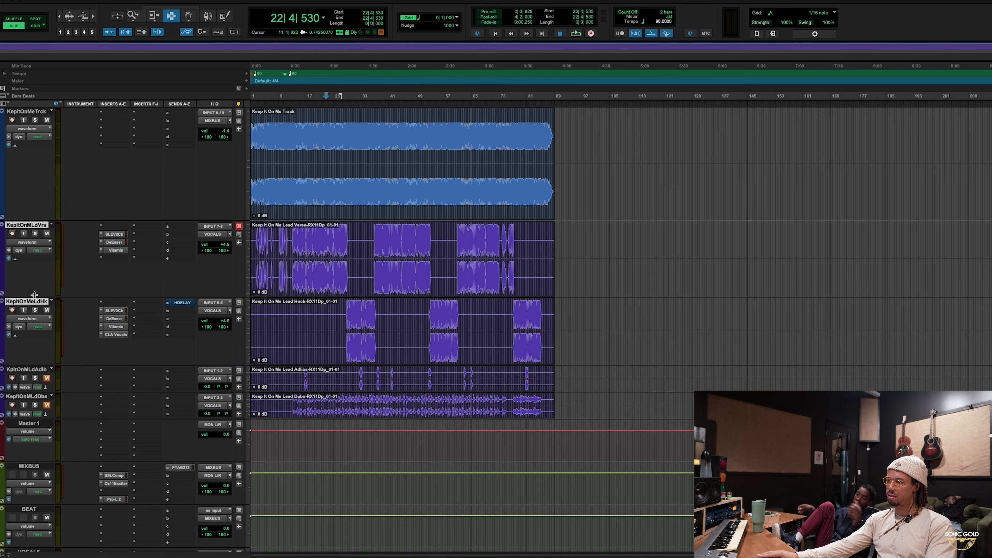
drag(36, 298, 35, 279)
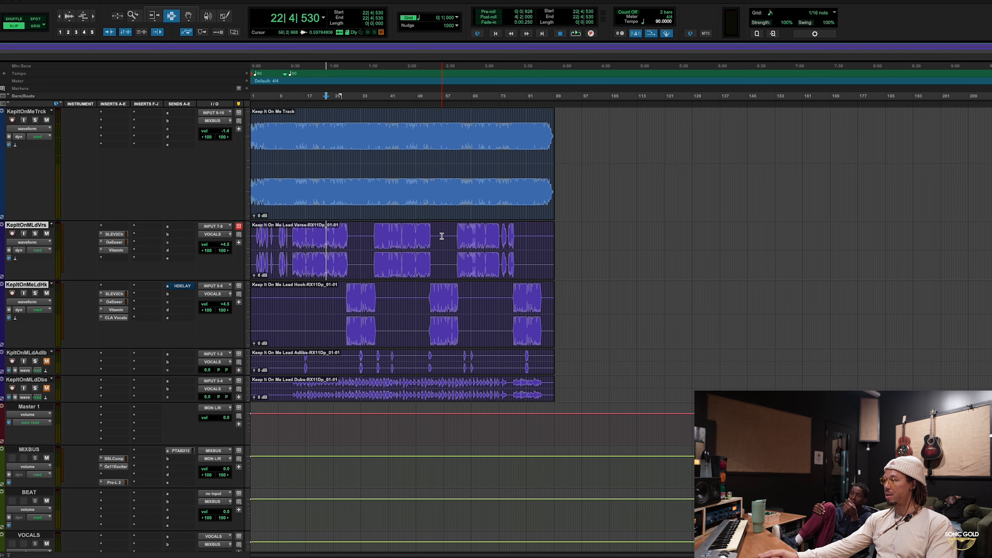
click(616, 213)
click(364, 150)
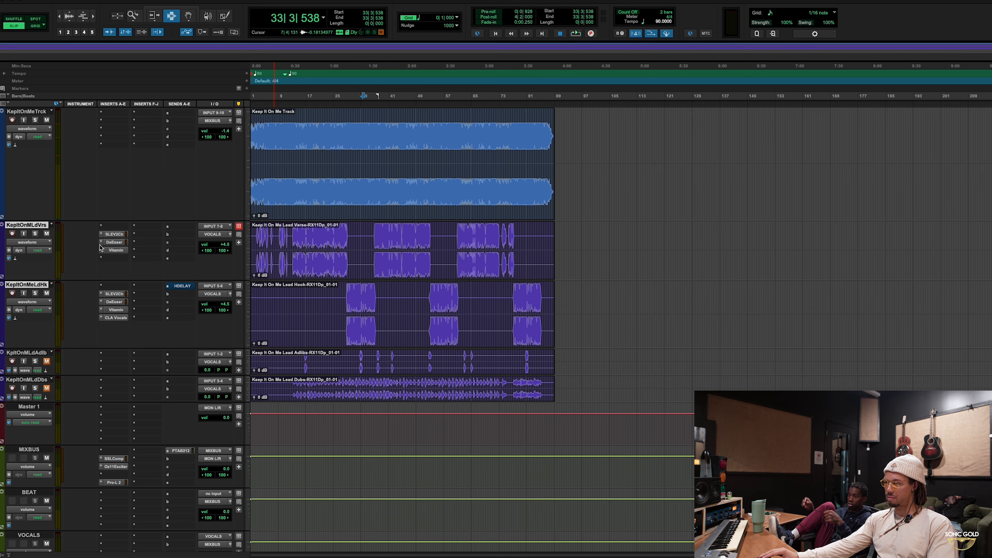
scroll(164, 263, down, 3)
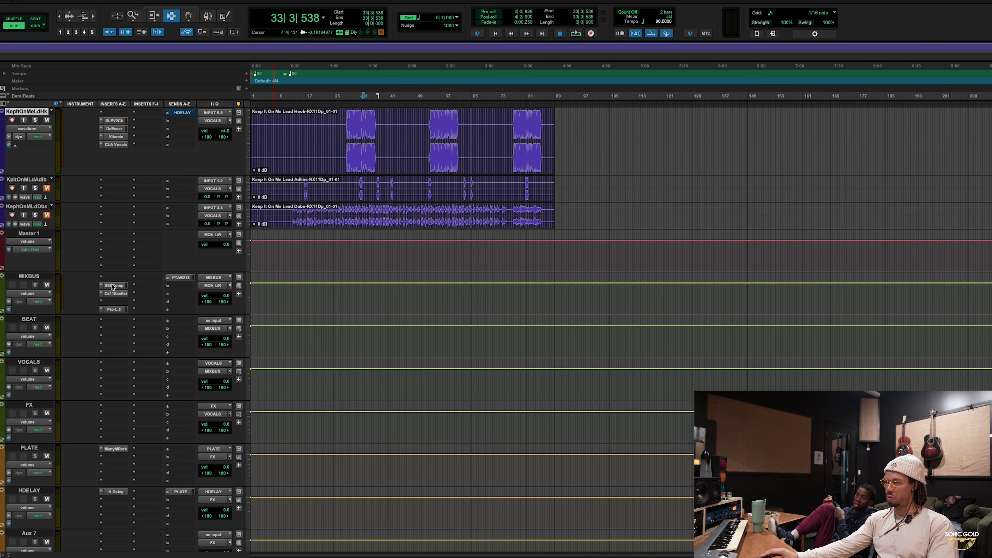
scroll(146, 327, up, 3)
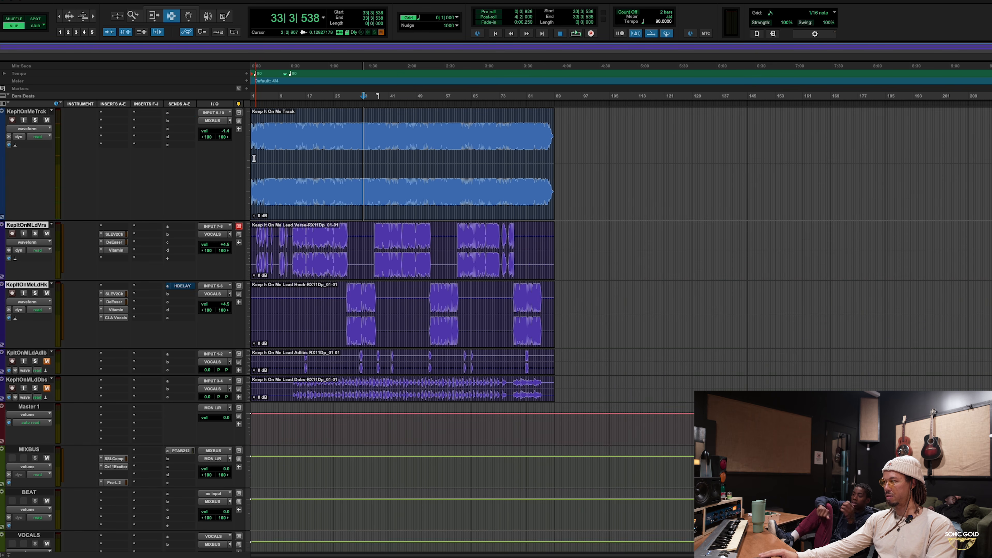
click(298, 142)
click(354, 139)
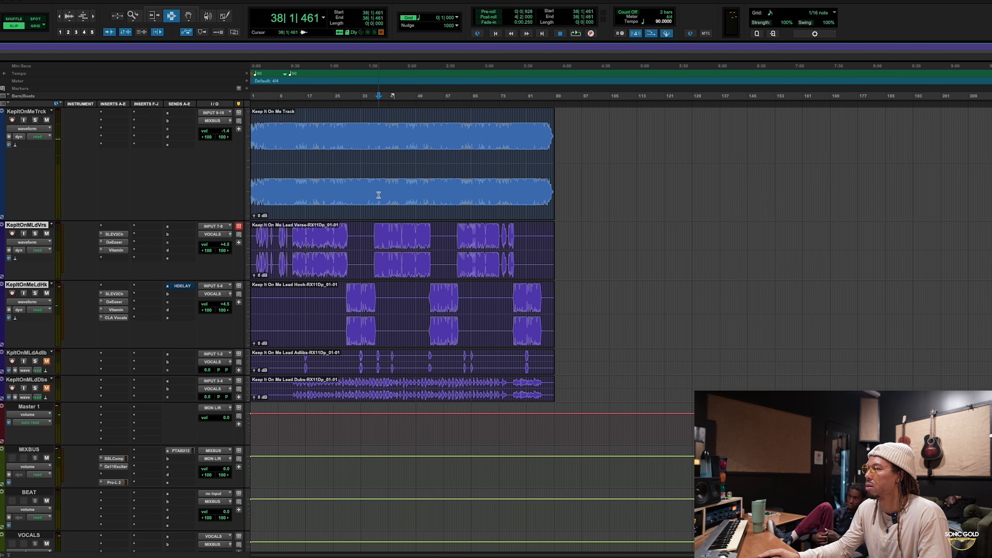
- Select the full beat clip, open Bounce Mix, and add OUTPUT 1-2 (Stereo) as a second mix source
double_click(355, 135)
click(110, 1)
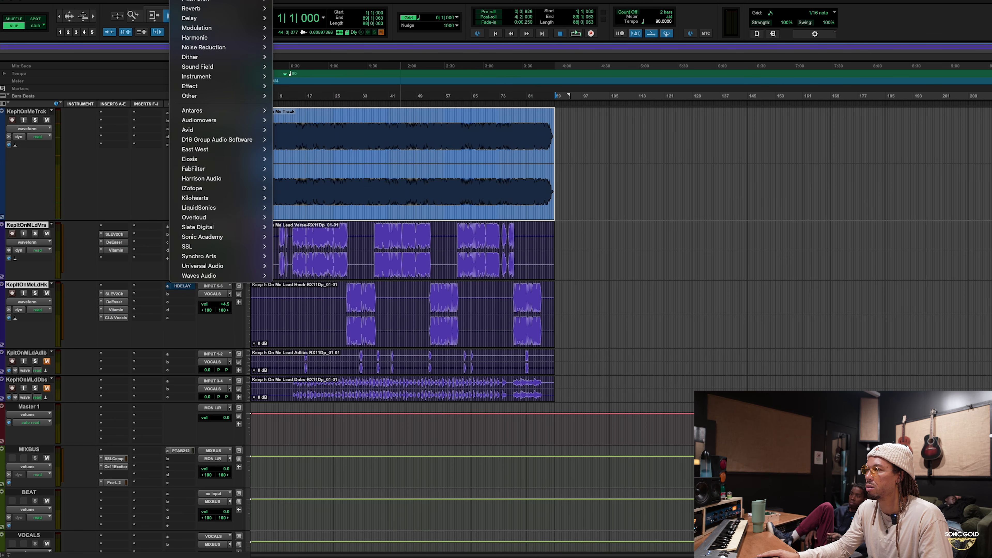
click(572, 135)
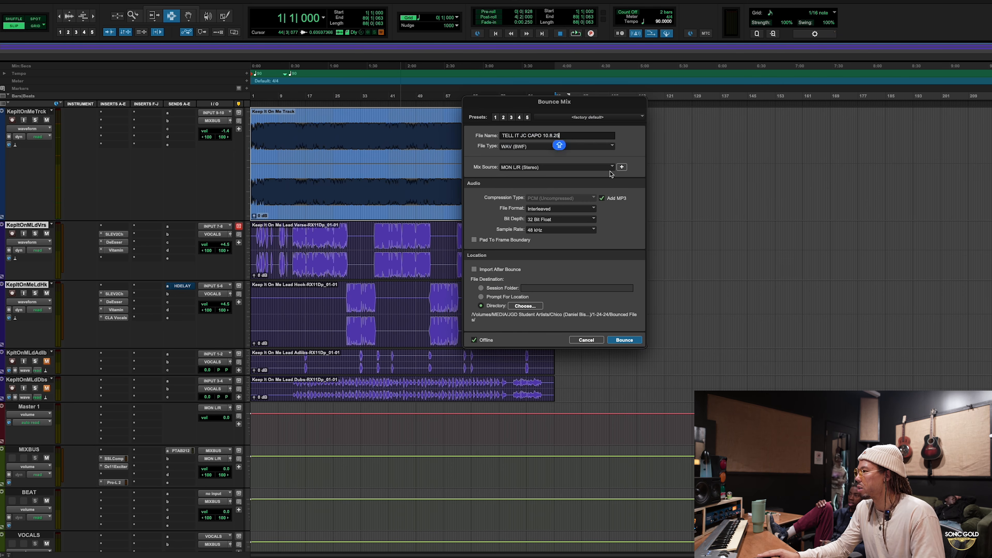
click(621, 167)
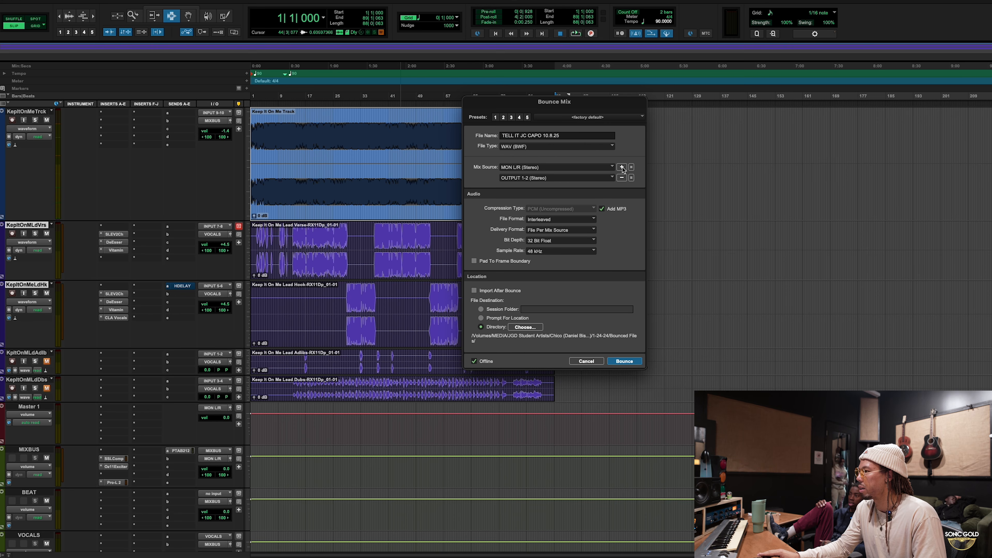
click(577, 138)
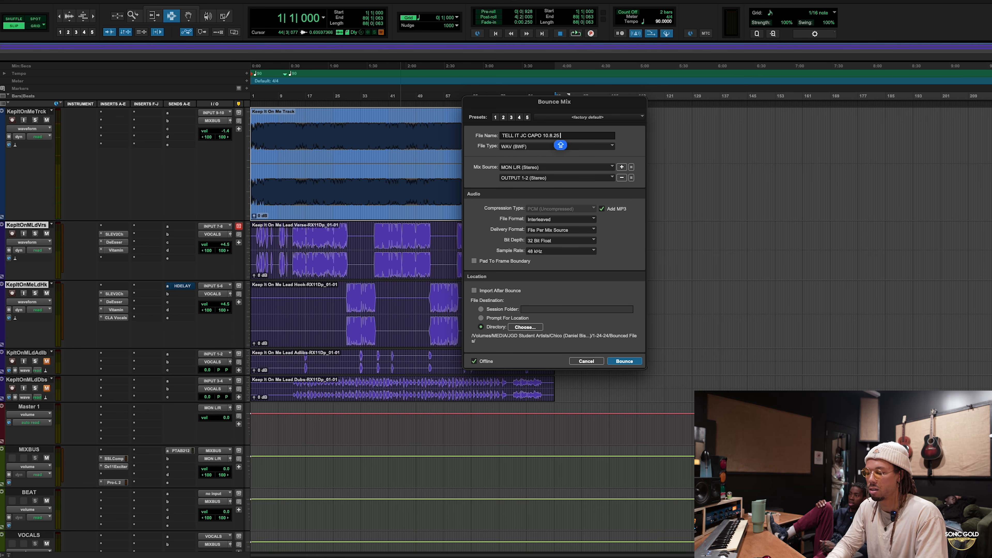